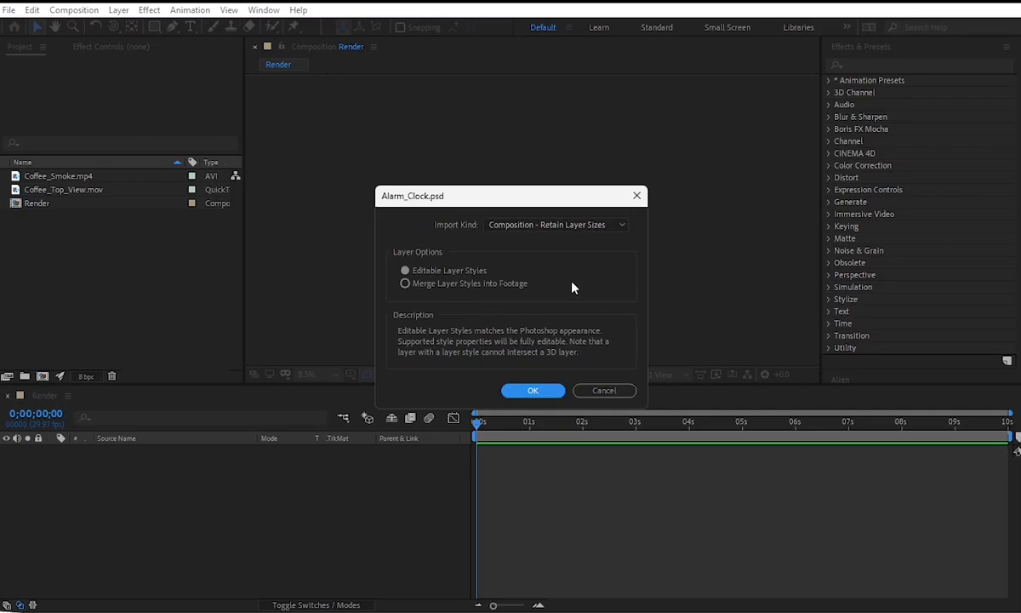
Import Alarm_Clock.psd as a composition retaining layer sizes with editable layer styles, and add it to the Render timeline.
click(549, 389)
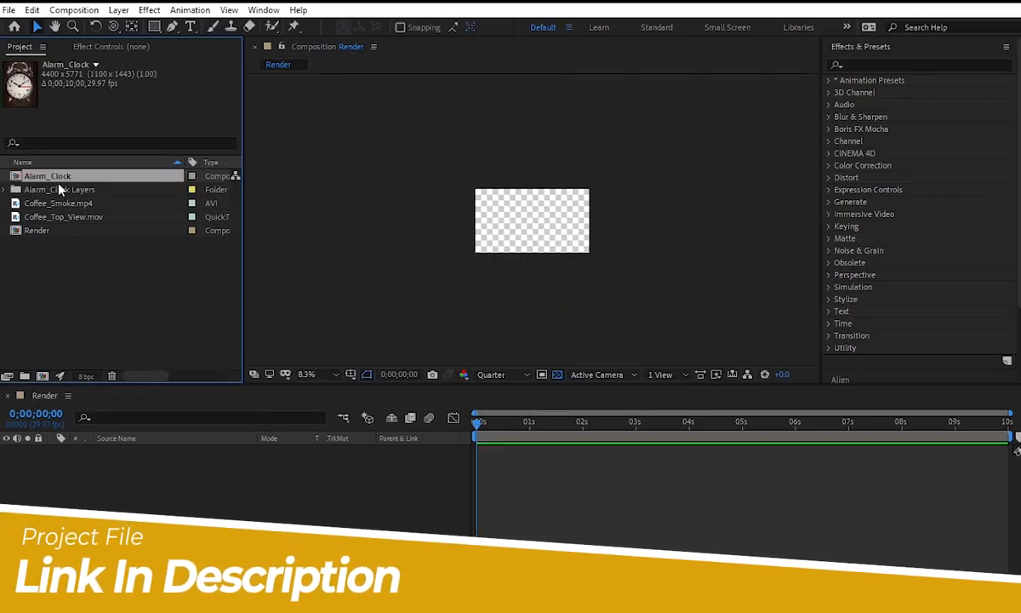
drag(58, 179, 144, 483)
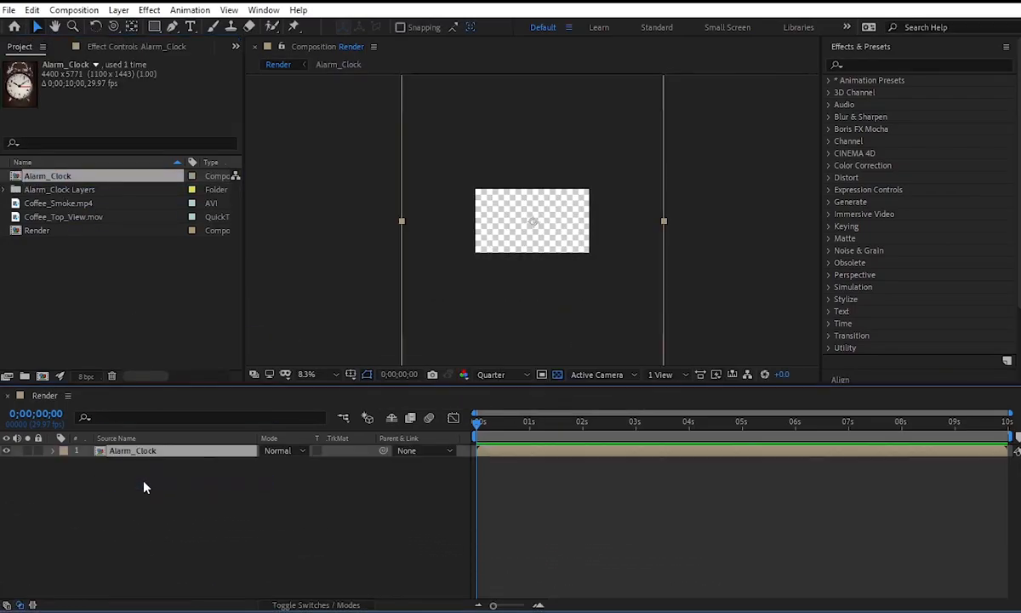
Set the Alarm_Clock layer's Scale to 15% so the clock fits inside the Render composition.
key(s)
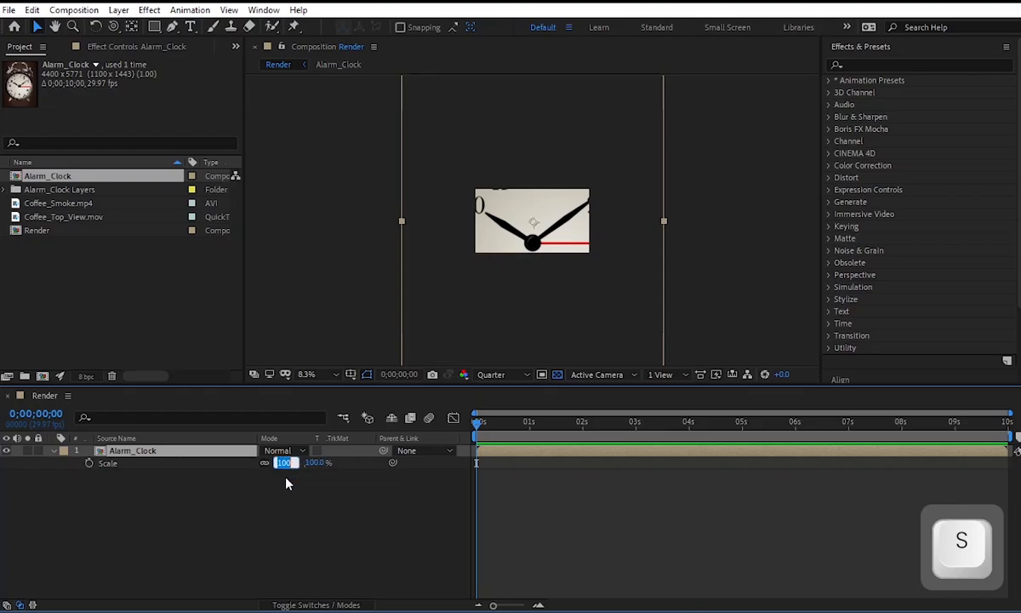
text(15)
key(Return)
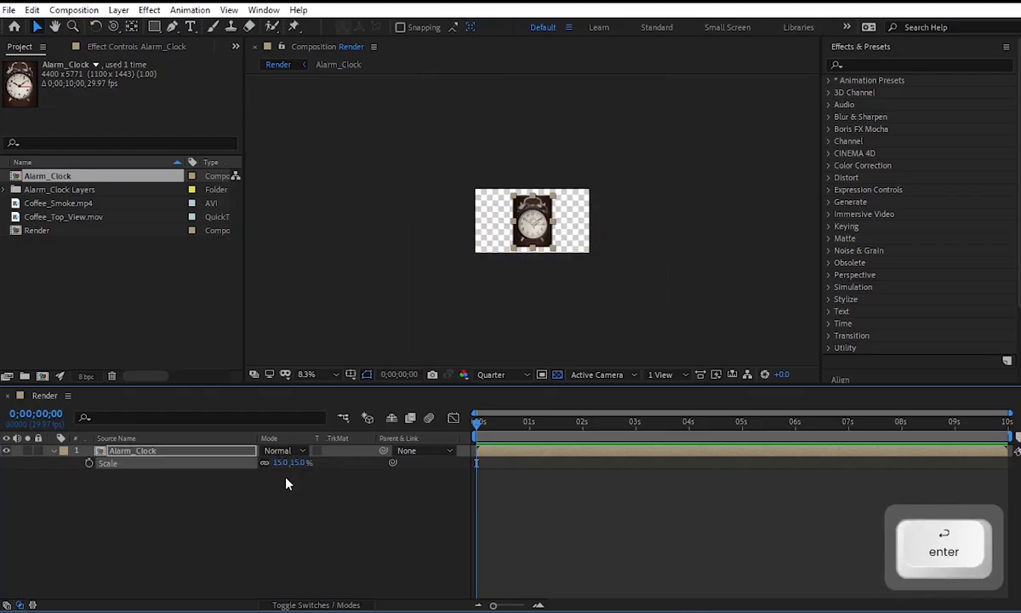
click(581, 207)
scroll(581, 212, up, 6)
scroll(581, 212, down, 1)
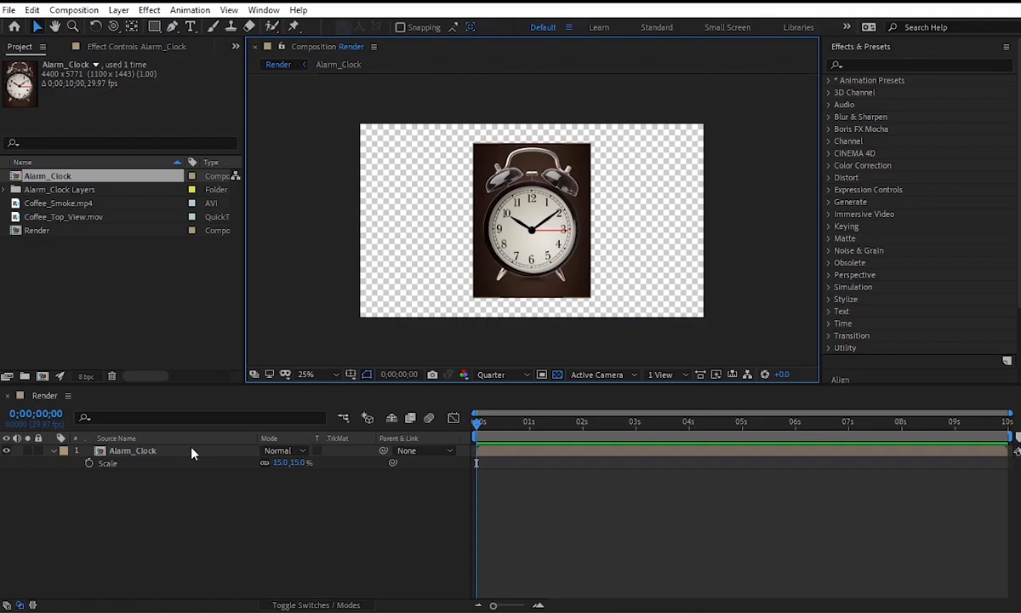
Move the Background layer out of the Alarm_Clock composition into Render, placing it beneath the Alarm_Clock layer.
double_click(132, 450)
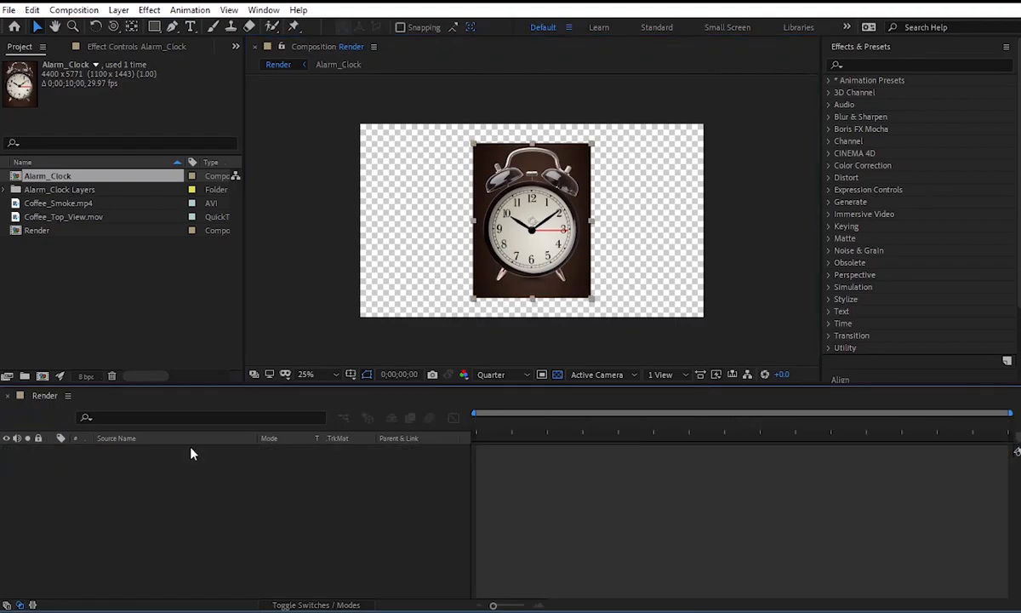
scroll(491, 213, down, 5)
scroll(516, 237, up, 1)
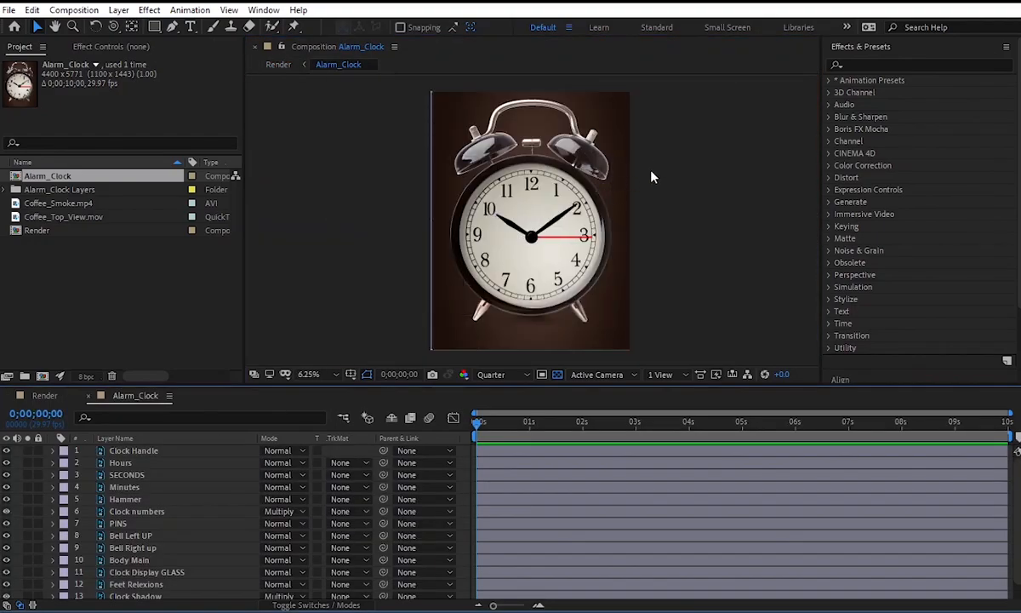
scroll(210, 492, down, 1)
click(137, 581)
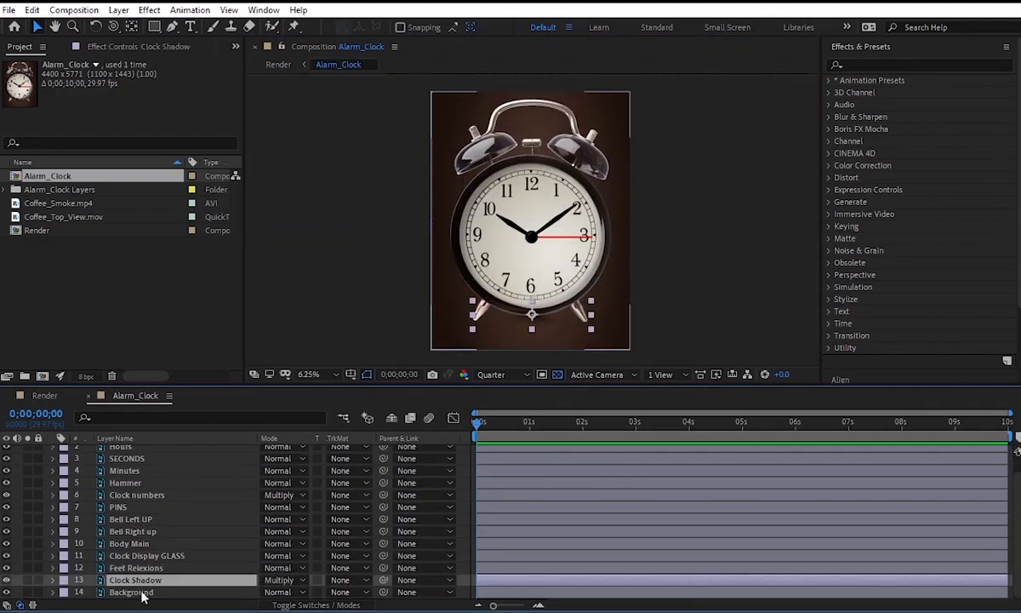
click(136, 592)
key(ctrl+x)
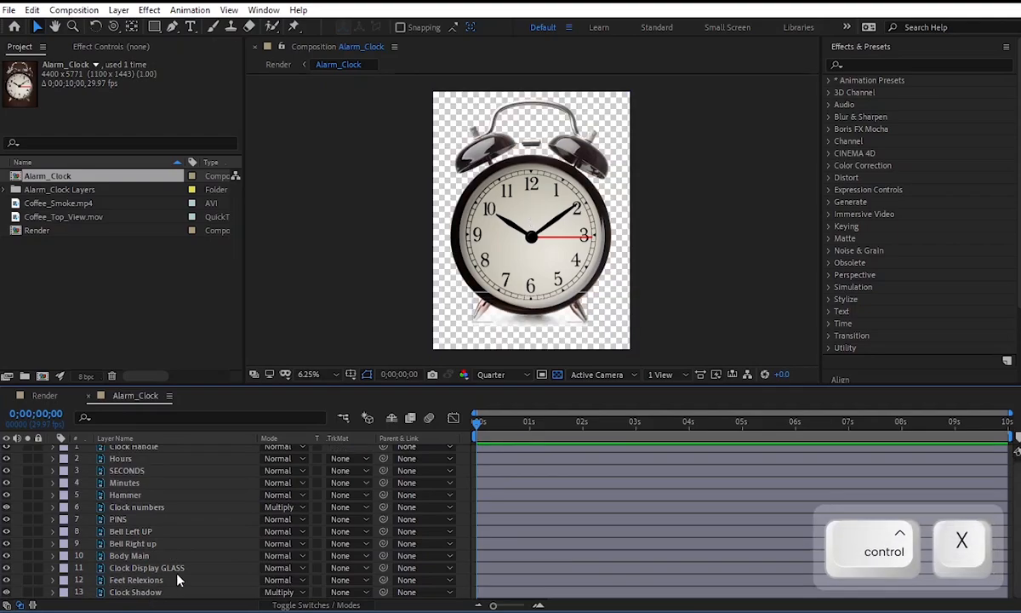
click(45, 396)
key(ctrl+v)
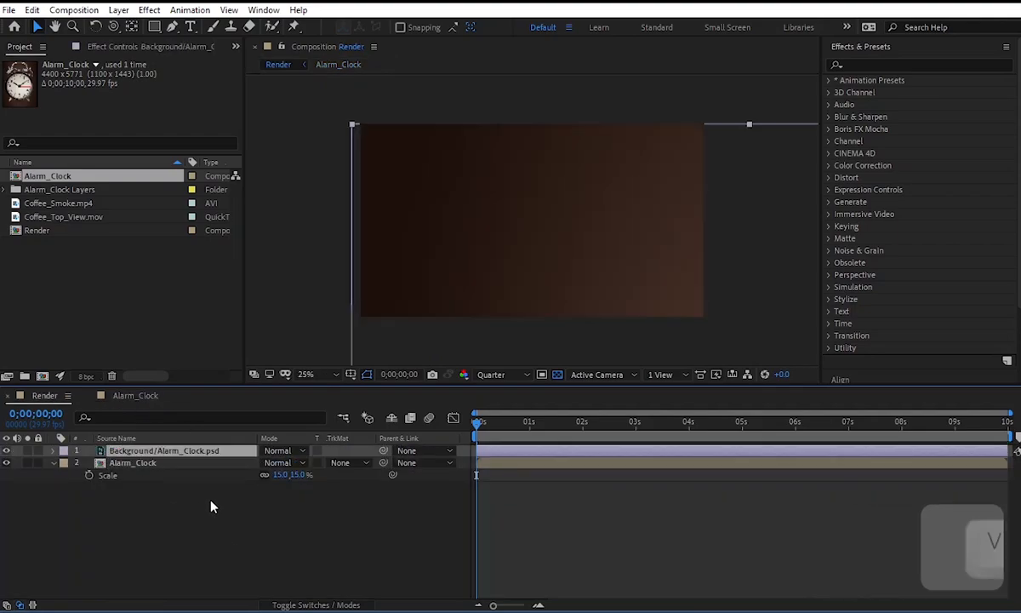
drag(177, 452, 186, 479)
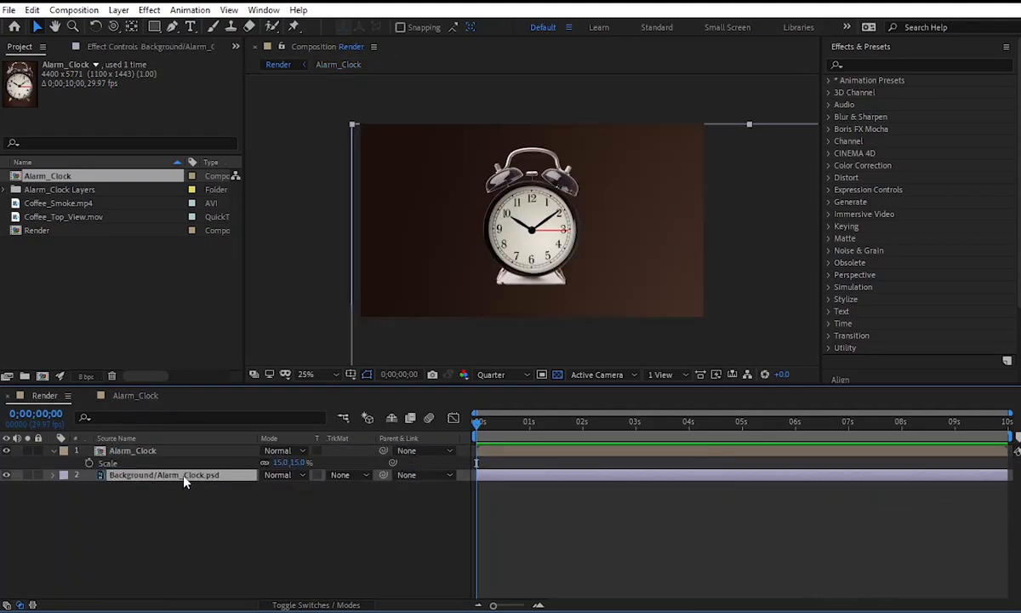
Fit the Background layer to the full size of the Render composition.
right_click(184, 477)
mouse_move(281, 141)
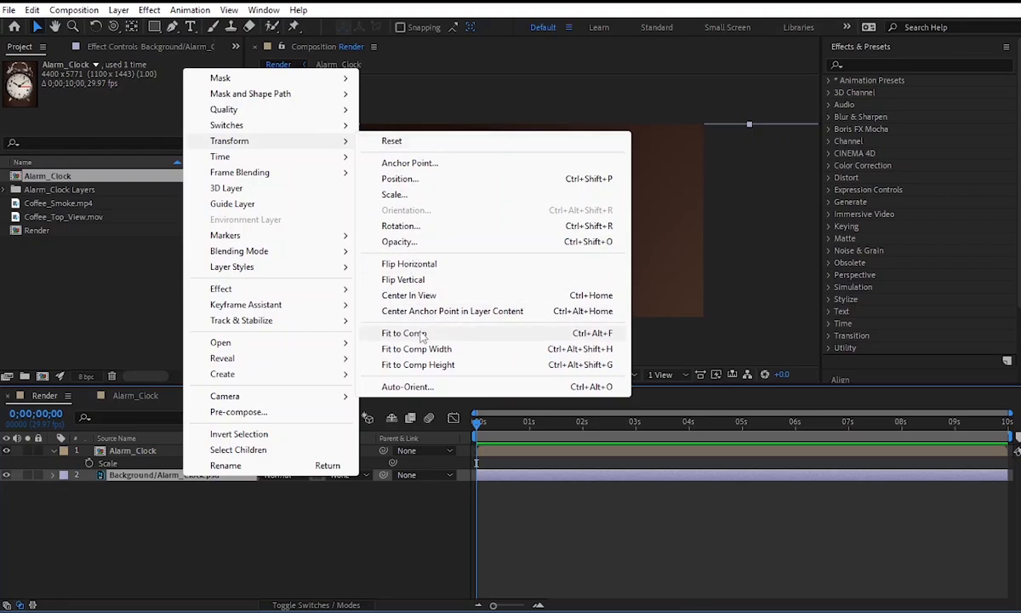
click(398, 315)
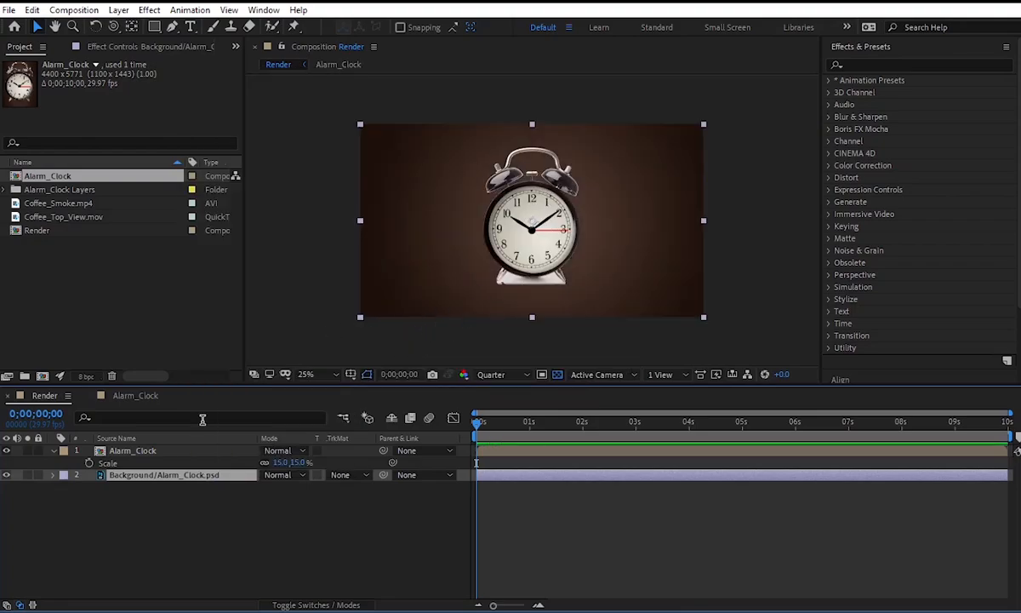
Delete the Clock Shadow layer from the Alarm_Clock composition.
double_click(136, 450)
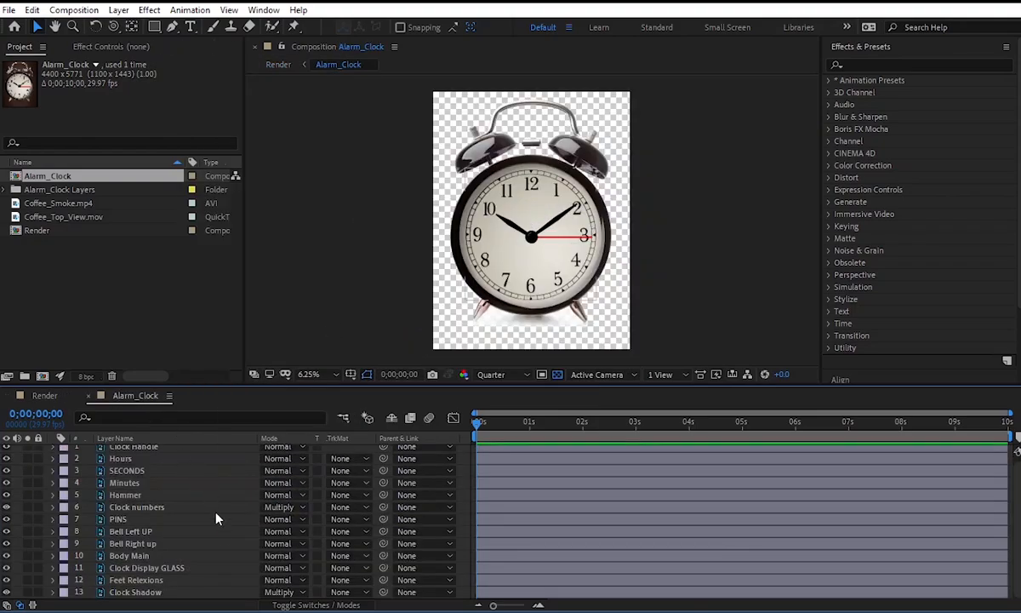
click(195, 593)
key(Delete)
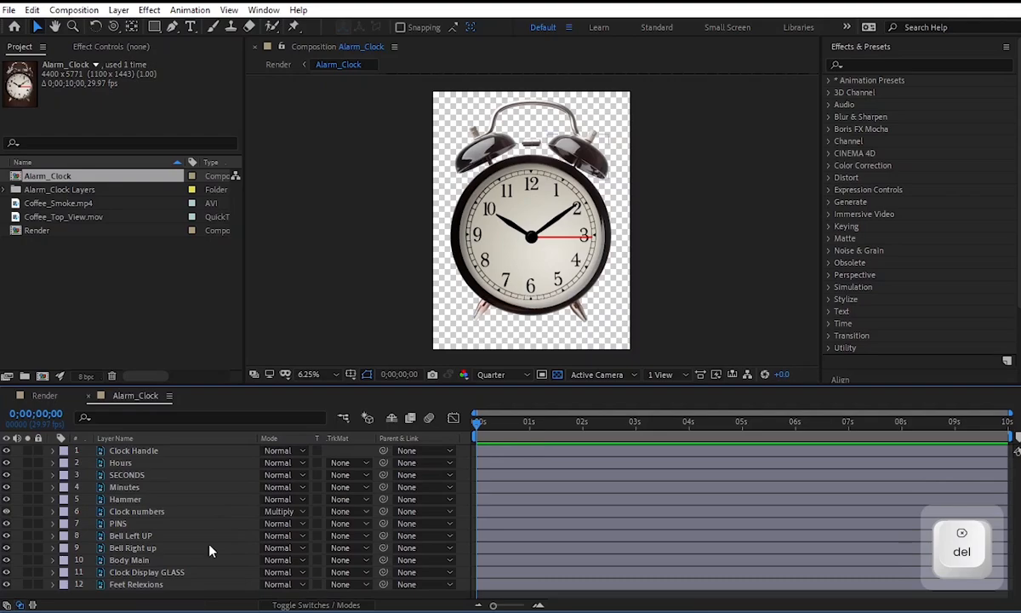
Move the anchor points of the Minutes, Hours and SECONDS layers to the centre pivot of the clock dial.
click(666, 221)
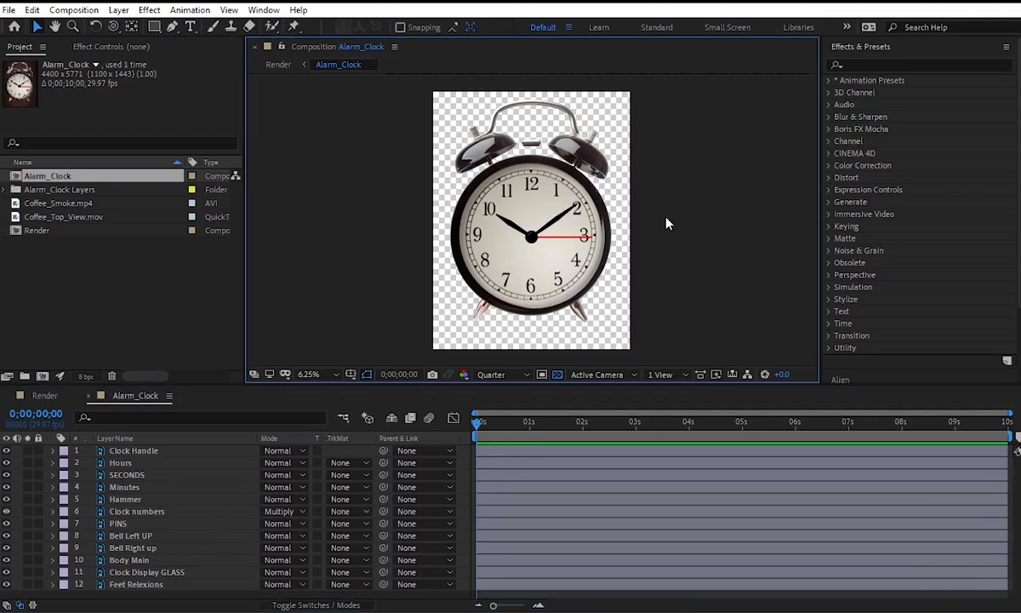
scroll(555, 245, up, 1)
click(608, 206)
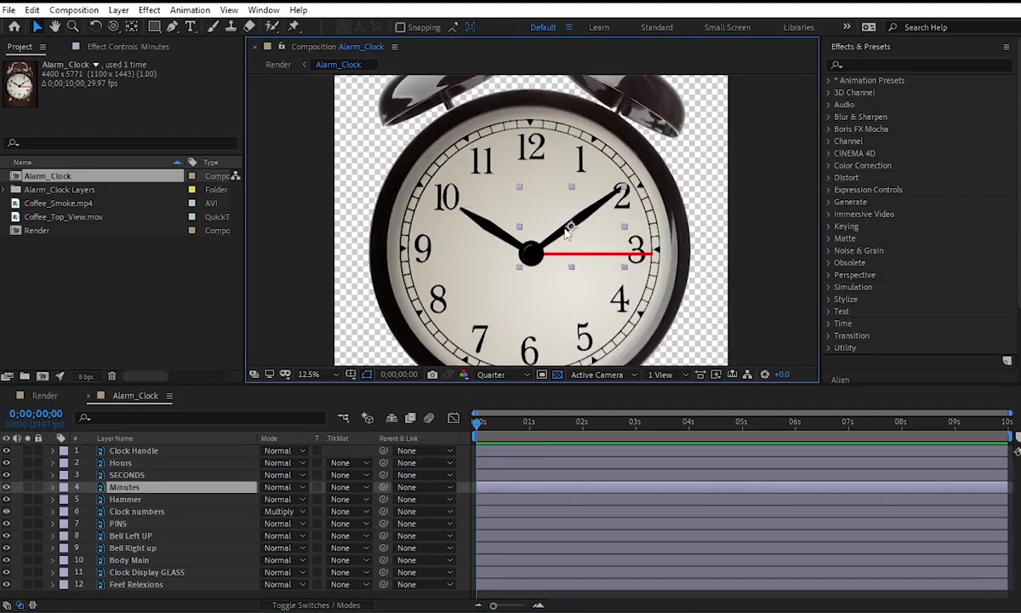
click(135, 27)
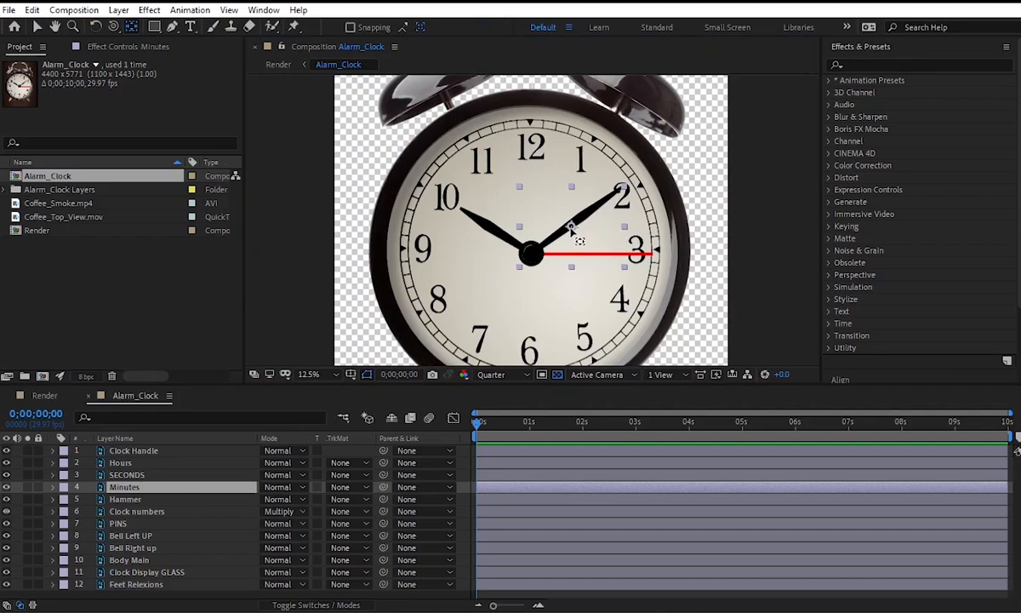
drag(570, 228, 531, 253)
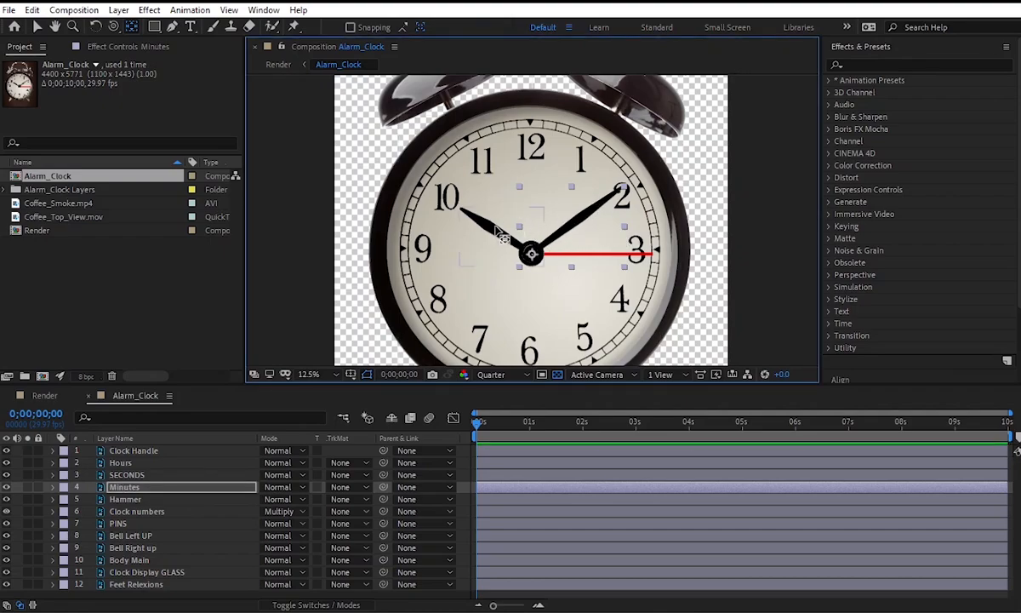
click(502, 236)
click(595, 256)
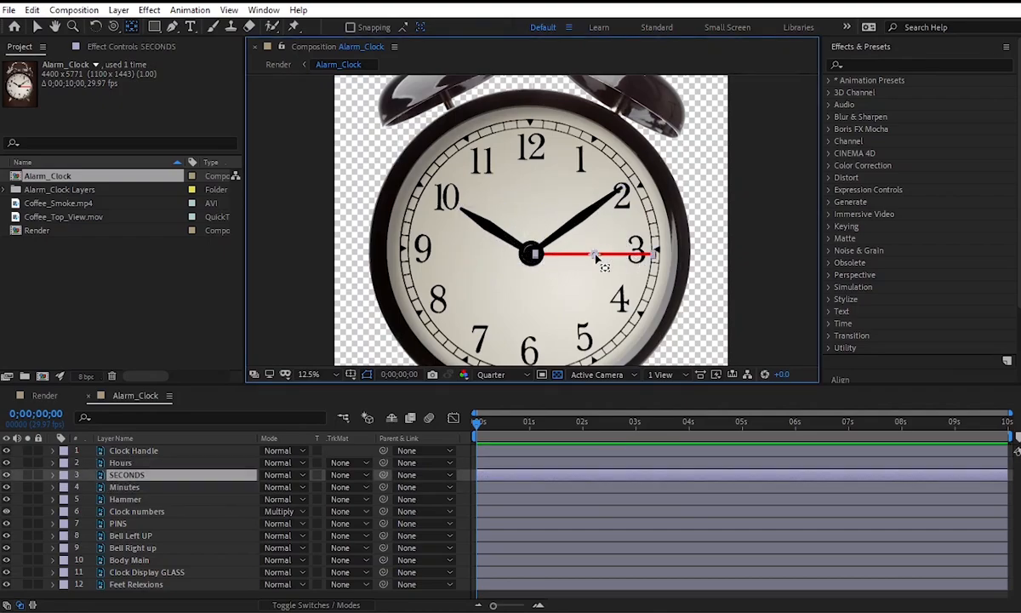
drag(596, 255, 532, 254)
Reposition the anchor points of the right bell, left bell and Hammer layers, placing the bells' anchors near their top knobs.
key(space)
drag(590, 163, 587, 234)
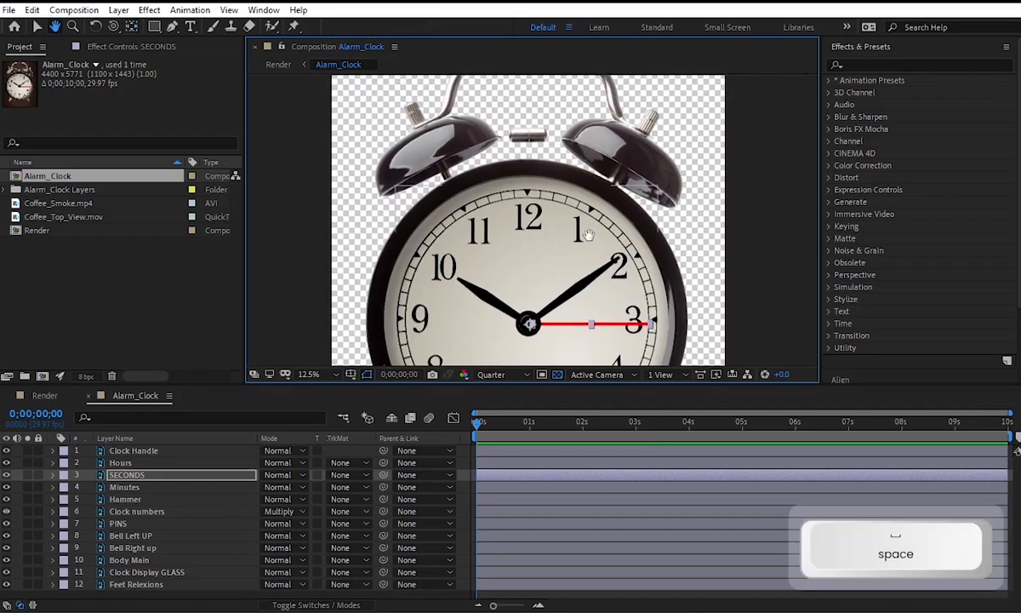
click(650, 163)
drag(621, 165, 640, 135)
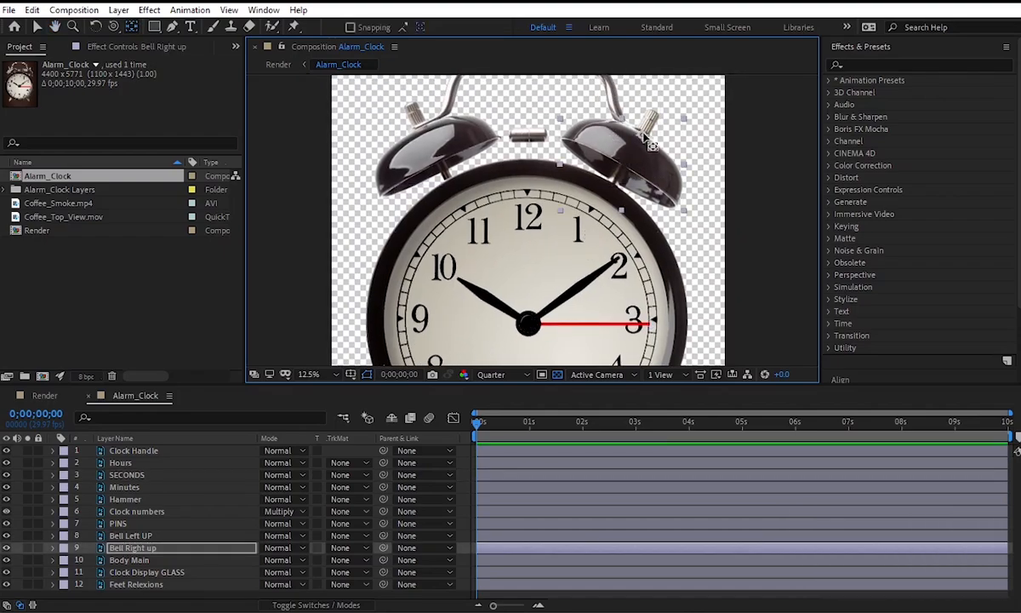
click(434, 143)
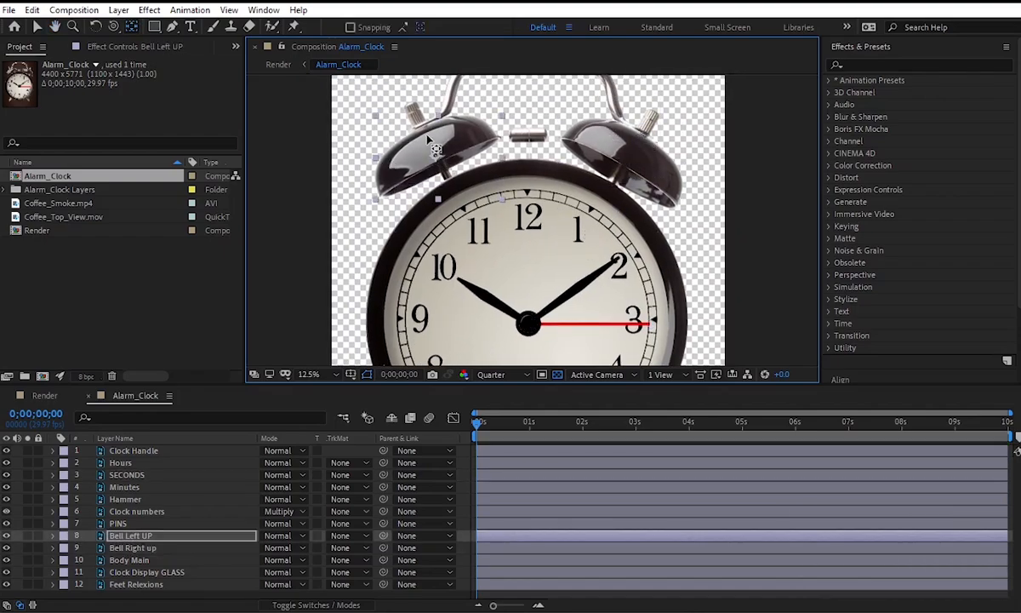
click(528, 138)
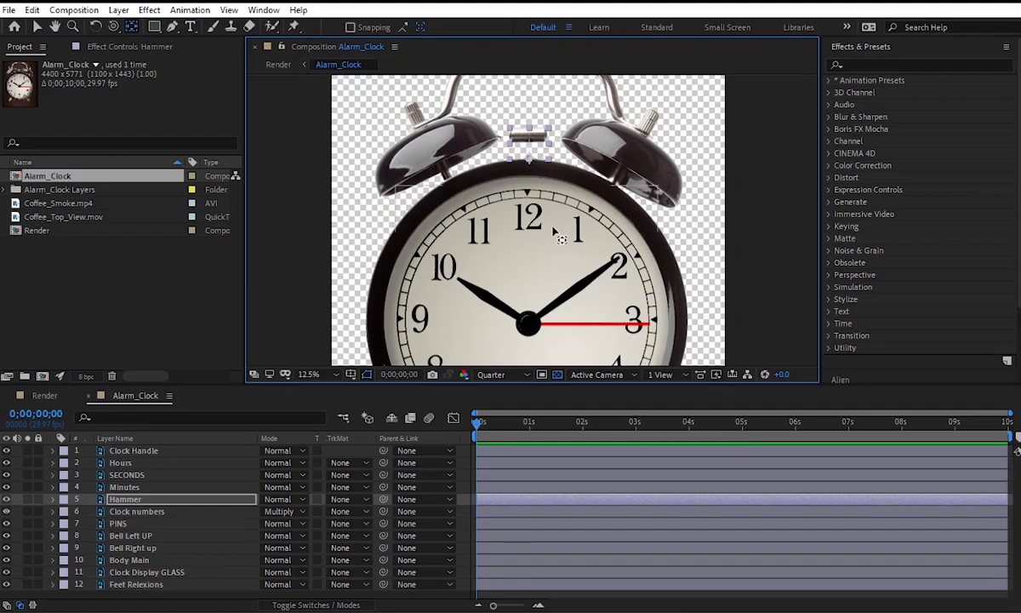
Move the Clock numbers layer's anchor point to the centre pivot of the dial.
key(space)
drag(553, 231, 549, 147)
scroll(549, 147, down, 2)
scroll(517, 231, up, 1)
click(514, 238)
scroll(517, 239, up, 1)
drag(523, 239, 521, 229)
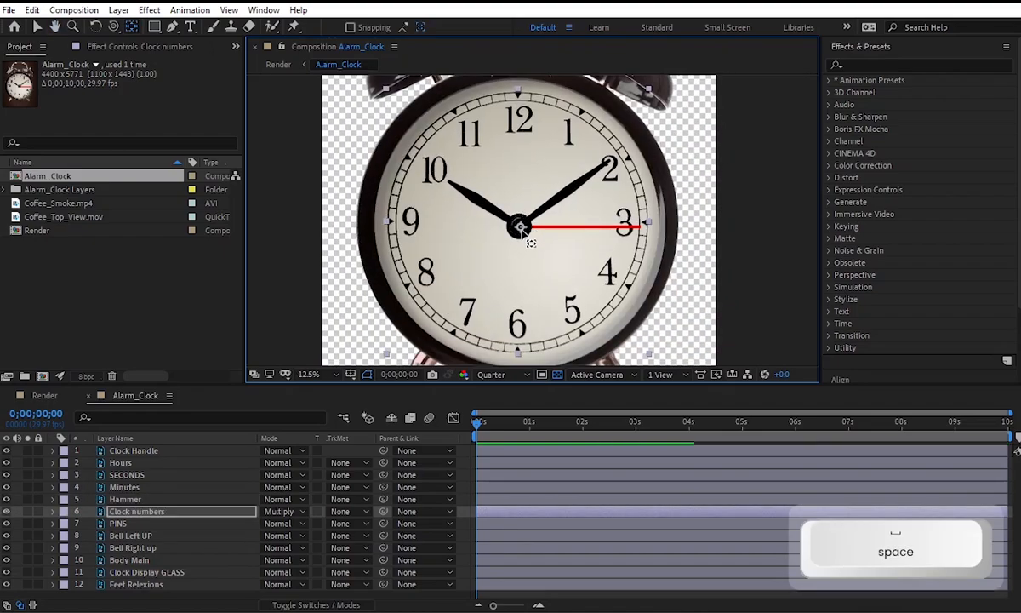
scroll(494, 224, down, 1)
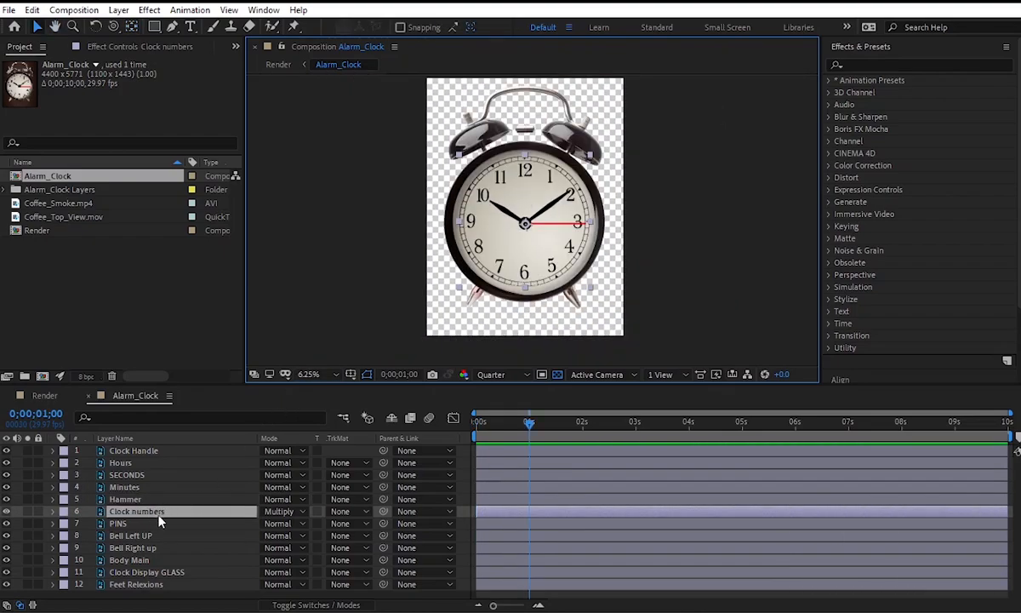
Animate the Clock numbers layer's Scale from 0% at 1 second to 100% just before 3 seconds.
key(s)
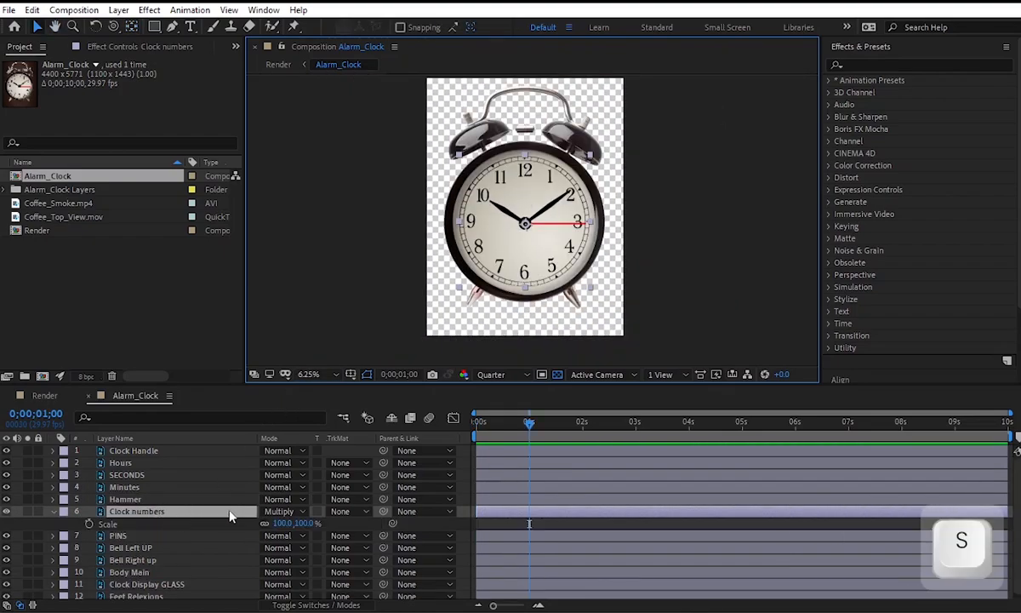
click(88, 524)
drag(529, 528, 628, 526)
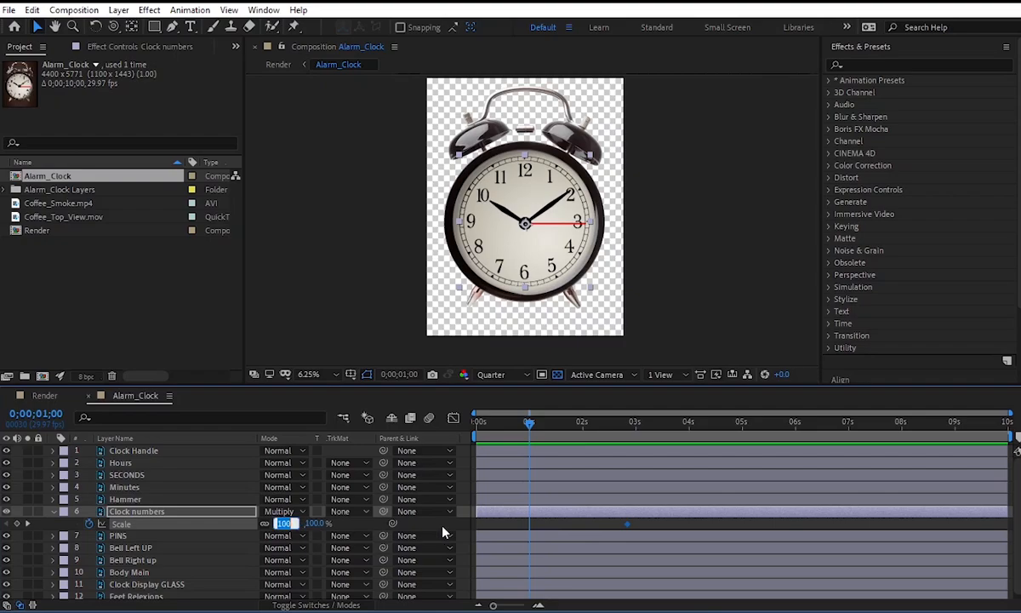
text(0)
key(Return)
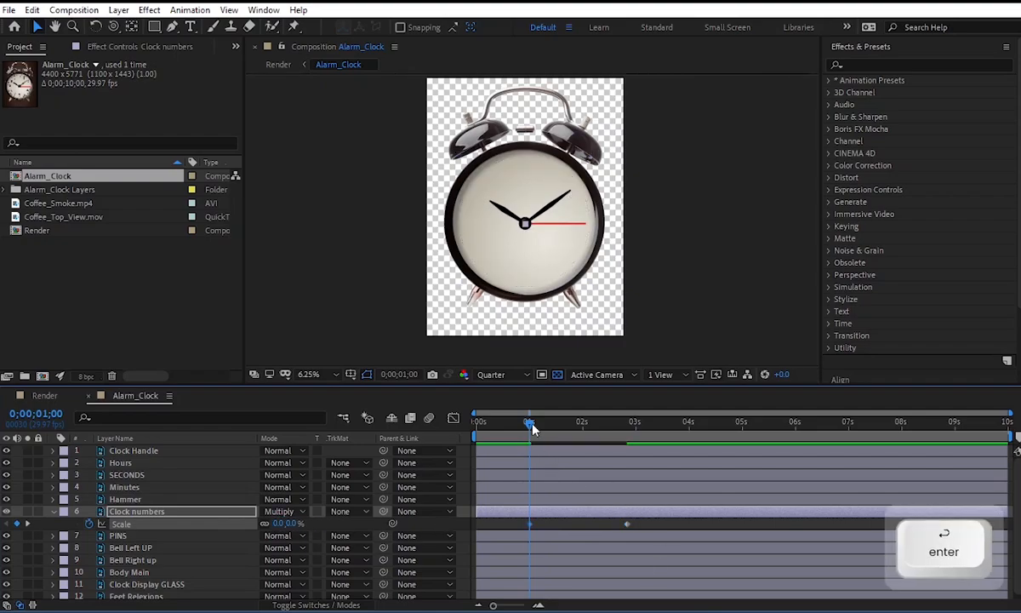
mouse_move(533, 429)
mouse_down()
mouse_move(583, 426)
mouse_move(530, 425)
mouse_move(531, 444)
mouse_up()
Animate the Scale of the Hours, SECONDS and Minutes layers from 0% at 1 second to 100% at 2 seconds.
click(157, 488)
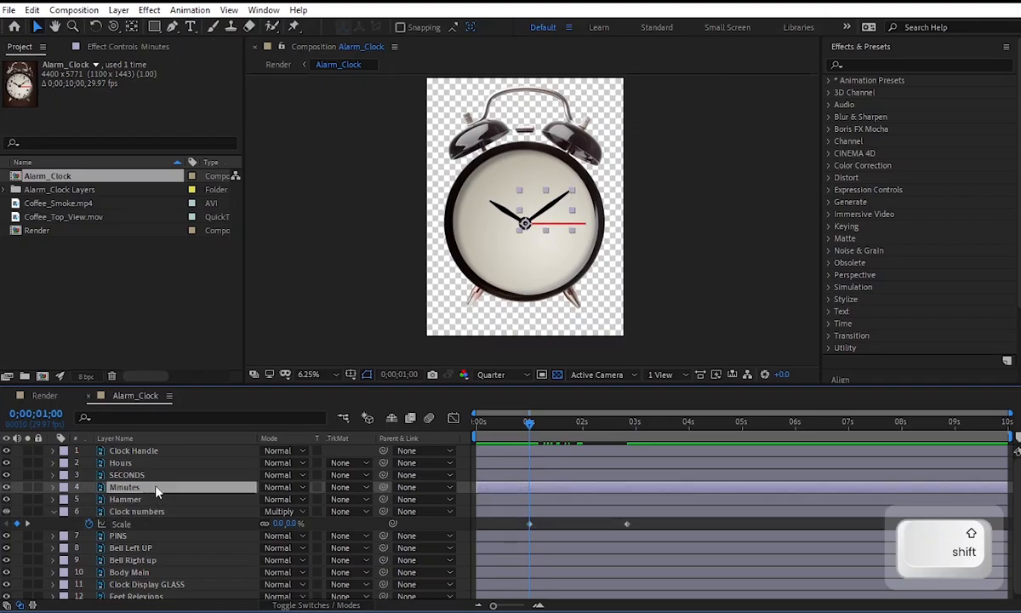
shift+click(141, 462)
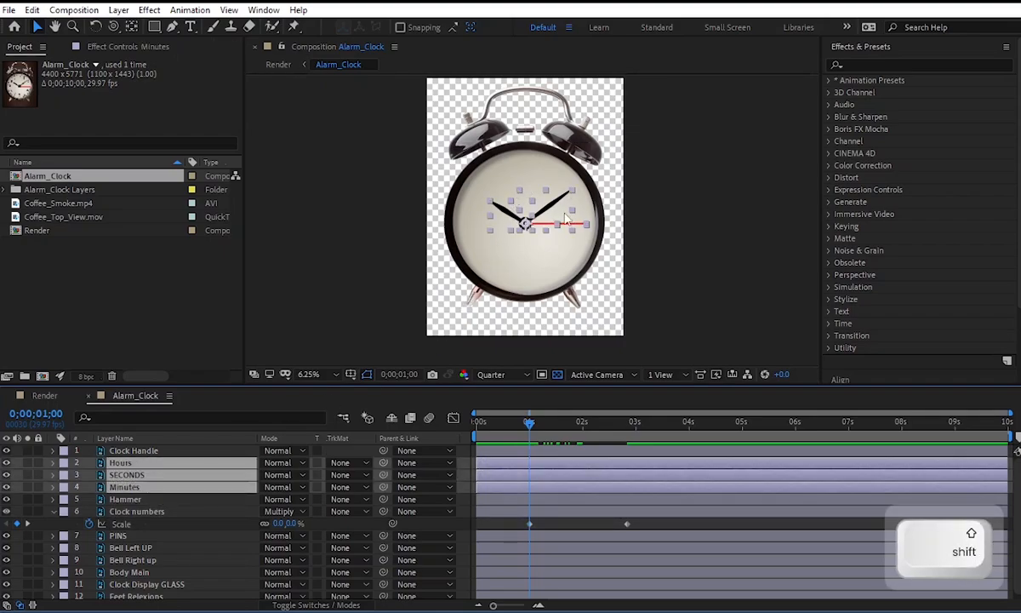
key(s)
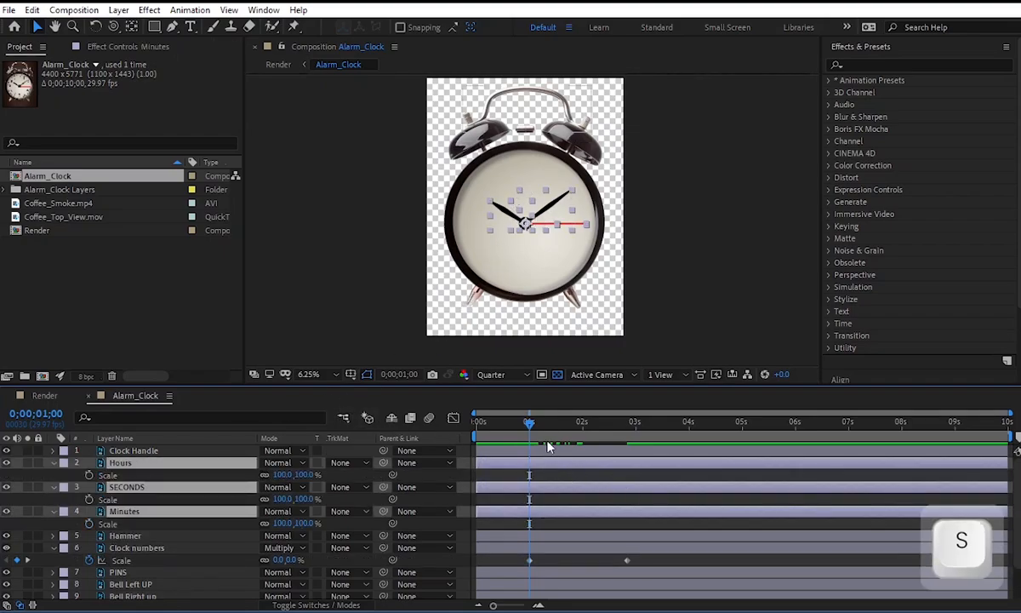
click(583, 429)
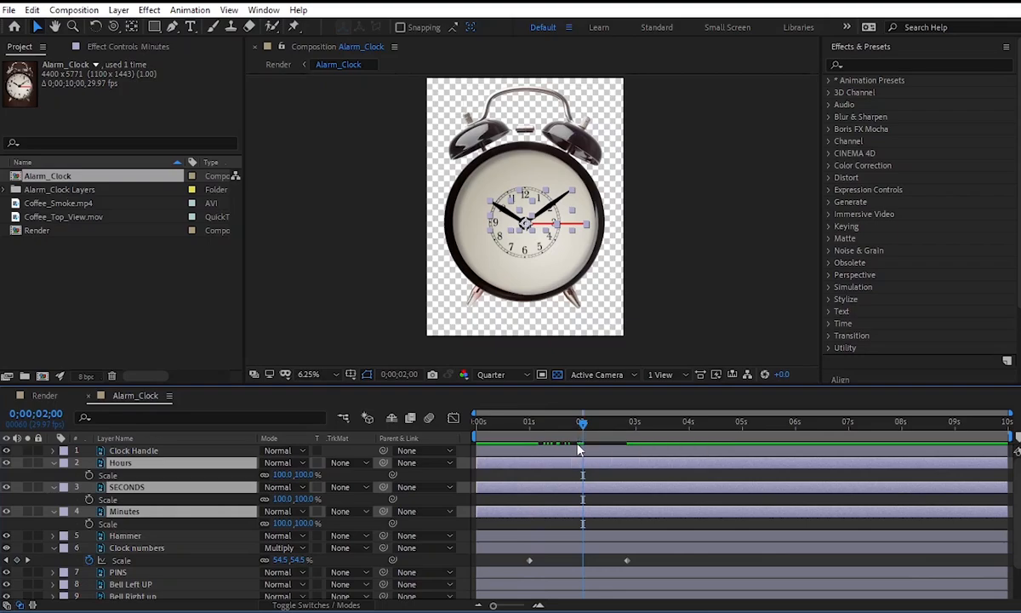
key(alt+shift+s)
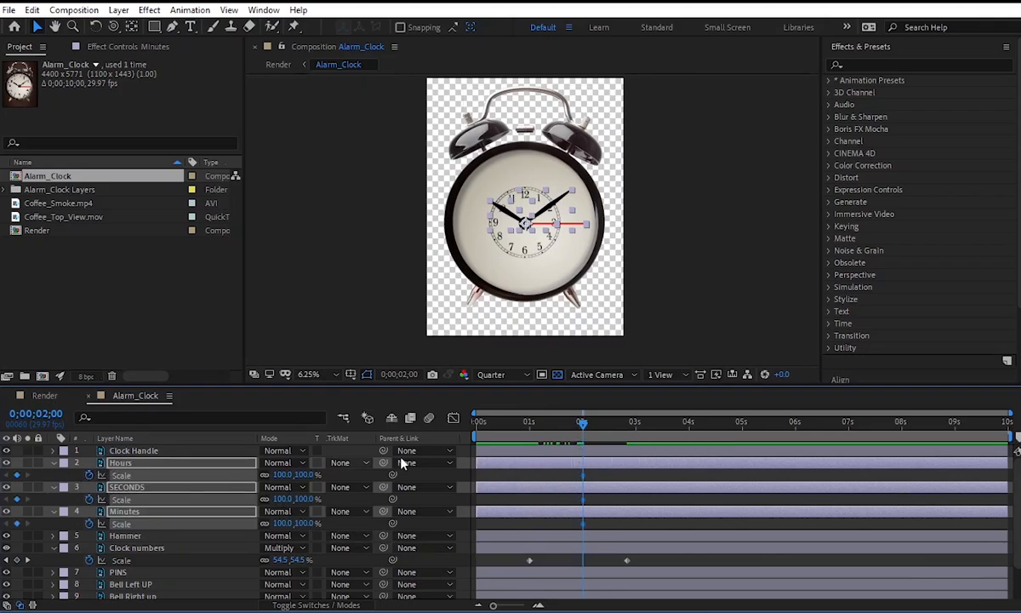
click(527, 434)
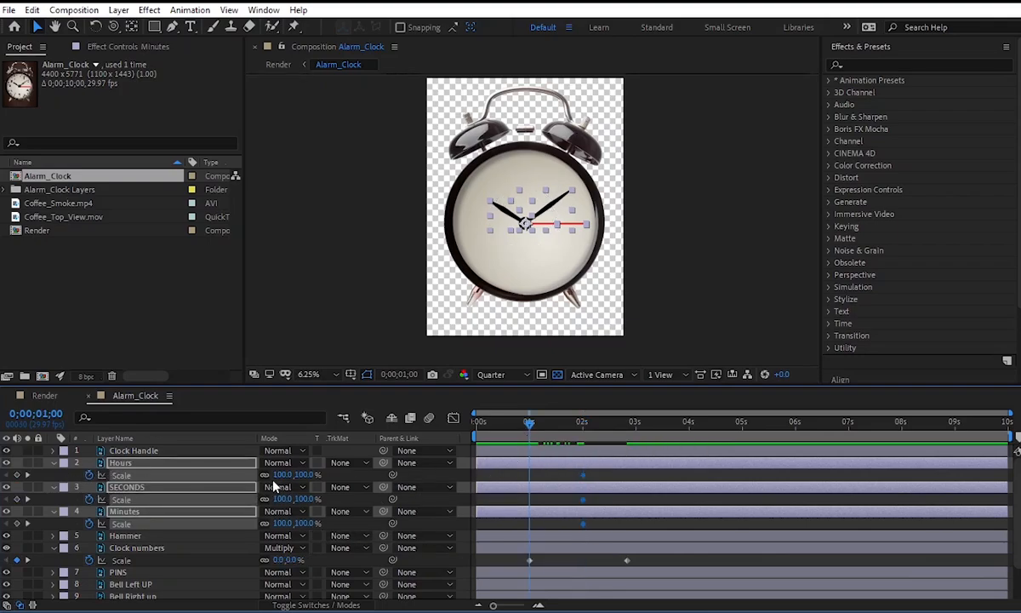
text(00)
key(Return)
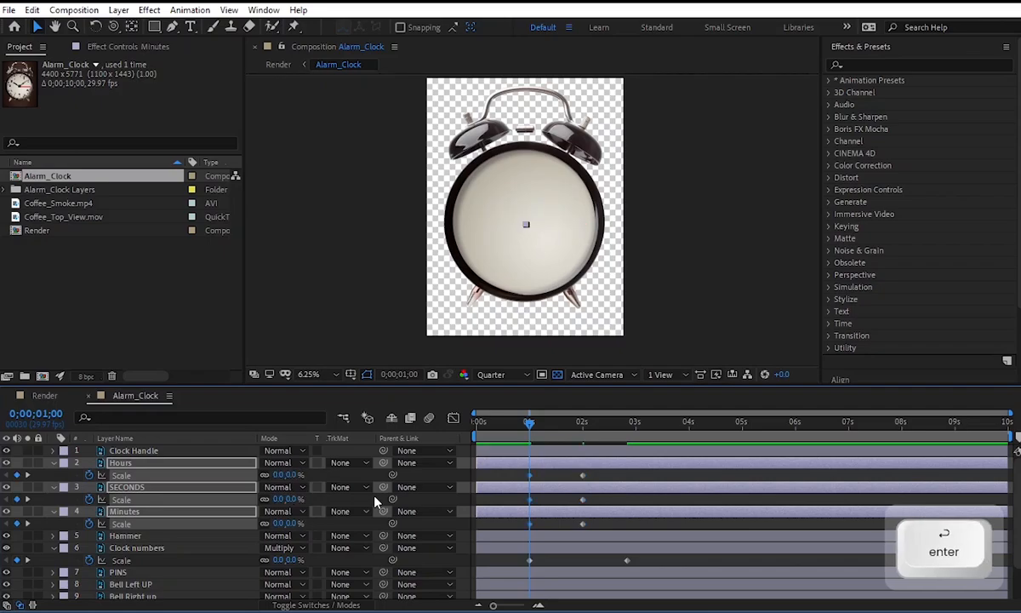
Apply Easy Ease to the Scale keyframes of the hands and Clock numbers, and reshape the hands' speed curve to ease out gradually.
drag(518, 477, 641, 564)
key(F9)
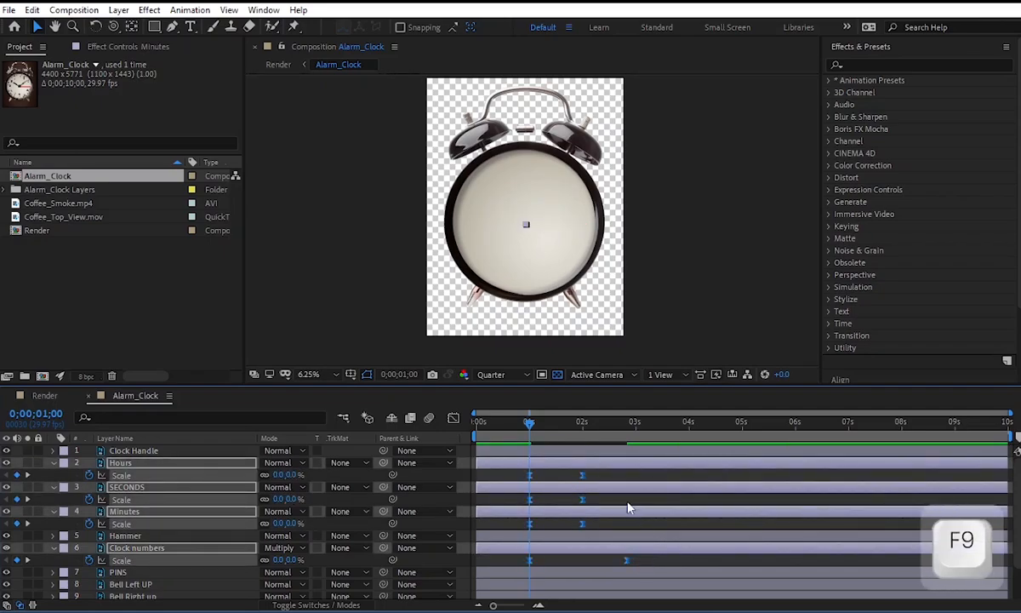
drag(605, 473, 515, 529)
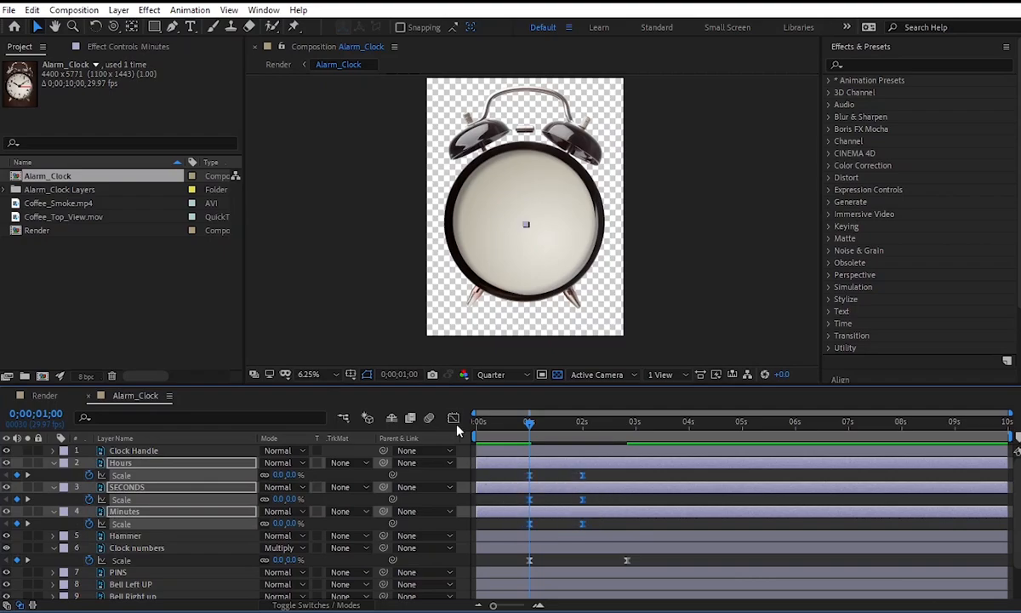
click(454, 419)
drag(599, 547, 567, 536)
key(ctrl+z)
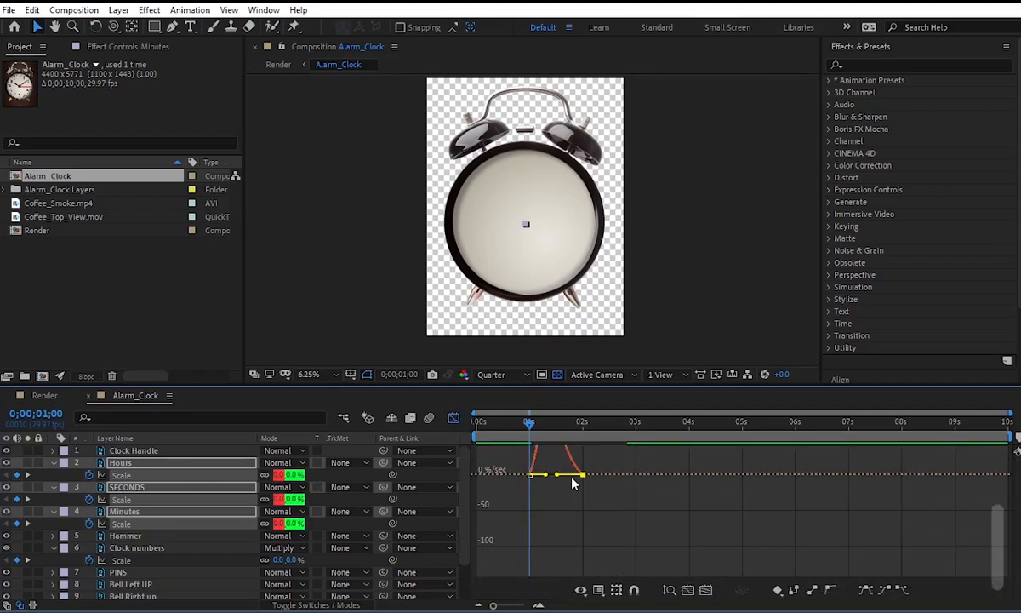
click(453, 418)
key(space)
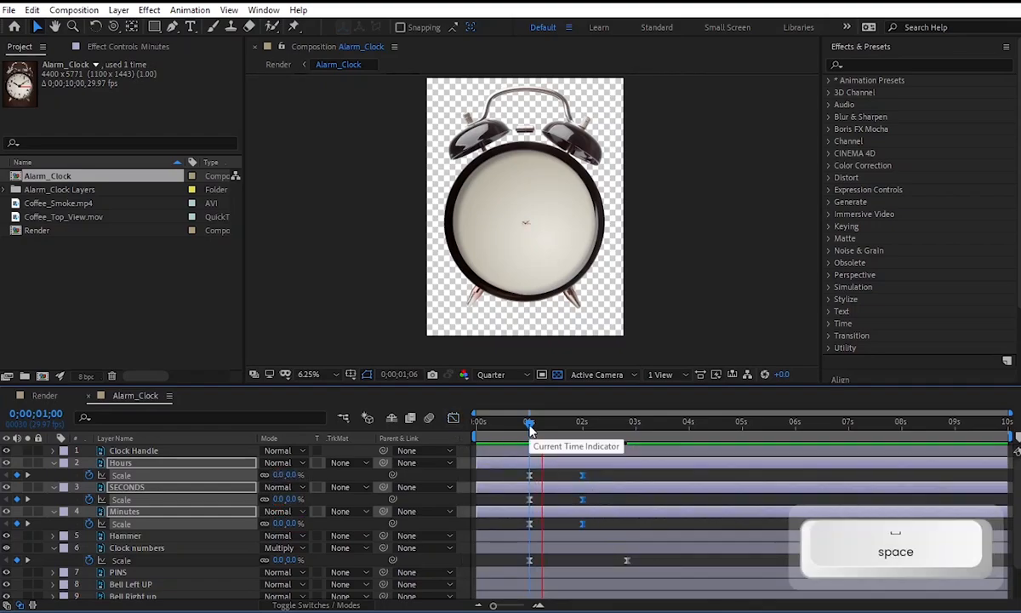
Reshape the Clock numbers layer's Scale speed curve so it peaks early and eases out gradually, and preview the animation.
drag(640, 557, 538, 568)
click(454, 419)
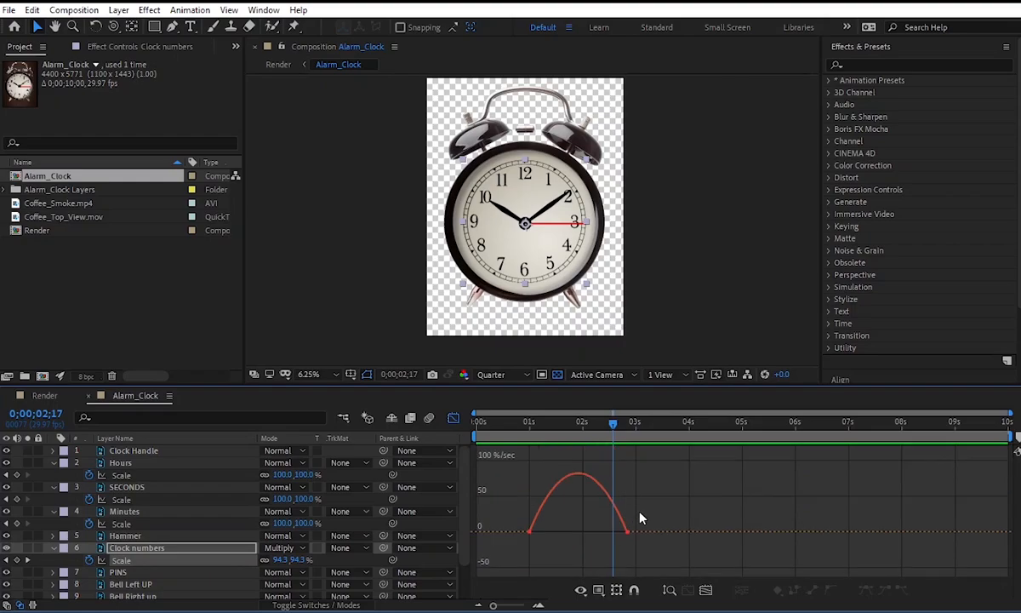
drag(642, 518, 536, 488)
click(491, 426)
key(space)
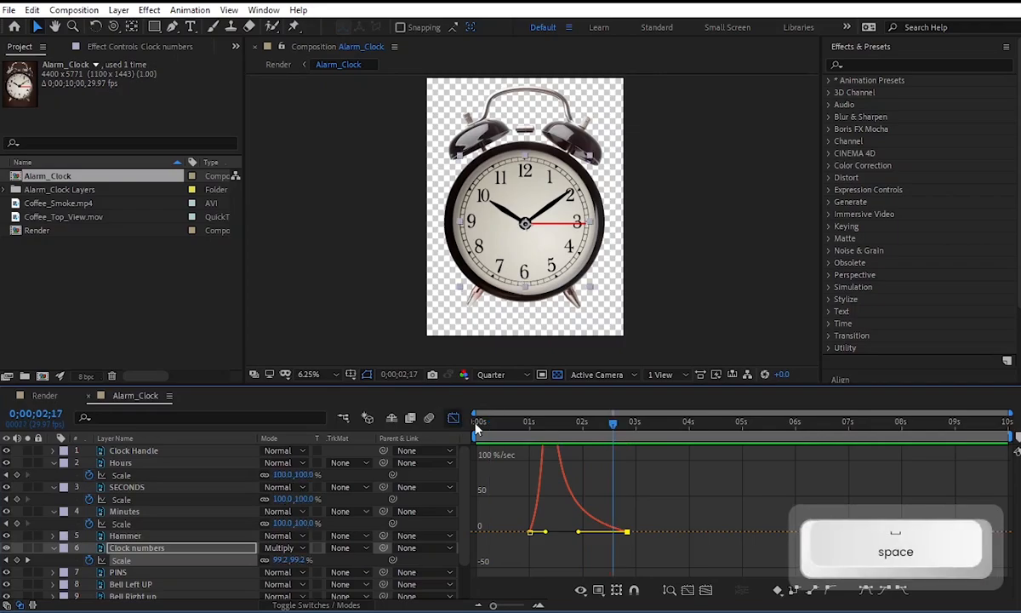
drag(545, 532, 565, 532)
click(522, 424)
key(space)
key(space)
click(453, 418)
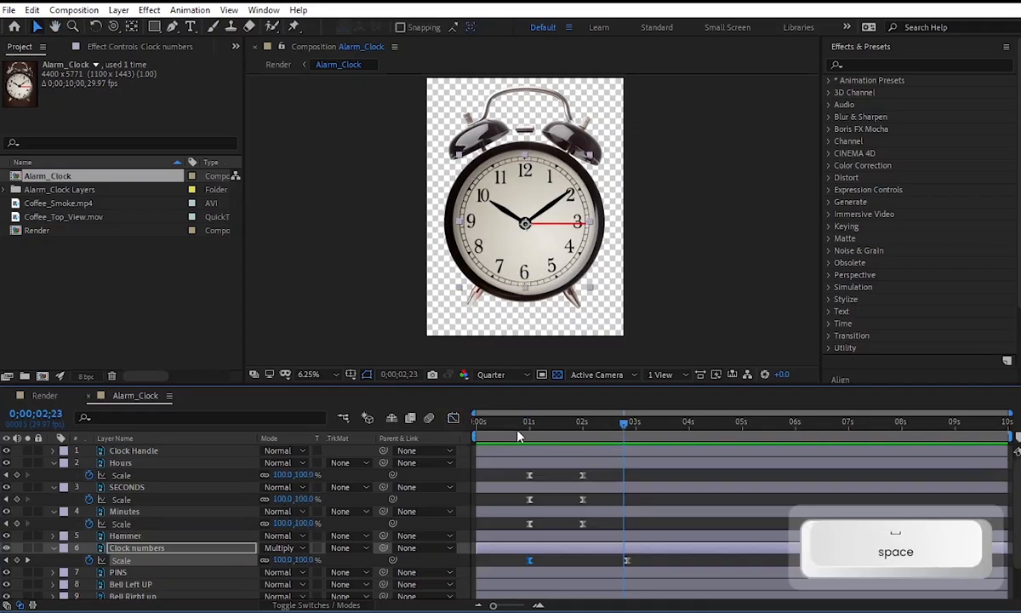
Deselect the layers and collapse the displayed properties of every layer in the Alarm_Clock timeline.
click(616, 510)
click(489, 500)
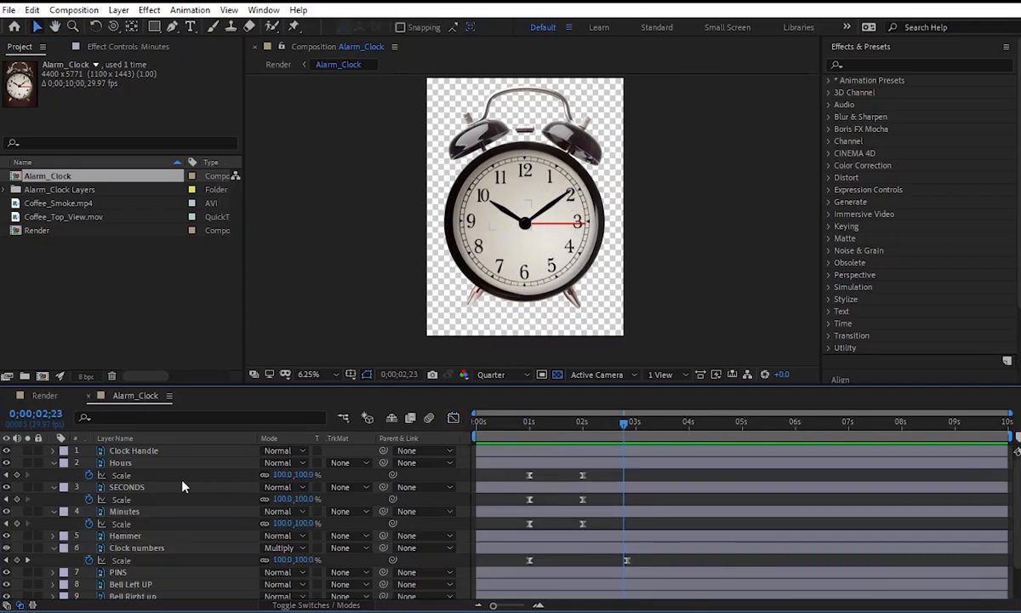
click(52, 462)
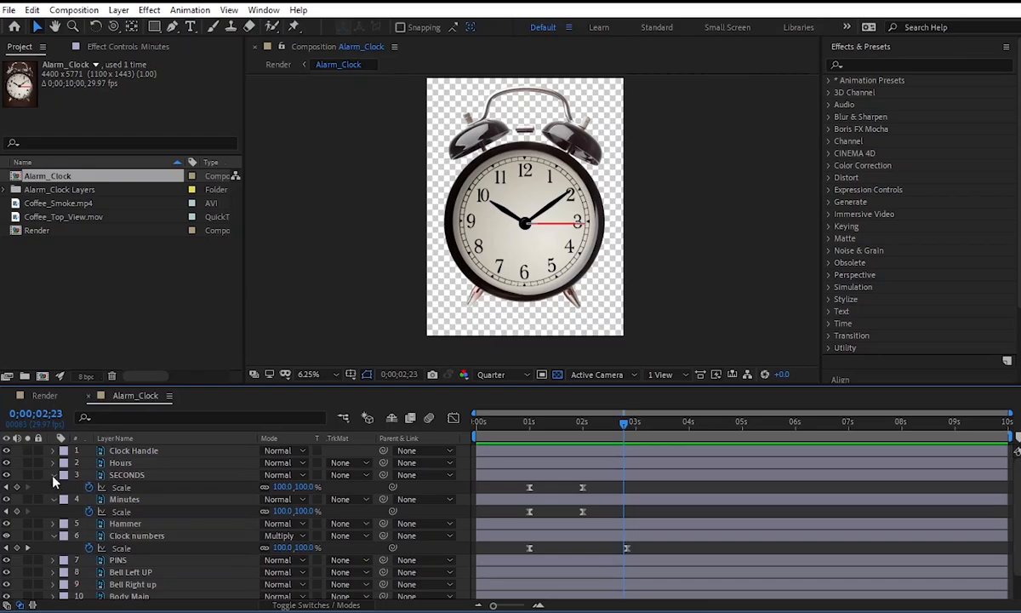
click(53, 474)
click(52, 487)
key(u)
key(u)
key(u)
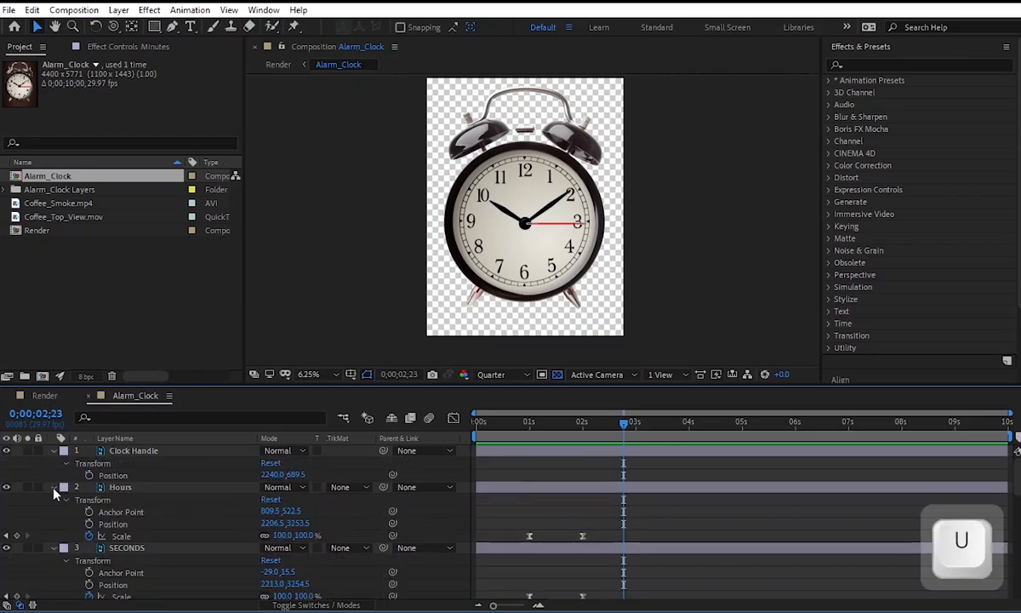
key(u)
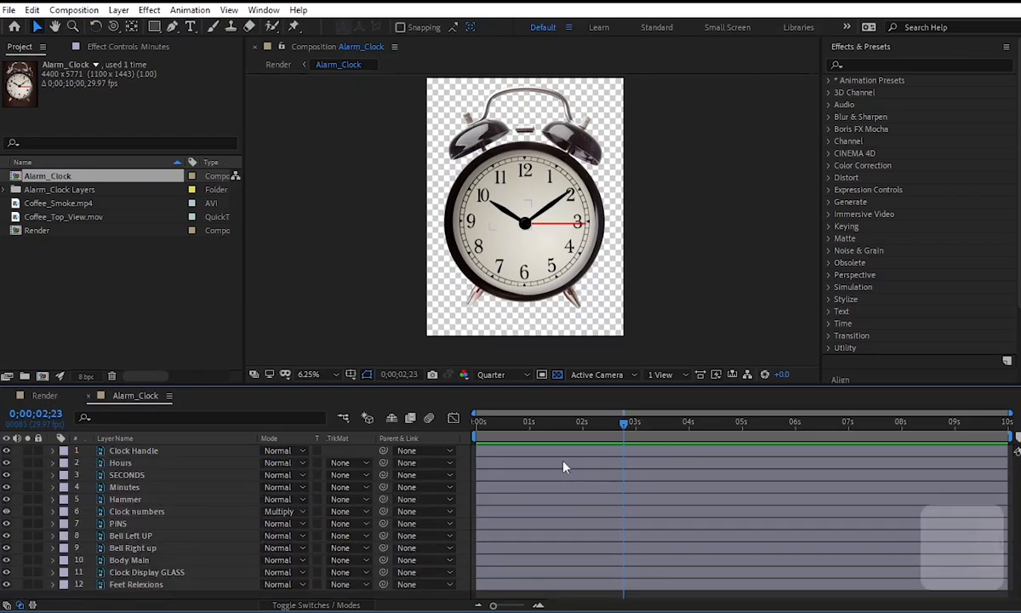
Keyframe the Bell Right up layer's Rotation at 0° at 4 seconds and 6° two frames after.
click(588, 125)
key(space)
drag(593, 158, 583, 241)
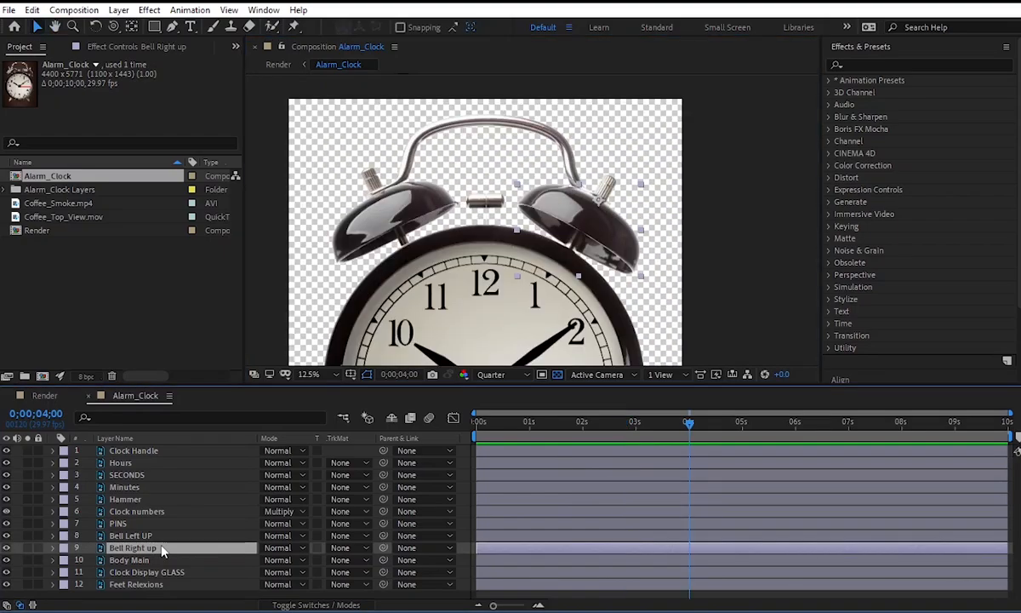
key(r)
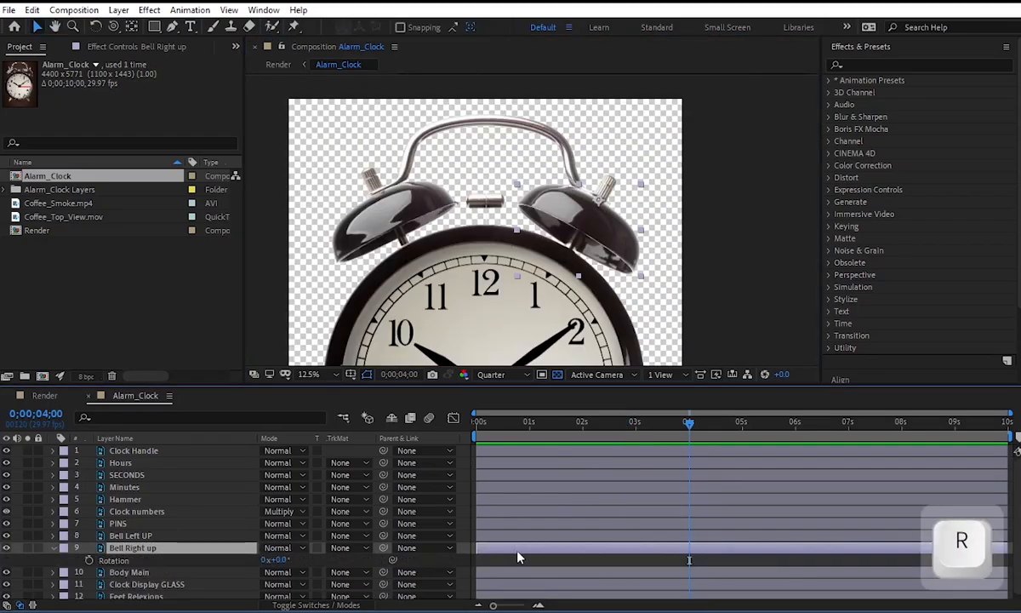
click(89, 560)
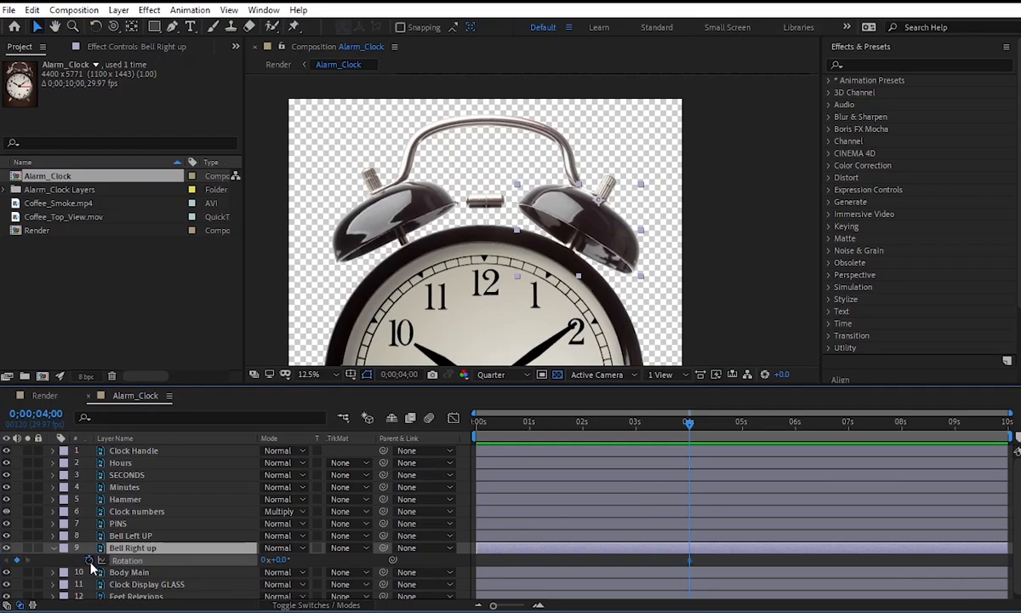
key(Page_Down)
key(Page_Down)
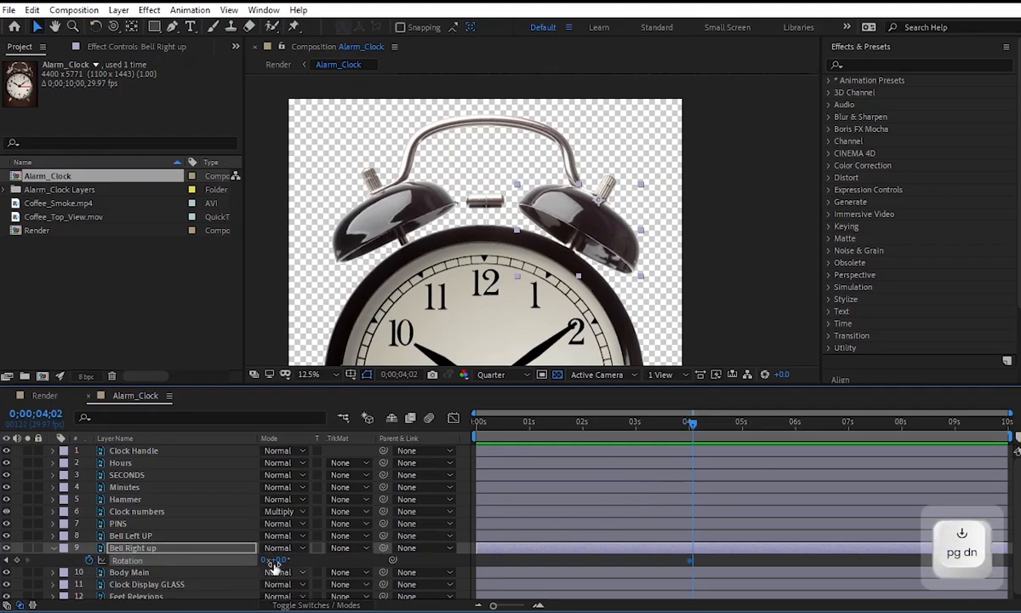
drag(276, 561, 281, 561)
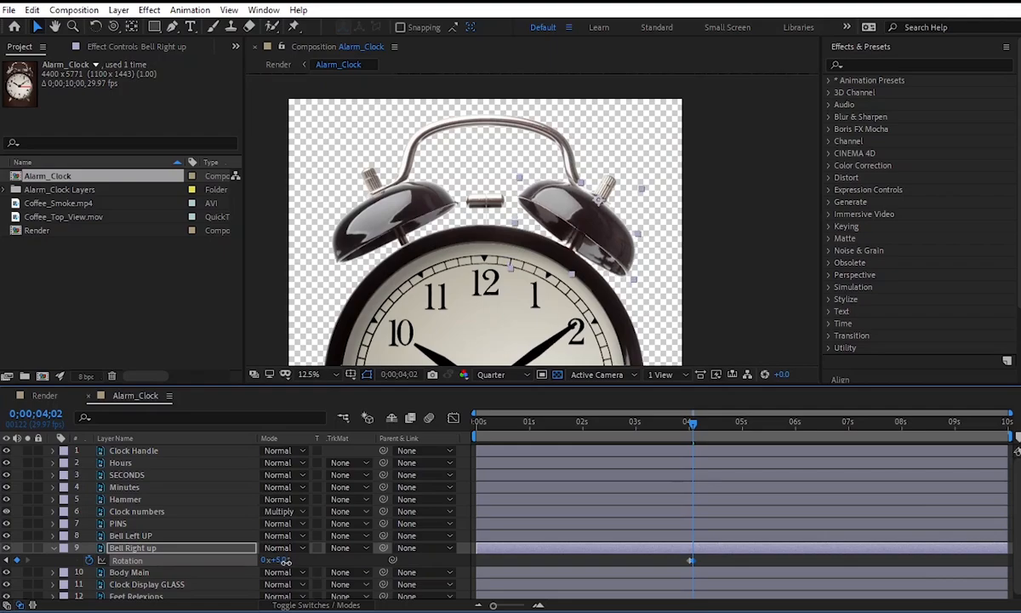
click(277, 561)
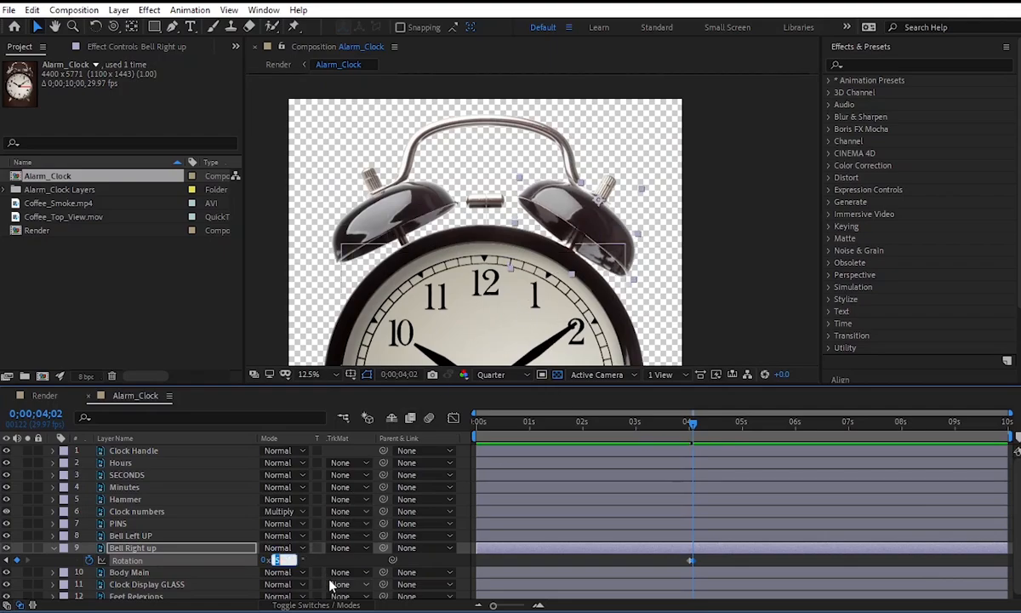
key(Return)
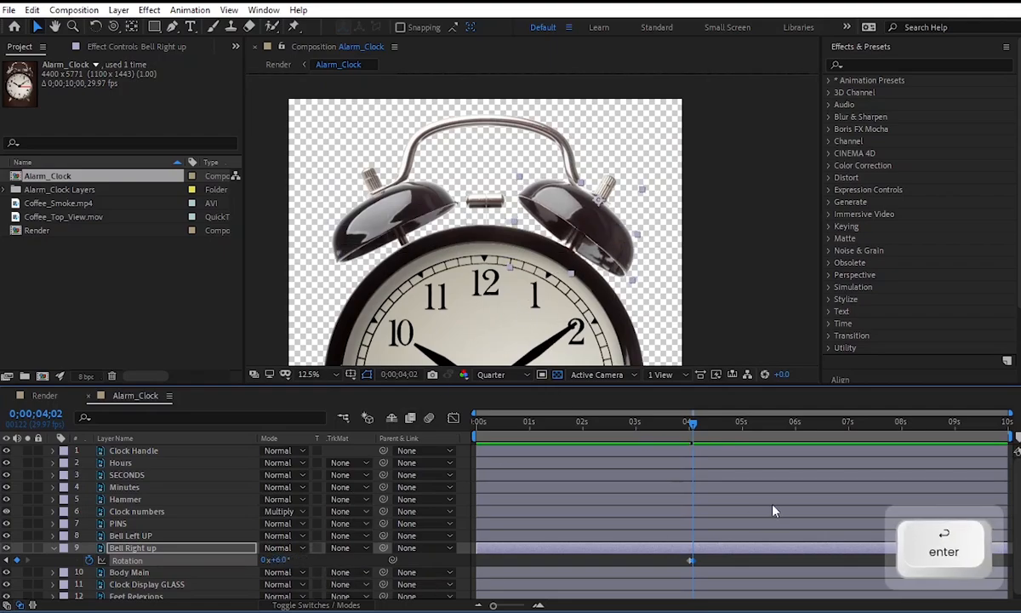
Add Bell Right up Rotation keyframes of -6° at 0;00;04;04 and 0° at 0;00;04;06.
key(Page_Down)
key(Page_Down)
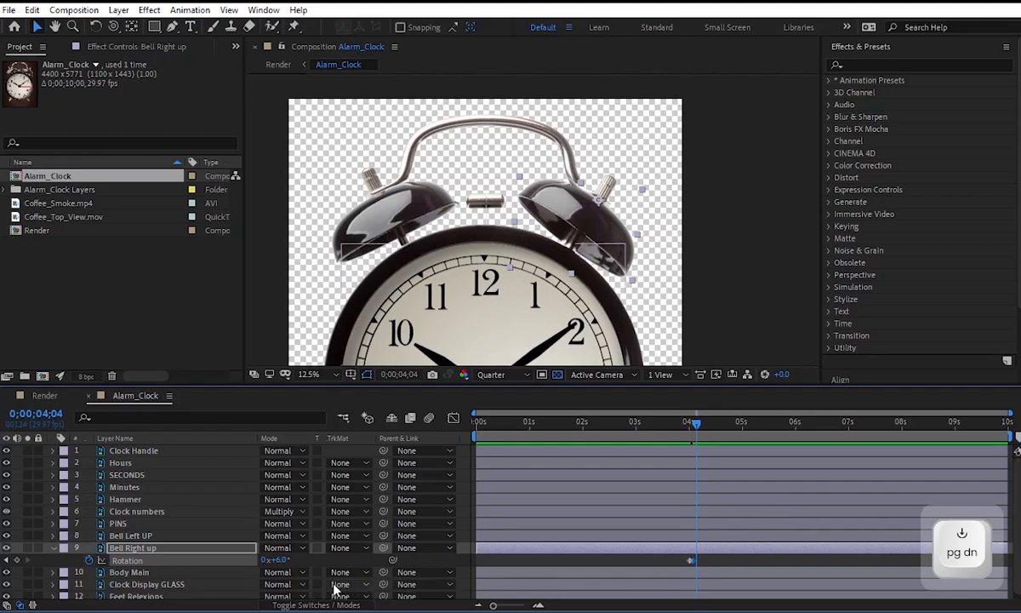
click(281, 560)
text(-6)
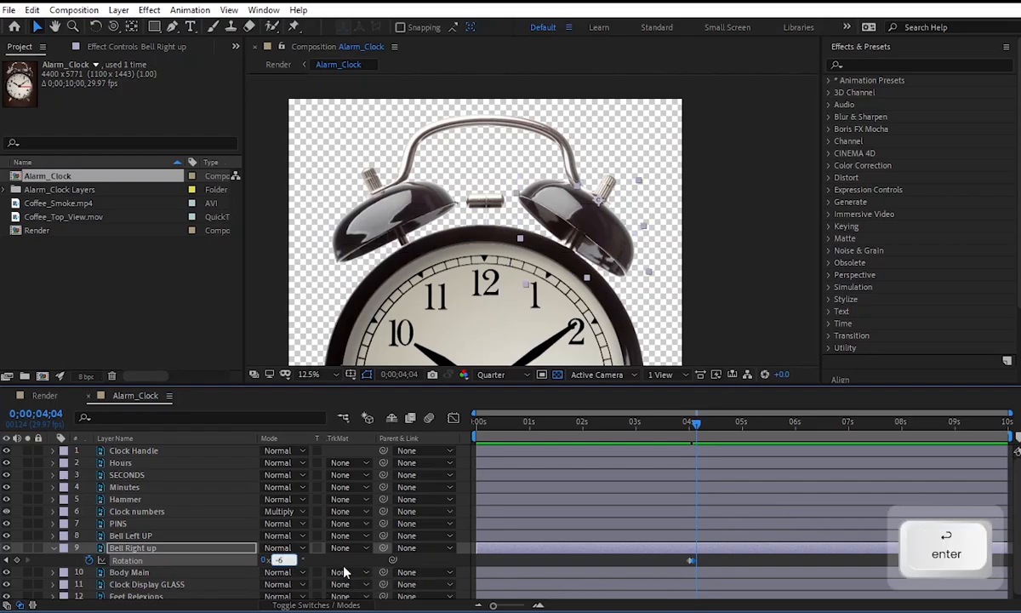
key(Return)
key(Page_Down)
key(Page_Down)
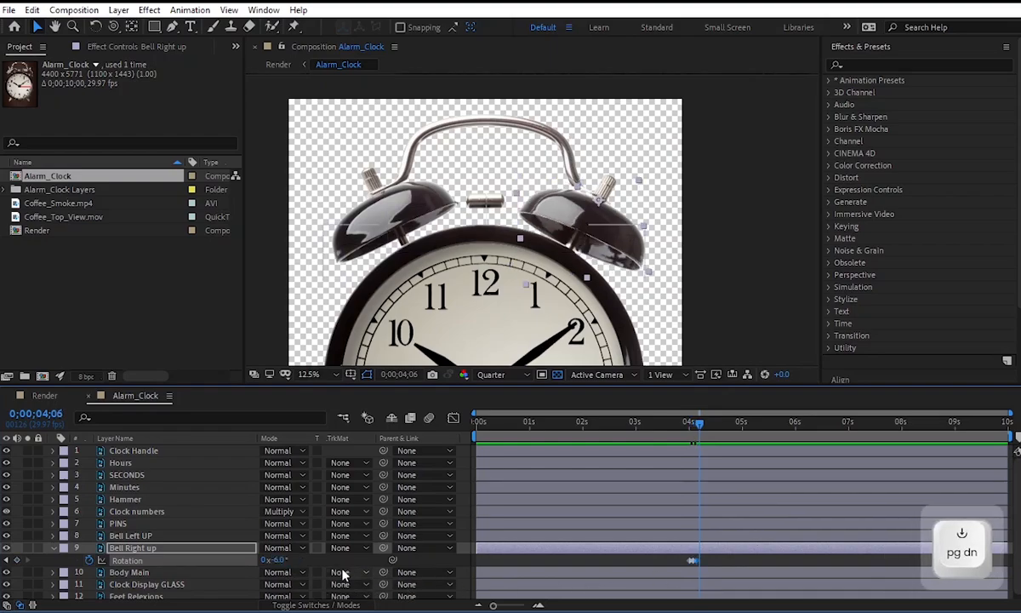
click(274, 560)
text(0)
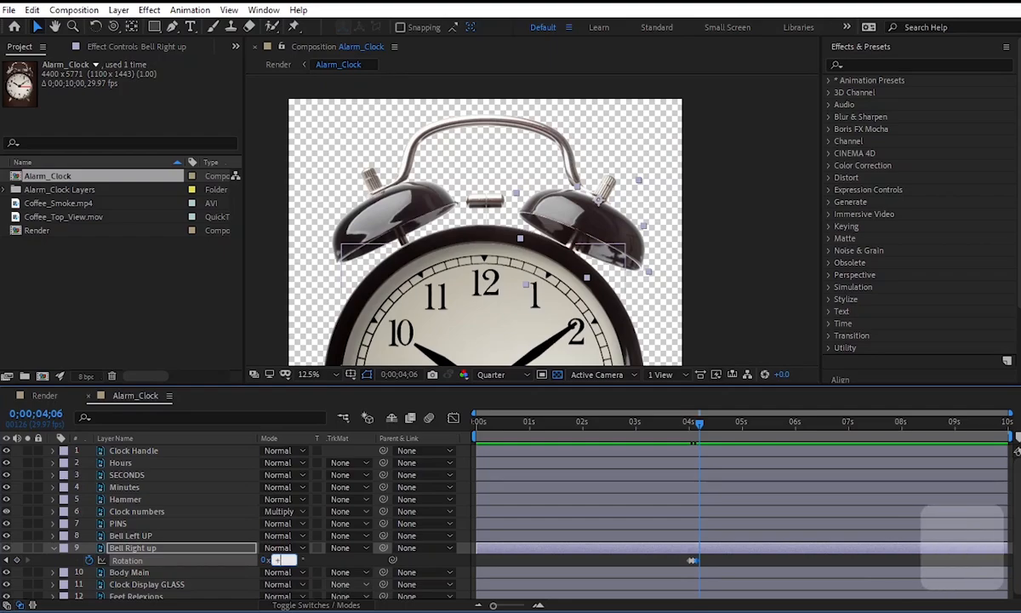
key(Return)
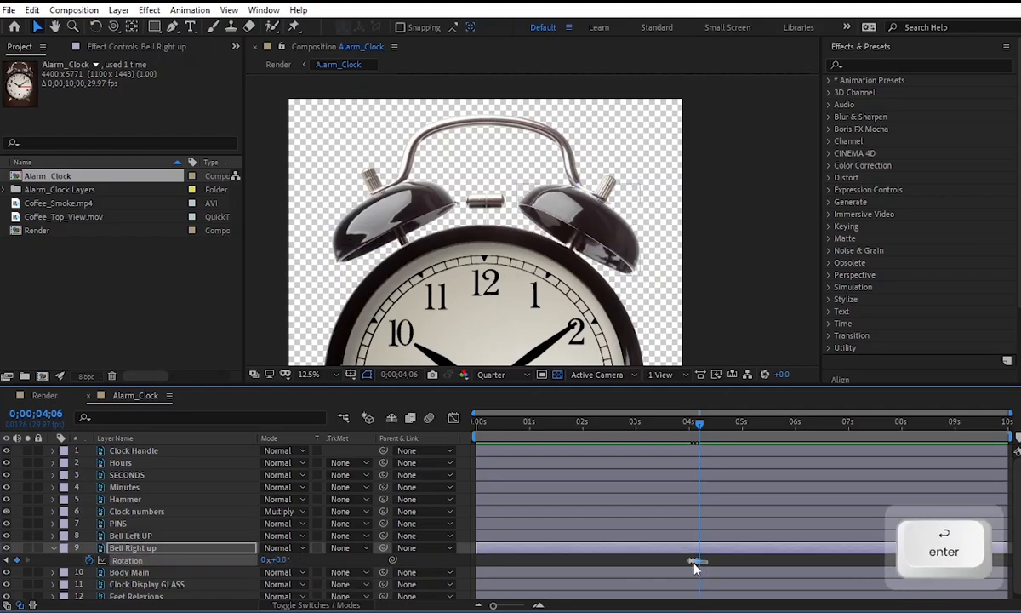
Copy the last three Rotation keyframes of the Bell Right up layer and paste them at 0;00;04;08.
click(694, 562)
click(693, 562)
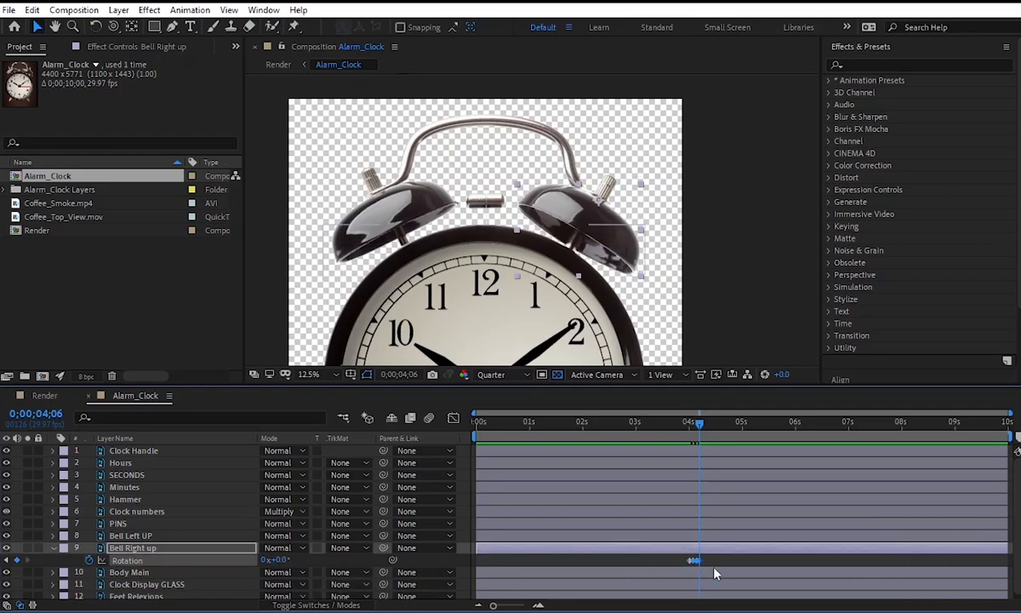
key(ctrl+c)
alt+scroll(715, 574, up, 10)
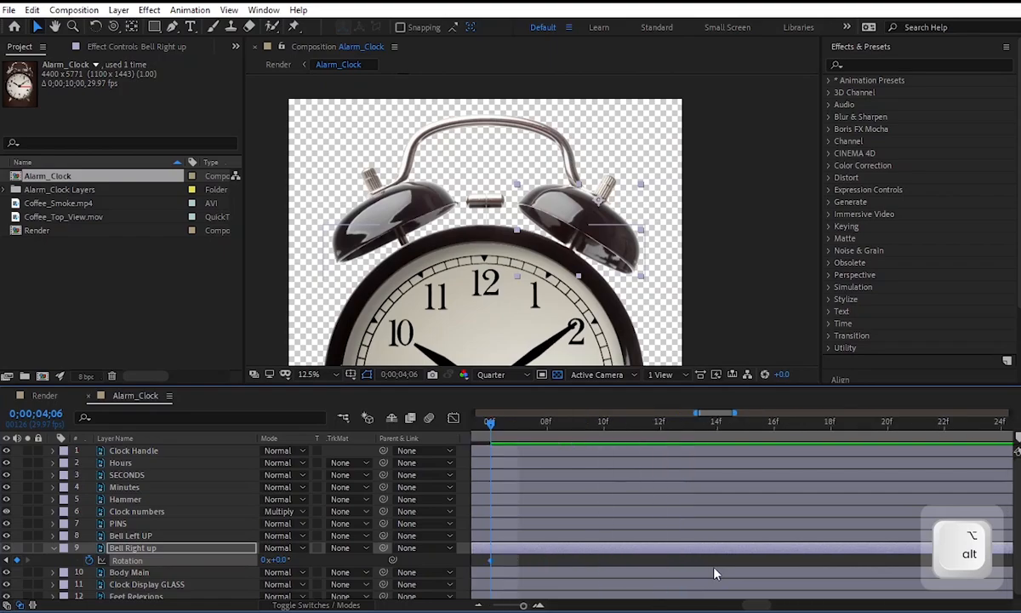
alt+scroll(715, 575, down, 3)
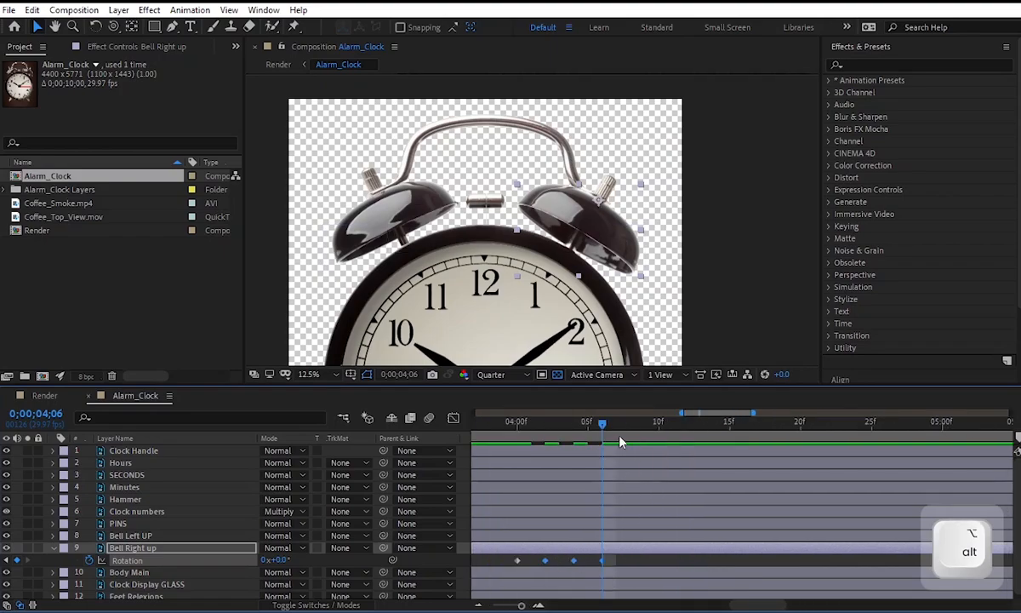
key(Page_Down)
key(Page_Down)
key(ctrl+v)
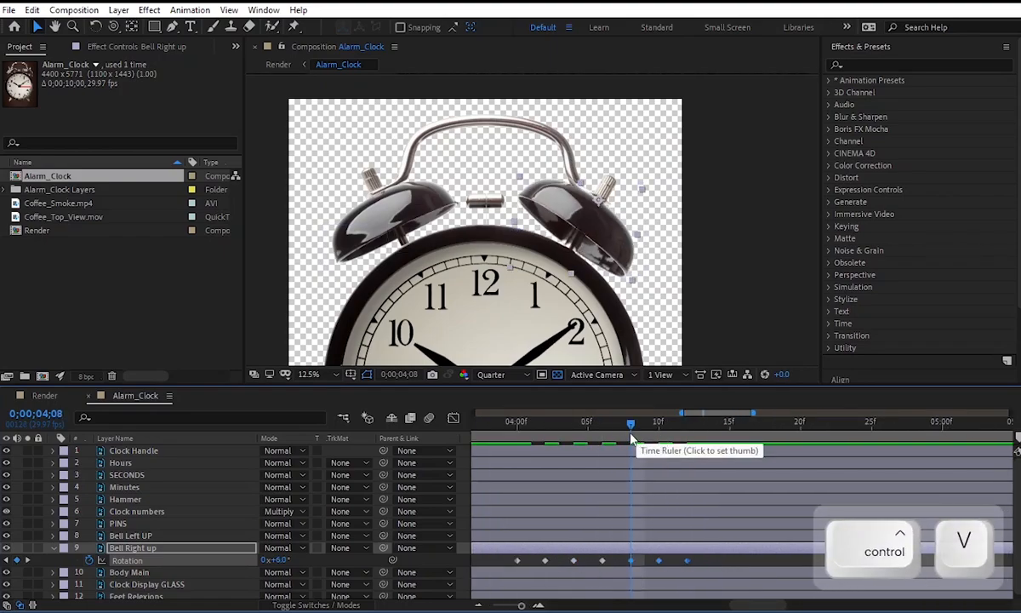
Paste the three copied Rotation keyframes on the Bell Right up layer at 0;00;04;14 and again at 0;00;04;20.
drag(620, 434, 677, 442)
key(Page_Down)
key(Page_Down)
key(Page_Down)
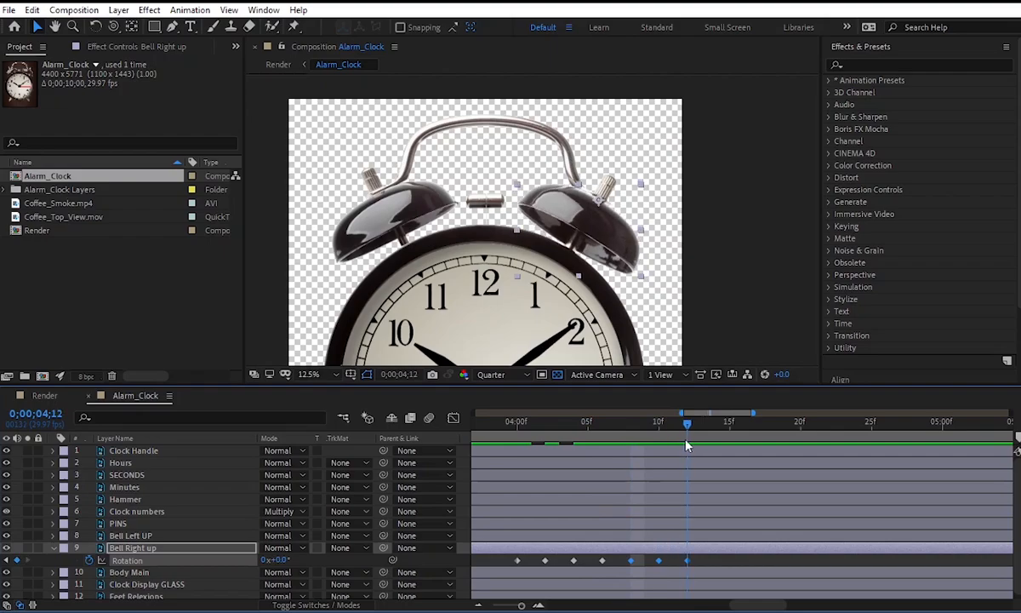
key(ctrl+v)
key(Page_Down)
key(Page_Down)
key(Page_Down)
key(Page_Down)
key(Page_Down)
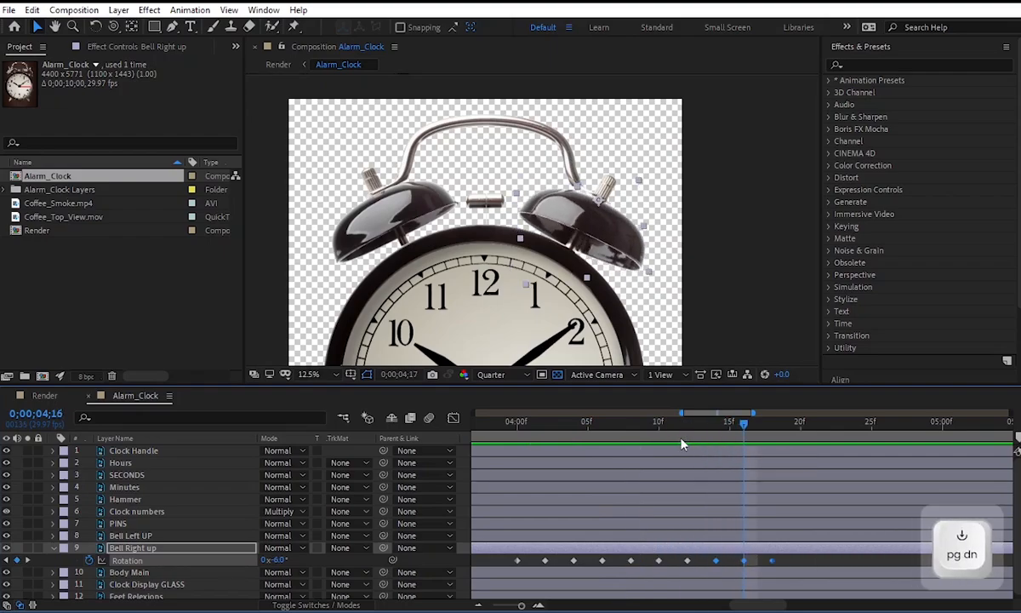
key(ctrl+v)
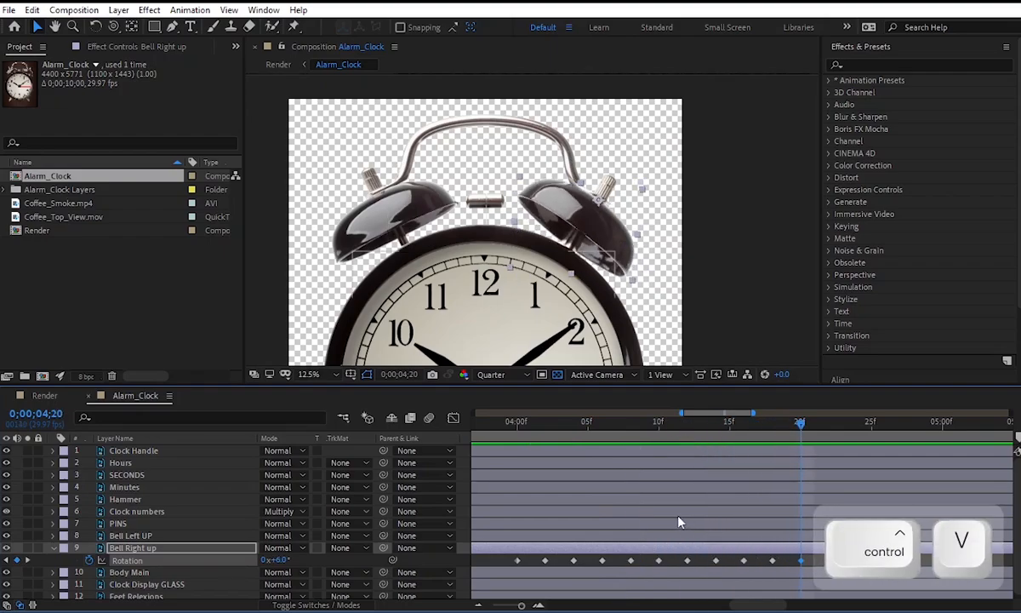
Copy all Bell Right up Rotation keyframes except the first and paste them at 0;00;04;26.
scroll(678, 522, down, 3)
drag(695, 565, 588, 563)
click(672, 426)
click(678, 426)
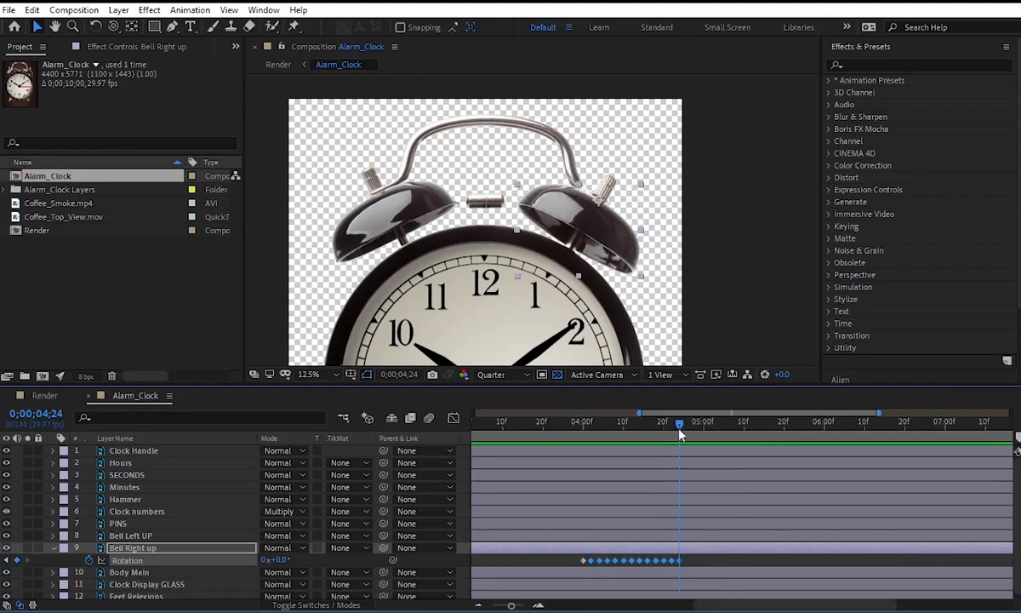
scroll(681, 553, up, 3)
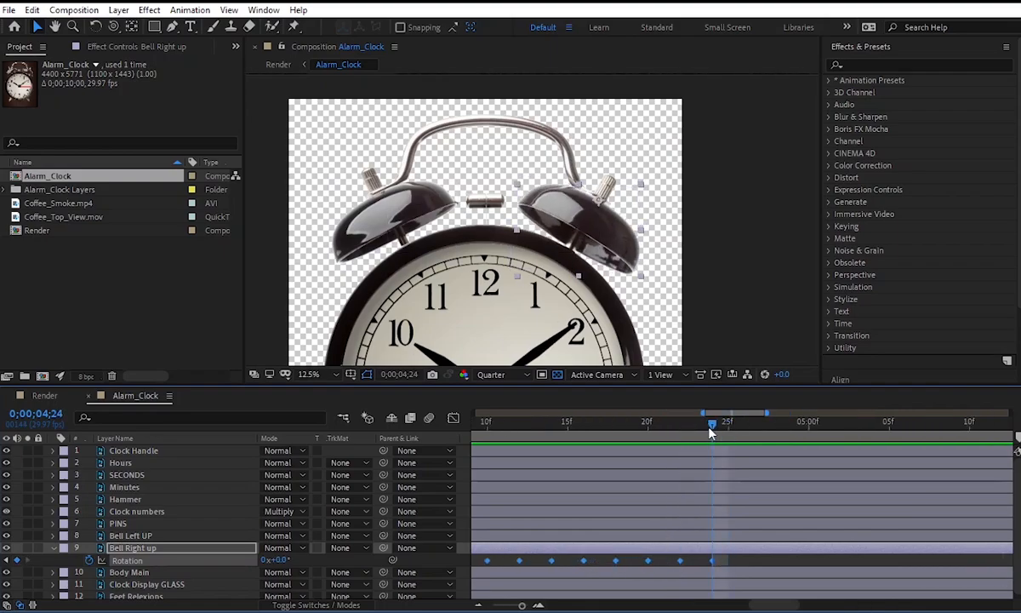
scroll(608, 476, down, 2)
key(ctrl+c)
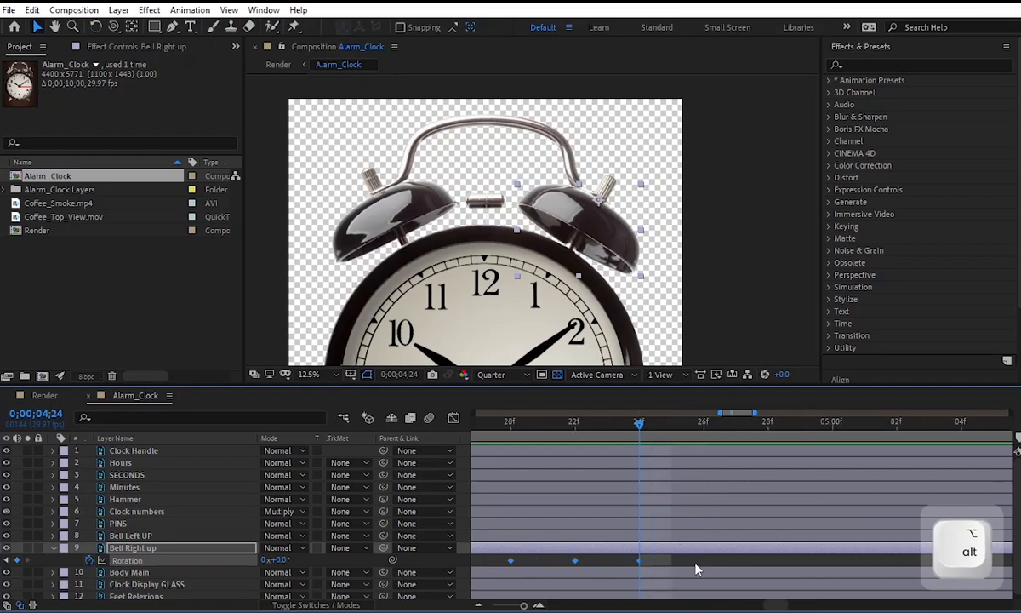
key(Page_Down)
key(Page_Down)
key(ctrl+v)
Play back the right bell's shake from around 4 seconds.
click(640, 426)
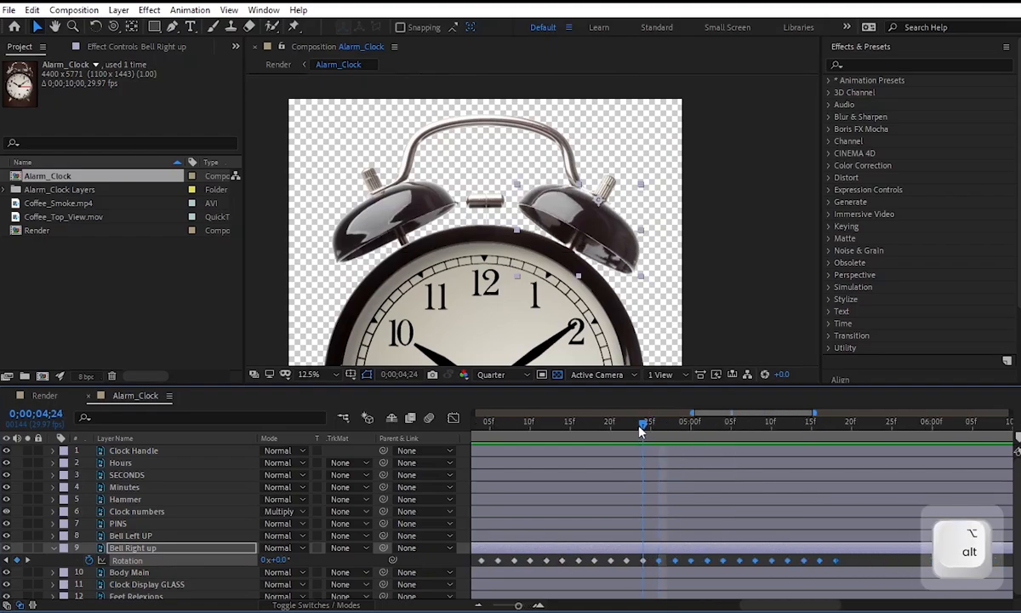
scroll(643, 477, down, 5)
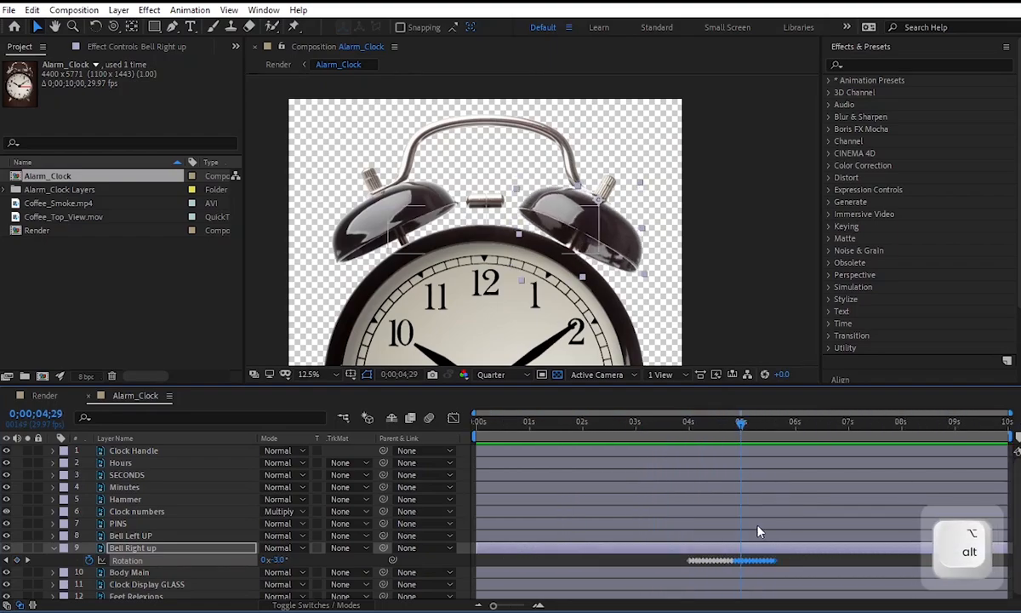
click(678, 423)
key(space)
key(space)
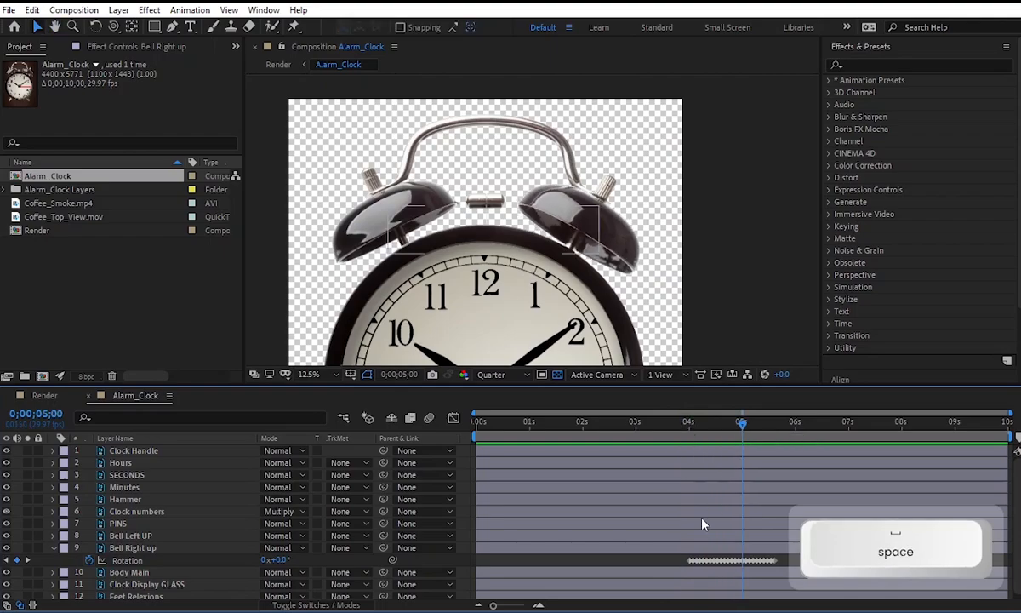
Delete the Bell Right up Rotation keyframes from 0;00;05;10 onward.
scroll(776, 574, up, 3)
scroll(776, 574, down, 2)
drag(783, 568, 743, 561)
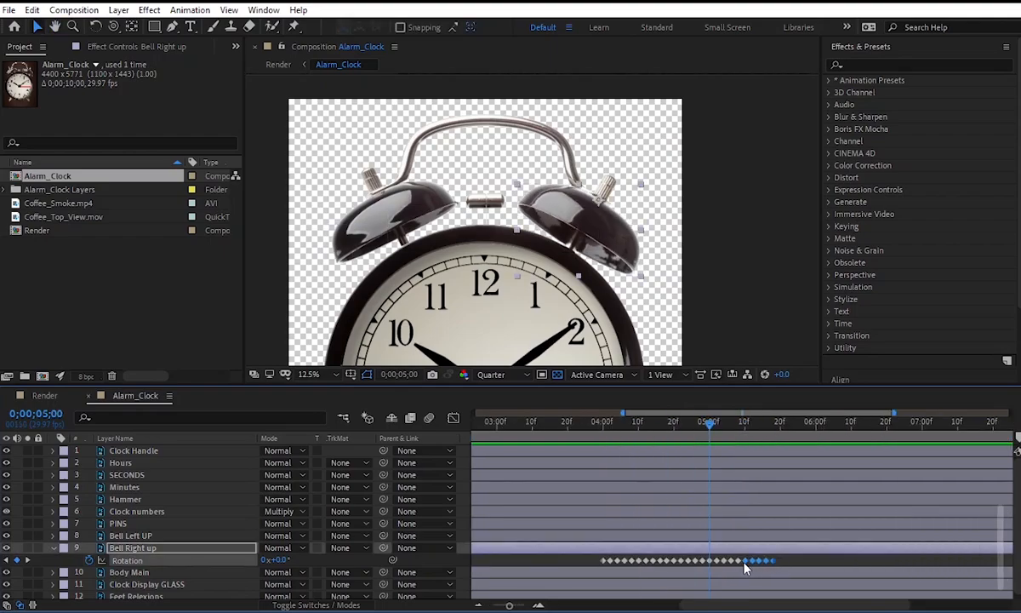
key(Delete)
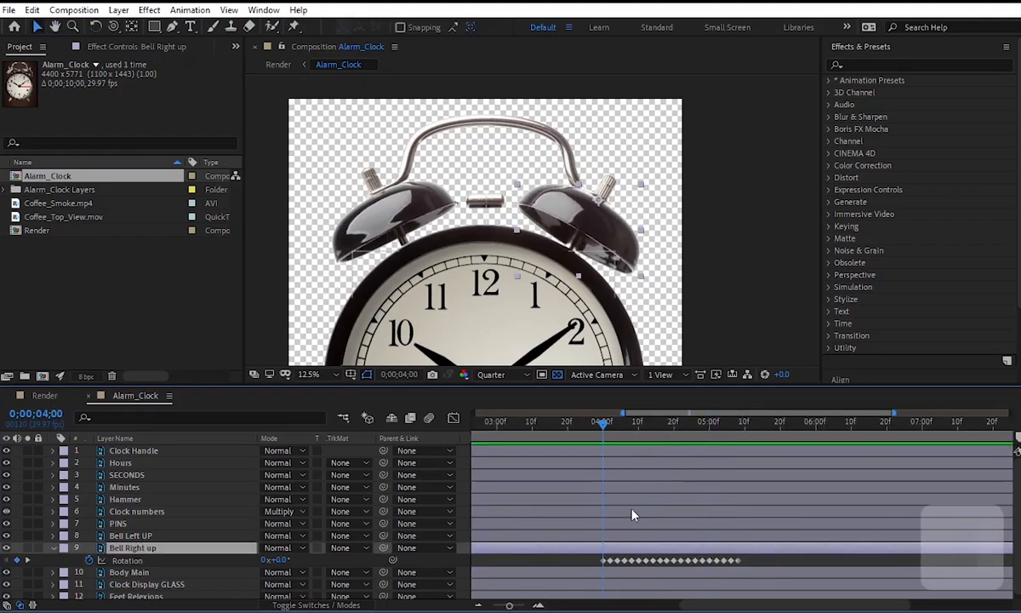
Copy the Bell Right up layer's Rotation keyframes and paste them on the Bell Left UP layer at 4 seconds.
scroll(634, 515, down, 3)
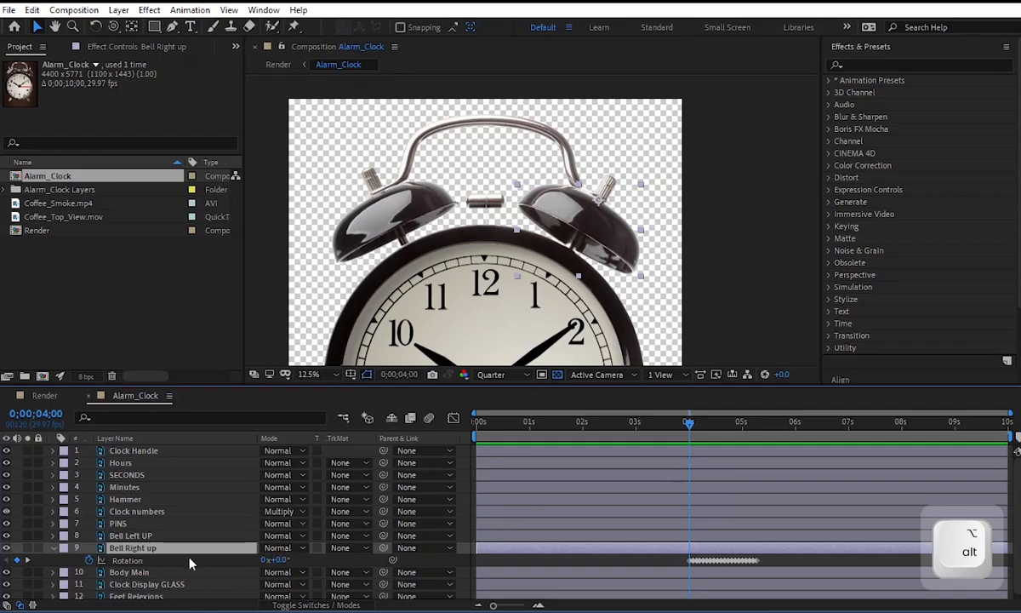
key(ctrl+c)
click(136, 535)
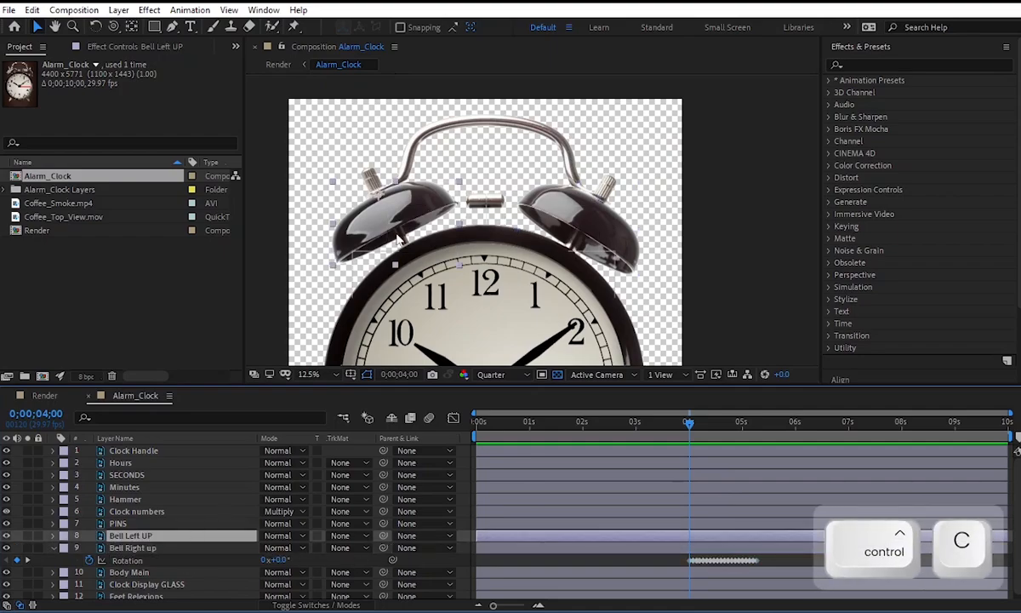
click(386, 223)
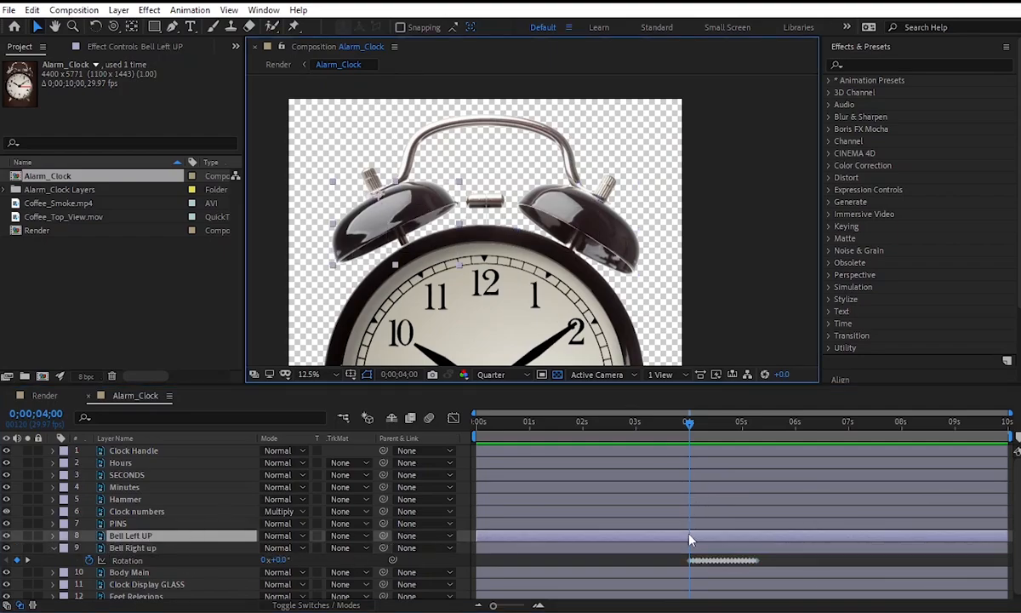
key(r)
scroll(705, 586, up, 3)
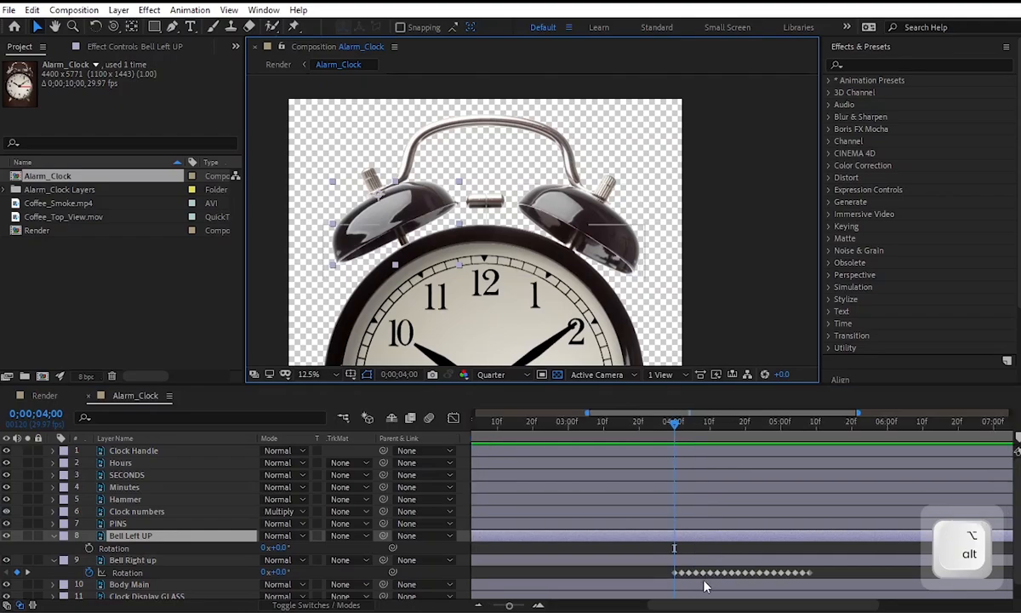
key(ctrl+v)
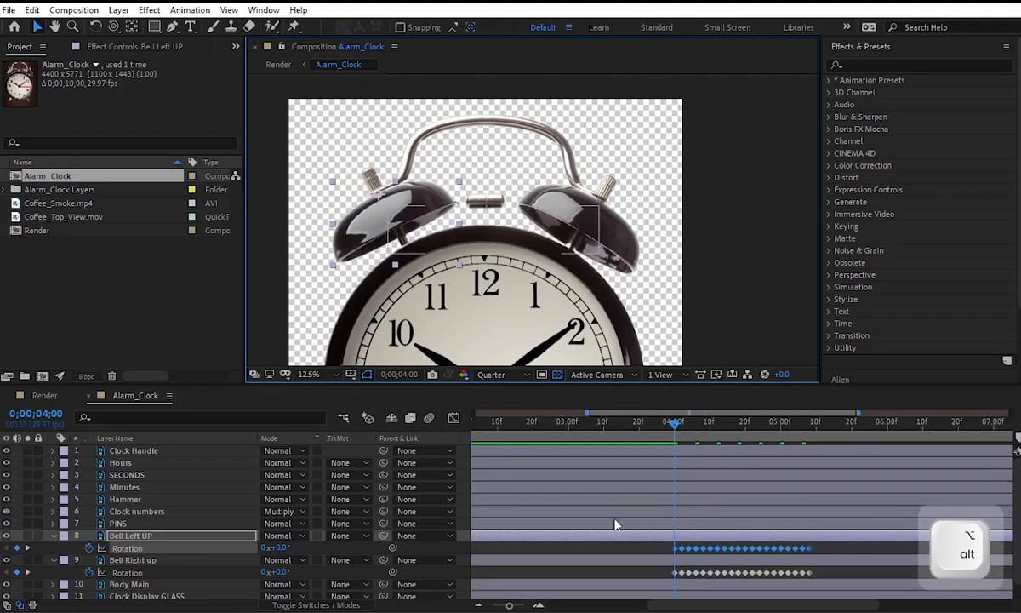
Play back both bells shaking from 4 seconds.
scroll(724, 551, down, 3)
click(757, 575)
key(space)
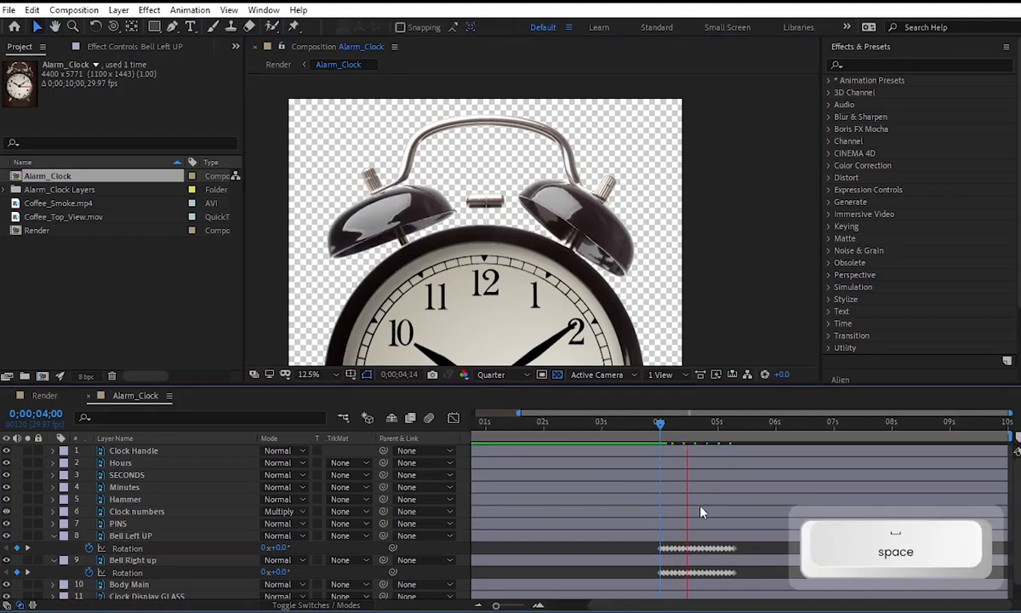
drag(677, 424, 636, 408)
Select the Hammer layer and keyframe its Rotation at 0° at 4 seconds.
key(shift)
click(466, 205)
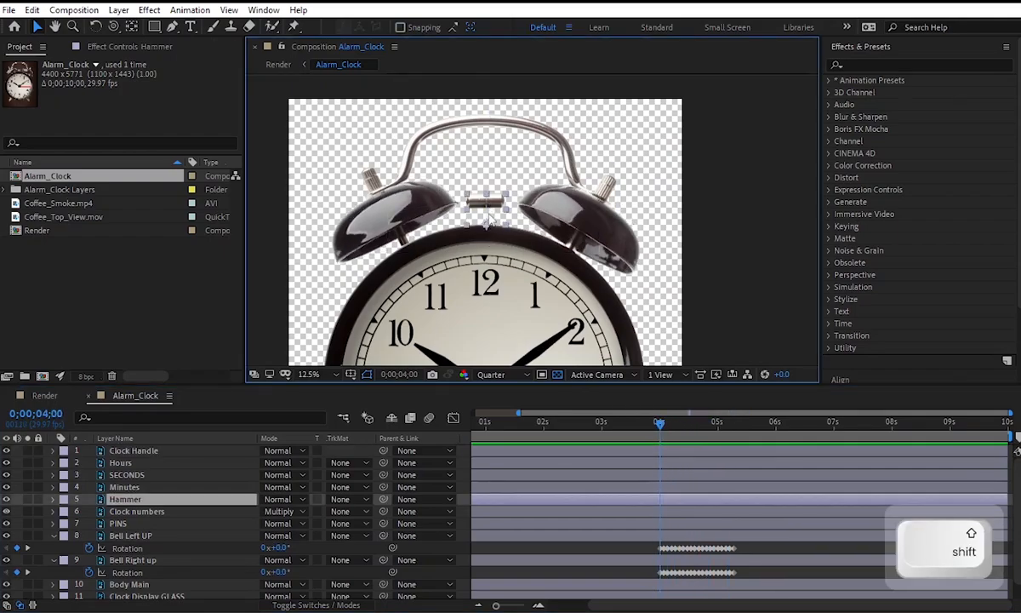
key(alt)
scroll(476, 189, up, 2)
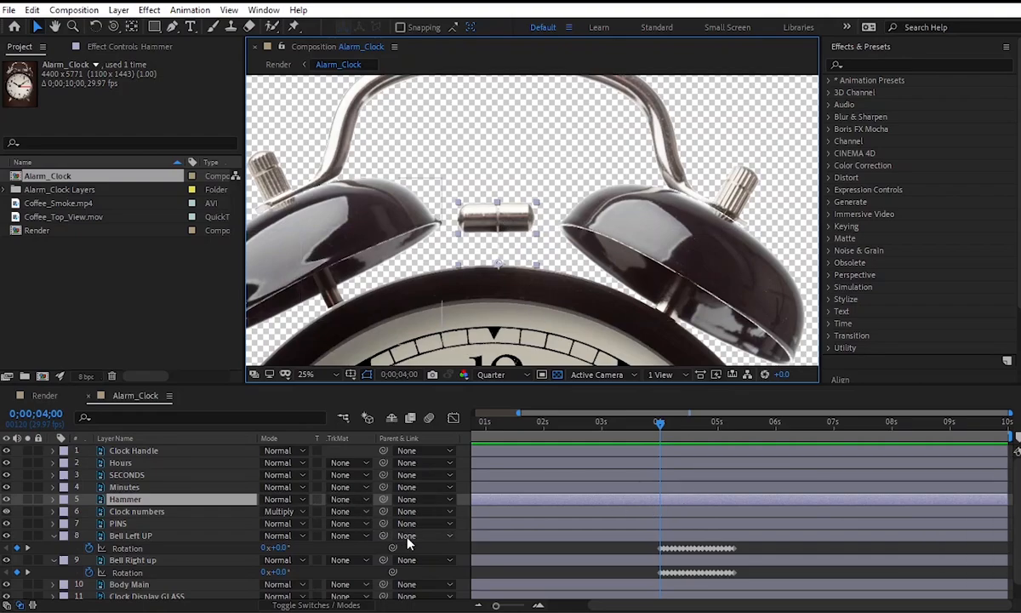
key(r)
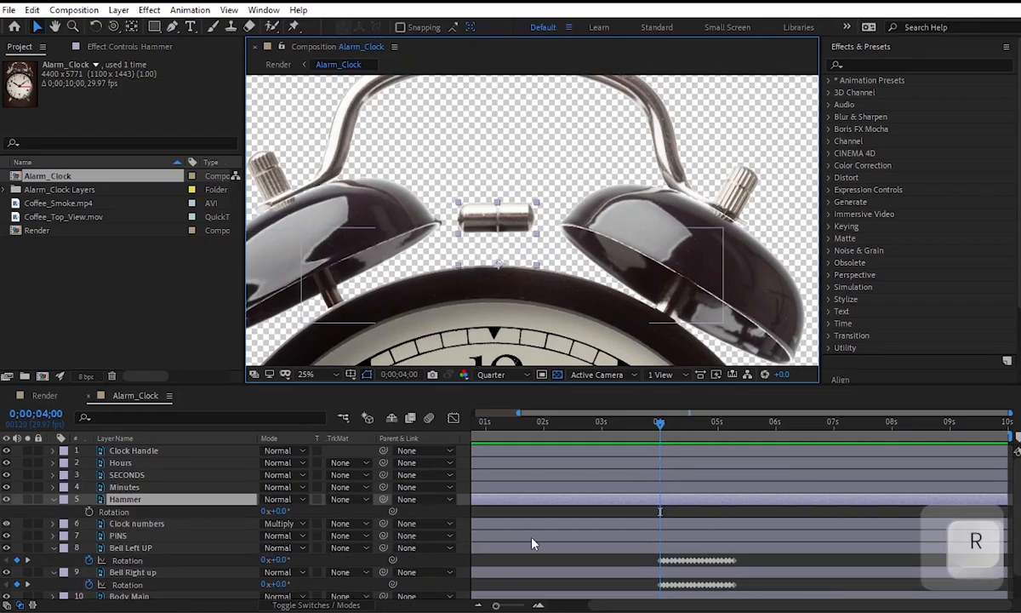
click(90, 512)
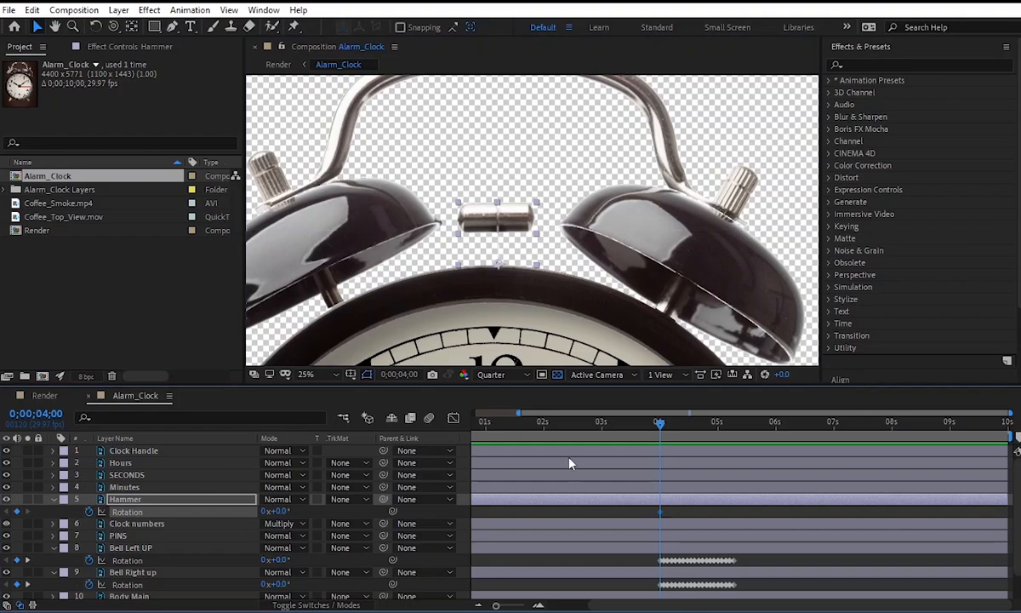
Add Hammer Rotation keyframes of 15° at 0;00;04;02 and -15° at 0;00;04;04, and preview the swing.
key(Page_Down)
key(Page_Down)
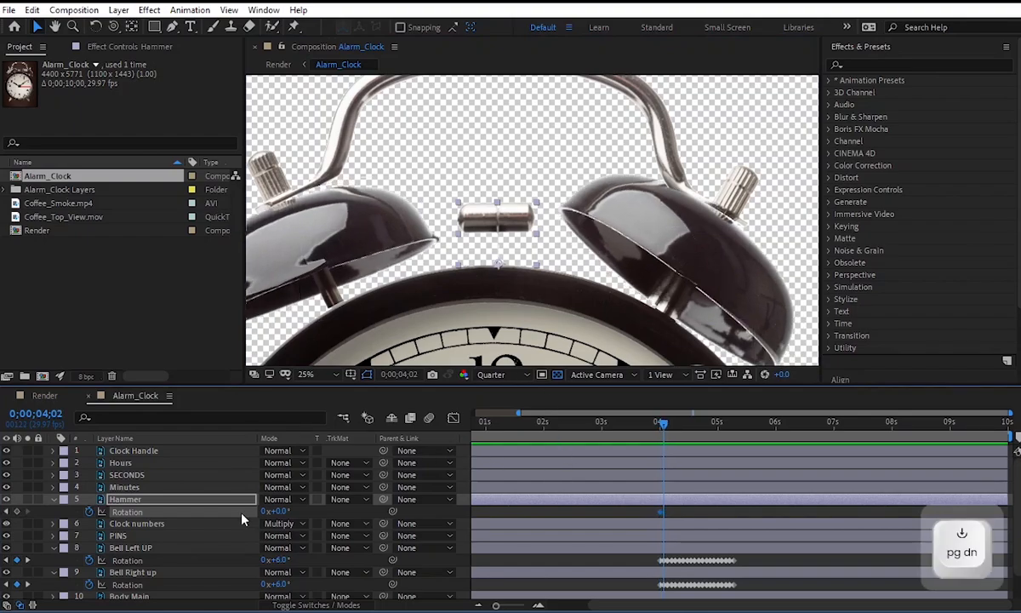
drag(277, 512, 286, 512)
key(Page_Down)
key(Page_Down)
click(280, 511)
text(-15)
key(Return)
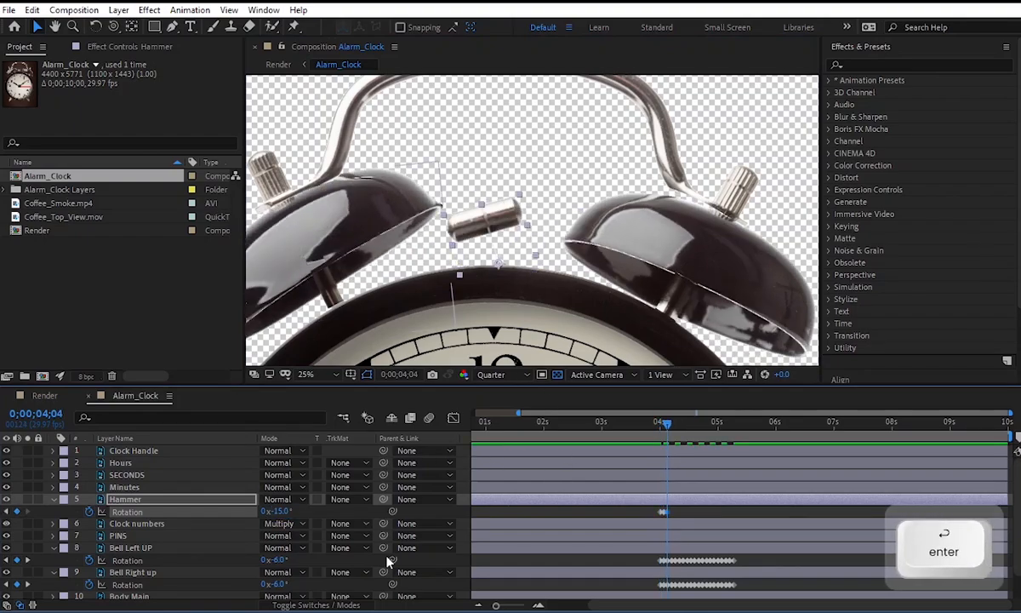
key(space)
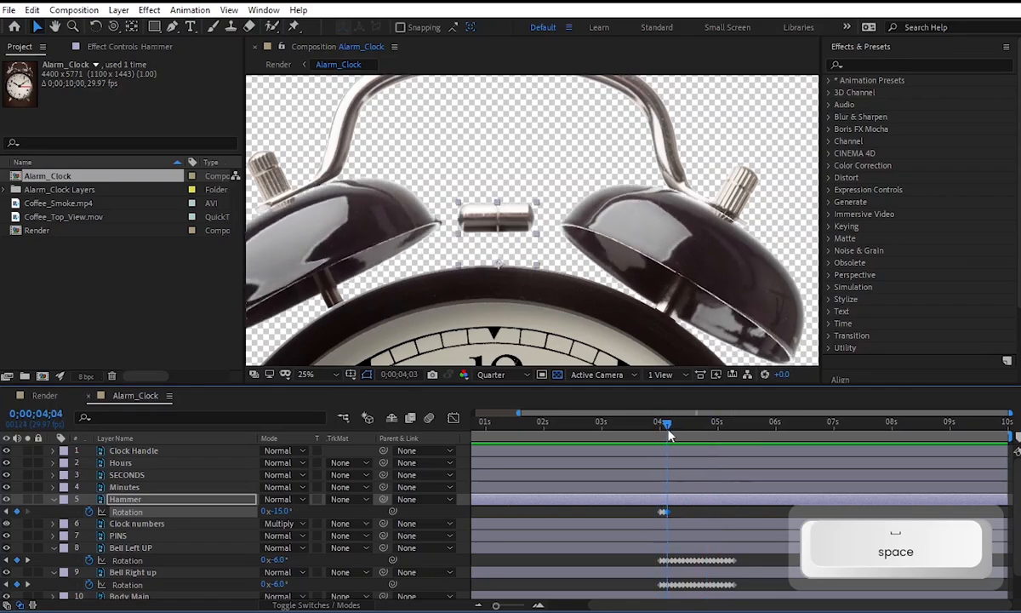
key(space)
Copy the Hammer layer's 15° and -15° Rotation keyframes and paste them at 0;00;04;06.
alt+scroll(631, 487, up, 4)
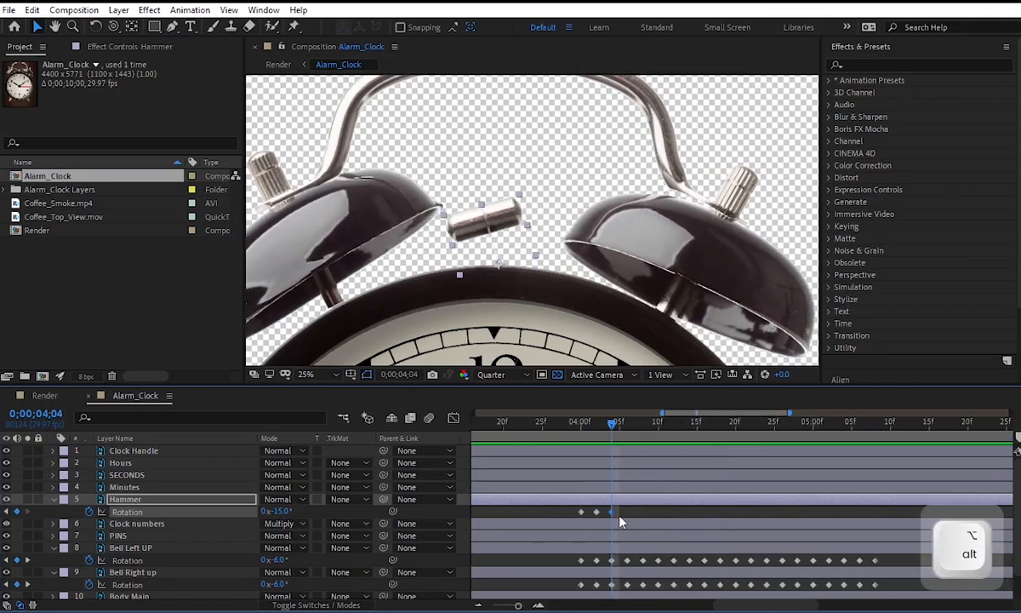
key(Page_Down)
key(Page_Down)
drag(594, 515, 598, 518)
key(ctrl+c)
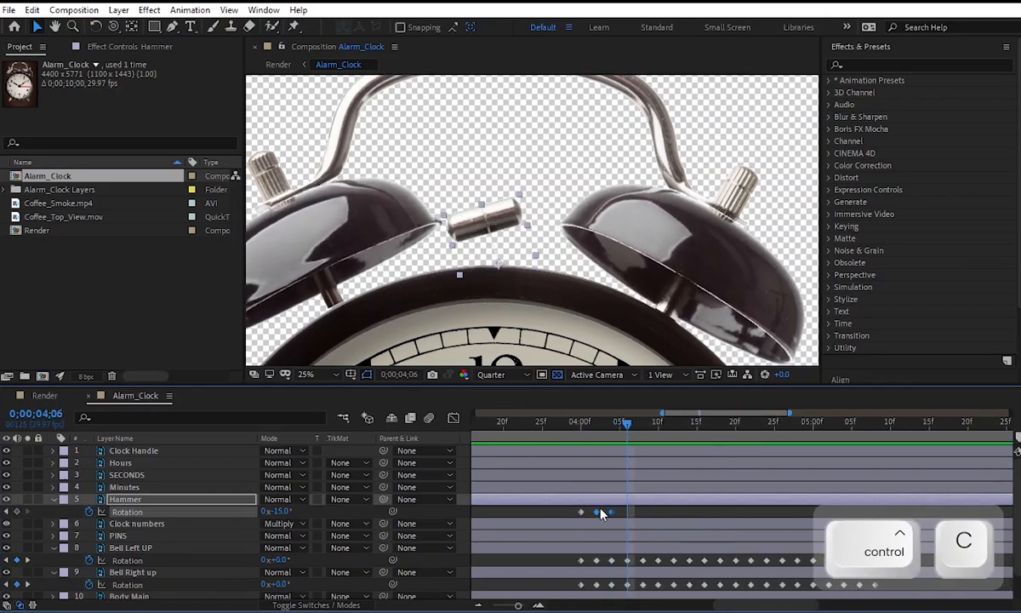
key(ctrl+v)
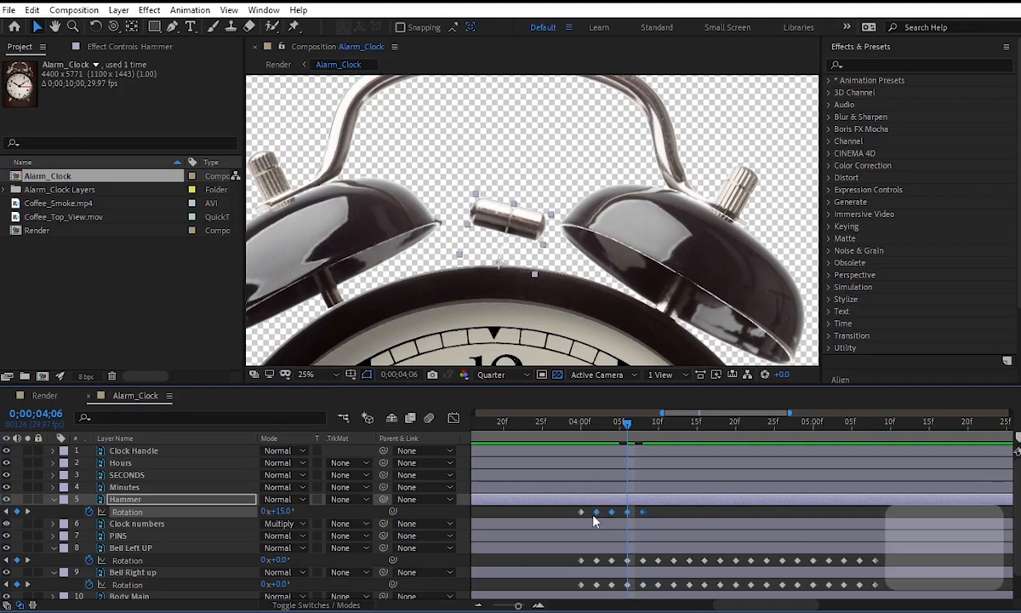
Duplicate the Hammer's last four Rotation keyframes at 0;00;04;10.
key(Page_Down)
key(Page_Down)
key(Page_Down)
key(Page_Down)
key(ctrl+v)
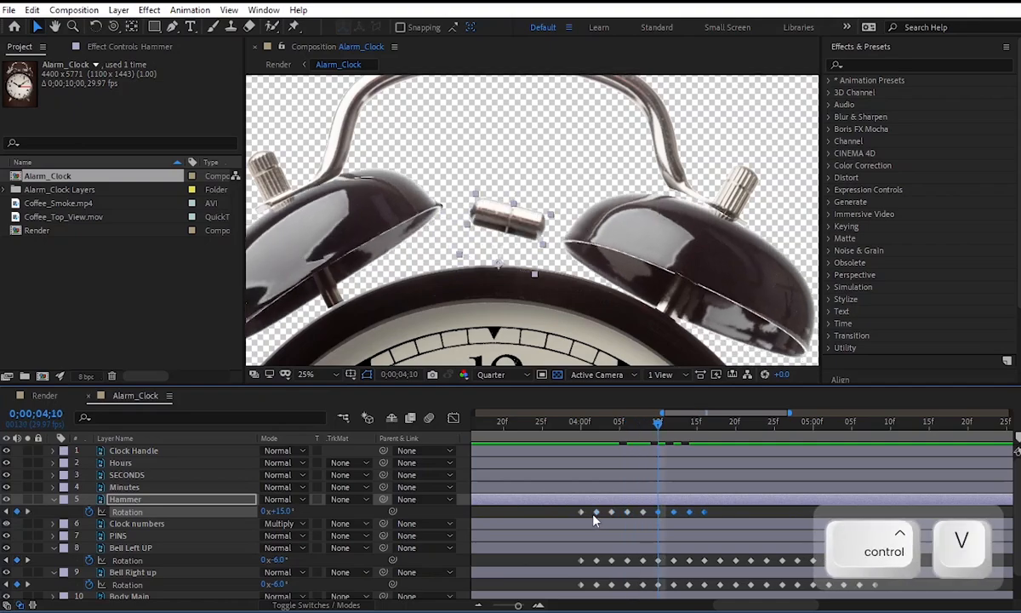
Copy the Hammer's last eight Rotation keyframes and paste them at 0;00;04;18.
key(ctrl+c)
key(Page_Down)
key(Page_Down)
key(Page_Down)
key(Page_Down)
key(Page_Down)
key(Page_Down)
key(Page_Down)
key(Page_Down)
key(ctrl+v)
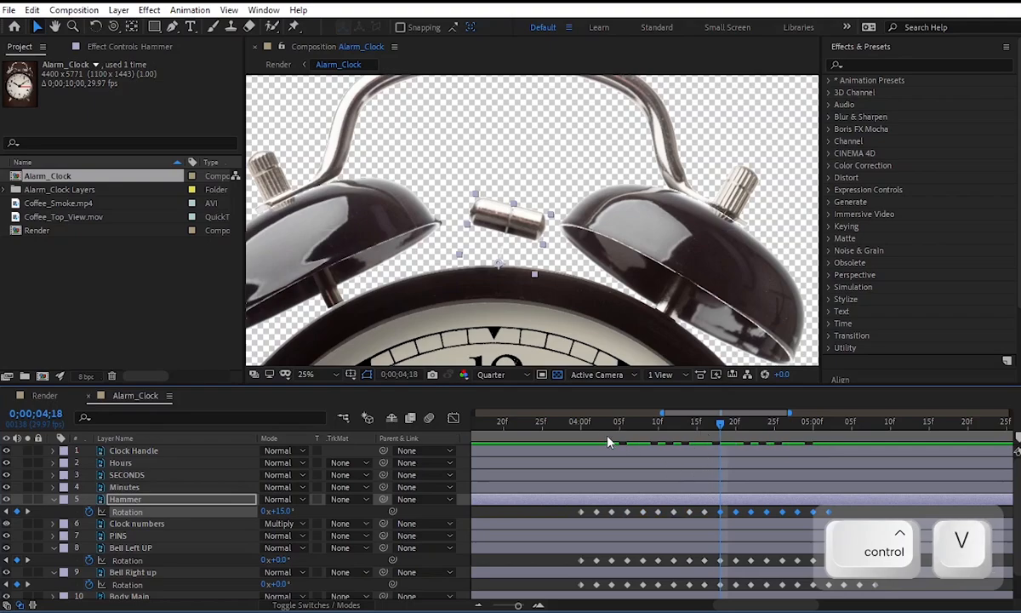
Preview the hammer swing and stretch all its Rotation keyframes proportionally so the last aligns with the bells' final keyframe at 0;00;05;08.
click(574, 428)
key(space)
Play back the hammer and bells ringing together from around 4 seconds.
key(space)
scroll(596, 497, down, 3)
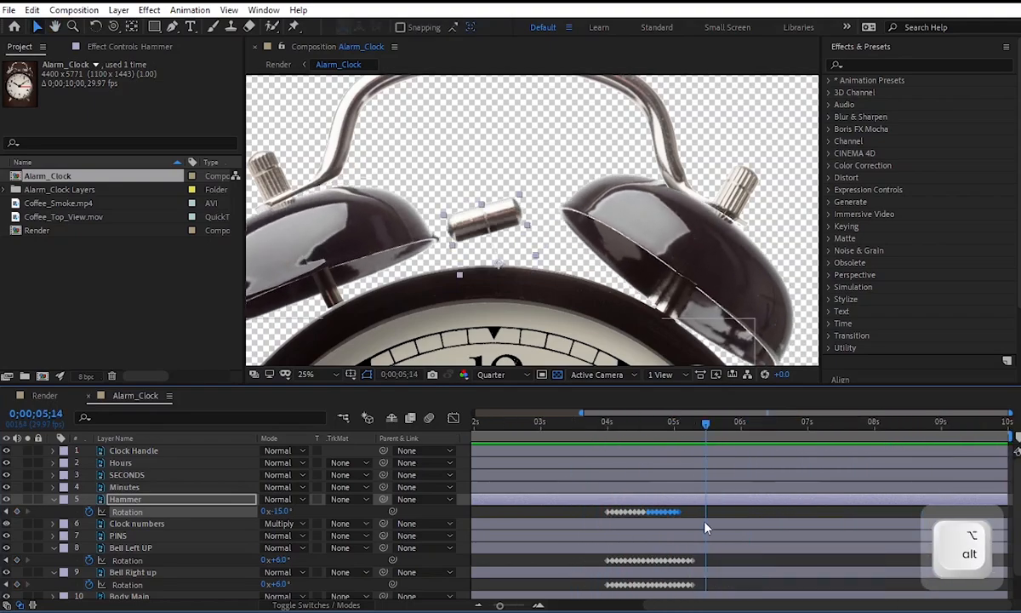
drag(492, 511, 493, 511)
drag(644, 512, 670, 513)
click(491, 423)
key(space)
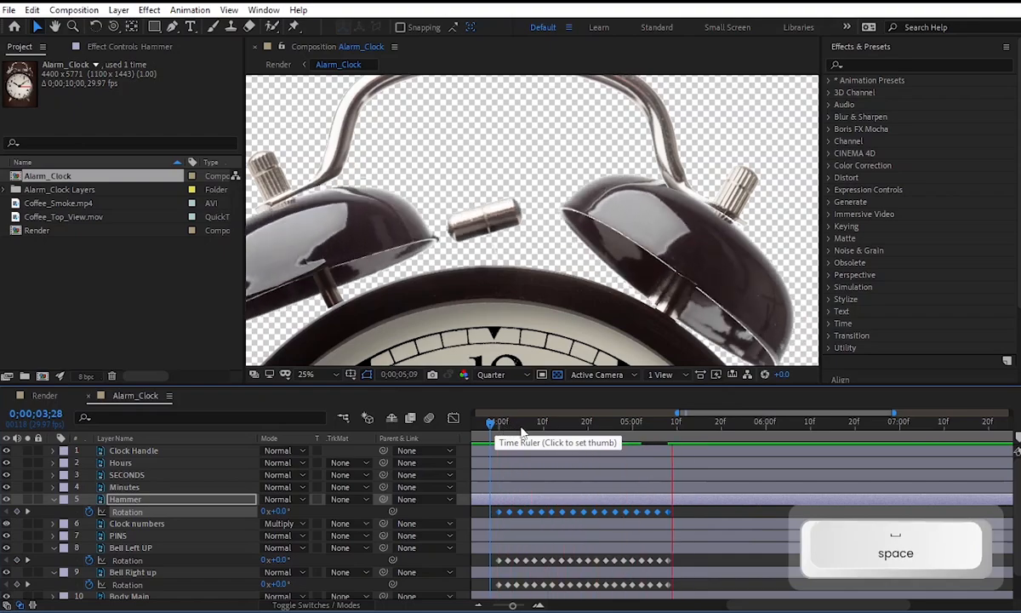
key(space)
scroll(588, 255, down, 2)
click(702, 264)
click(498, 423)
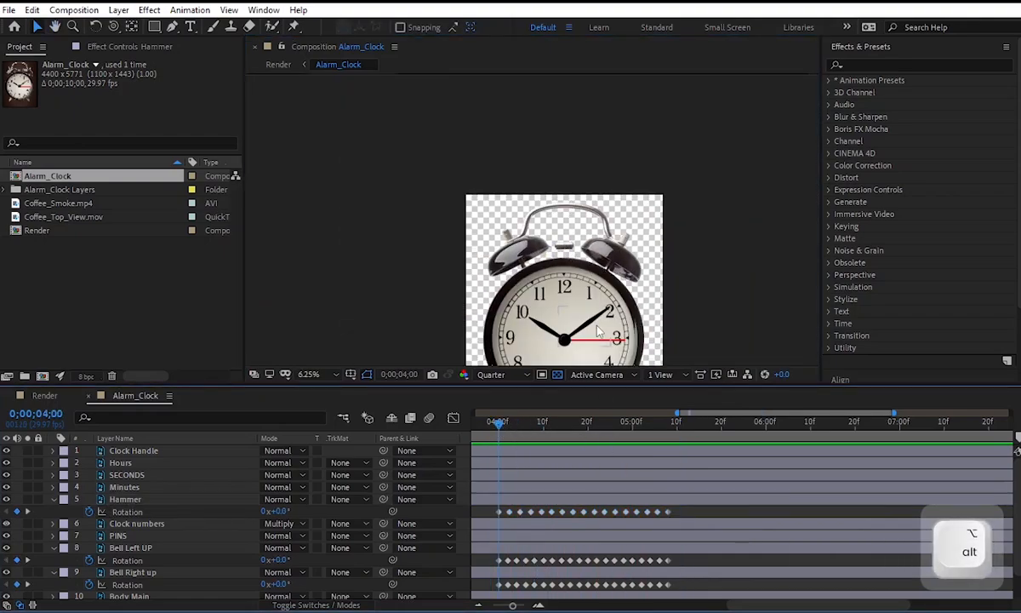
key(space)
Play back the clock animation from 0;00;00;19 with the whole clock in view.
scroll(595, 511, down, 2)
drag(635, 606, 545, 607)
click(519, 424)
key(space)
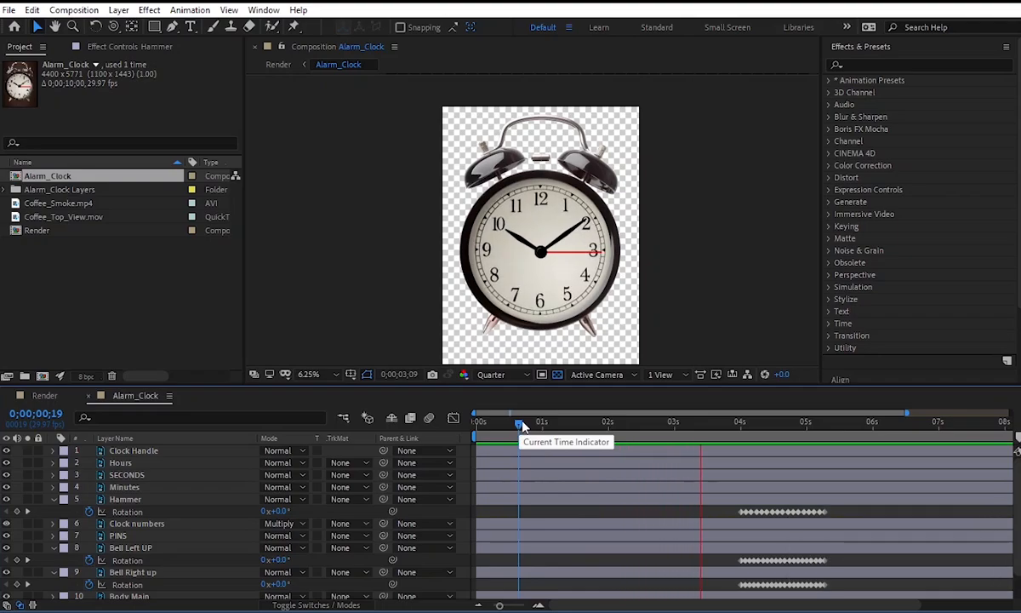
key(space)
Move to 0;00;02;00 and collapse the revealed properties of all clock layers.
drag(761, 434, 607, 434)
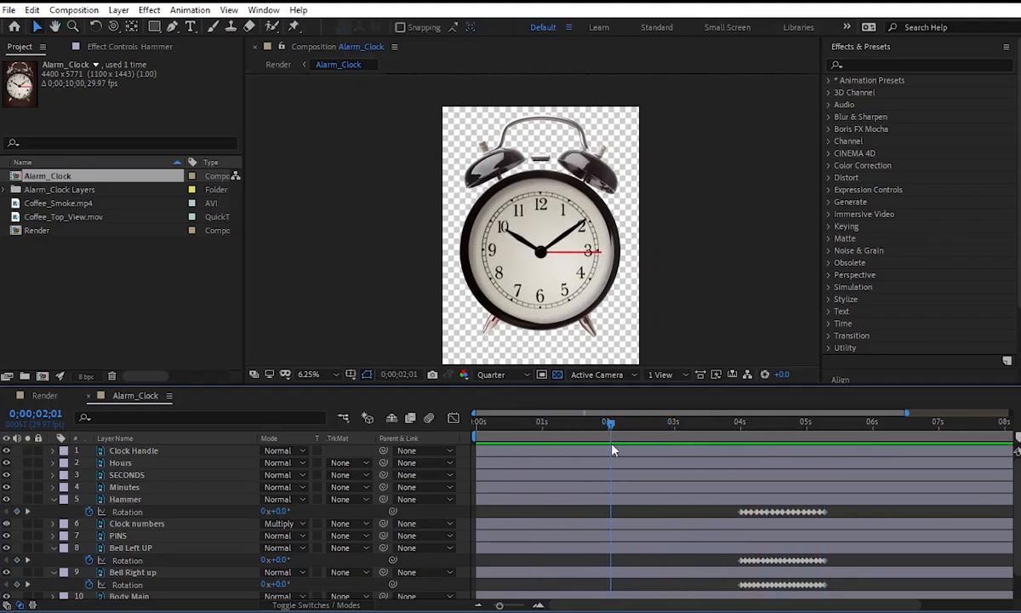
click(546, 233)
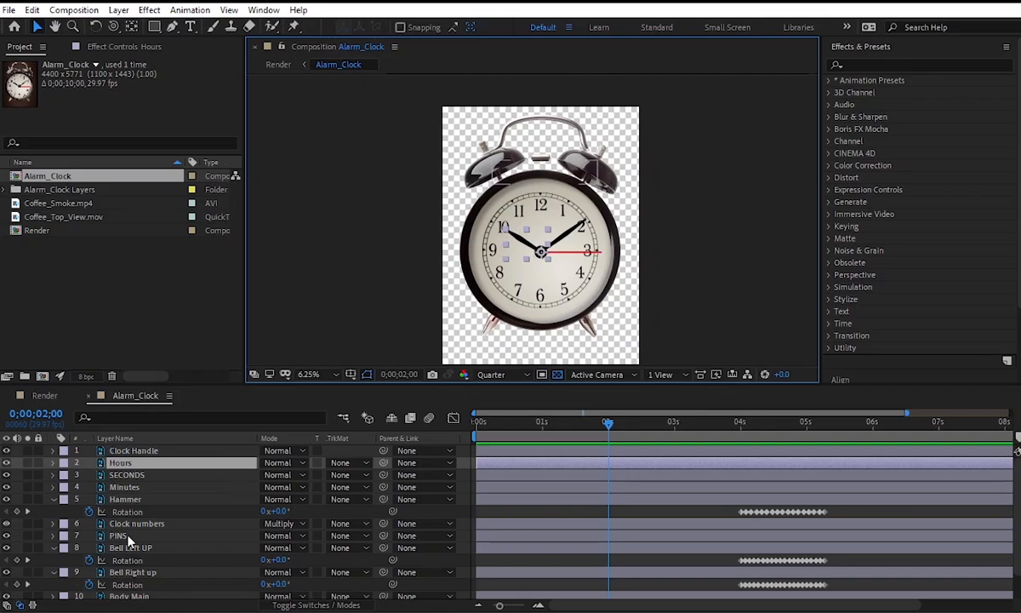
key(u)
key(ctrl+a)
key(u)
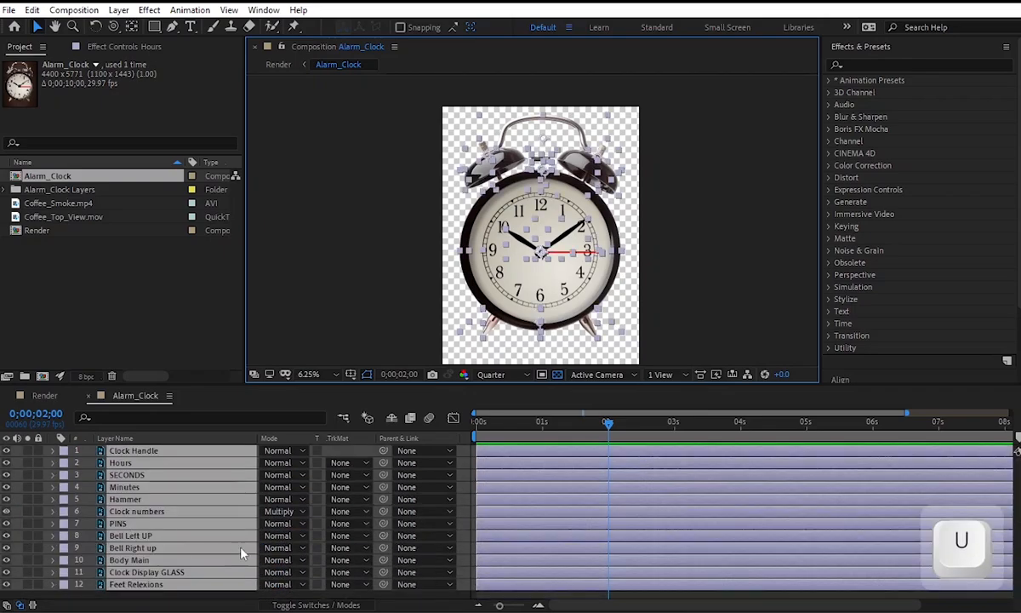
click(404, 315)
Rotate the Hours hand to 174° at 0;00;02;00.
click(527, 239)
shift+click(560, 241)
scroll(556, 248, up, 1)
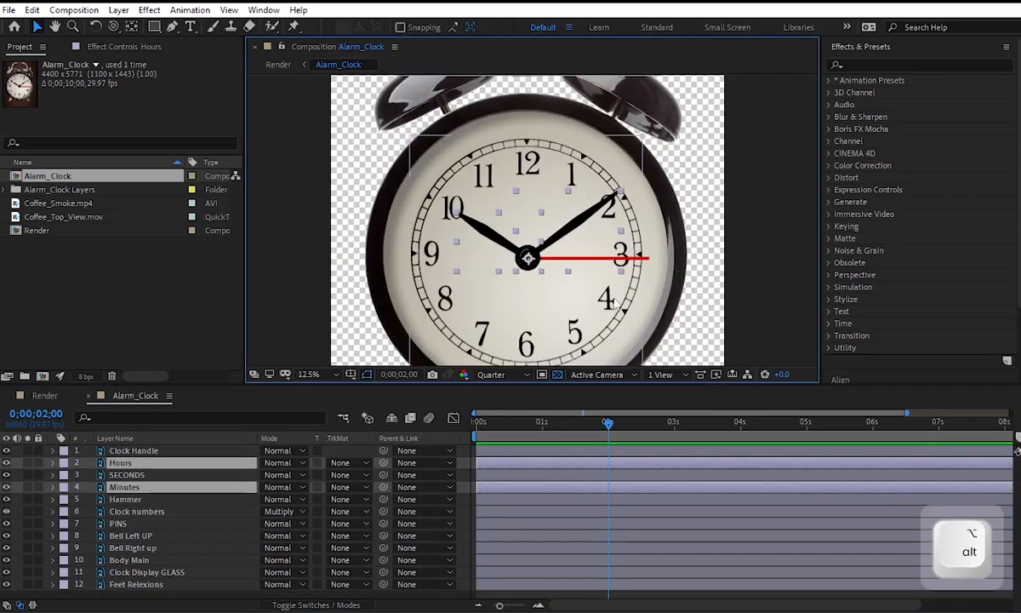
click(240, 463)
key(r)
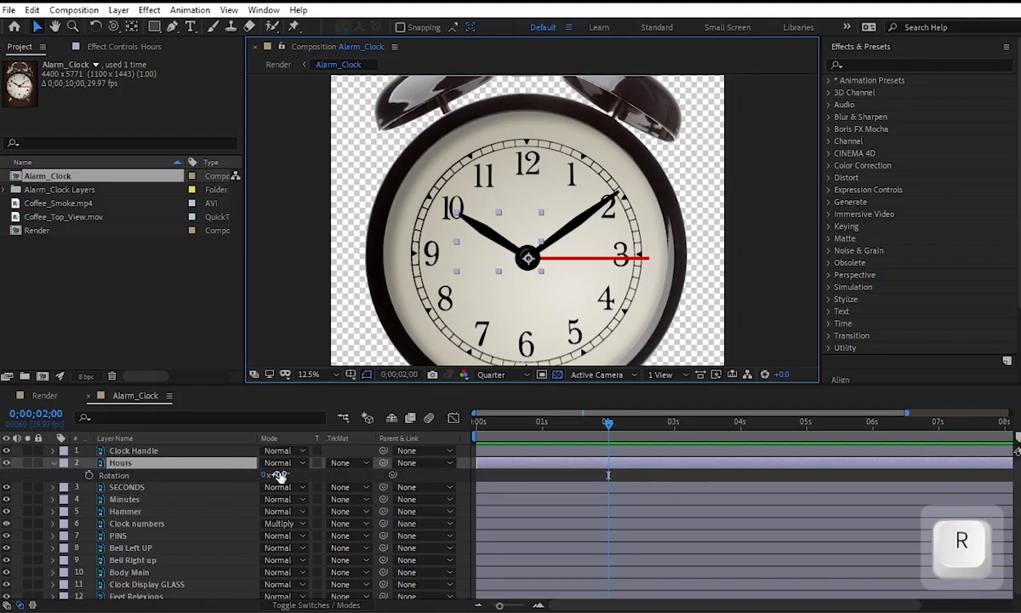
drag(280, 475, 430, 476)
Rotate the Minutes hand to -124° and the SECONDS hand to 169°.
click(547, 238)
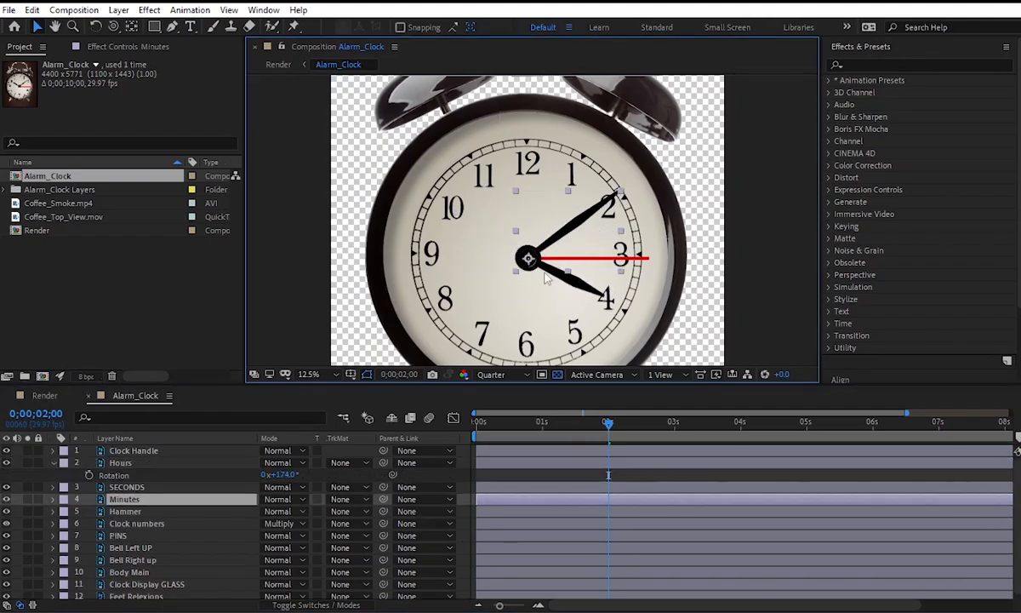
key(r)
drag(276, 511, 183, 511)
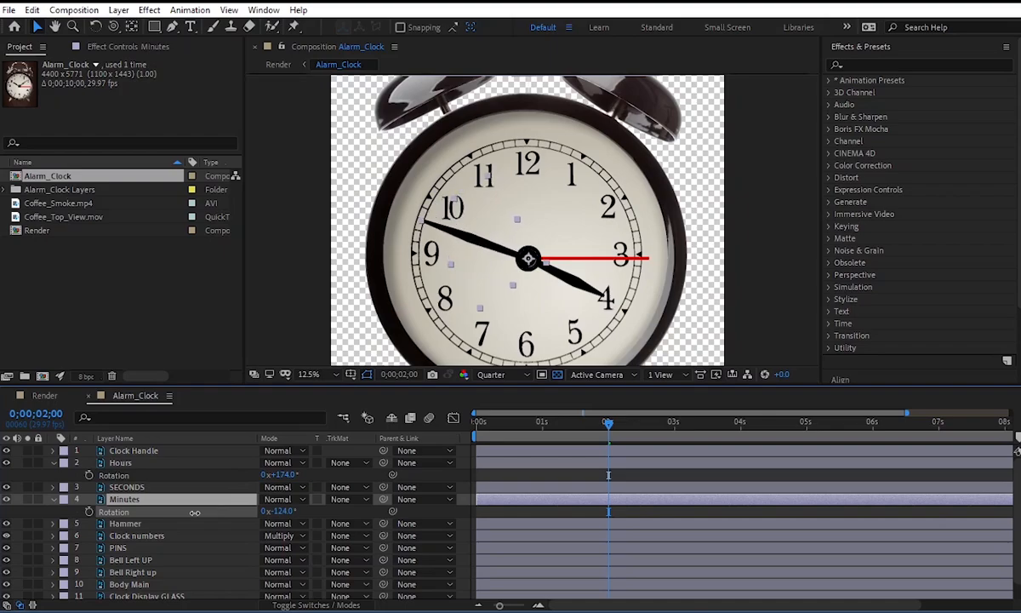
click(607, 259)
key(r)
drag(276, 498, 401, 492)
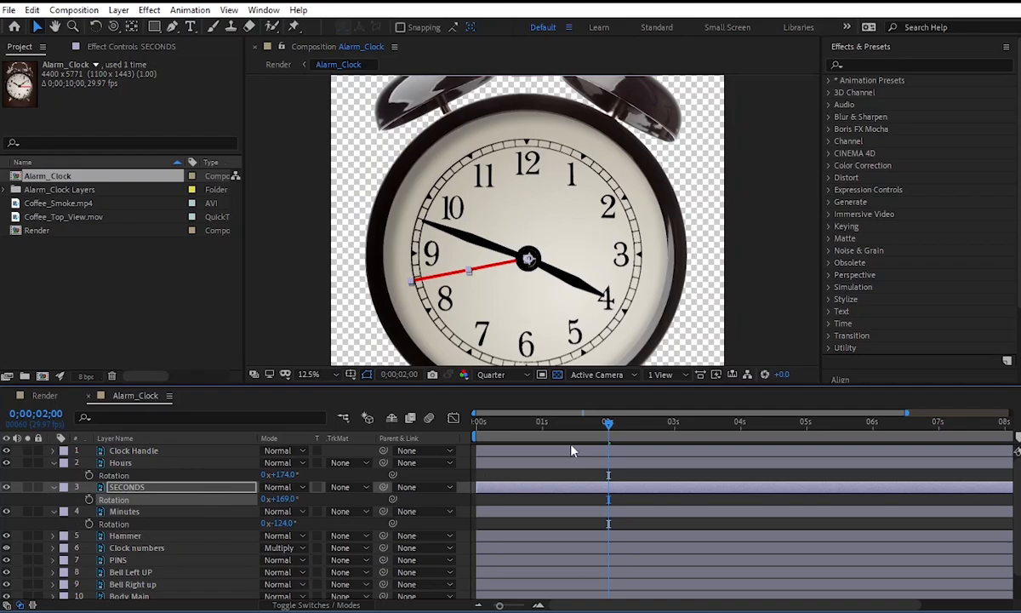
Add starting Rotation keyframes to the Hours, SECONDS and Minutes layers at 0;00;01;00.
click(547, 430)
click(89, 498)
click(89, 475)
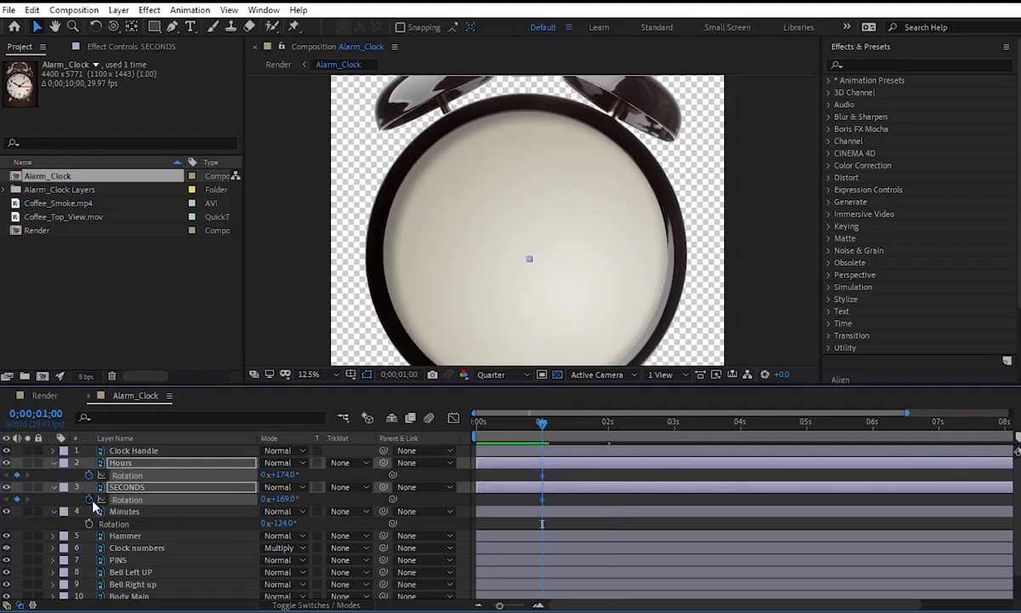
click(89, 523)
click(607, 422)
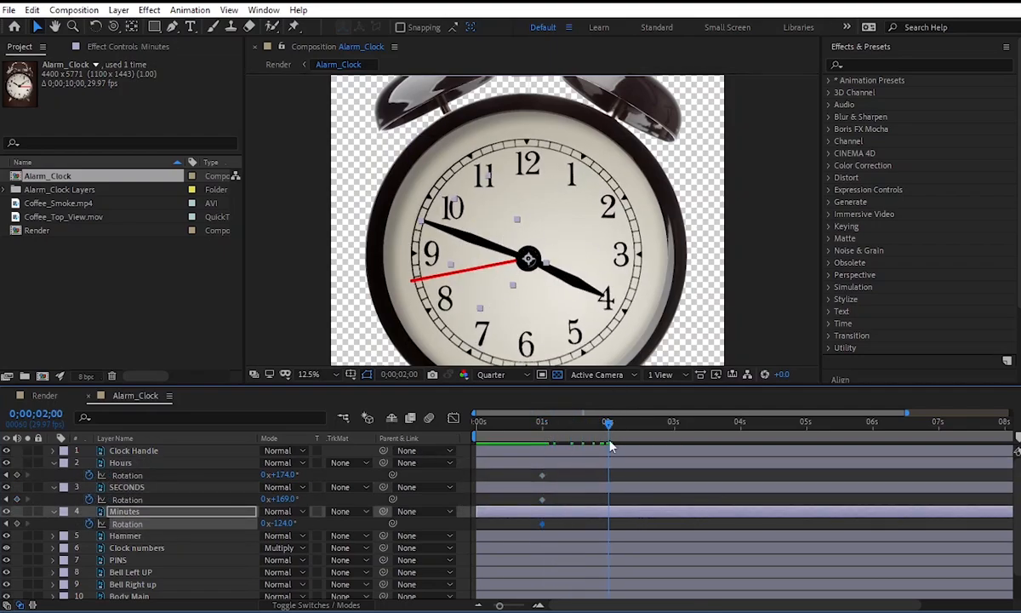
drag(607, 423, 643, 428)
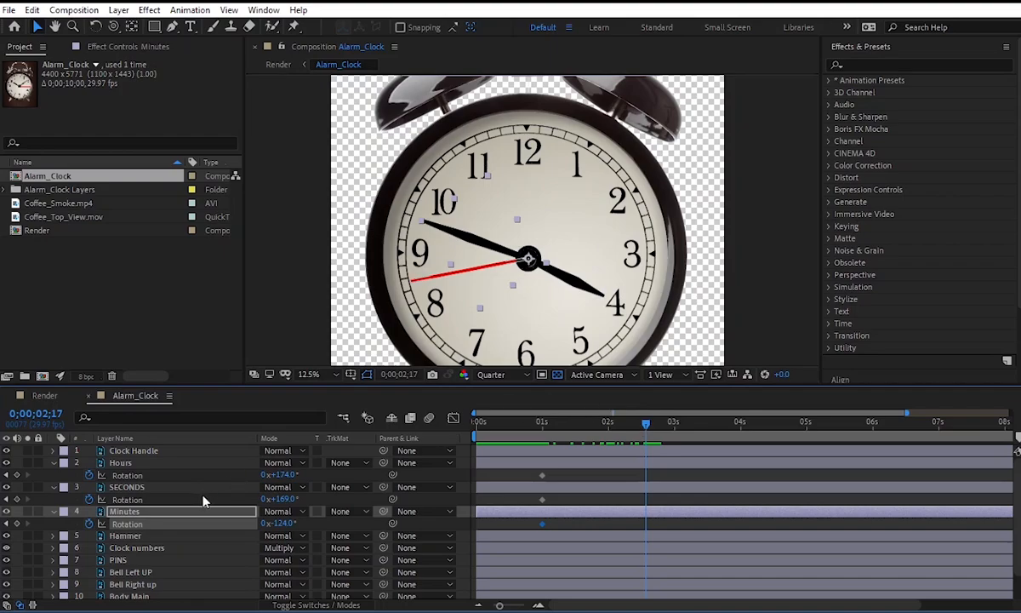
key(ctrl+z)
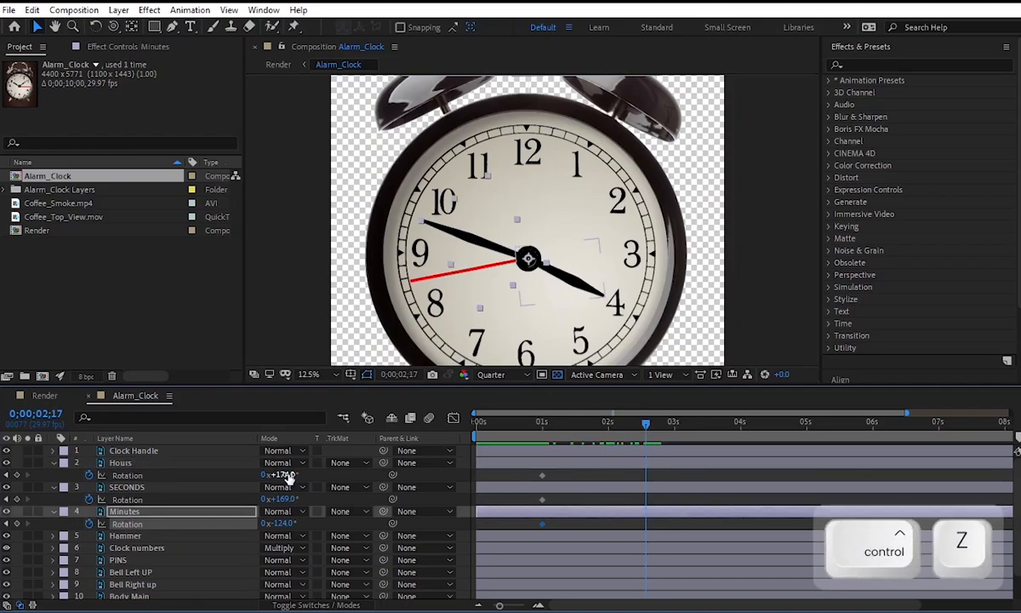
drag(557, 423, 544, 429)
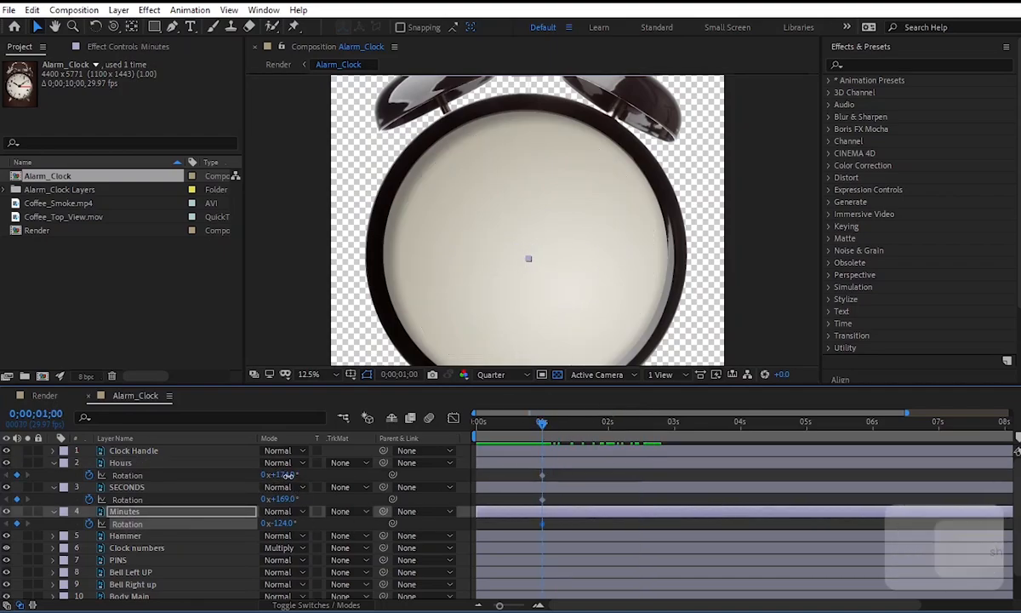
Set the Hours hand's Rotation keyframe at 0;00;01;00 to 110°.
drag(289, 475, 279, 475)
drag(581, 424, 545, 428)
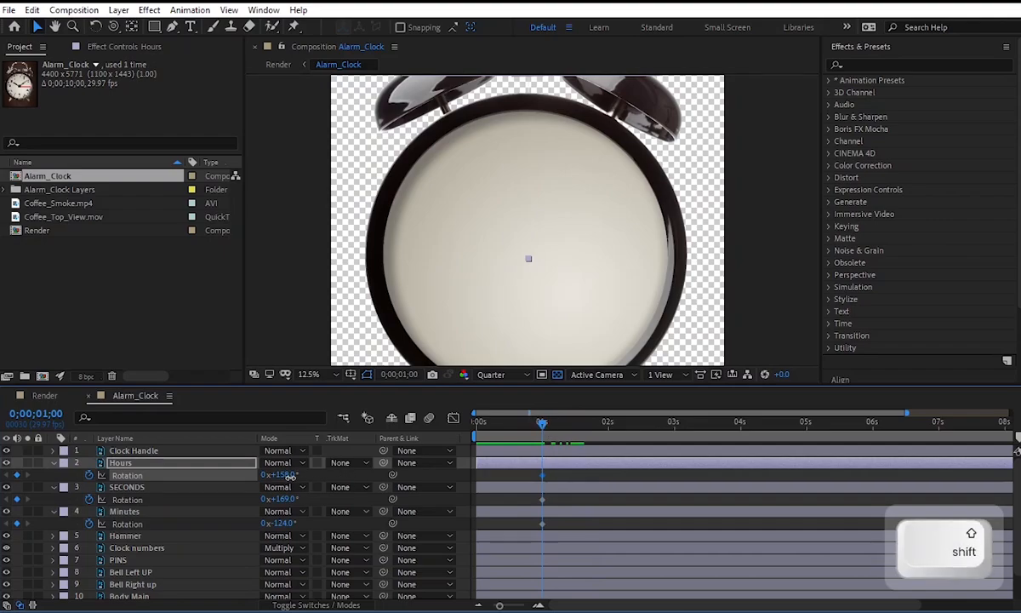
drag(290, 475, 265, 484)
At 0;00;02;16, add Rotation keyframes of 174° for Hours, -61° for Minutes and 254° for SECONDS.
drag(519, 437, 644, 436)
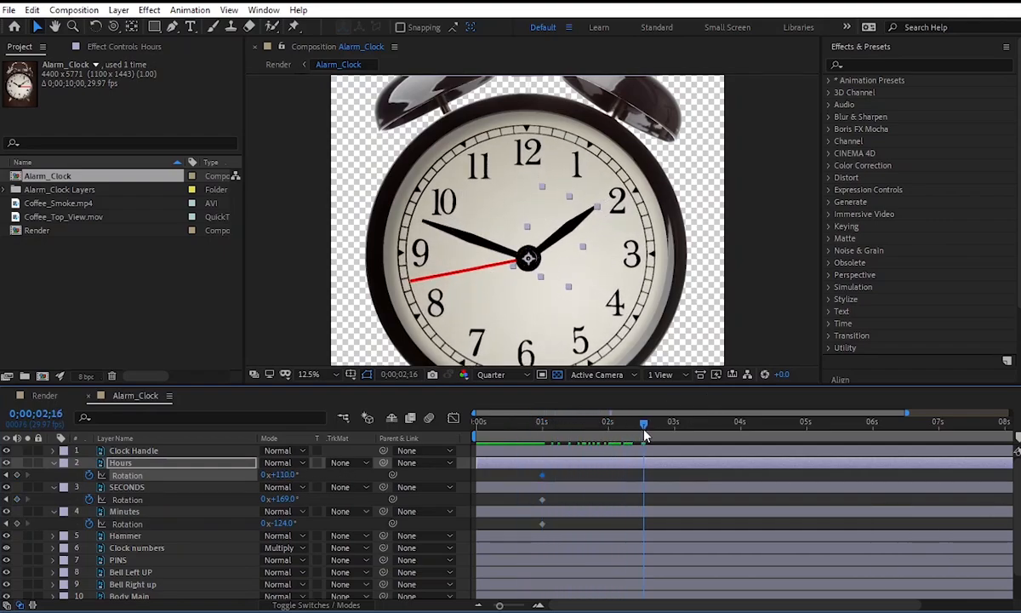
drag(280, 477, 341, 489)
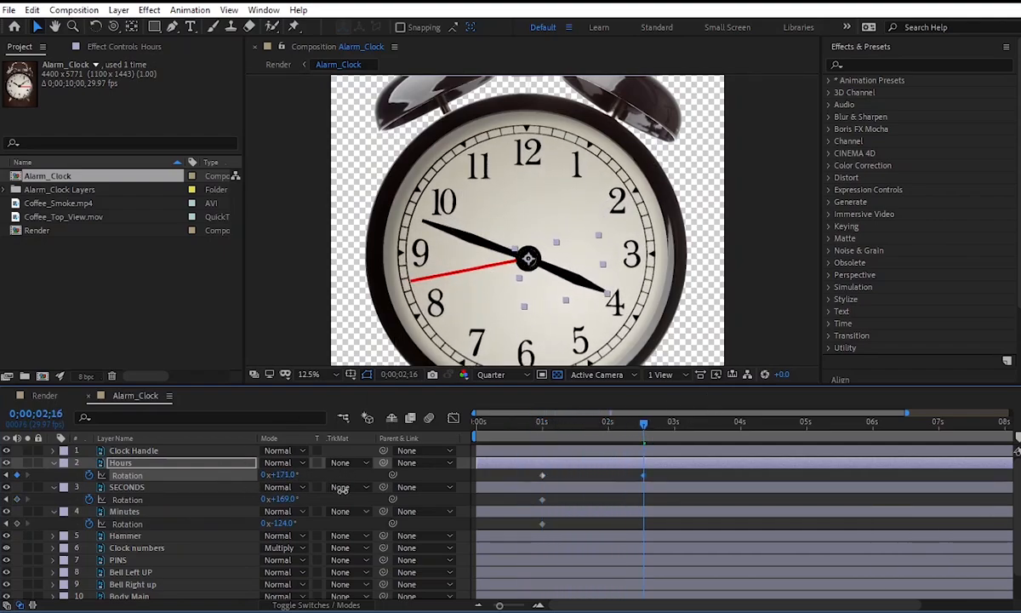
drag(287, 528, 334, 526)
drag(281, 500, 340, 511)
Stagger the hands' ending Rotation keyframes to about 2.1 s for Hours, 2.4 s for Minutes and 2.6 s for SECONDS, and preview the motion.
click(523, 421)
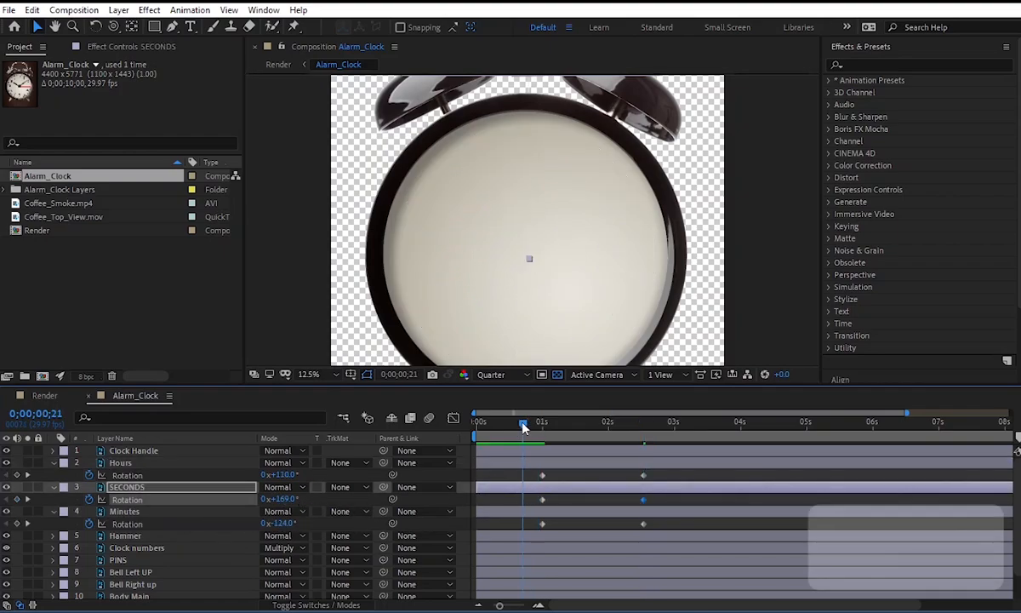
key(space)
key(space)
drag(658, 471, 625, 476)
drag(644, 525, 614, 476)
click(638, 524)
click(535, 425)
key(space)
key(space)
click(534, 425)
key(space)
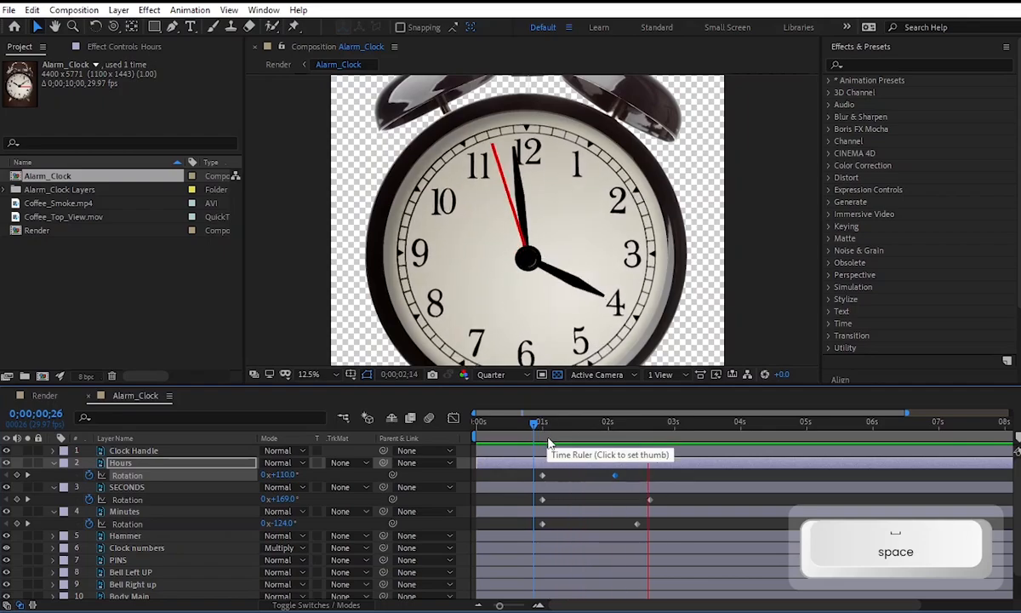
key(space)
Reveal both bells' Rotation keyframes and shift them together to start at 0;00;03;06.
click(682, 425)
drag(674, 425, 720, 425)
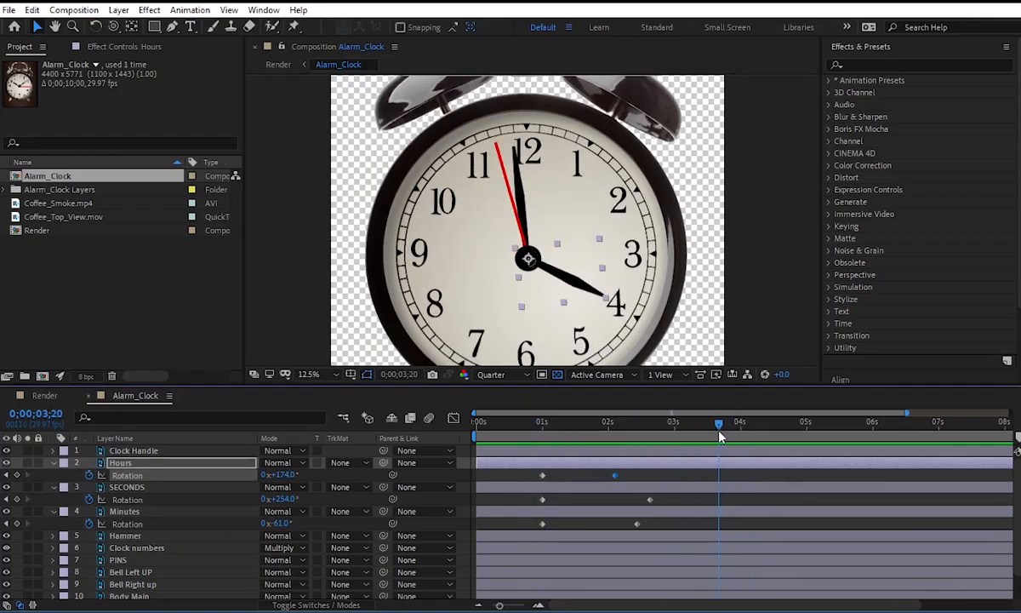
alt+scroll(637, 516, down, 2)
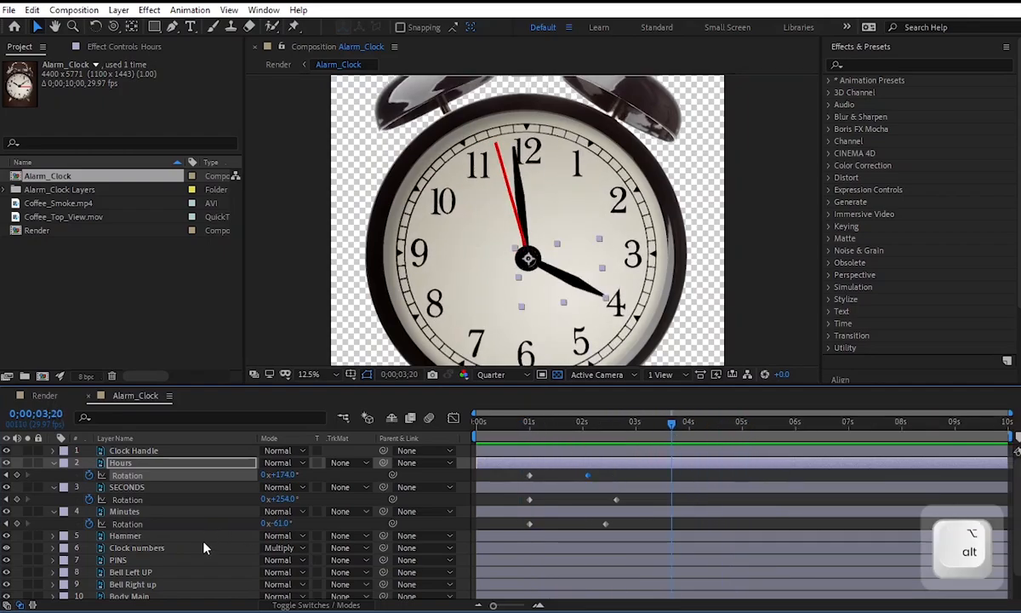
scroll(490, 251, down, 1)
click(474, 197)
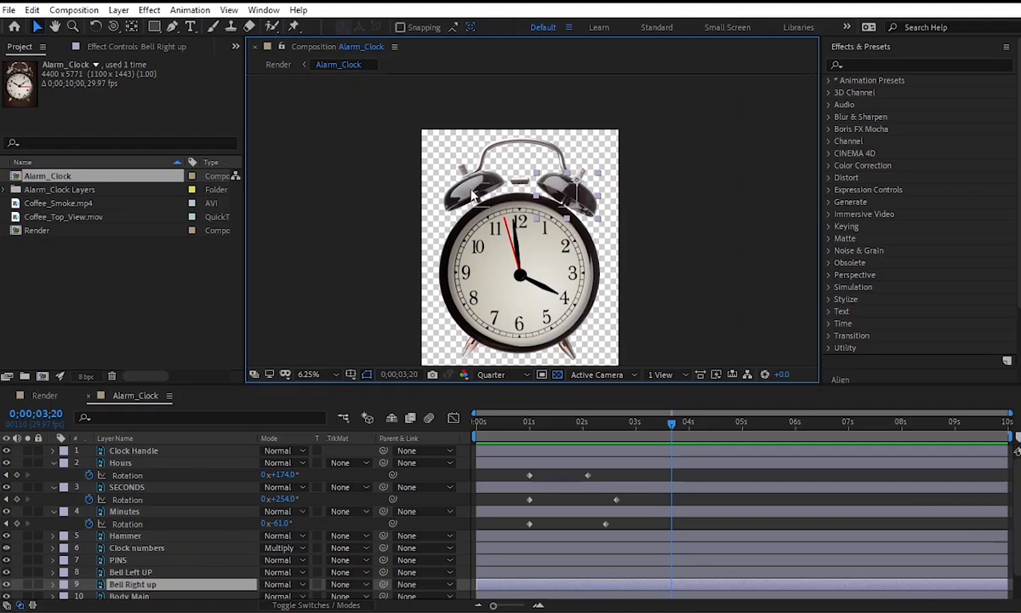
scroll(173, 554, down, 1)
key(r)
drag(684, 564, 776, 573)
click(725, 543)
key(r)
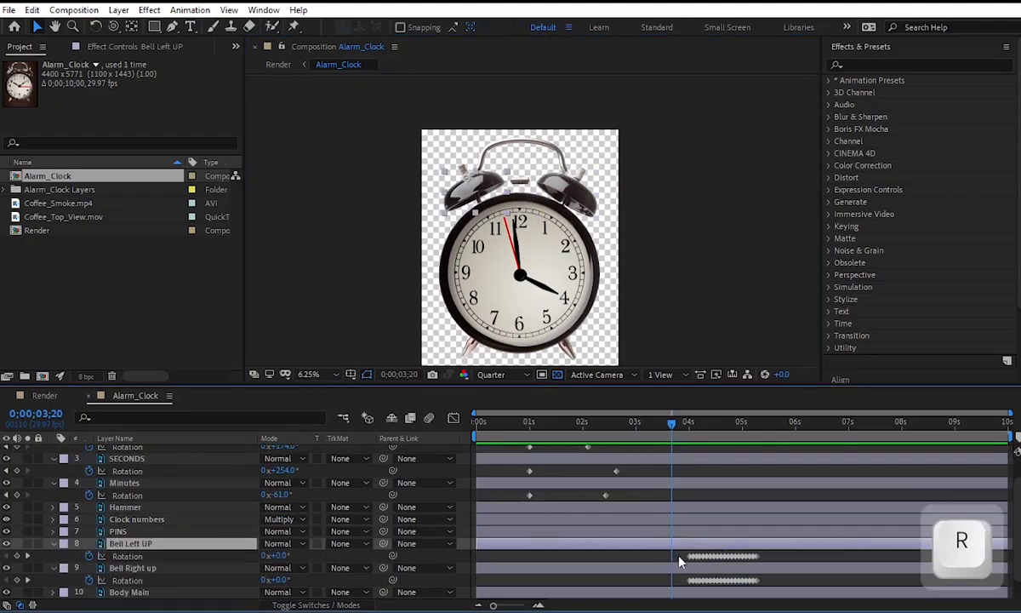
mouse_move(682, 555)
mouse_down()
mouse_move(770, 587)
mouse_move(646, 556)
mouse_up()
click(629, 424)
drag(664, 433, 647, 437)
Reveal the Hammer's Rotation keyframes and shift them all earlier to start at 0;00;03;05.
click(615, 533)
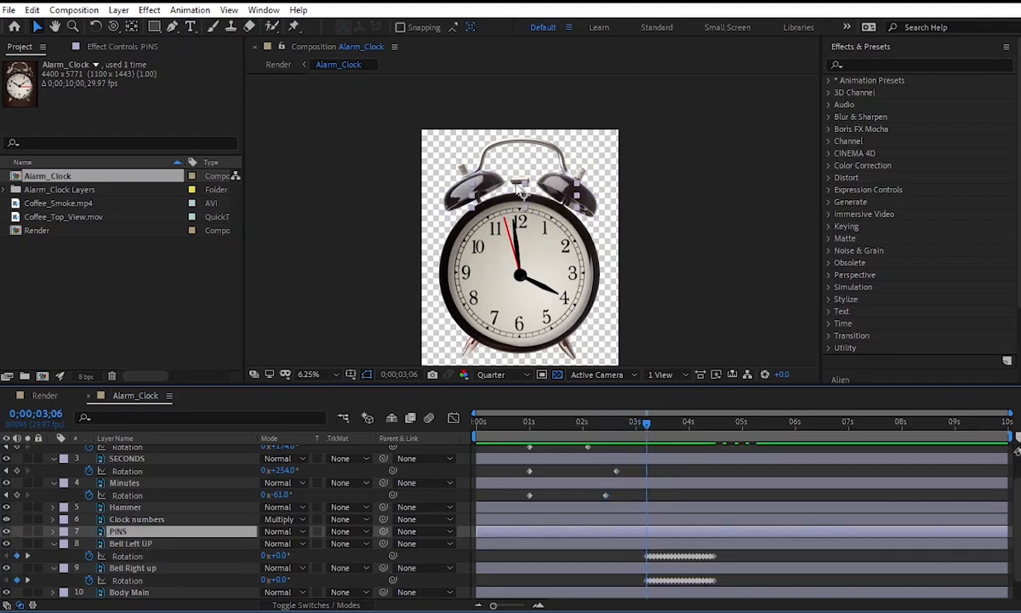
scroll(194, 545, down, 1)
click(175, 484)
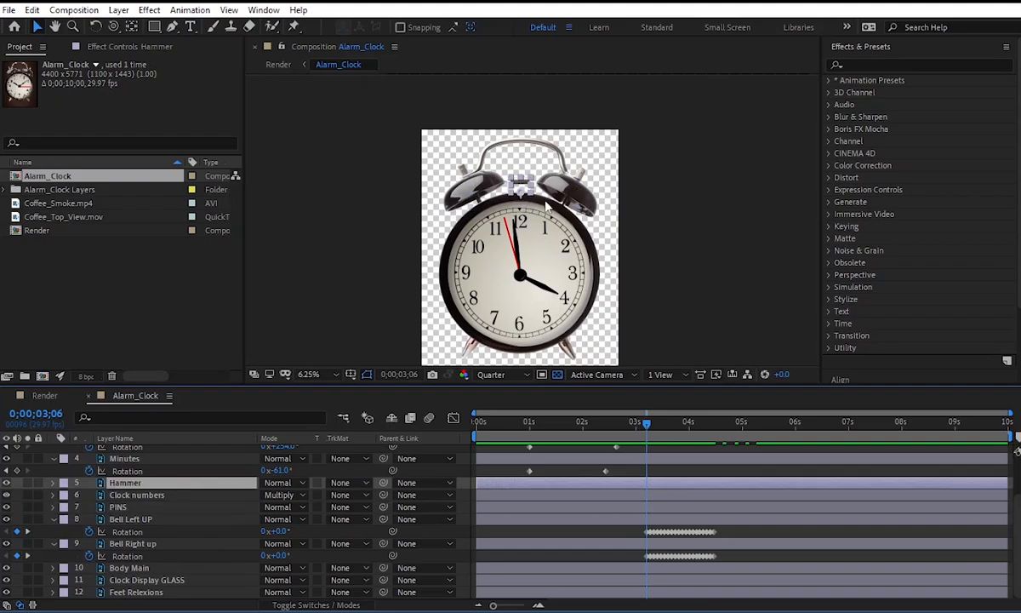
key(r)
drag(690, 495, 645, 495)
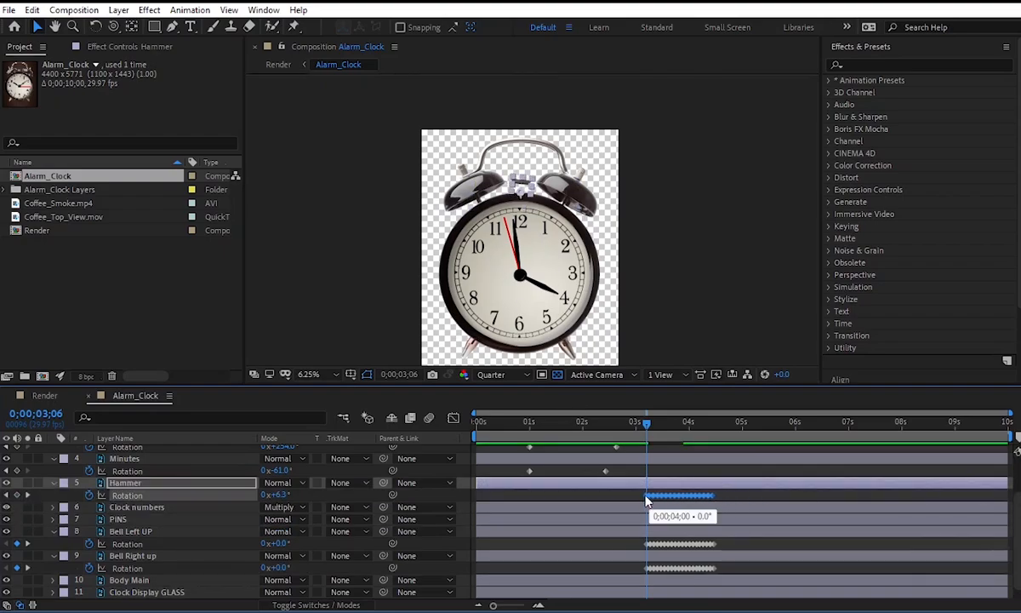
Preview the shifted ringing and add a SECONDS Rotation keyframe of 269° at 0;00;03;05, pointing the hand at 12.
key(space)
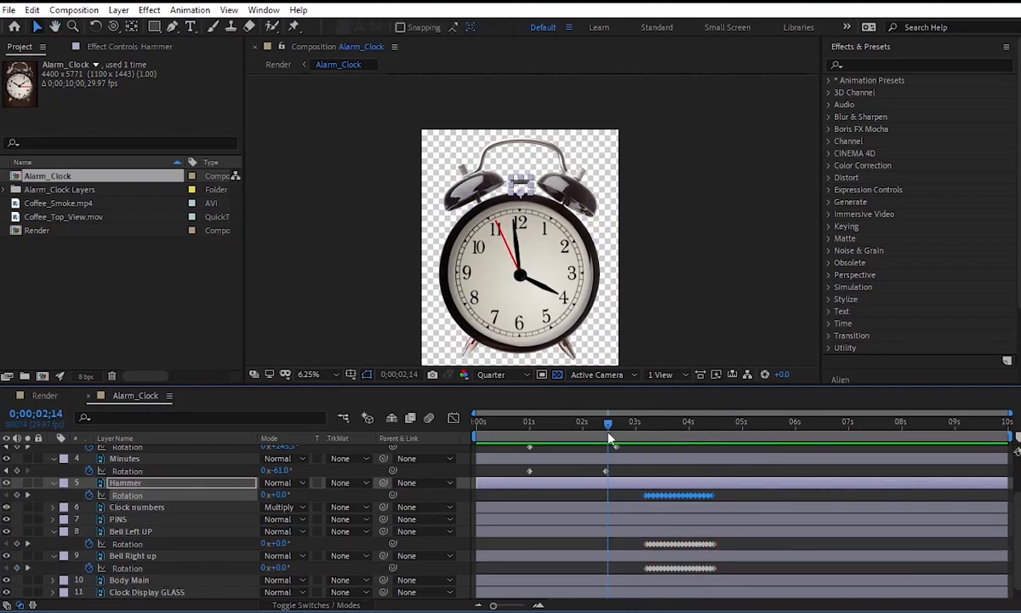
shift+drag(646, 445, 645, 444)
scroll(187, 500, up, 3)
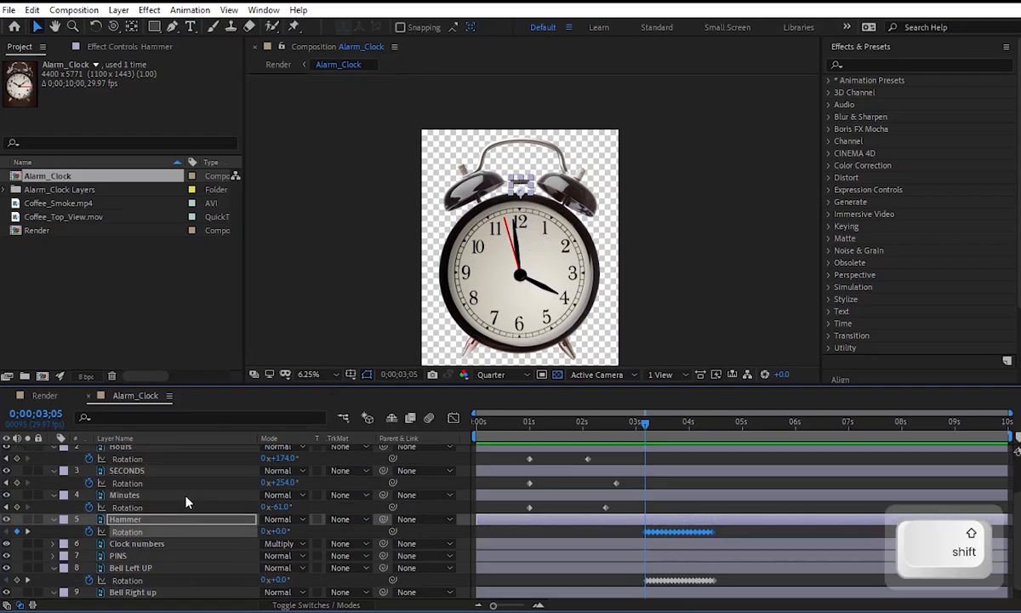
click(162, 488)
mouse_move(281, 500)
mouse_down()
mouse_move(297, 500)
mouse_move(285, 502)
mouse_up()
scroll(505, 205, up, 4)
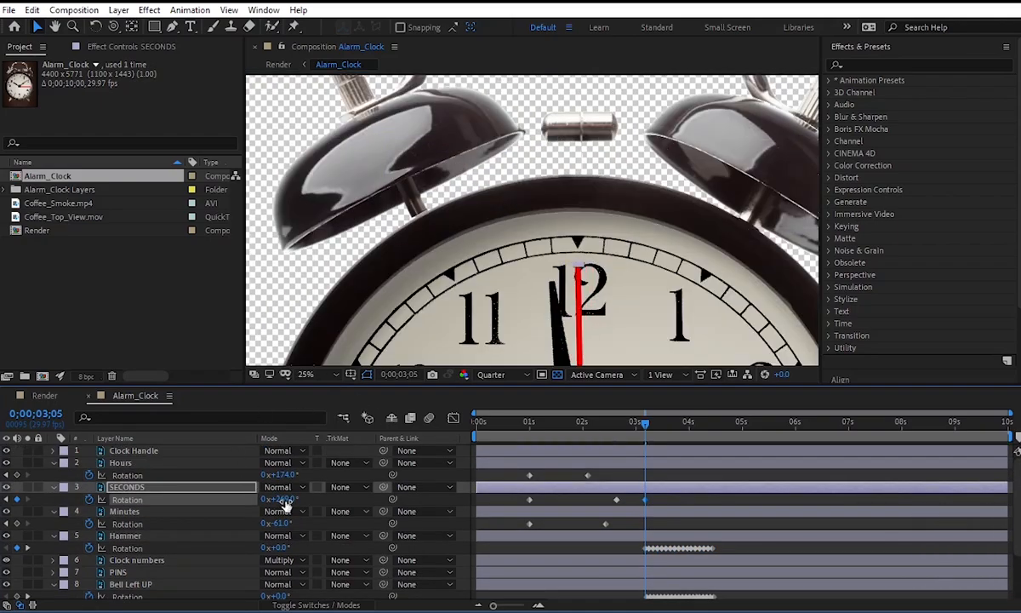
Play back the clock animation from 0;00;00;25 with the whole clock in view, and check the moment the ringing starts.
scroll(526, 286, down, 1)
key(space)
drag(524, 288, 499, 190)
scroll(575, 267, down, 1)
click(624, 473)
drag(620, 426, 521, 429)
key(space)
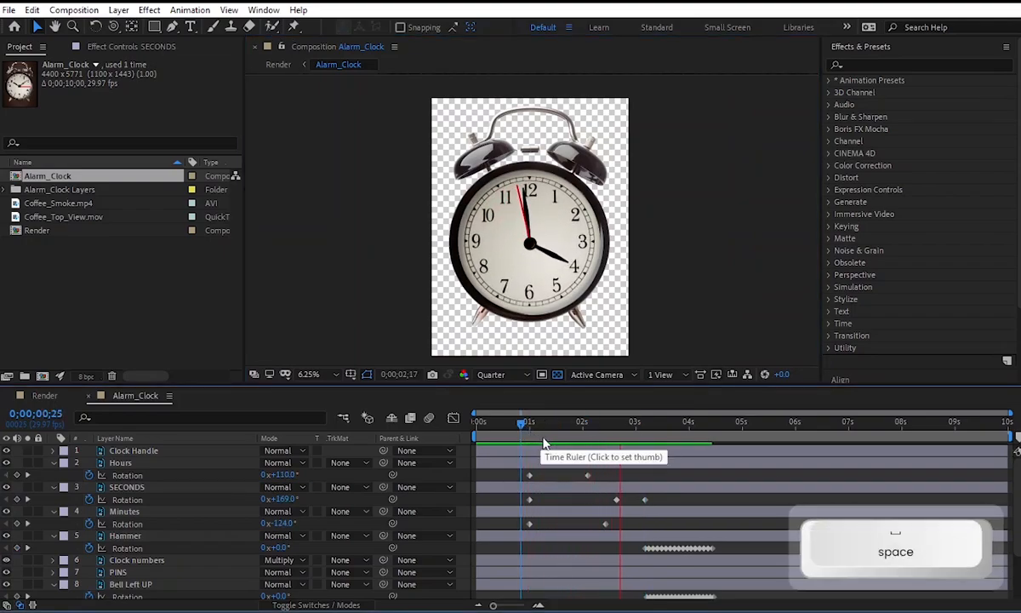
key(space)
click(645, 423)
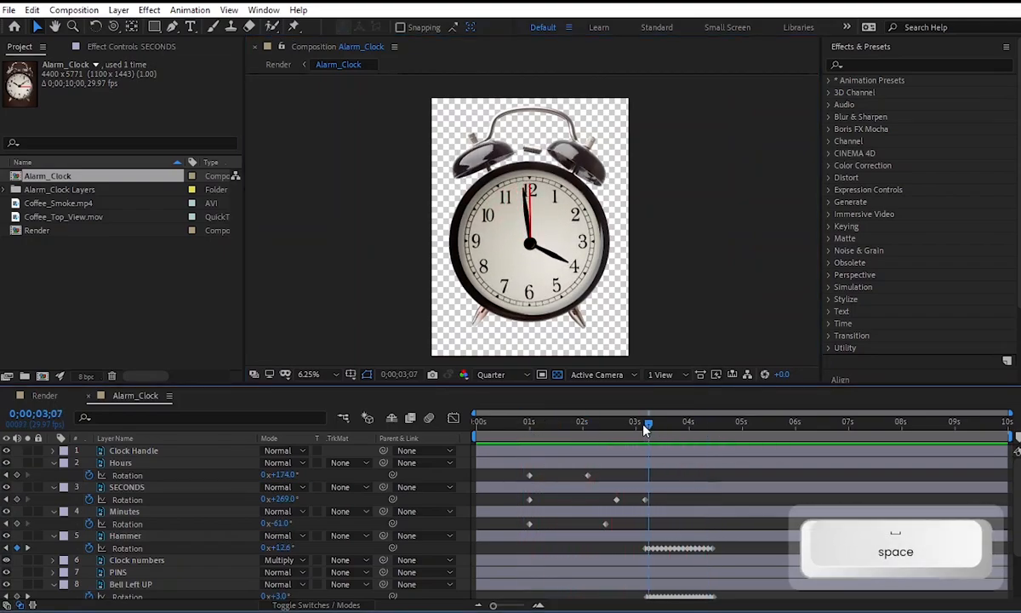
drag(644, 434, 646, 434)
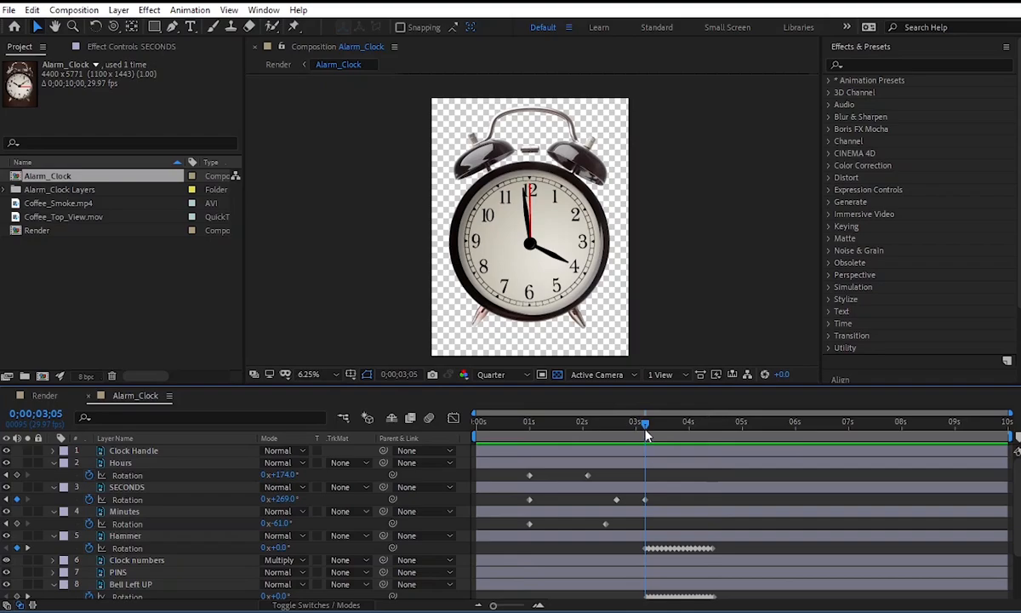
Apply Easy Ease to all Rotation keyframes of the Hours, SECONDS and Minutes hands, and preview from 0;00;02;12.
drag(575, 503, 515, 527)
key(F9)
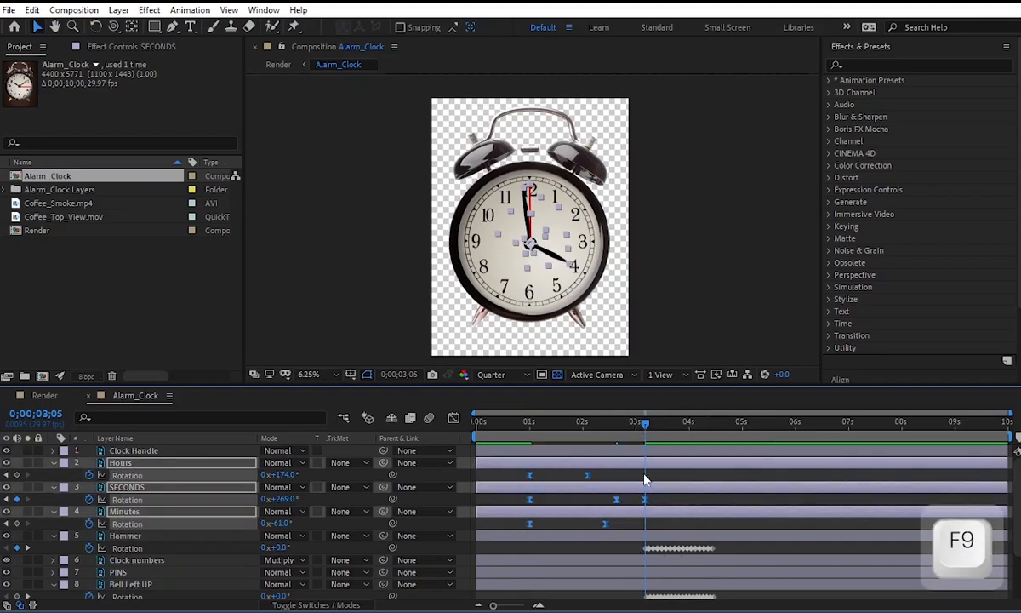
click(605, 439)
key(space)
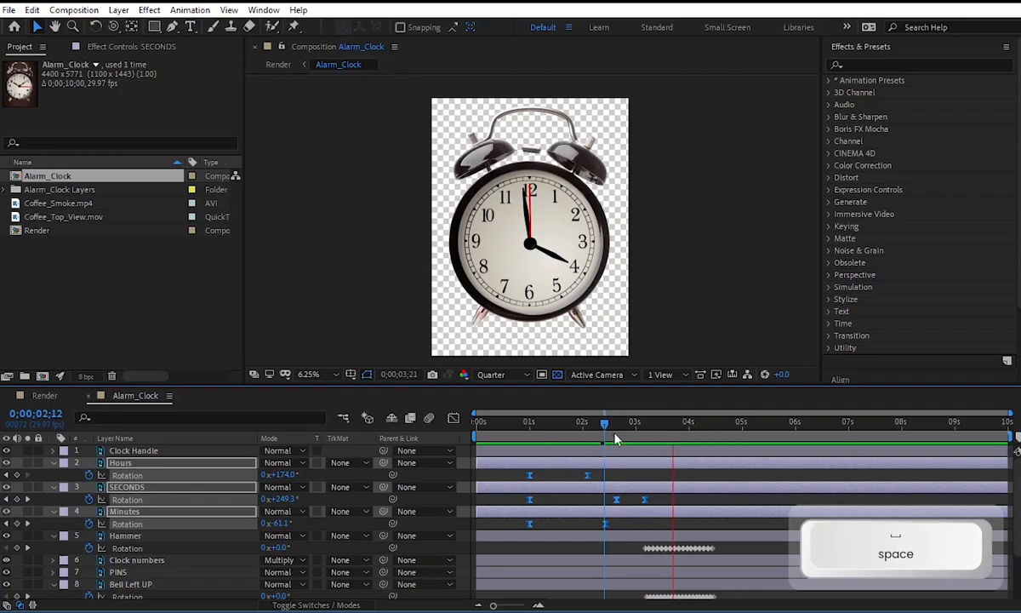
key(space)
drag(651, 434, 647, 436)
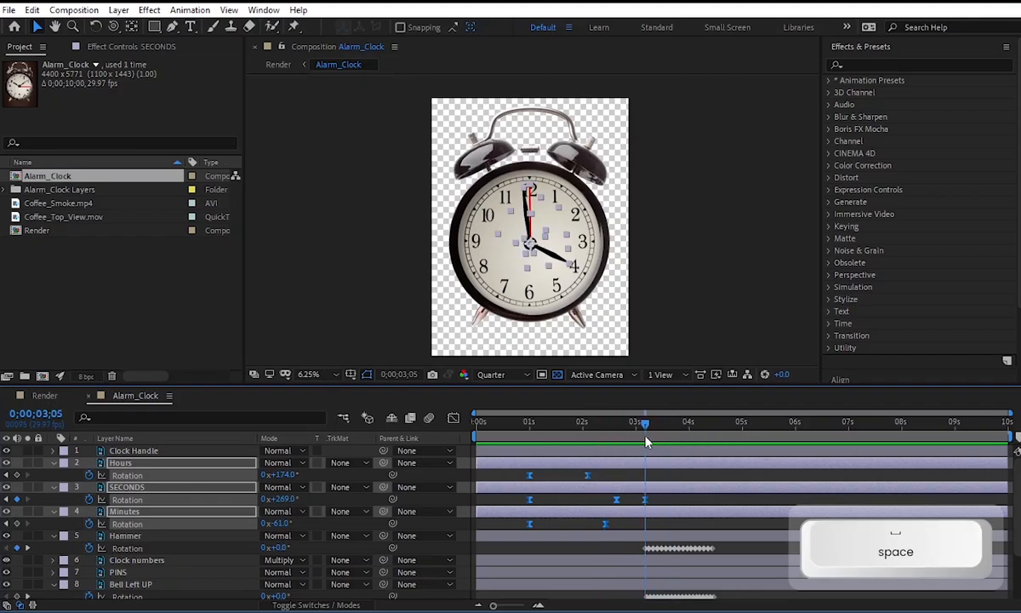
click(661, 253)
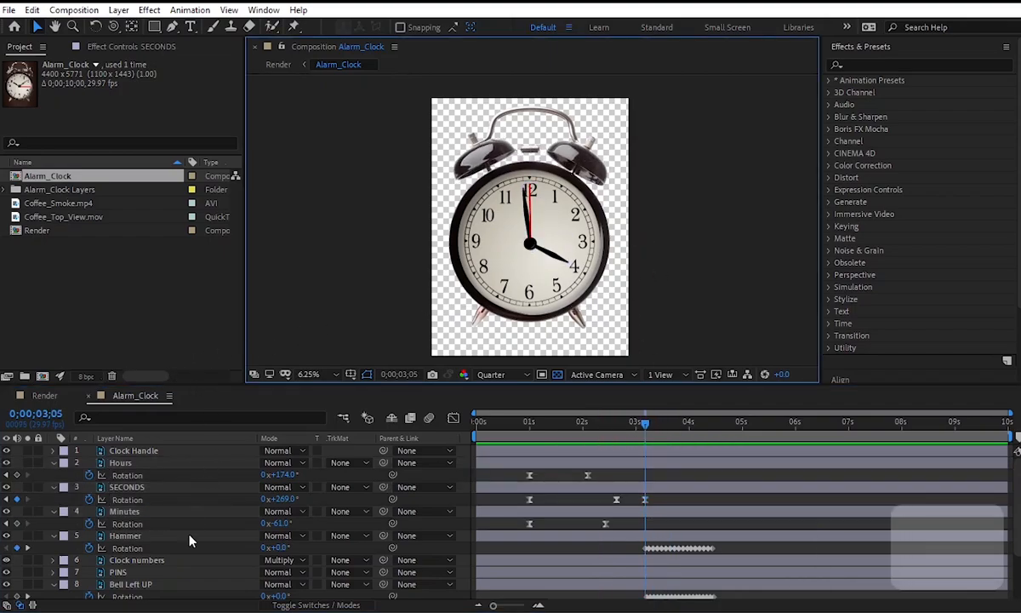
Collapse the revealed keyframe properties of all layers in the Alarm_Clock composition and deselect the layers.
key(ctrl+a)
key(u)
key(u)
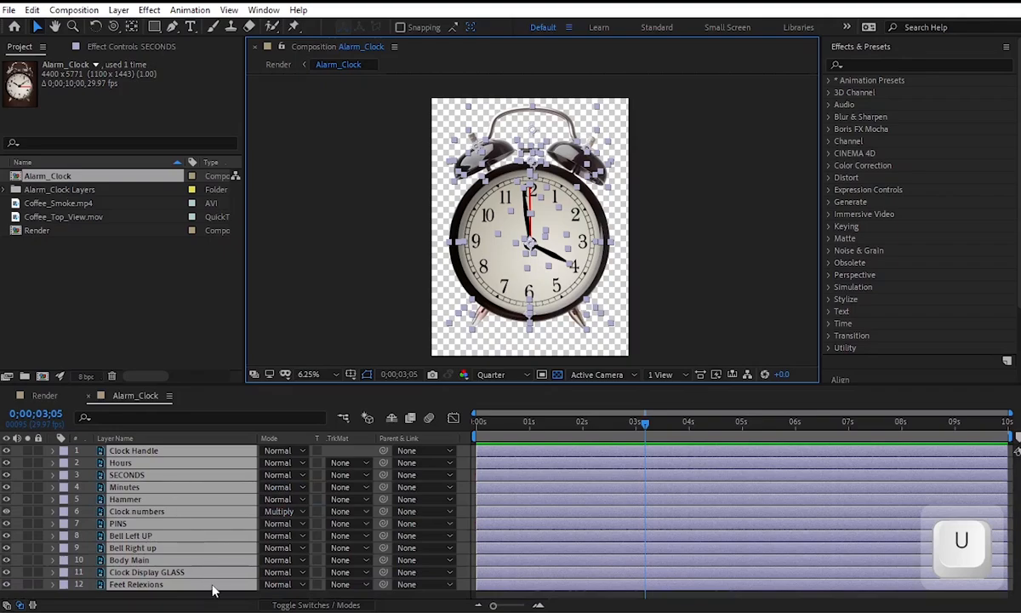
click(215, 594)
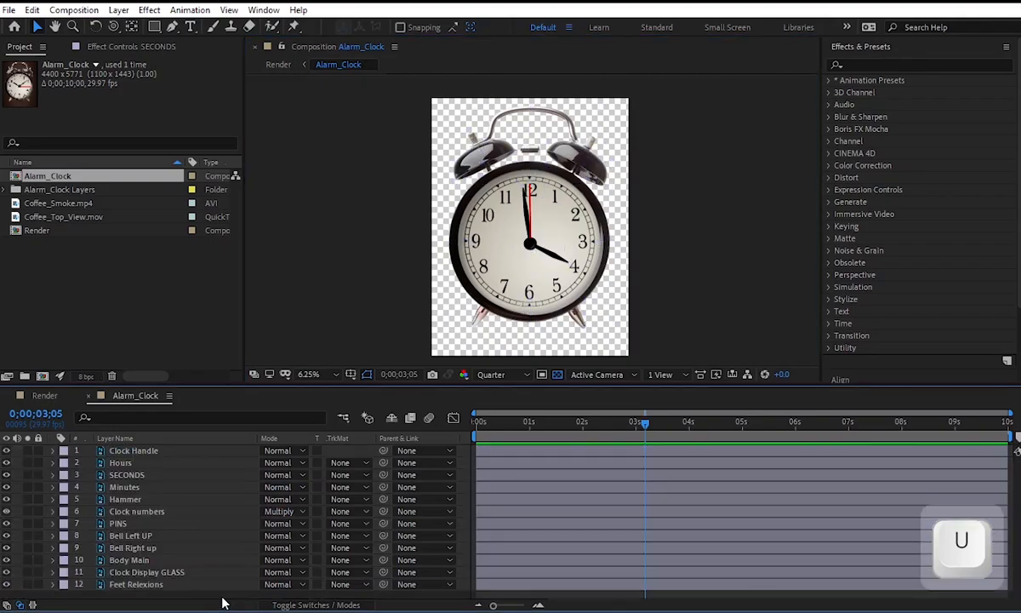
Add the Coffee_Top_View.mov footage to the Alarm_Clock composition as the topmost layer.
click(42, 202)
click(62, 216)
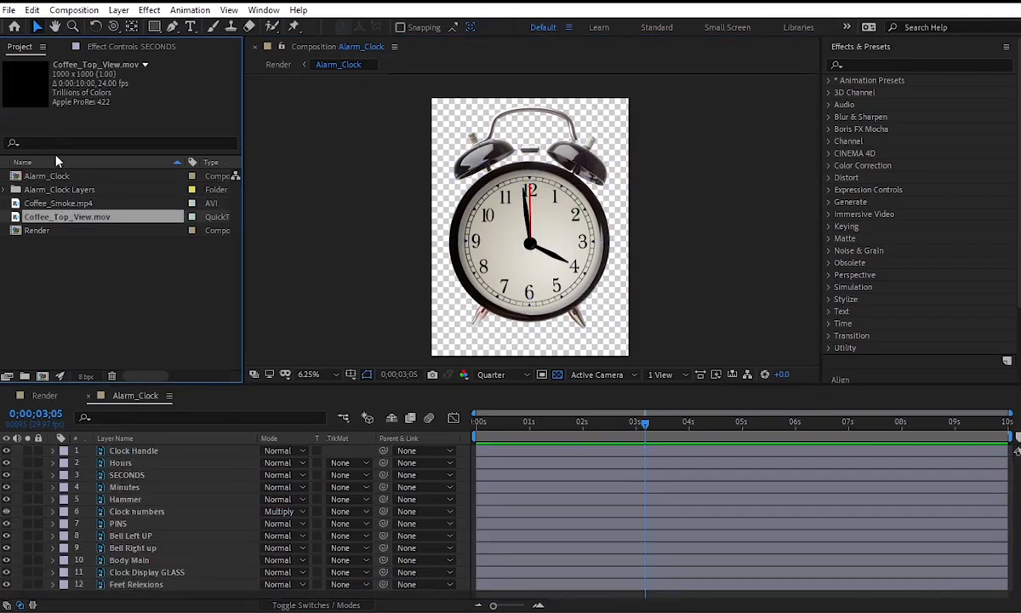
drag(67, 216, 183, 440)
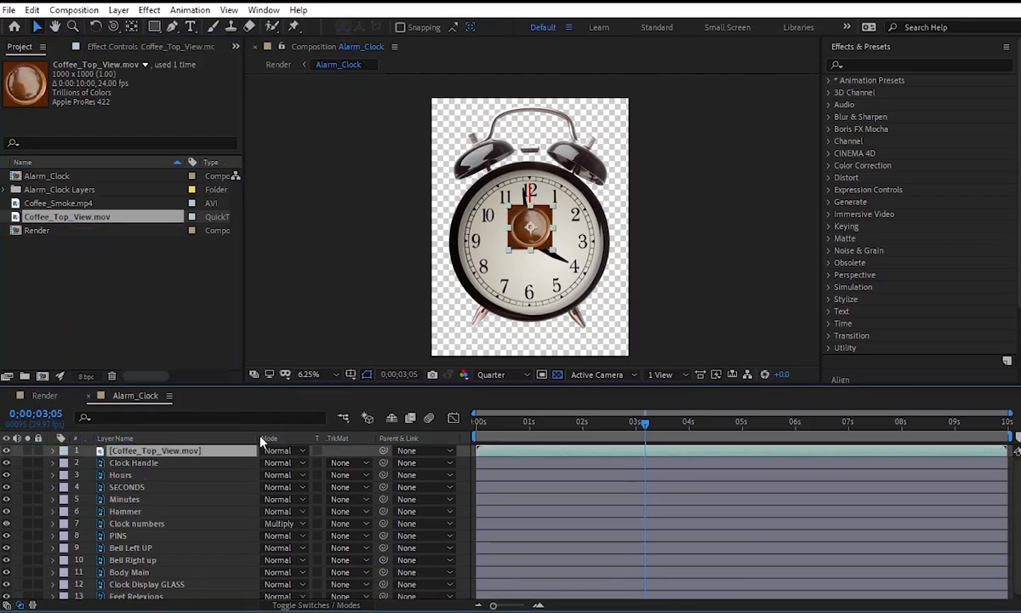
Scale the Coffee_Top_View.mov layer to 350% and move it down so the cup is centred over the clock face.
key(s)
drag(277, 462, 423, 469)
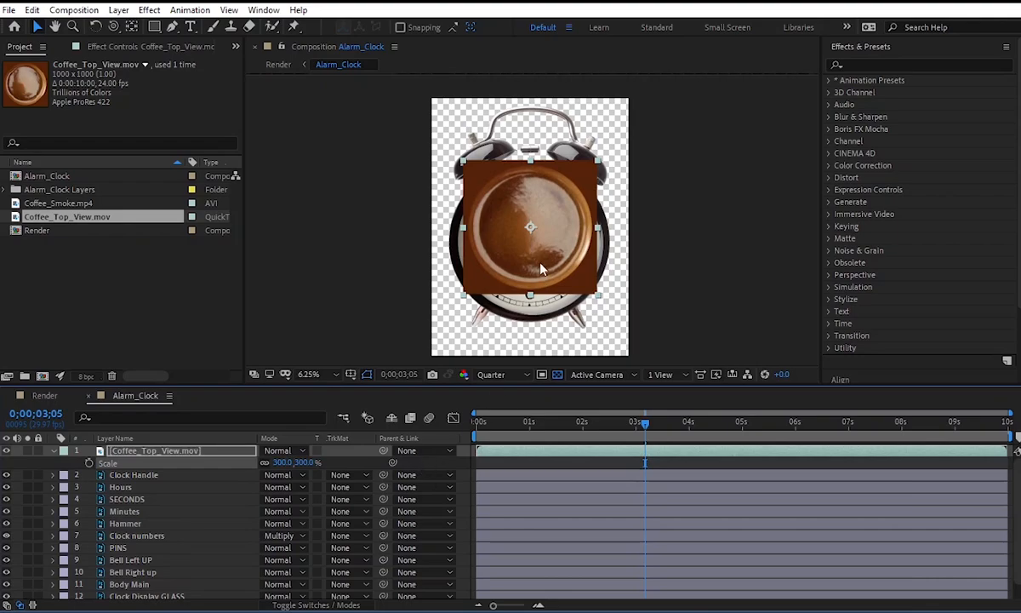
drag(542, 269, 541, 287)
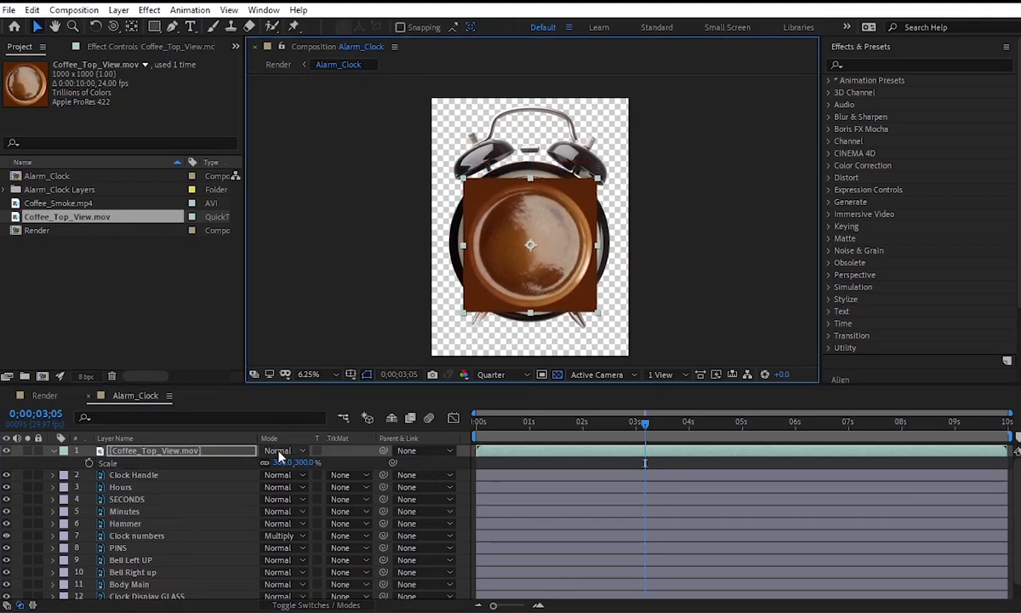
drag(281, 462, 313, 464)
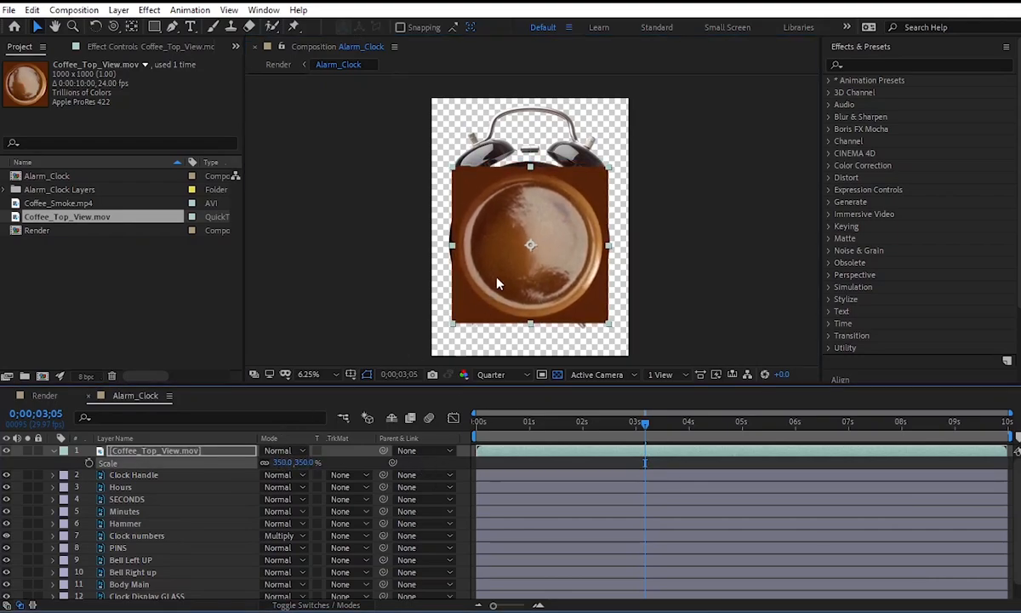
Draw a circular Ellipse mask on the Coffee_Top_View.mov layer and fit it to the inside of the clock's black rim.
scroll(576, 234, up, 1)
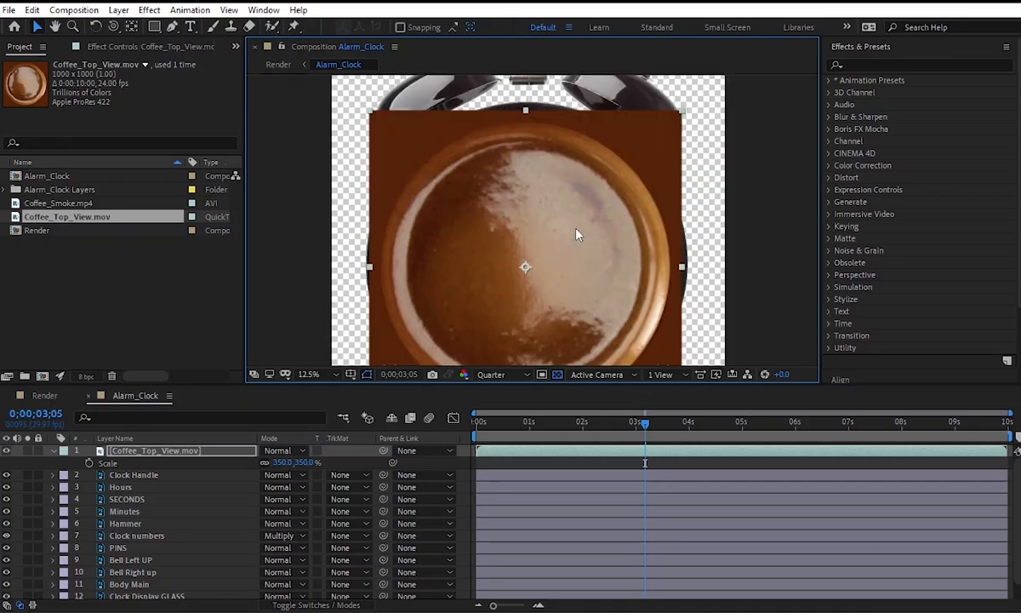
scroll(577, 234, down, 1)
key(space)
drag(569, 249, 561, 237)
click(154, 27)
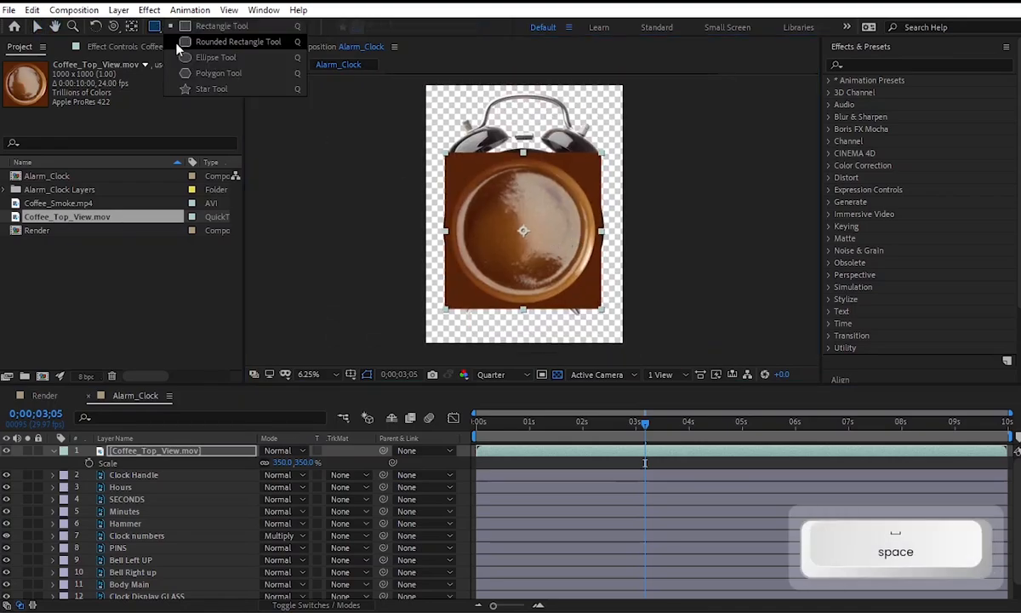
click(173, 54)
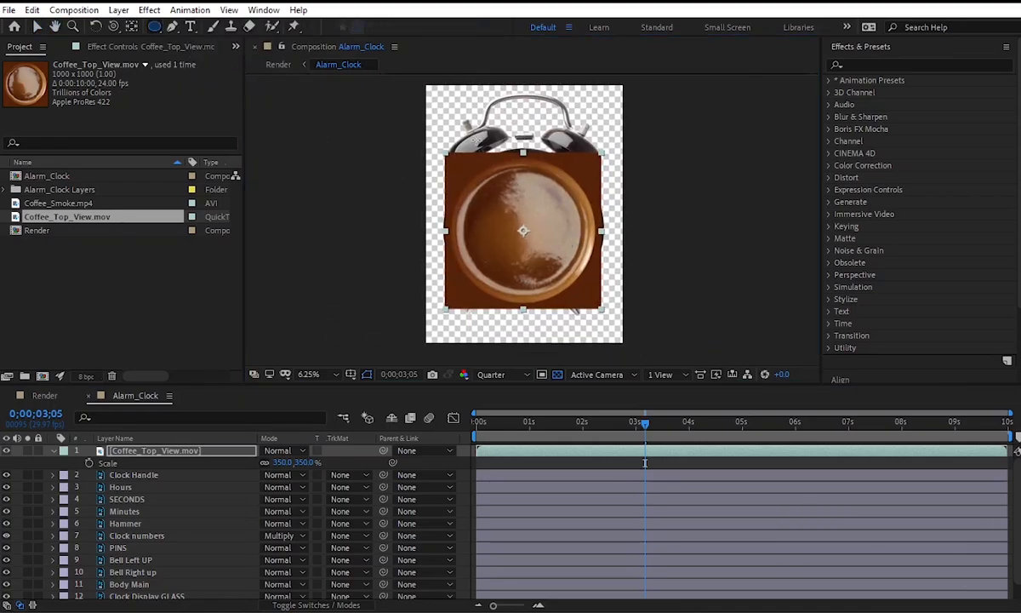
click(198, 453)
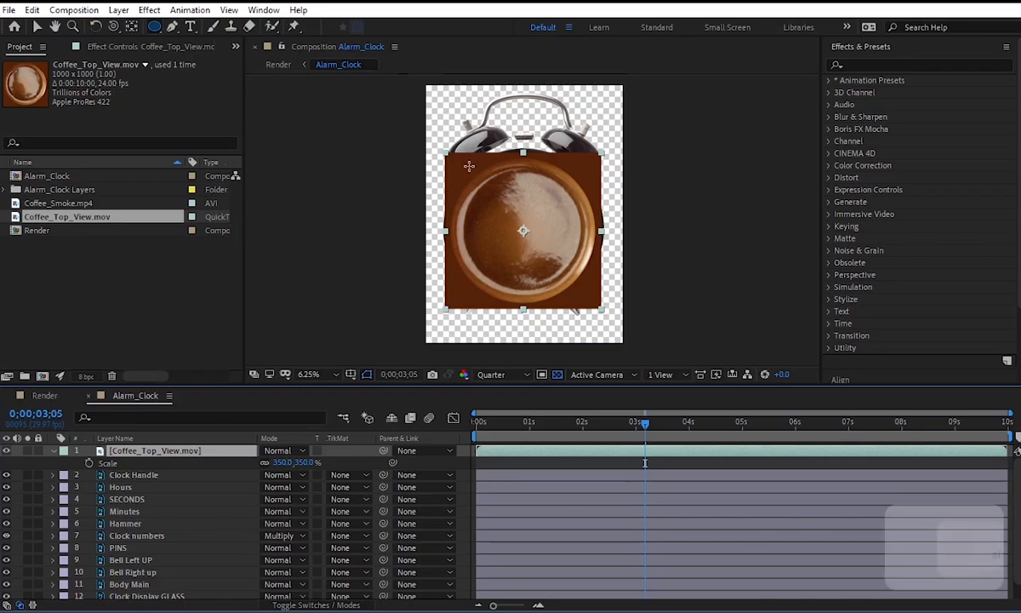
drag(439, 153, 602, 308)
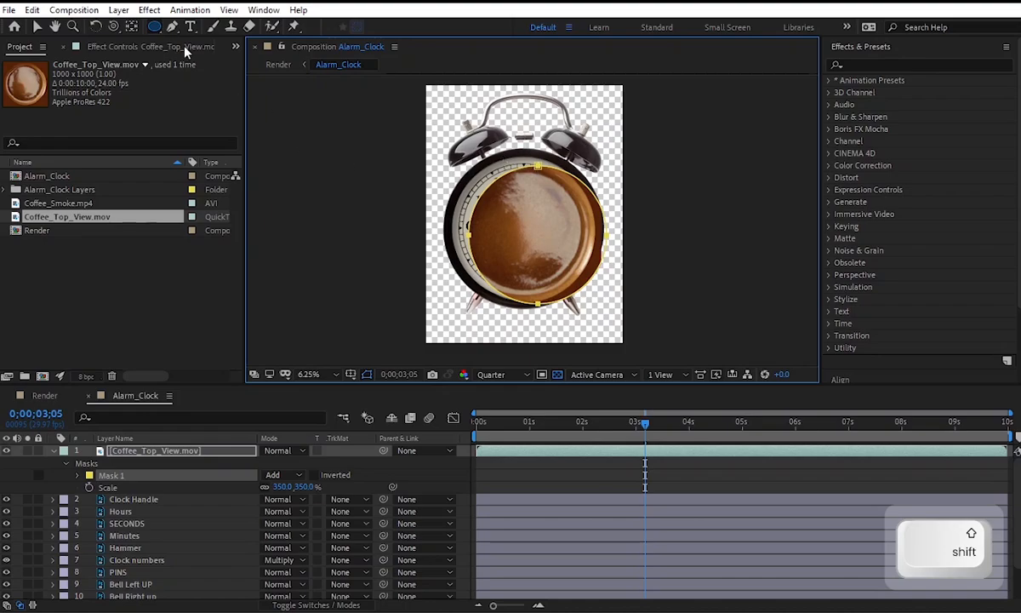
click(153, 26)
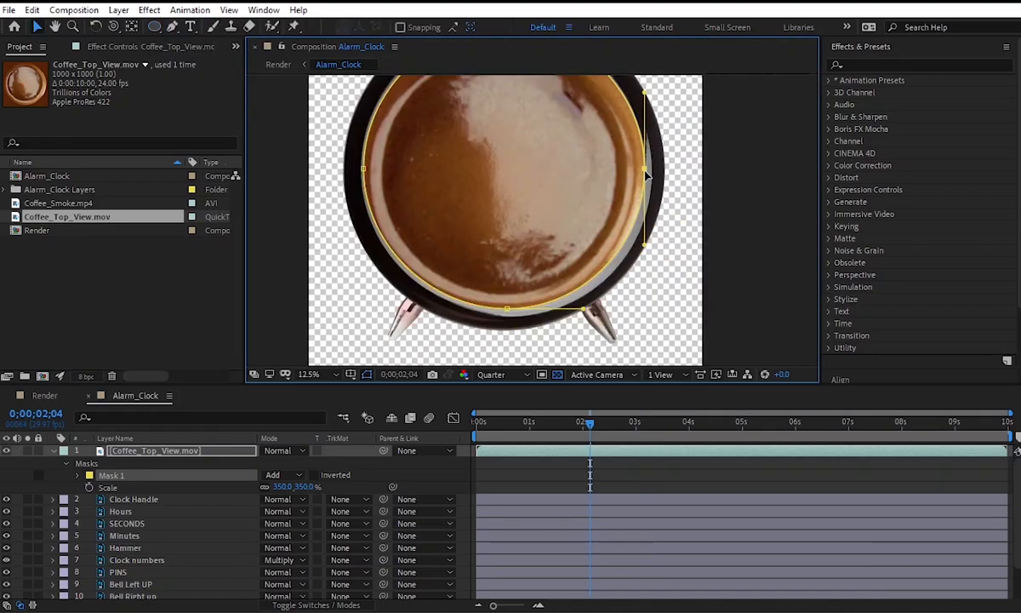
scroll(579, 196, down, 1)
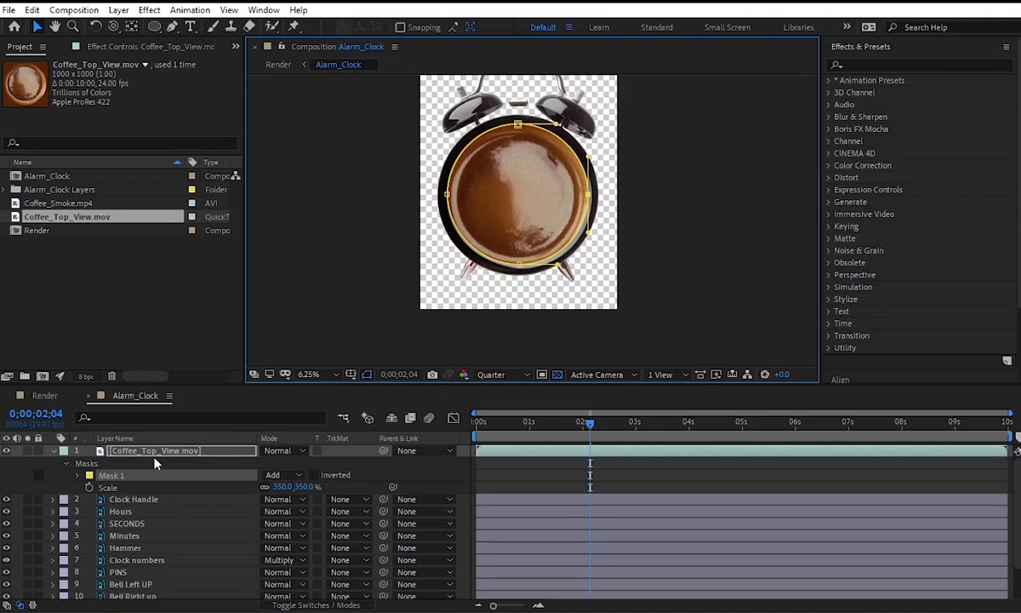
click(160, 449)
click(608, 316)
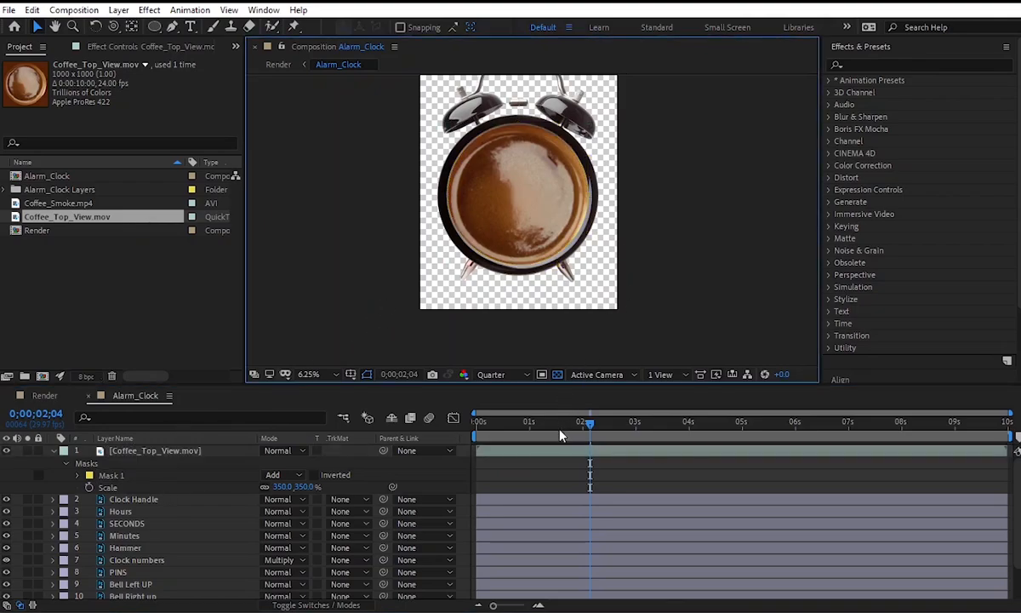
Preview the masked coffee from 0;00;00;18, and place its layer between Bell Right up and Body Main in the layer stack.
drag(536, 423, 502, 420)
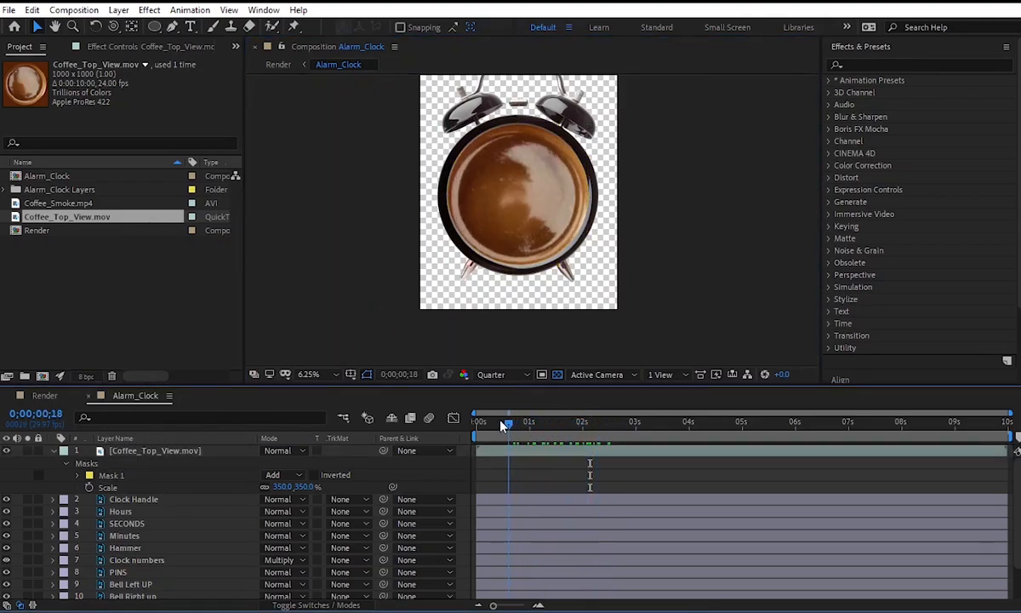
key(space)
key(space)
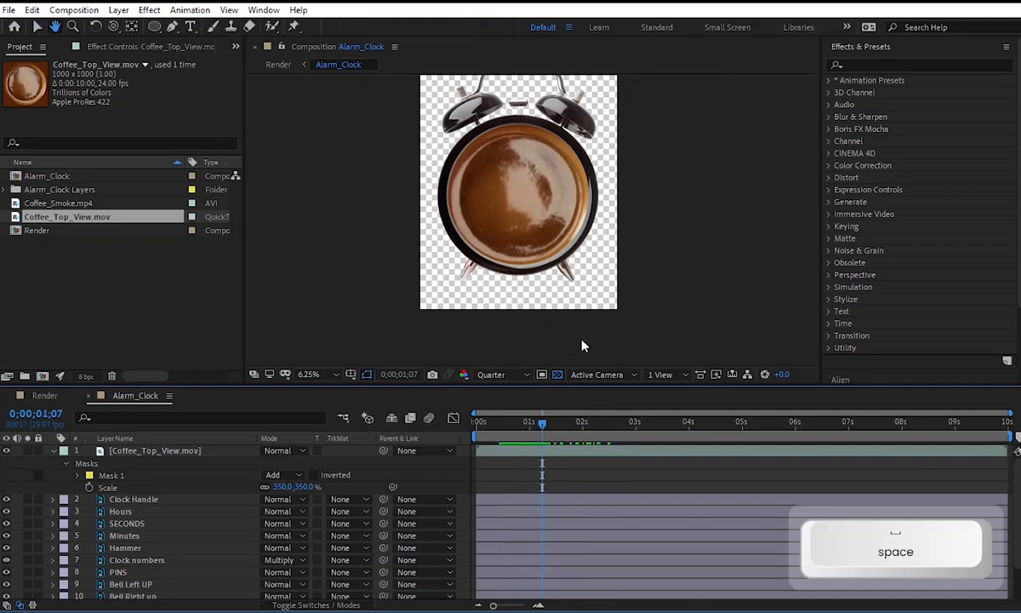
scroll(516, 210, down, 1)
drag(153, 451, 147, 574)
click(606, 203)
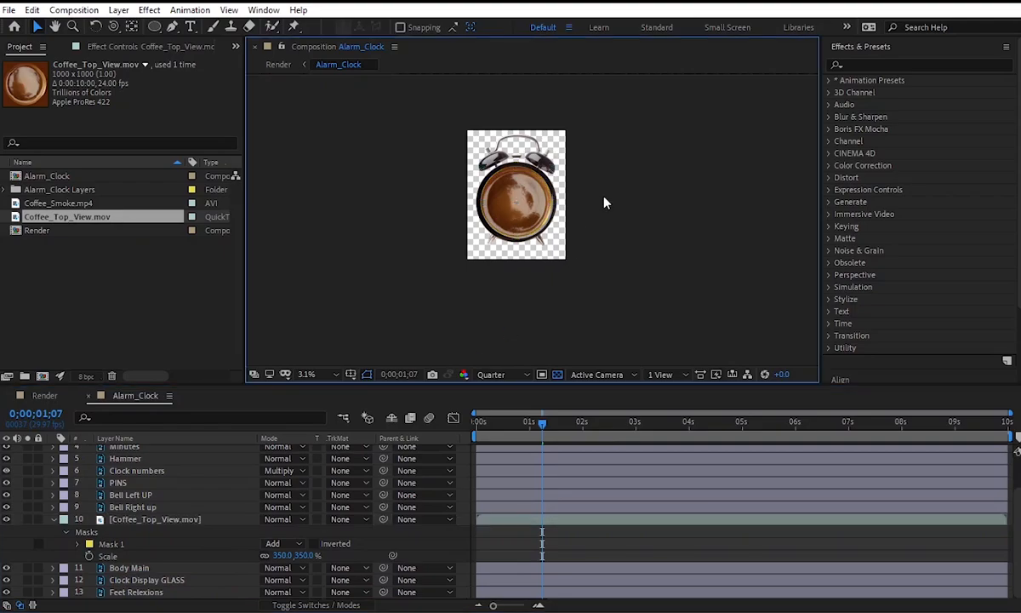
Shift the Coffee_Top_View.mov layer in time so it starts at 0;00;03;10.
drag(547, 430, 648, 443)
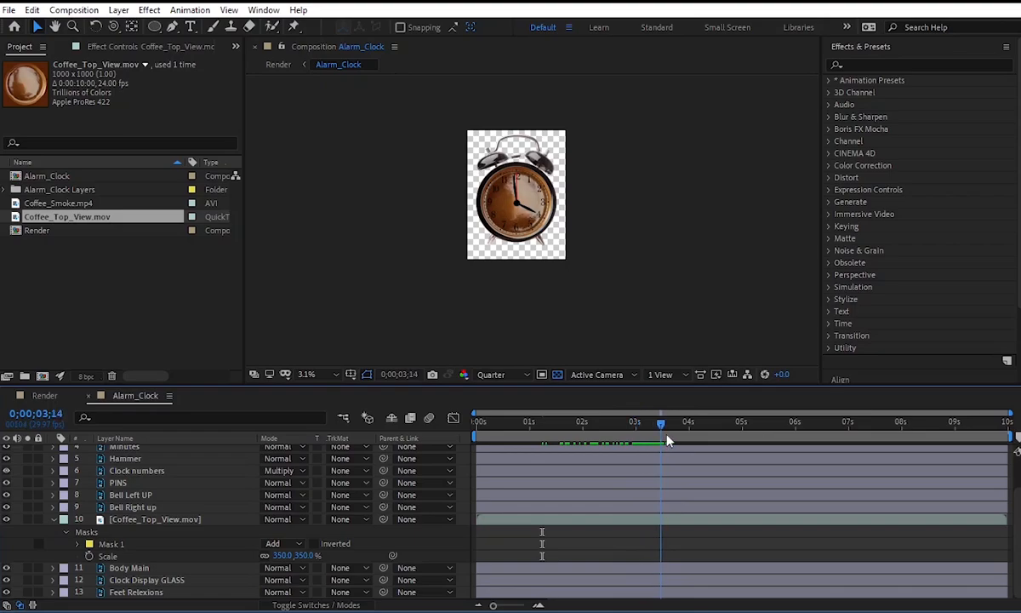
scroll(643, 486, up, 2)
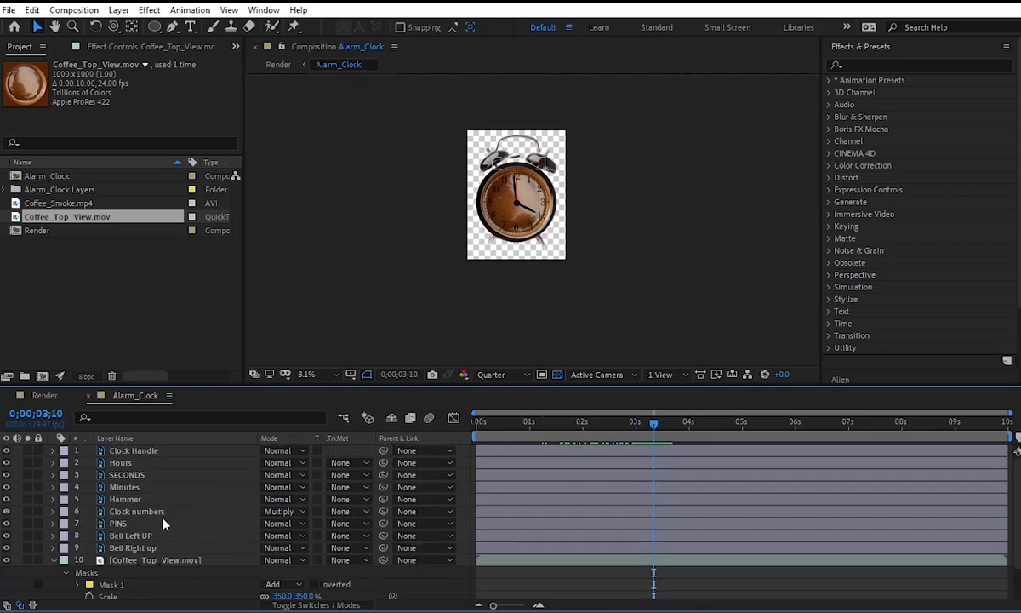
scroll(164, 521, down, 2)
click(356, 521)
drag(544, 519, 683, 522)
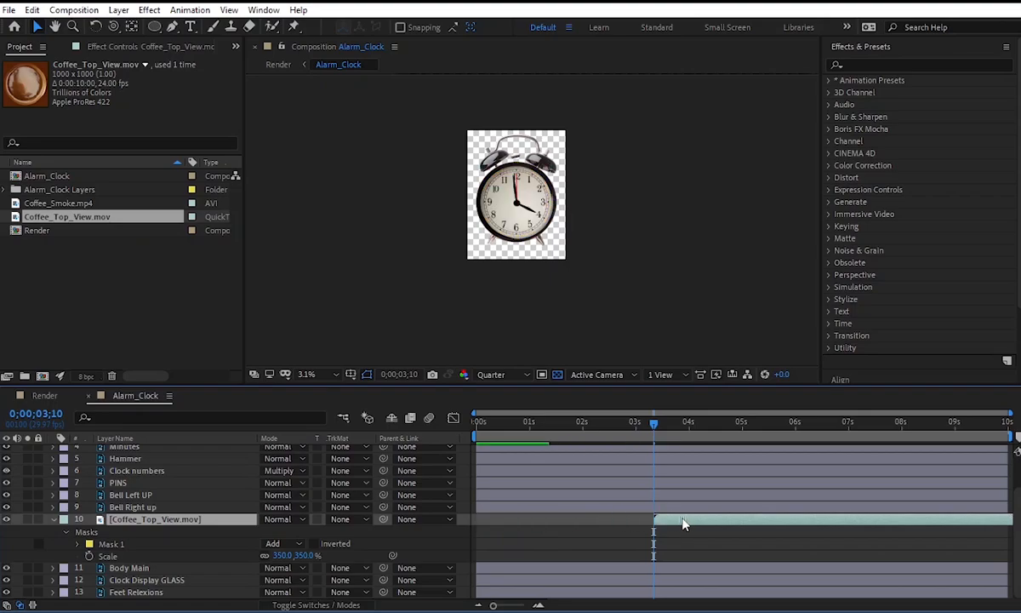
Move the coffee layer's start to 0;00;03;06 and pre-compose it as Coffee_Top_View.mov Comp 1 with all attributes moved into the new composition.
scroll(543, 181, up, 1)
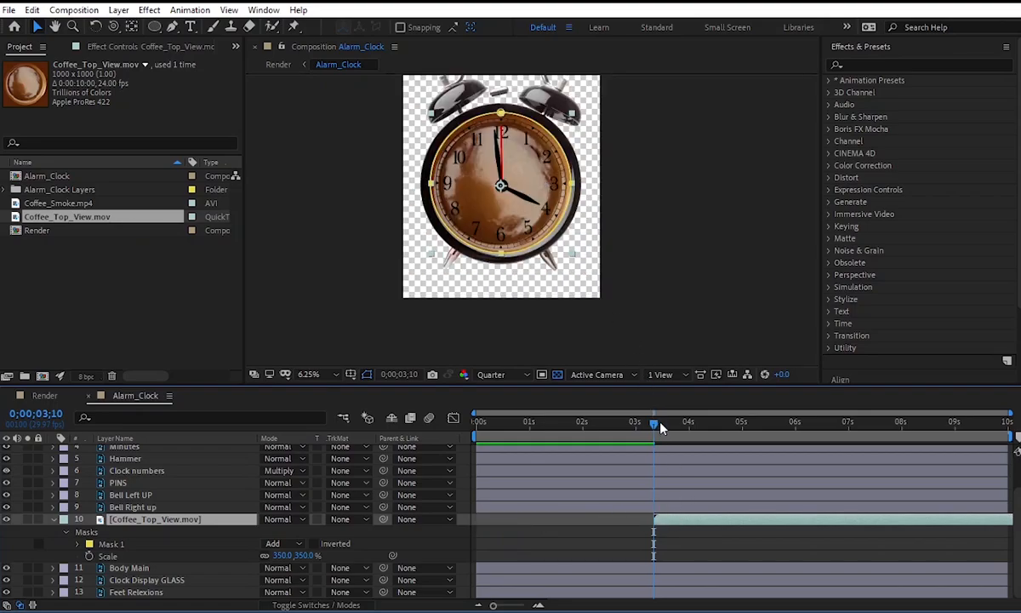
mouse_move(661, 427)
mouse_down()
mouse_move(674, 427)
mouse_move(618, 428)
mouse_move(647, 434)
mouse_up()
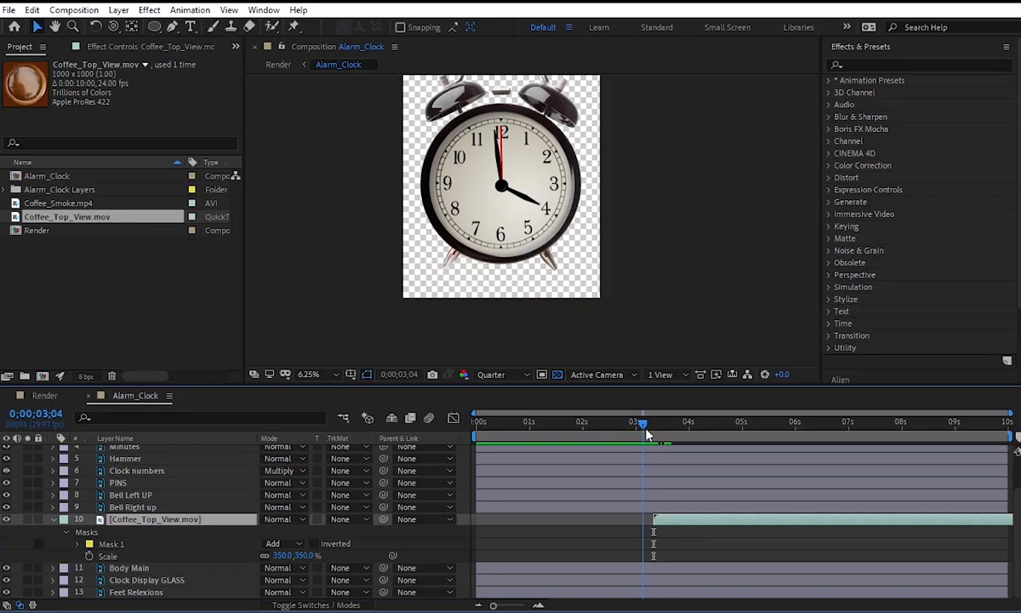
right_click(228, 555)
click(292, 493)
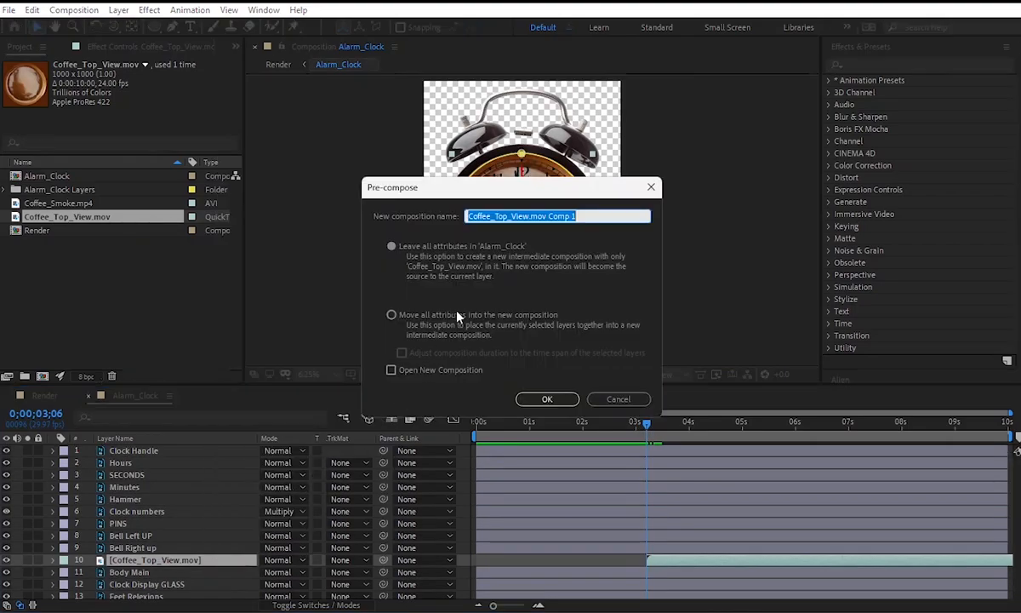
click(546, 400)
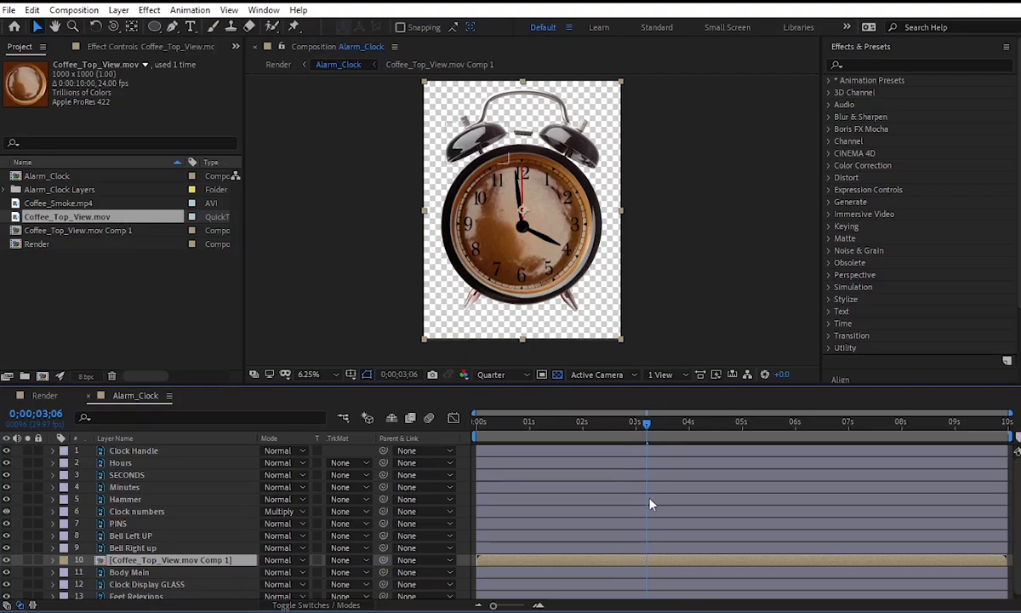
Draw a Pen mask on Coffee_Top_View.mov Comp 1 from the dial's centre up past 12 and counterclockwise around the whole clock.
click(173, 27)
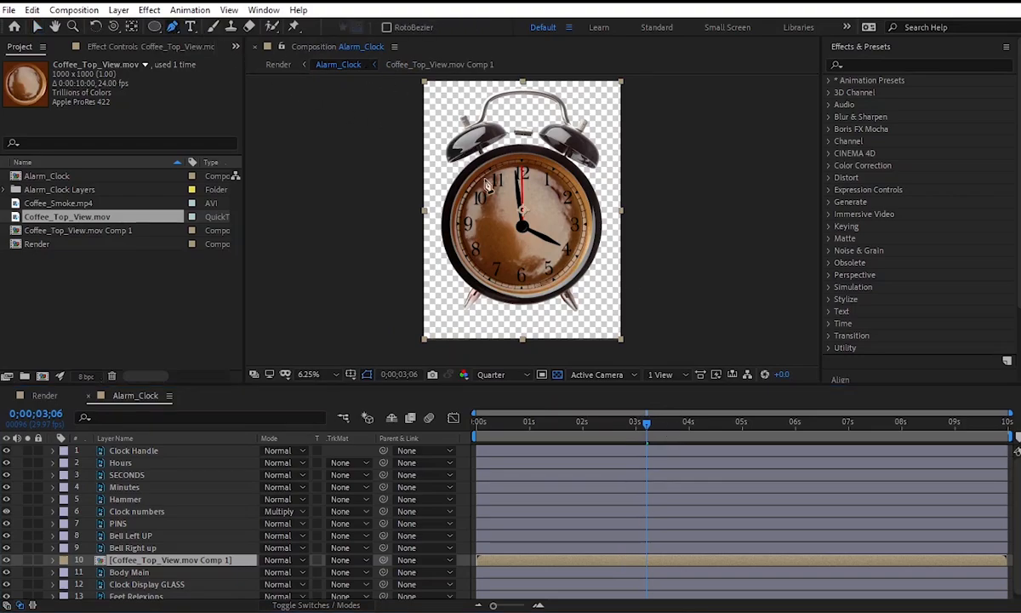
scroll(518, 202, up, 1)
key(space)
drag(527, 205, 551, 229)
click(539, 259)
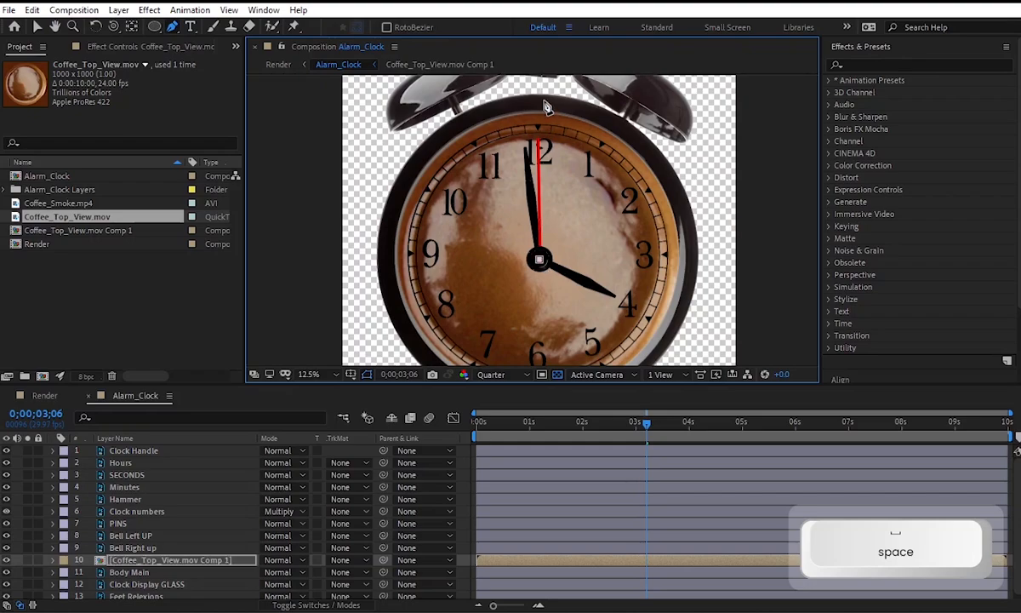
click(341, 88)
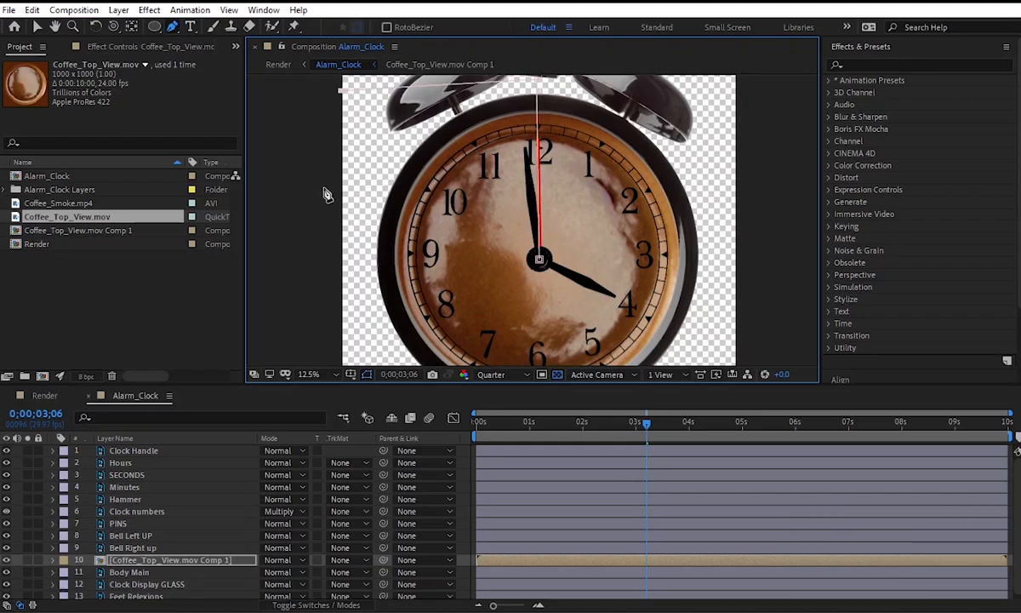
click(284, 325)
key(space)
scroll(417, 285, down, 1)
key(space)
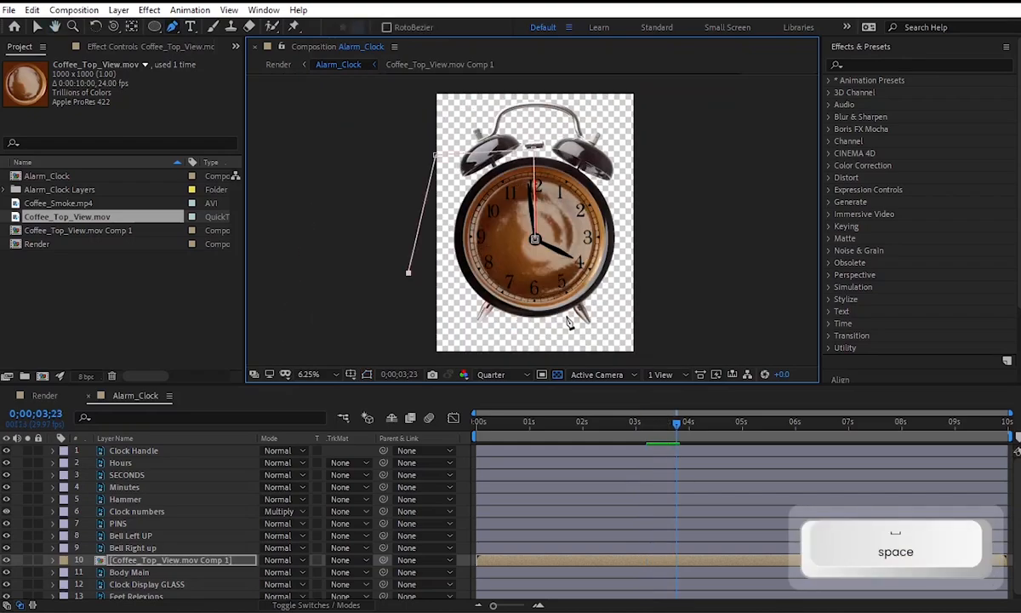
click(439, 336)
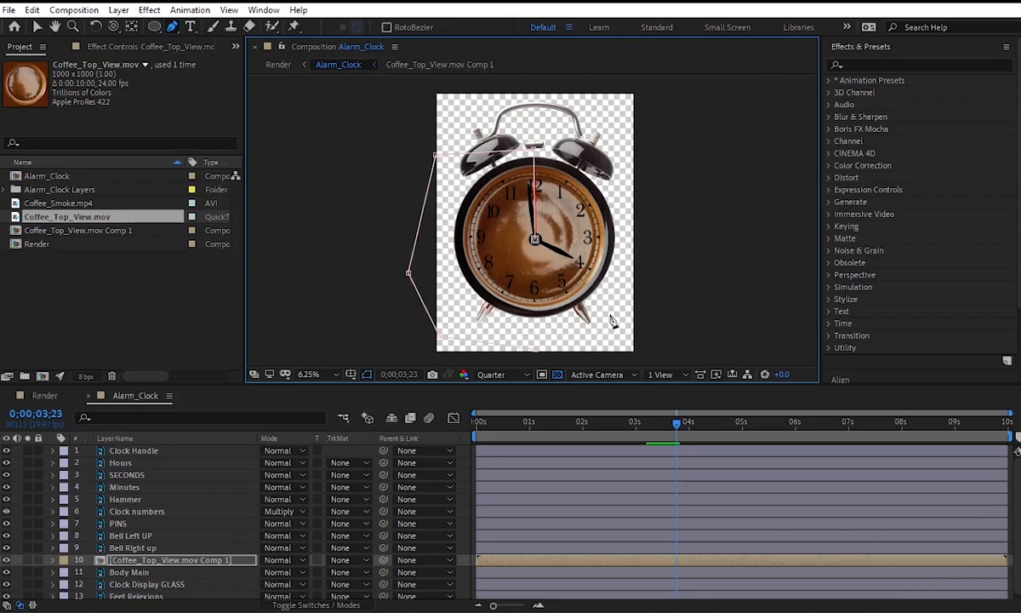
click(636, 158)
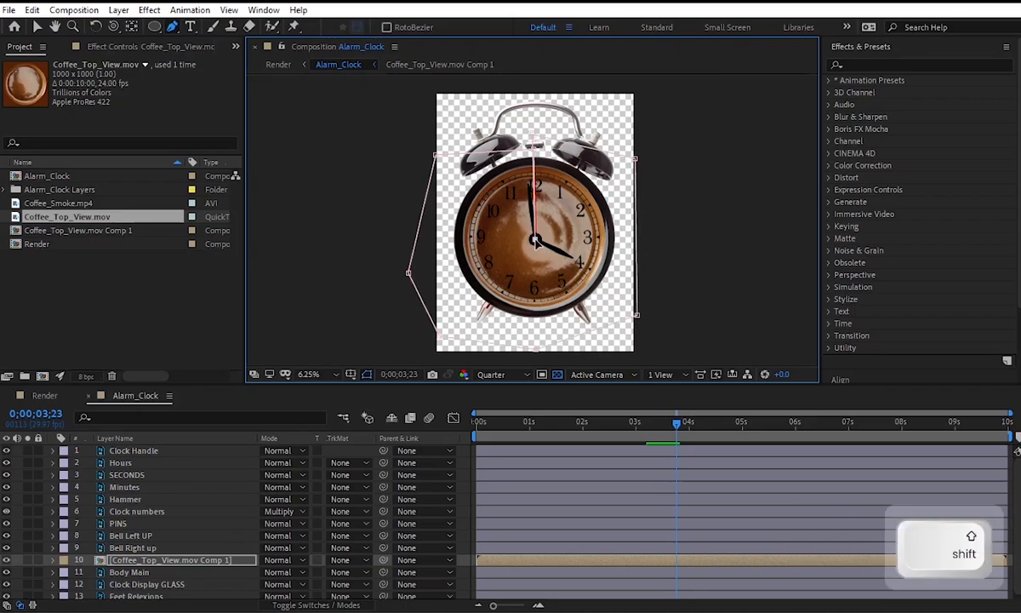
Adjust the mask's last vertex above the hammer so the closing edge lines up with the vertical starting edge through 12.
scroll(536, 143, up, 2)
drag(538, 162, 537, 277)
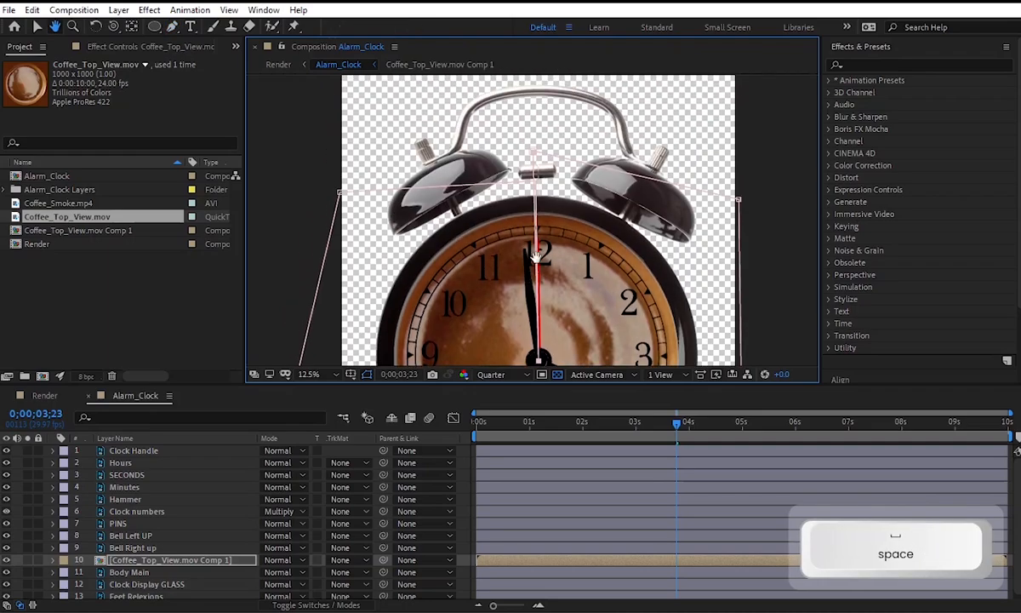
scroll(537, 255, up, 3)
drag(536, 182, 505, 319)
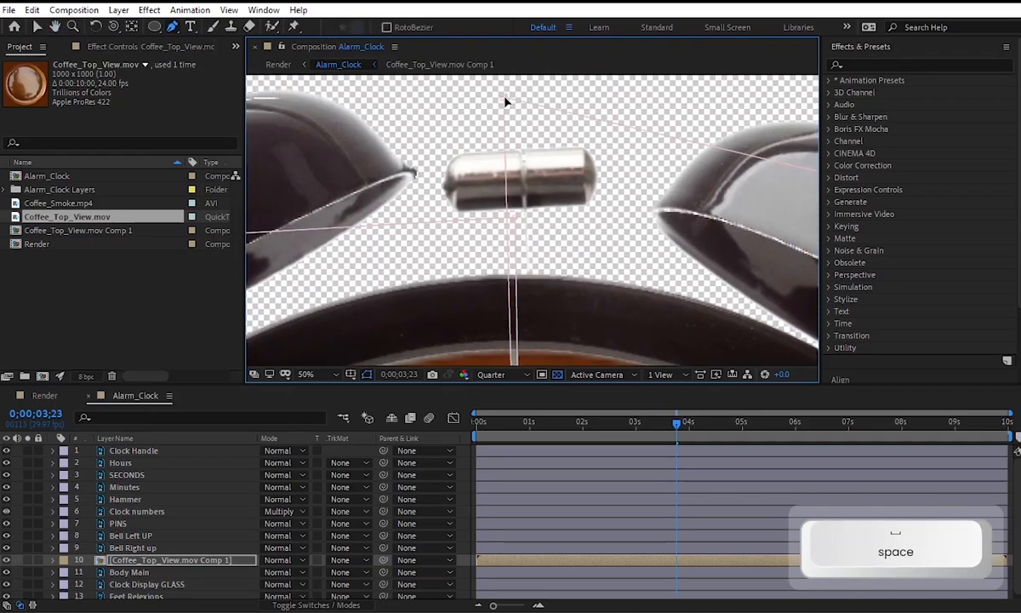
drag(506, 98, 515, 97)
scroll(510, 240, down, 4)
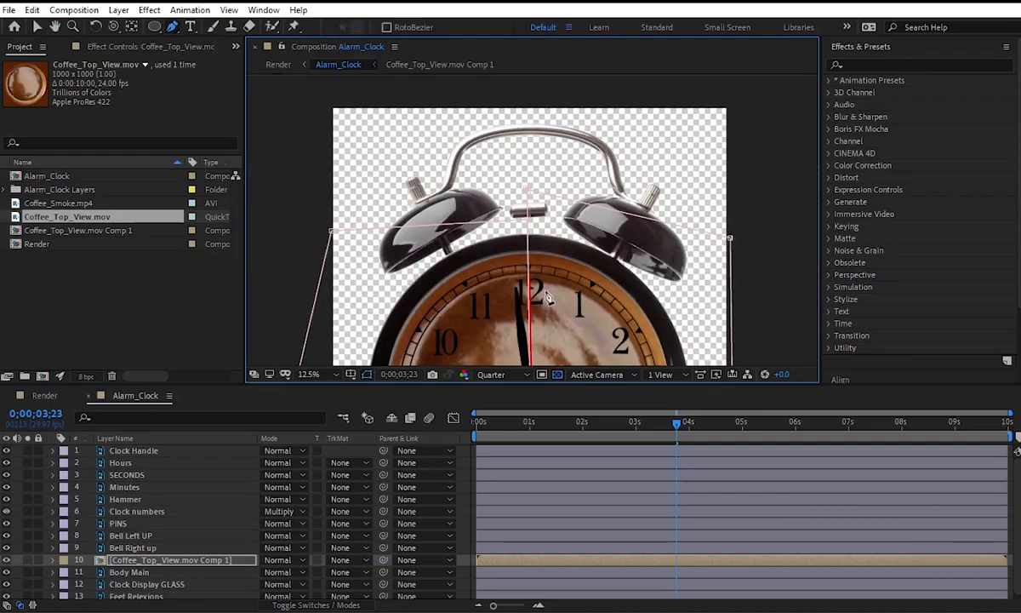
click(39, 30)
scroll(532, 218, down, 2)
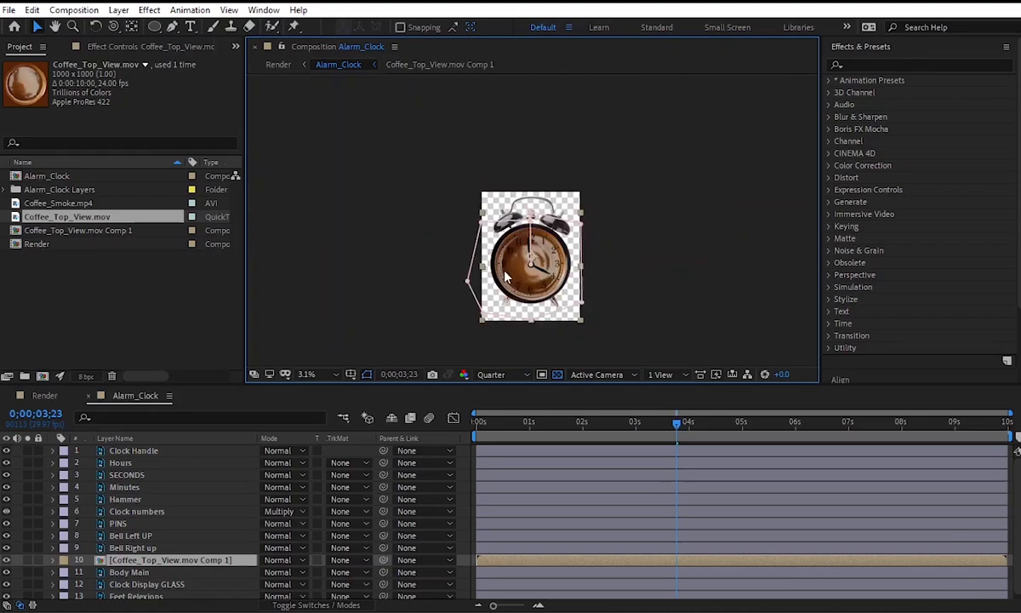
Keyframe the SECONDS layer's Rotation to 1x+269.0° at 0;00;05;00, then preview the second hand's full turn.
drag(544, 295, 516, 229)
click(619, 246)
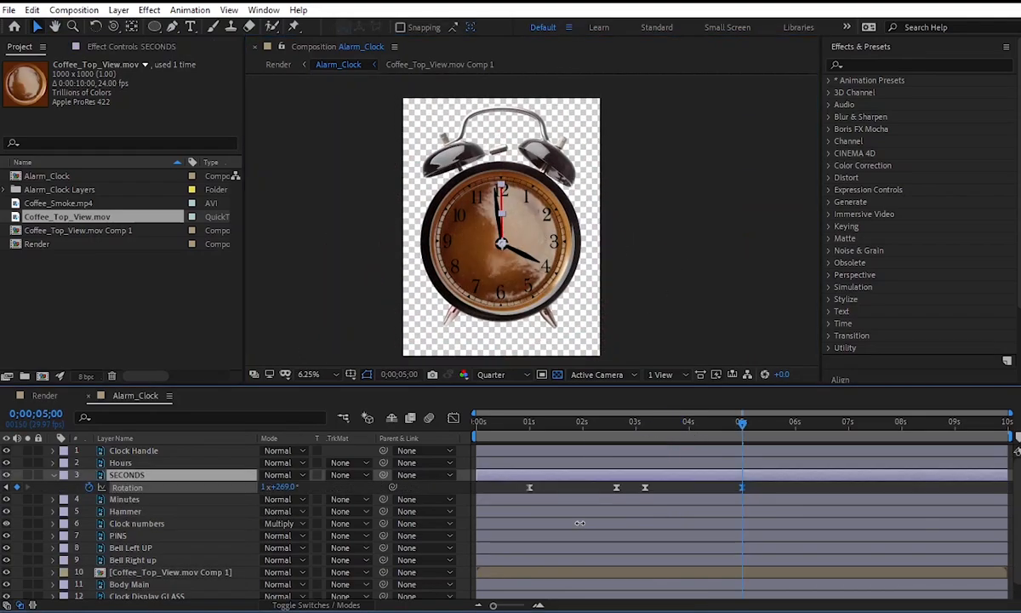
drag(579, 523, 580, 522)
drag(745, 432, 646, 426)
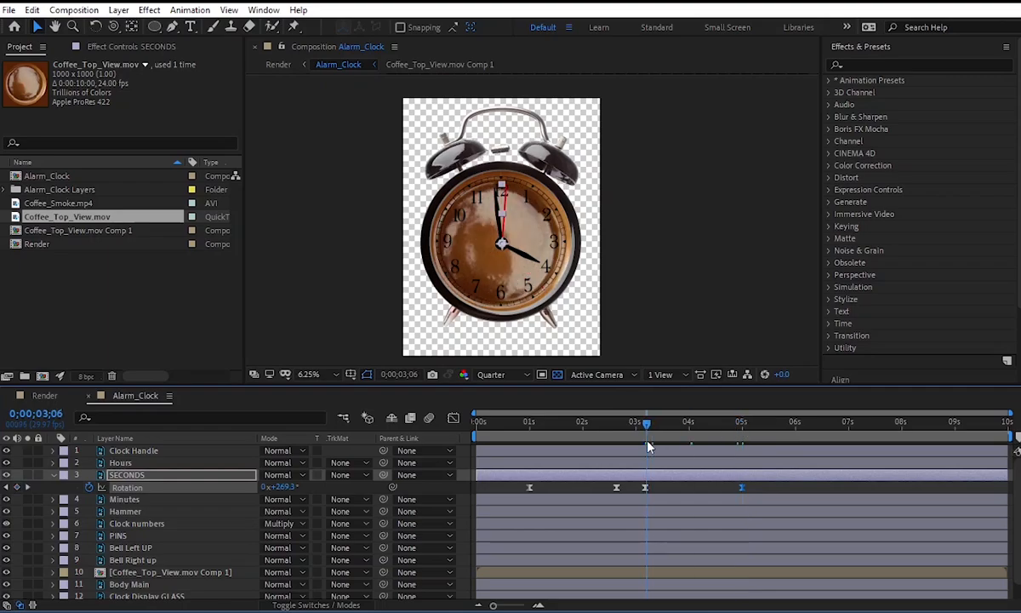
key(space)
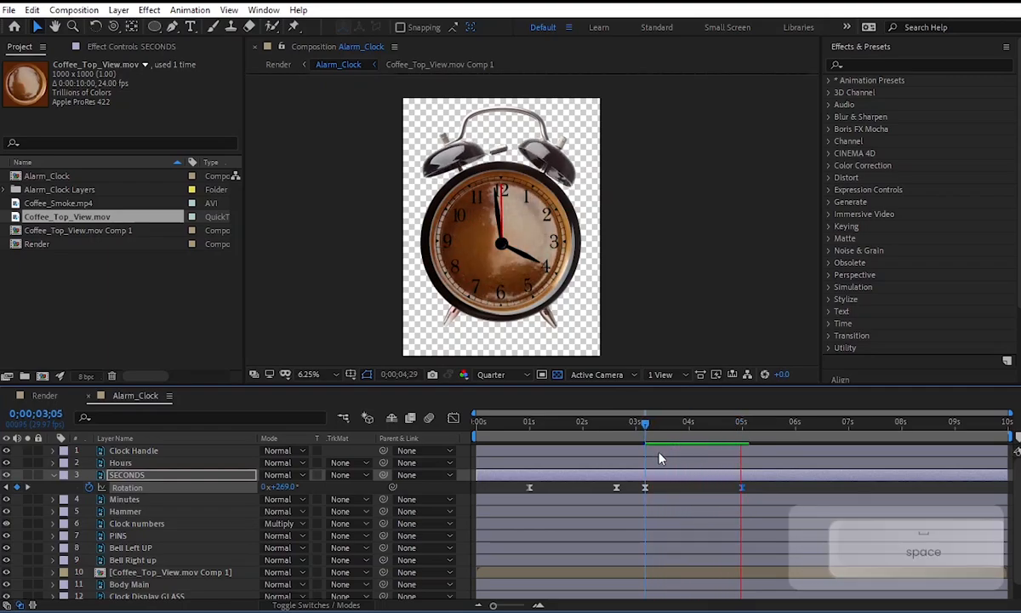
key(space)
Start Mask Path keyframing for Mask 1 on Coffee_Top_View.mov Comp 1 at 0;00;03;05.
drag(735, 430, 646, 427)
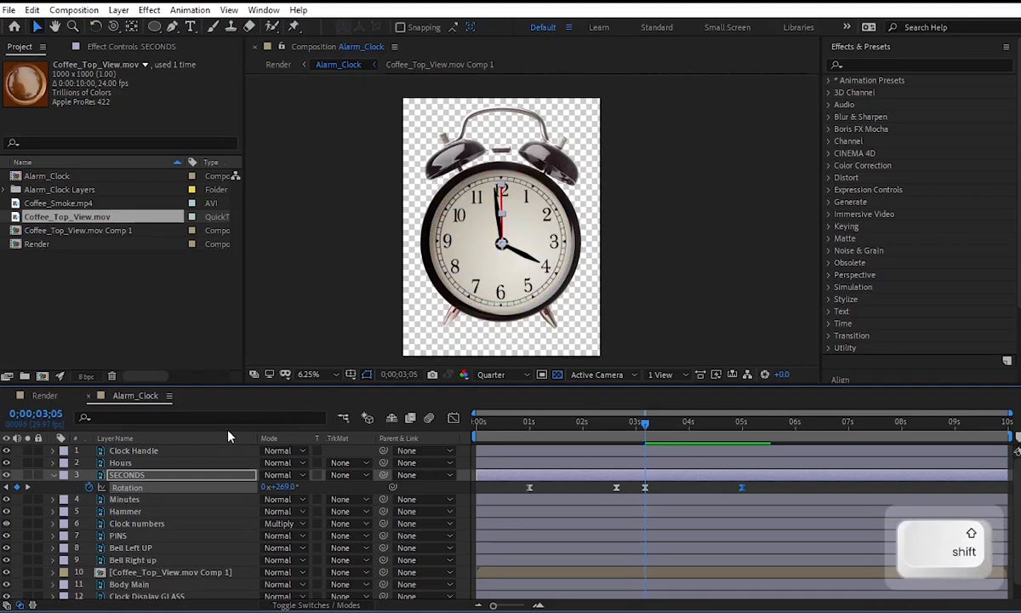
click(201, 571)
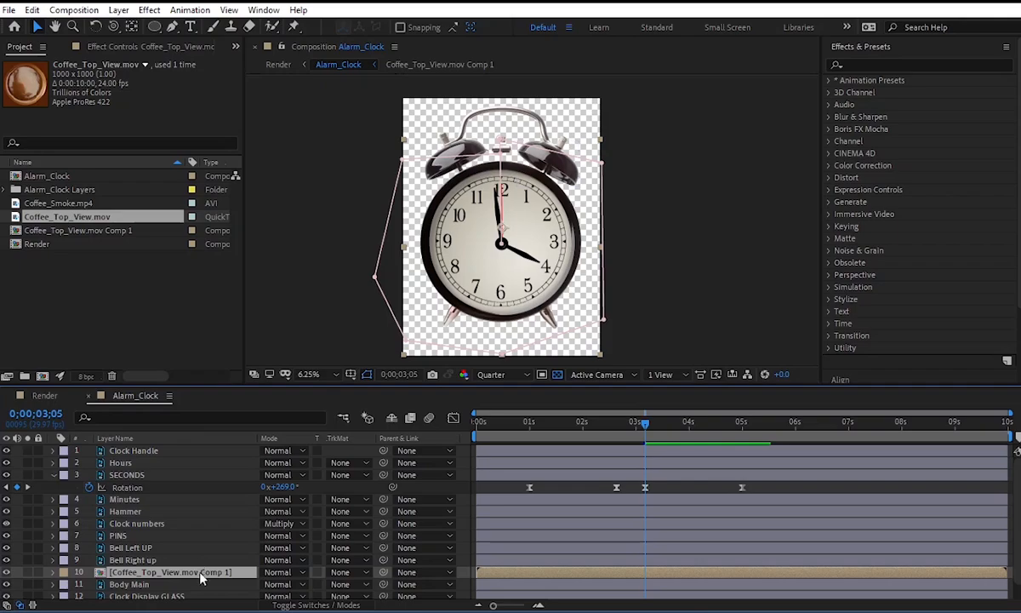
key(m)
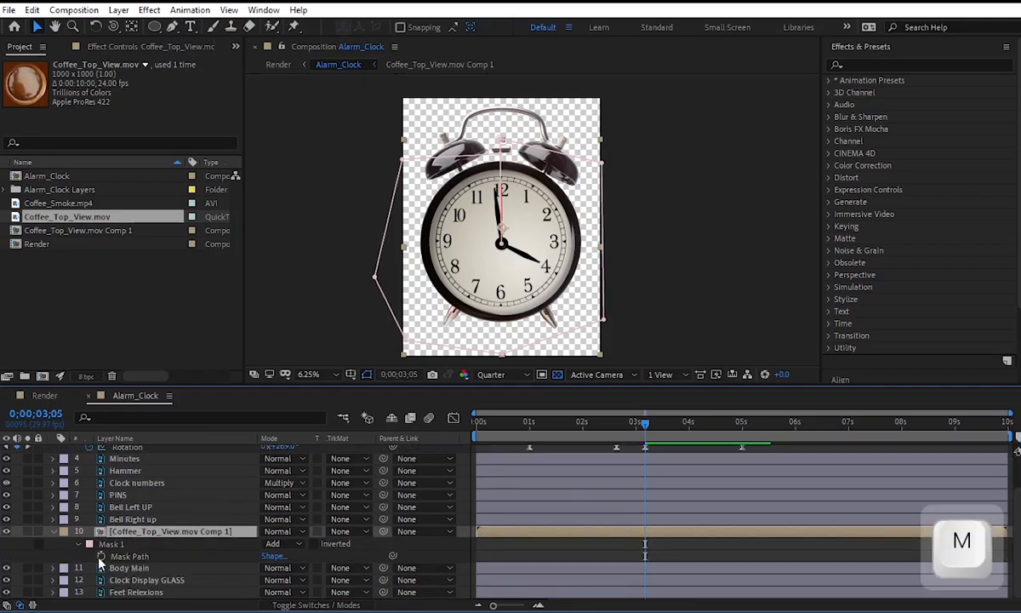
click(102, 555)
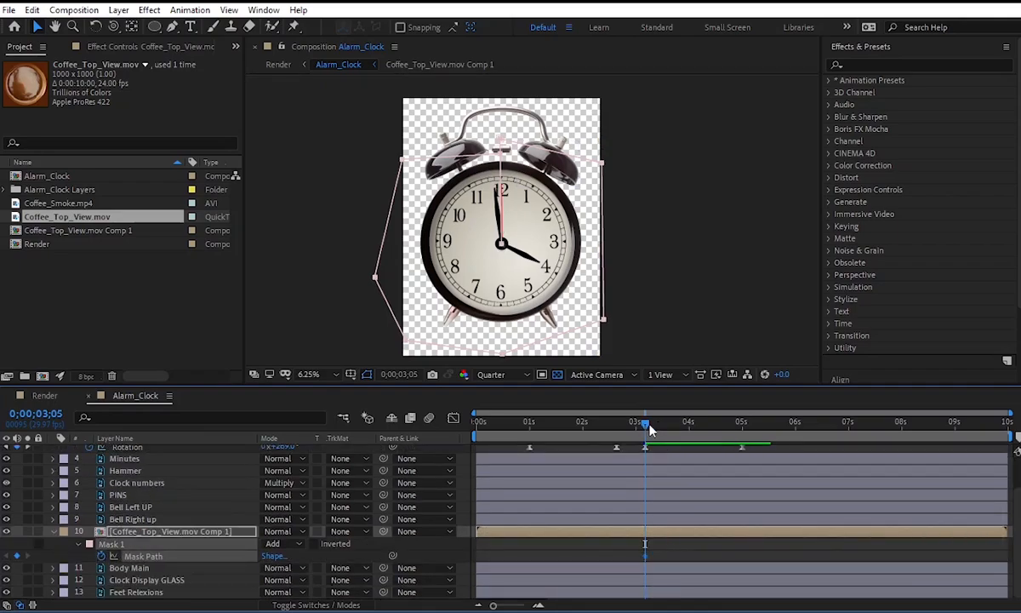
drag(655, 428, 658, 433)
drag(500, 141, 537, 151)
key(ctrl+z)
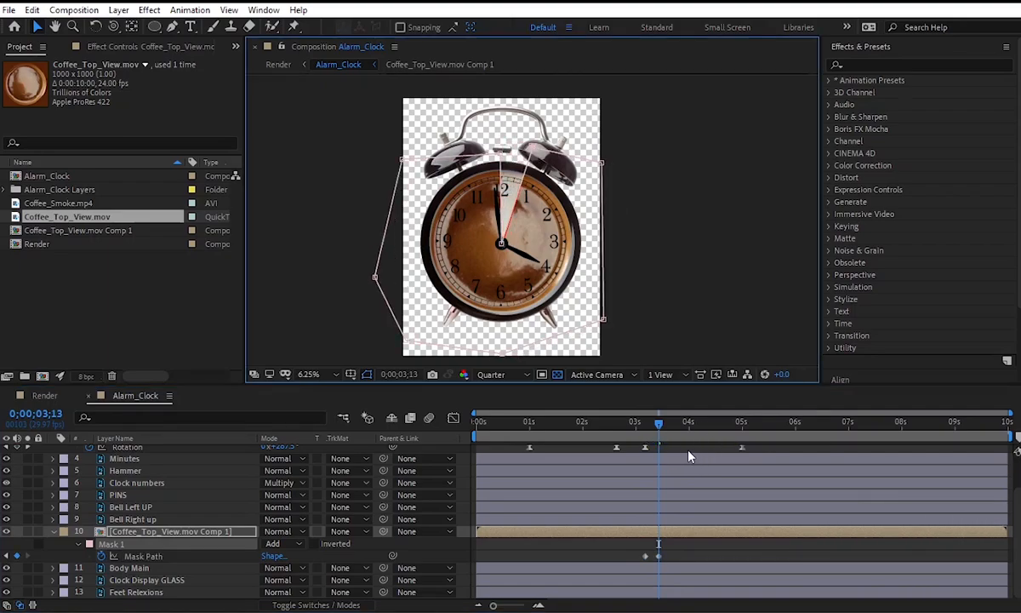
key(ctrl+z)
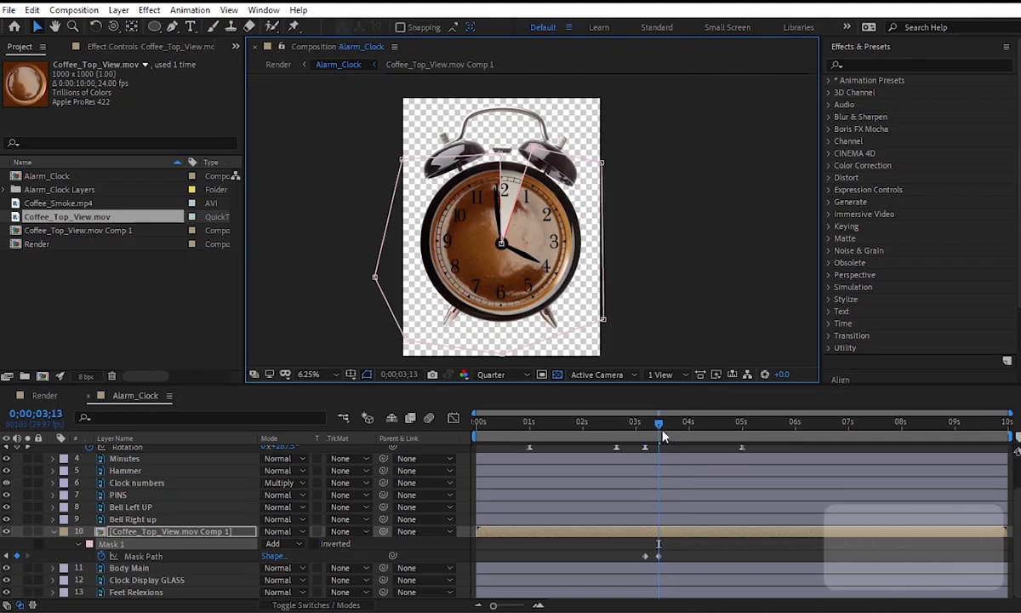
Keyframe the mask's moving edge along the second hand at 0;00;03;21 and 0;00;04;01, pulling the right-side outer vertices below the clock.
drag(660, 425, 674, 426)
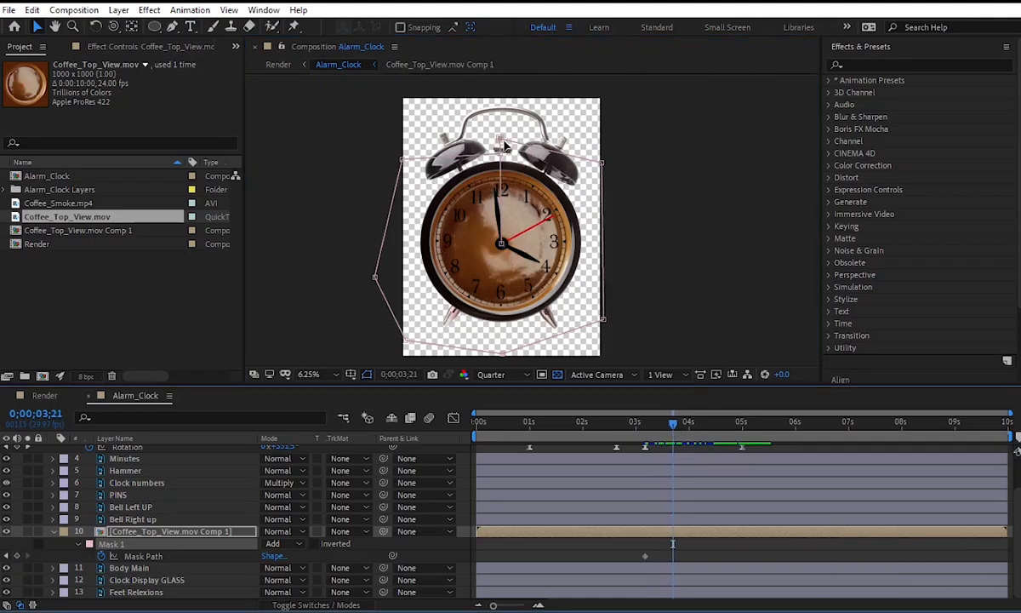
drag(500, 138, 596, 196)
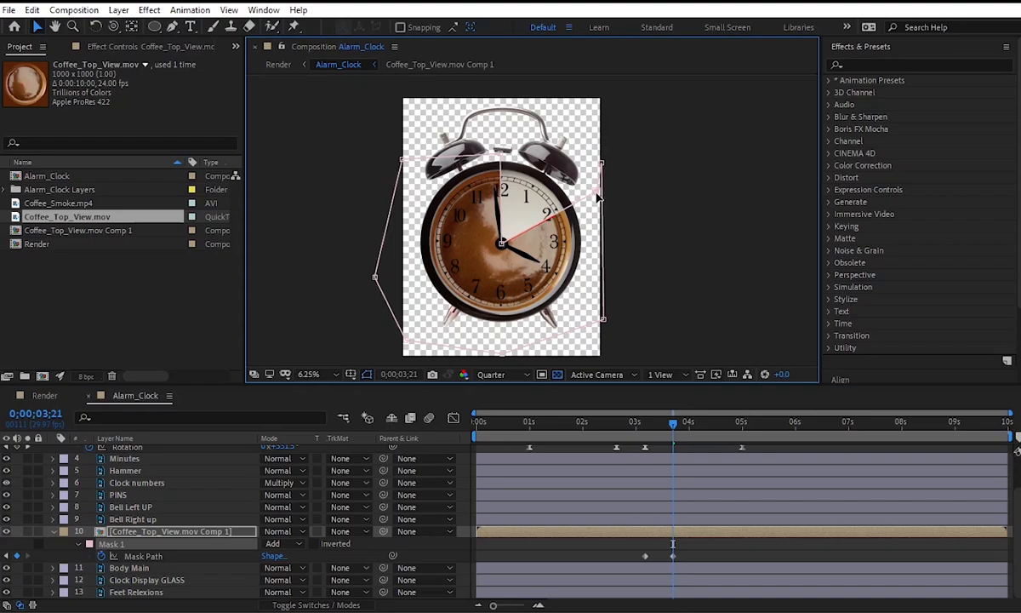
drag(673, 433, 694, 431)
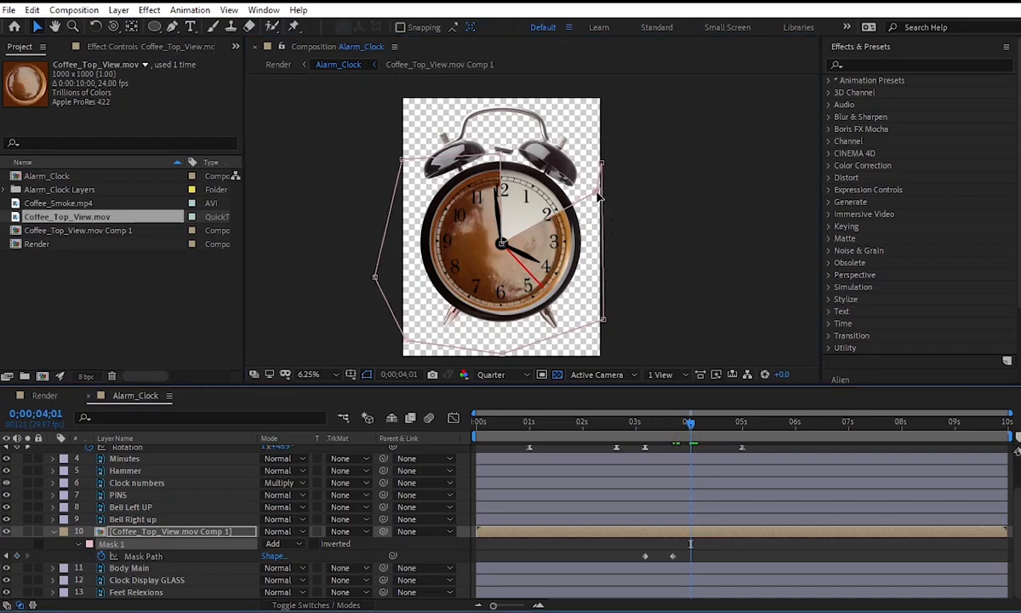
drag(599, 196, 582, 324)
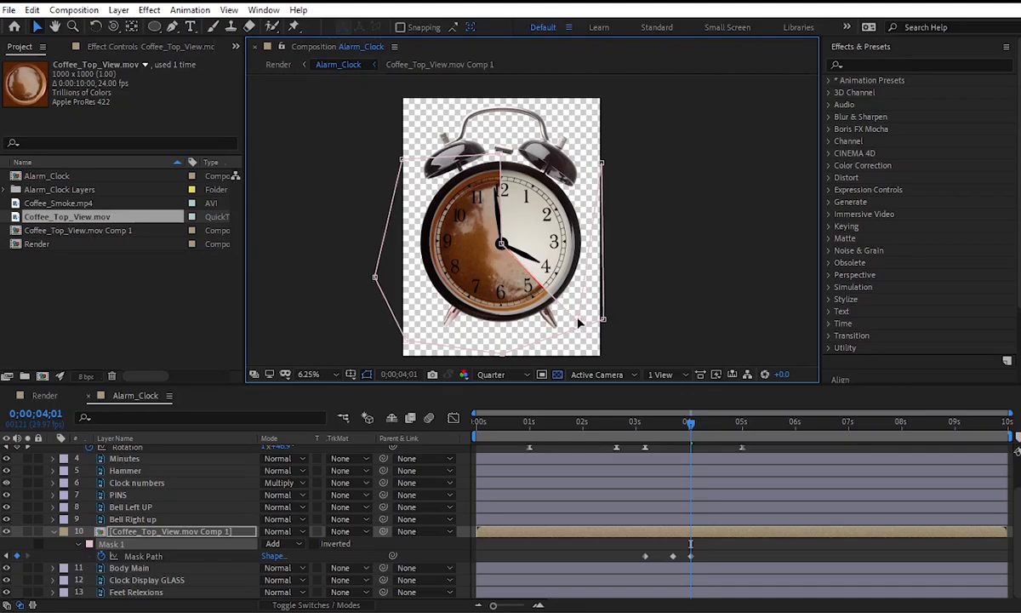
drag(606, 174, 600, 338)
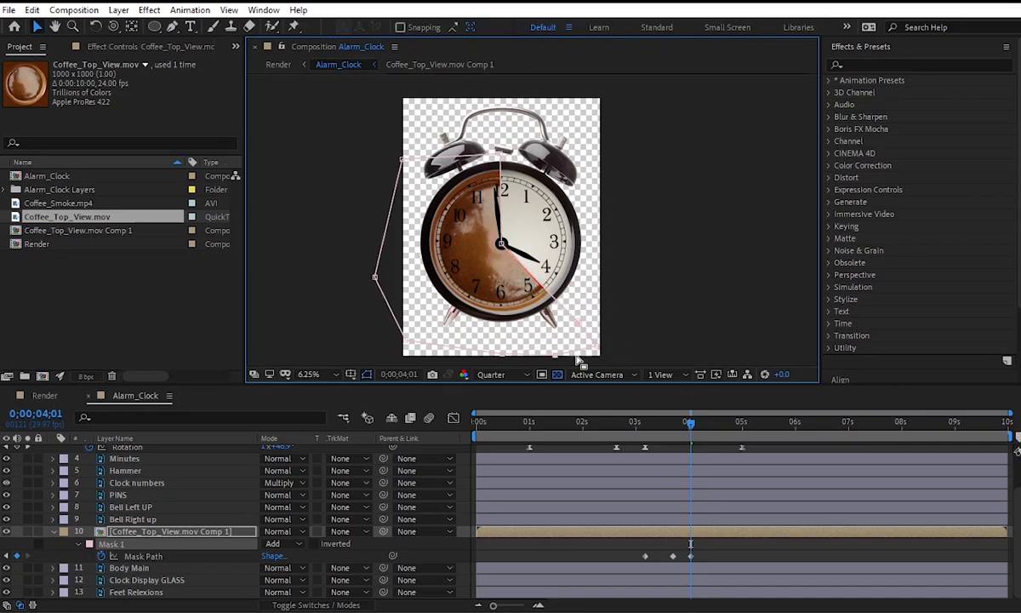
Keyframe the mask's moving edge along the second hand near 8 at 0;00;04;12, bringing the bottom vertices around to the lower left.
drag(690, 432, 713, 433)
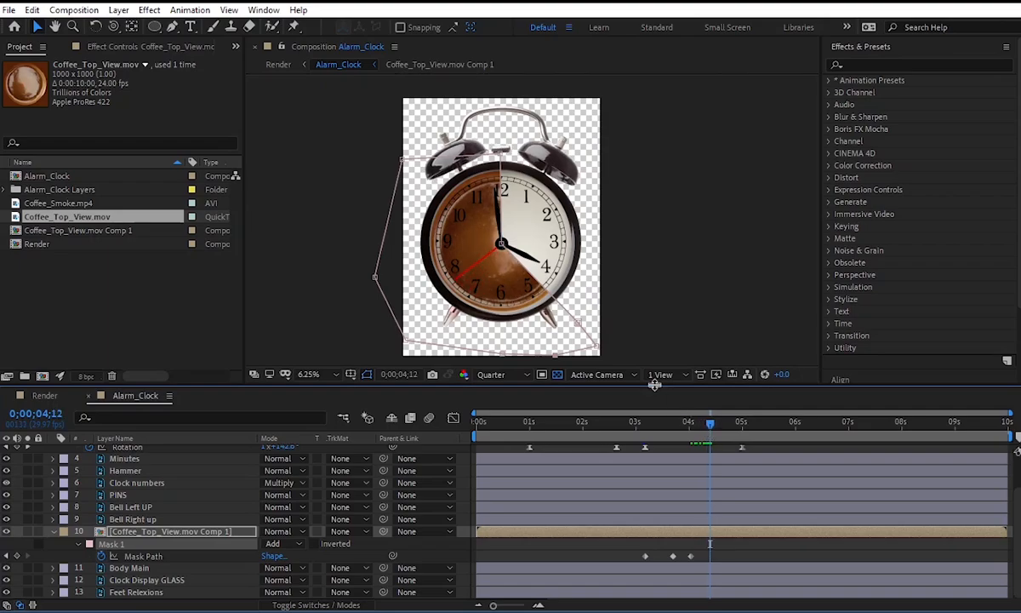
drag(582, 323, 417, 317)
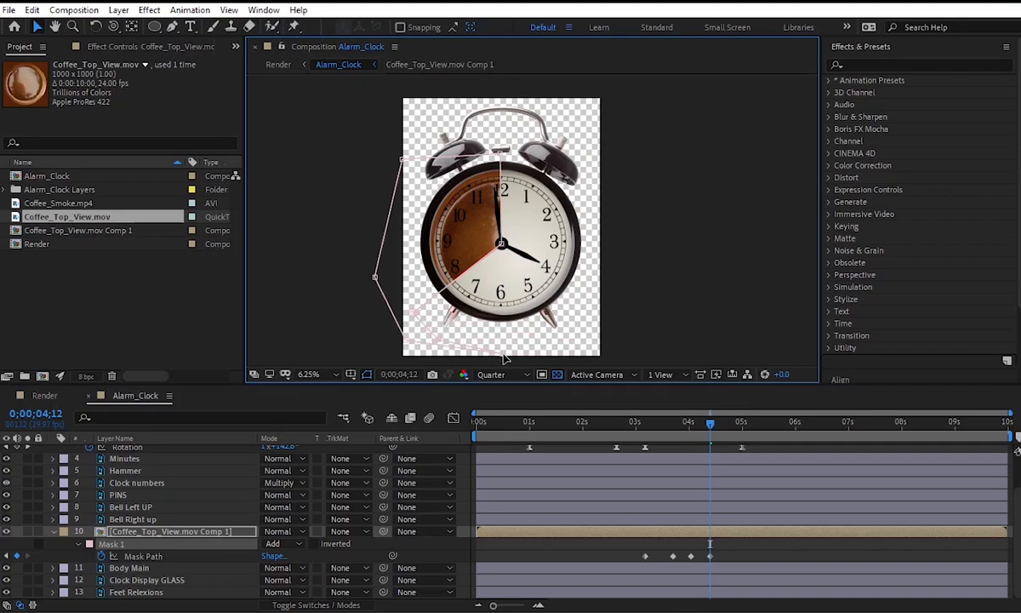
drag(503, 358, 437, 354)
Reshape the mask at 0;00;04;22 so its edge follows the second hand between 10 and 11, with the spare vertices left of the clock.
drag(712, 428, 730, 428)
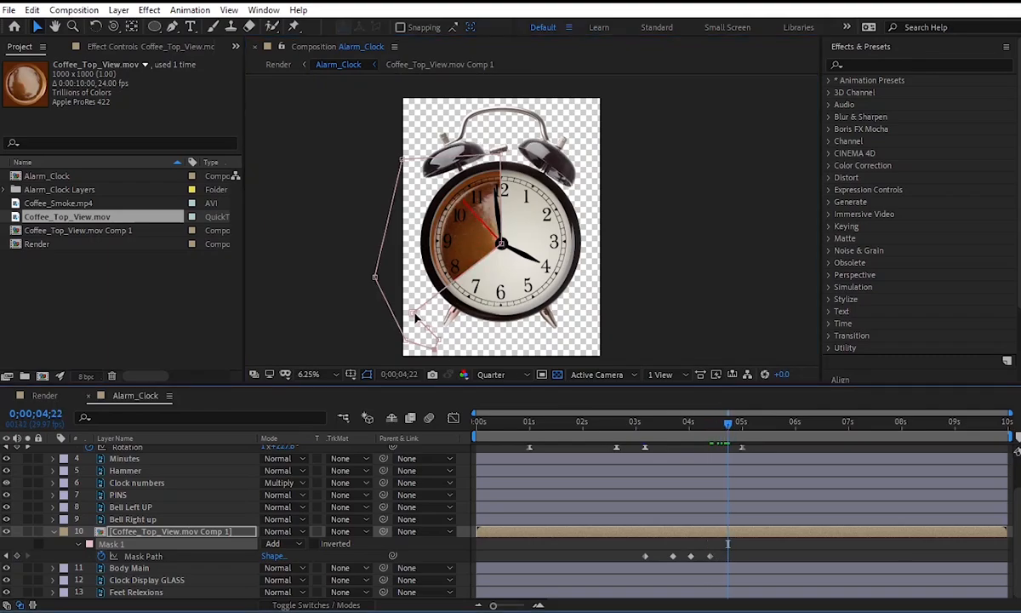
drag(416, 317, 432, 168)
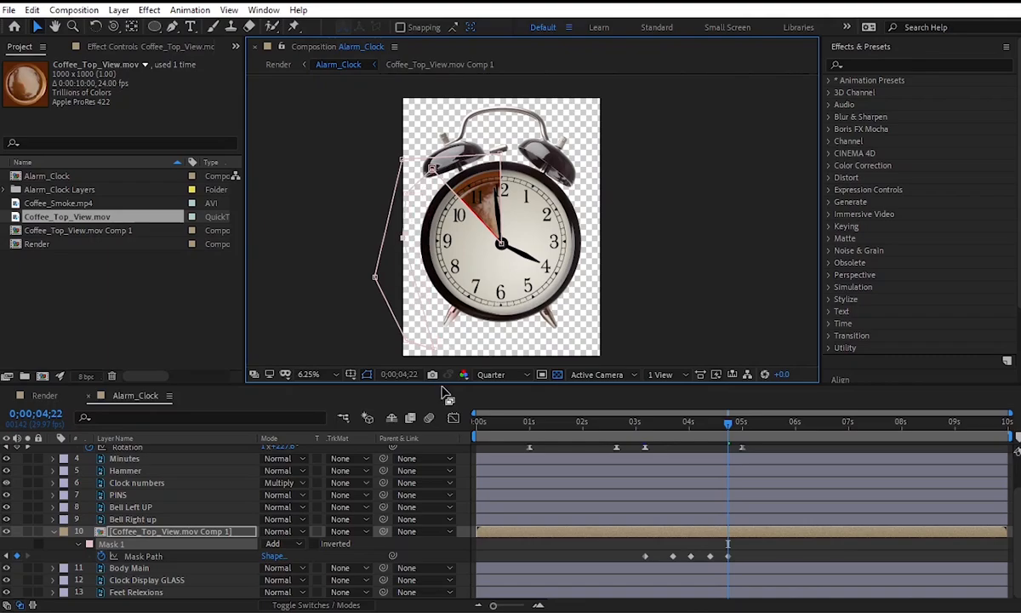
drag(411, 273, 393, 250)
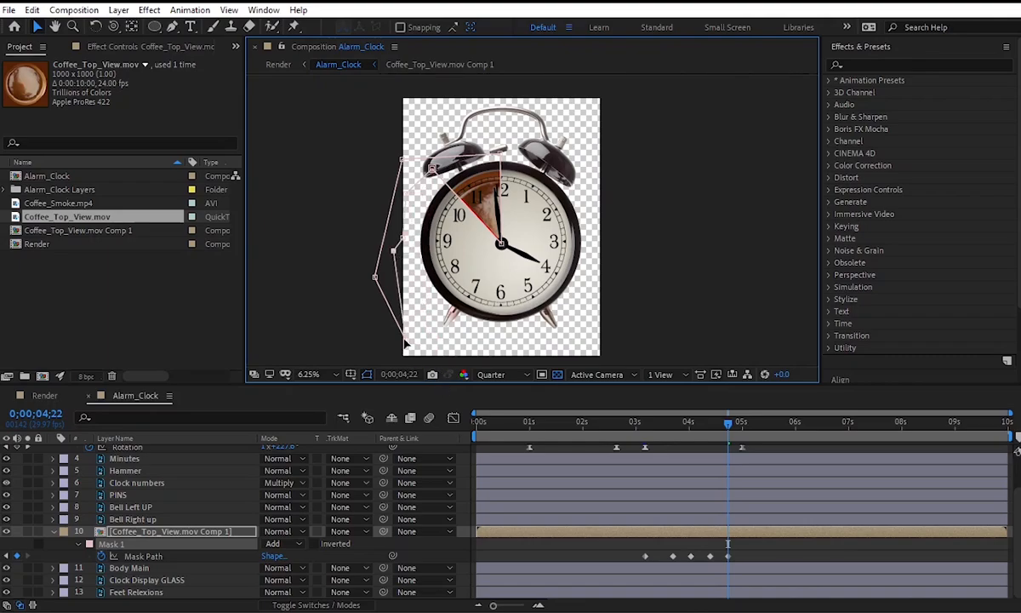
drag(406, 342, 358, 217)
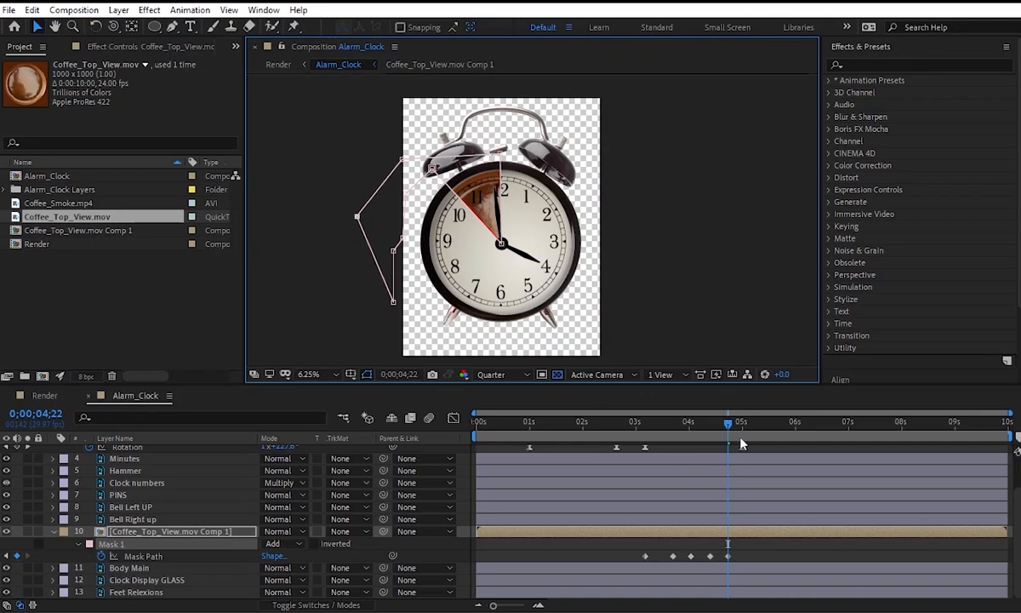
Close the mask at 0;00;05;00 by moving its edge onto the vertical line through 12 and the remaining vertices outside the dial.
drag(730, 423, 743, 423)
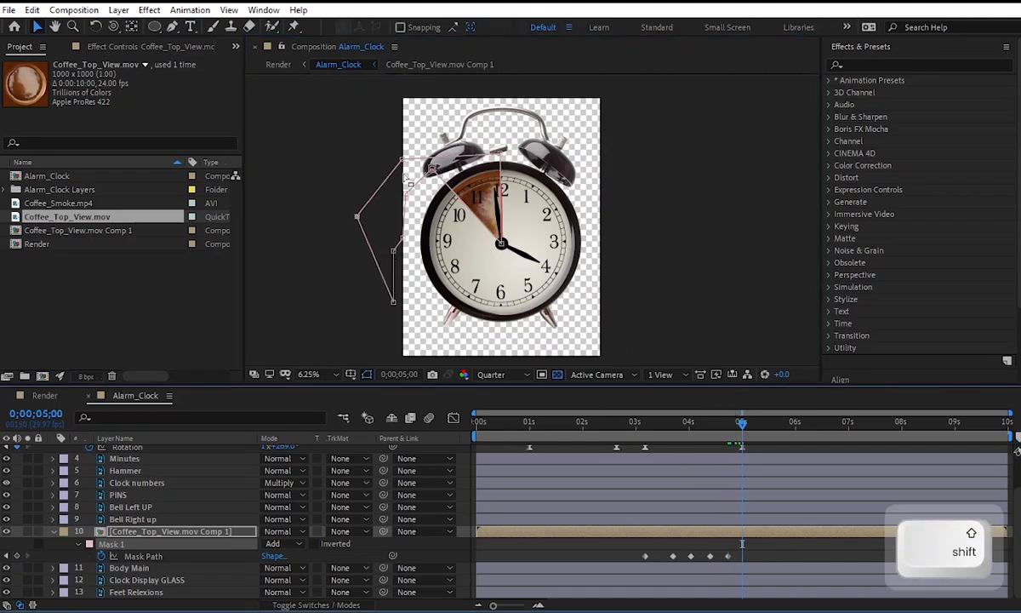
drag(433, 168, 503, 151)
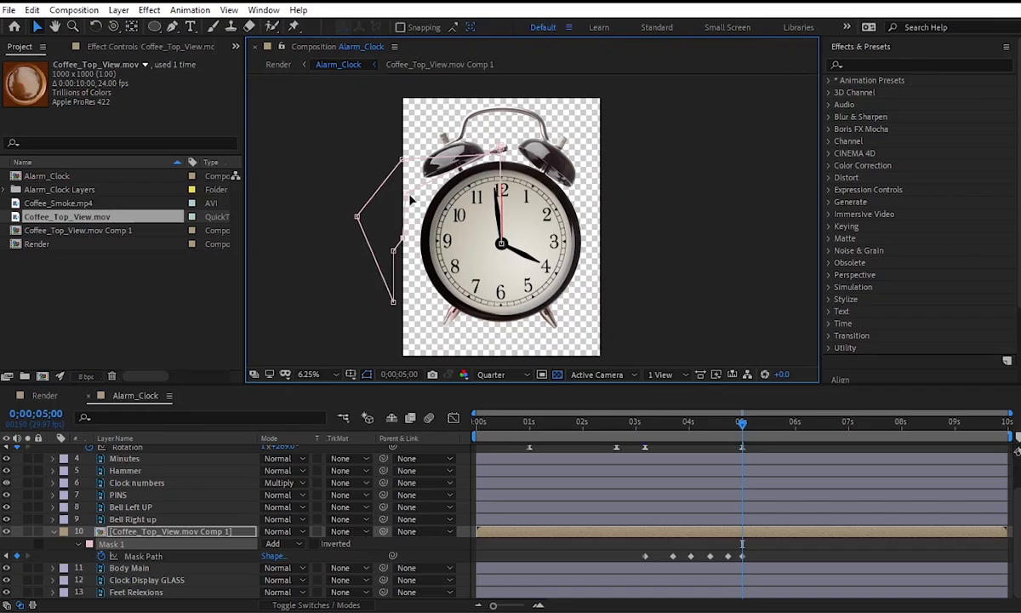
drag(422, 162, 393, 177)
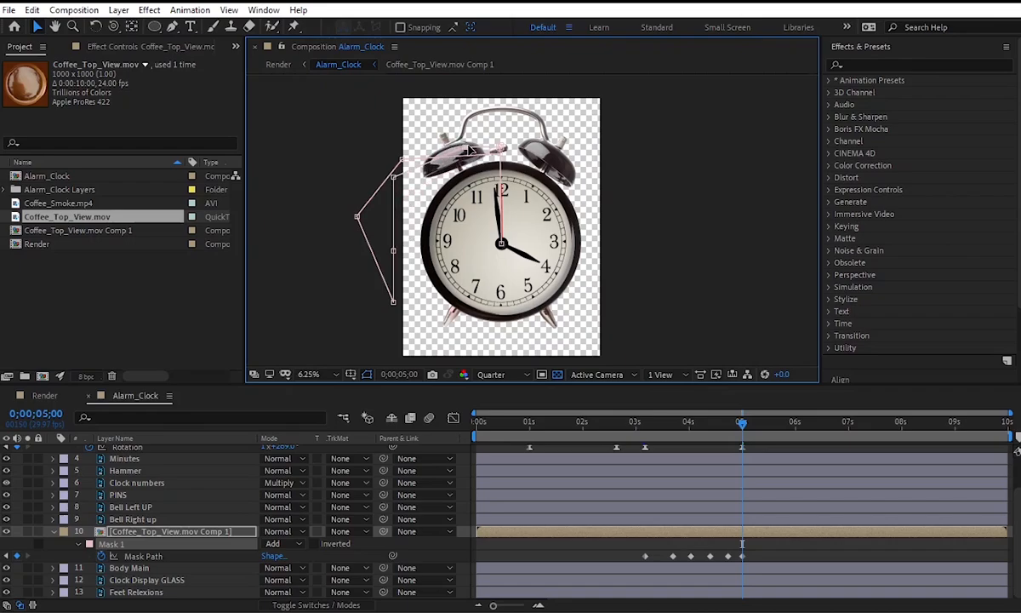
drag(398, 199, 384, 182)
Set the Mask Feather of Mask 1 on the coffee layer to 25 pixels.
drag(684, 420, 713, 432)
click(79, 544)
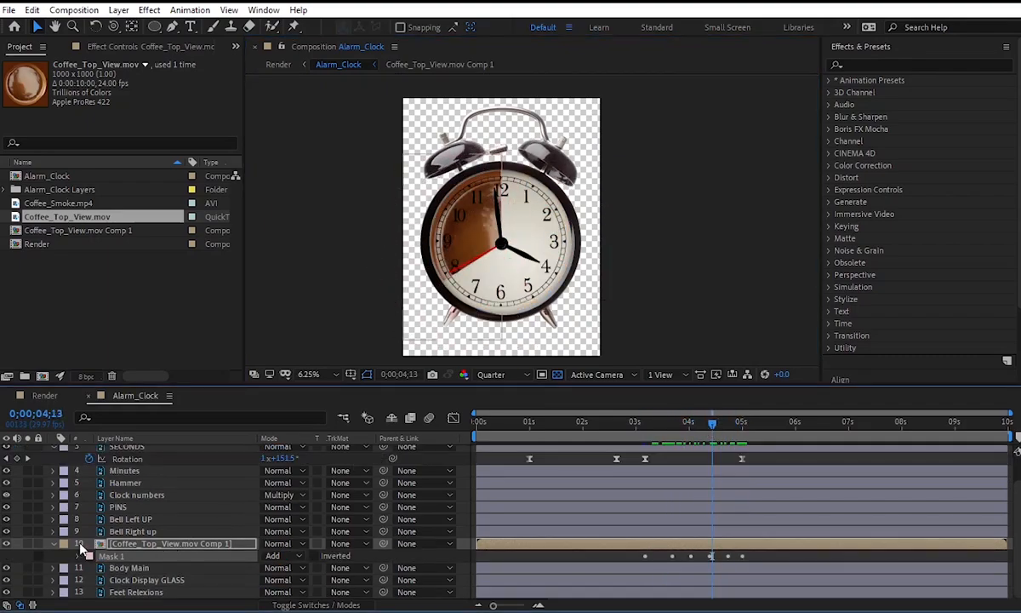
click(81, 556)
click(80, 556)
scroll(153, 538, down, 1)
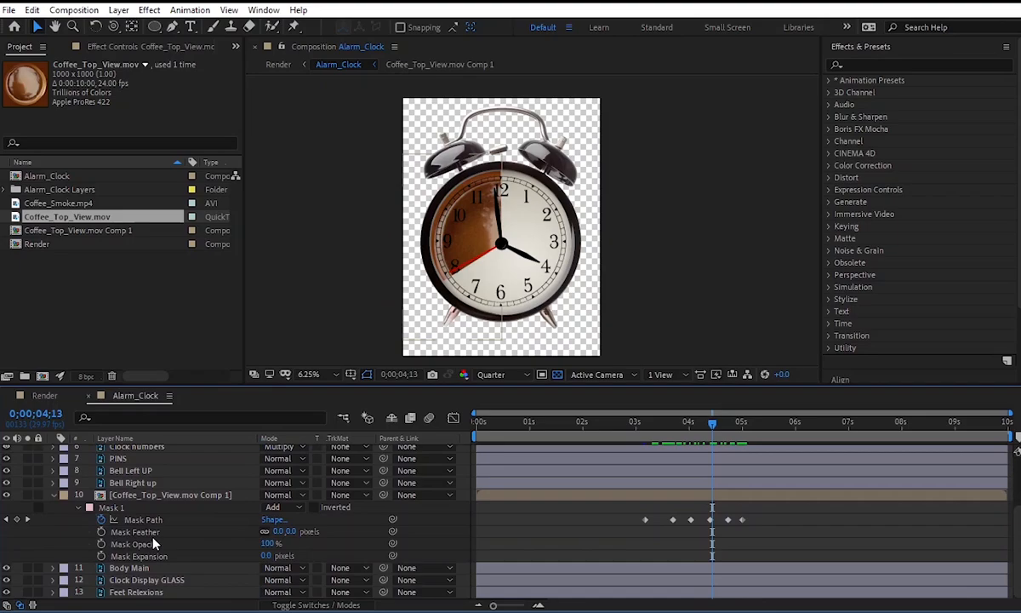
click(269, 531)
text(25)
key(Return)
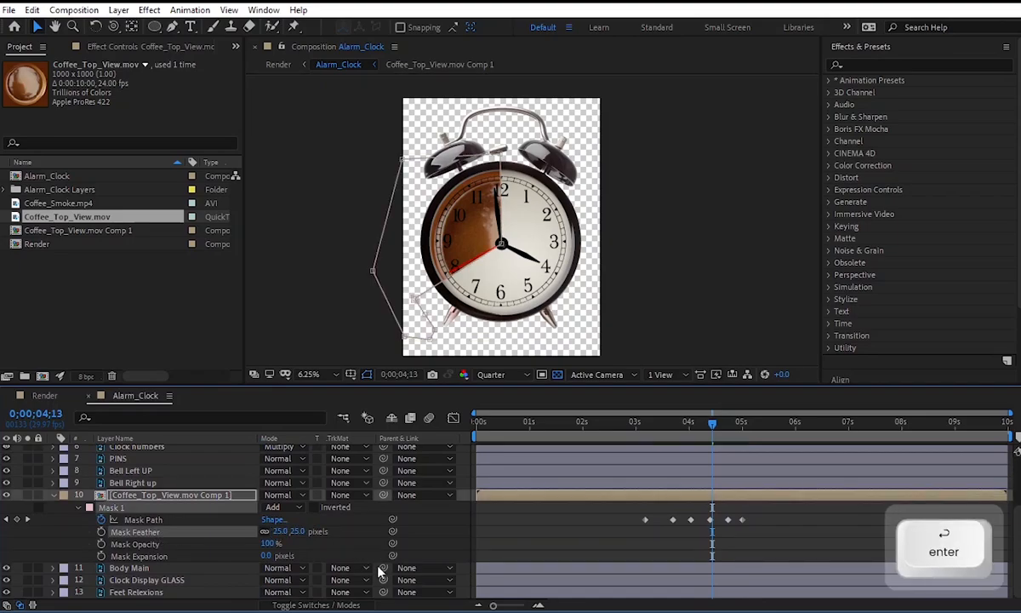
Switch Mask 1's mode from Add to Subtract and preview the coffee reveal from 0;00;02;22.
drag(677, 427, 695, 432)
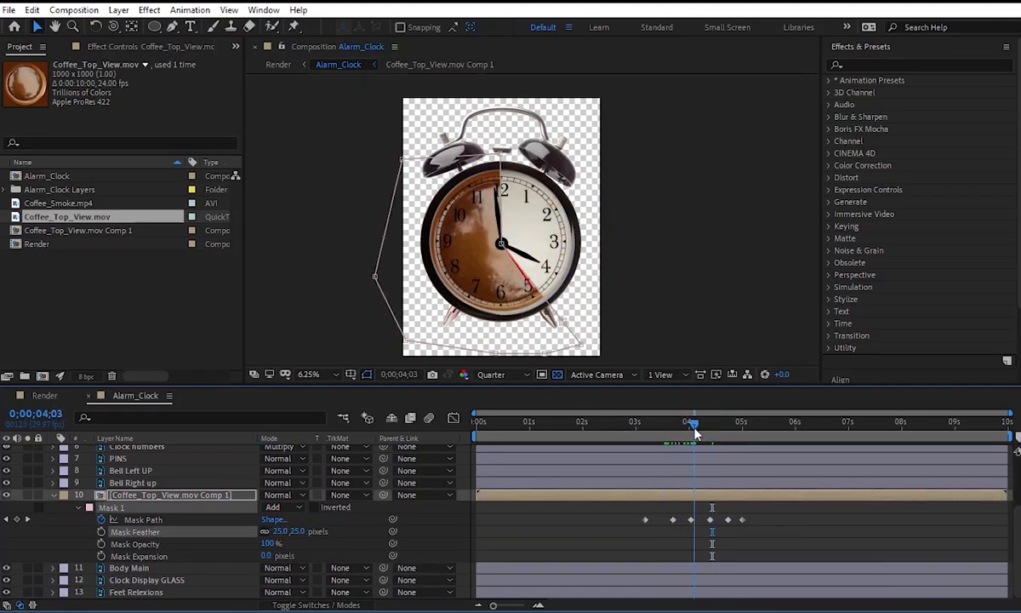
click(274, 508)
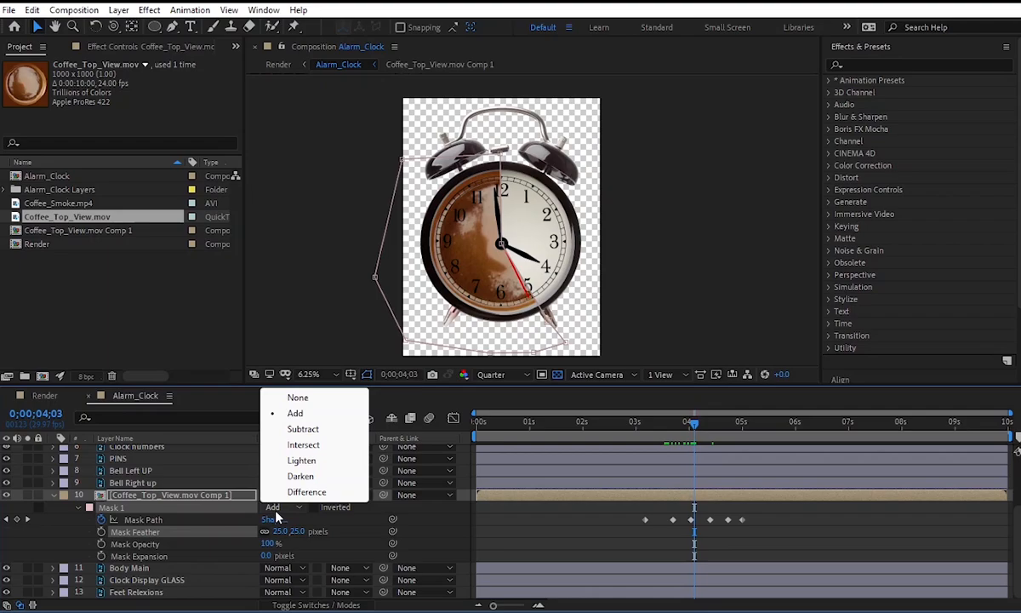
click(303, 427)
drag(673, 429, 621, 428)
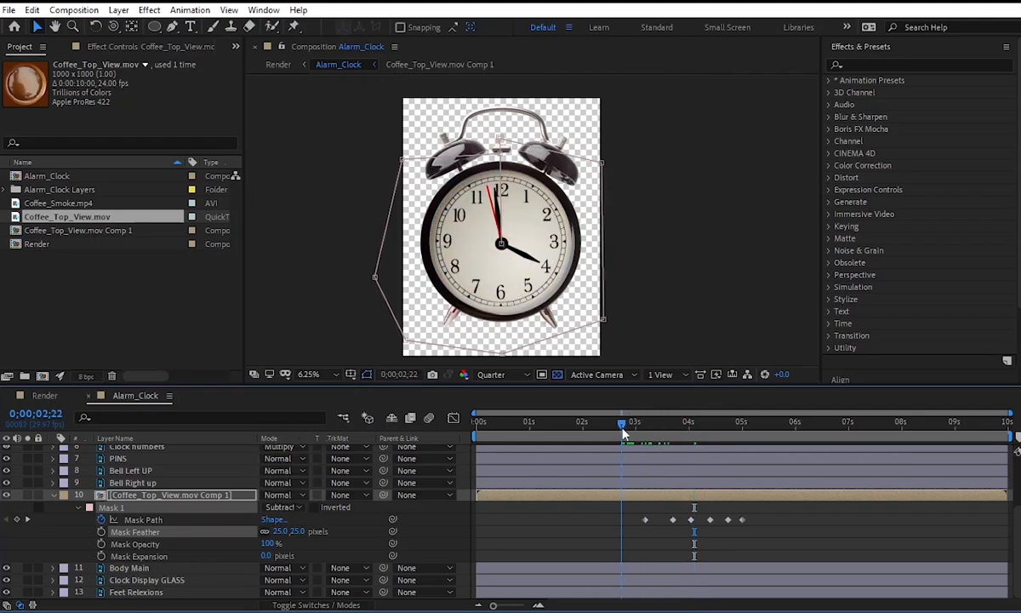
key(space)
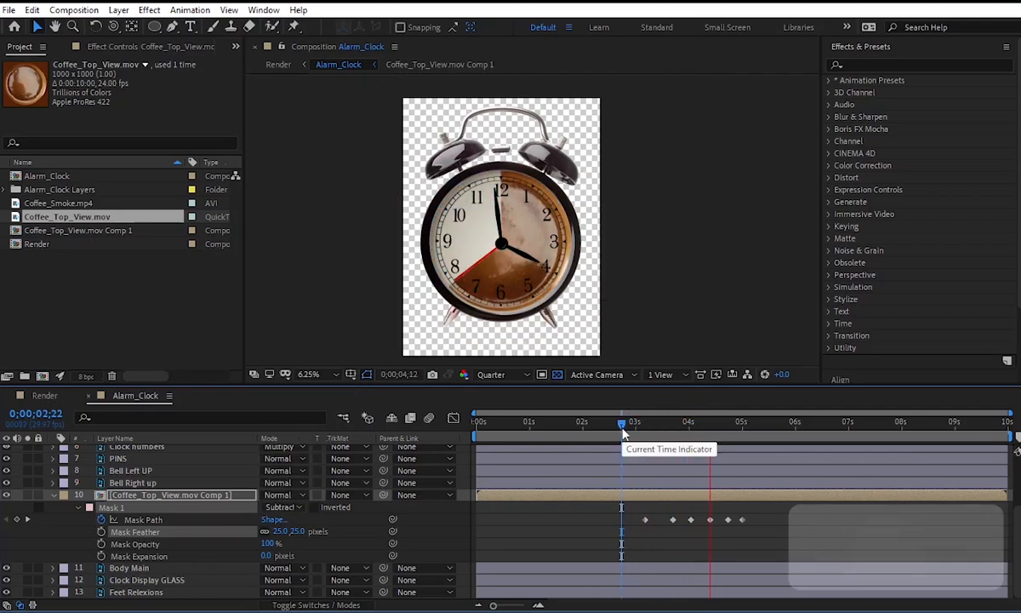
key(space)
Lengthen the incoming ease of the SECONDS Rotation keyframe at 0;00;05;00 in the speed graph and preview from 0;00;02;23.
scroll(762, 506, up, 3)
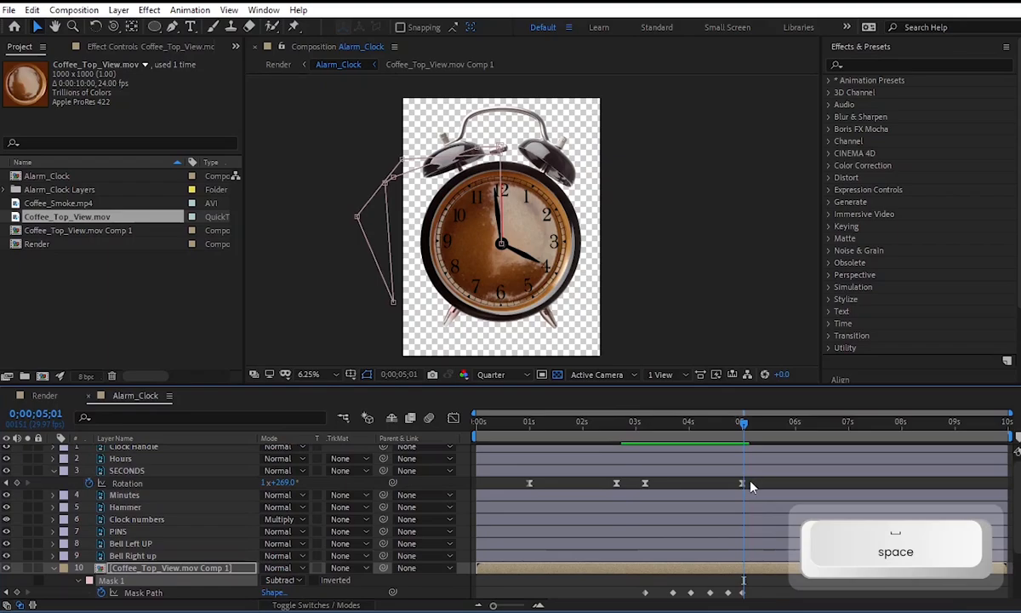
click(743, 482)
shift+click(645, 482)
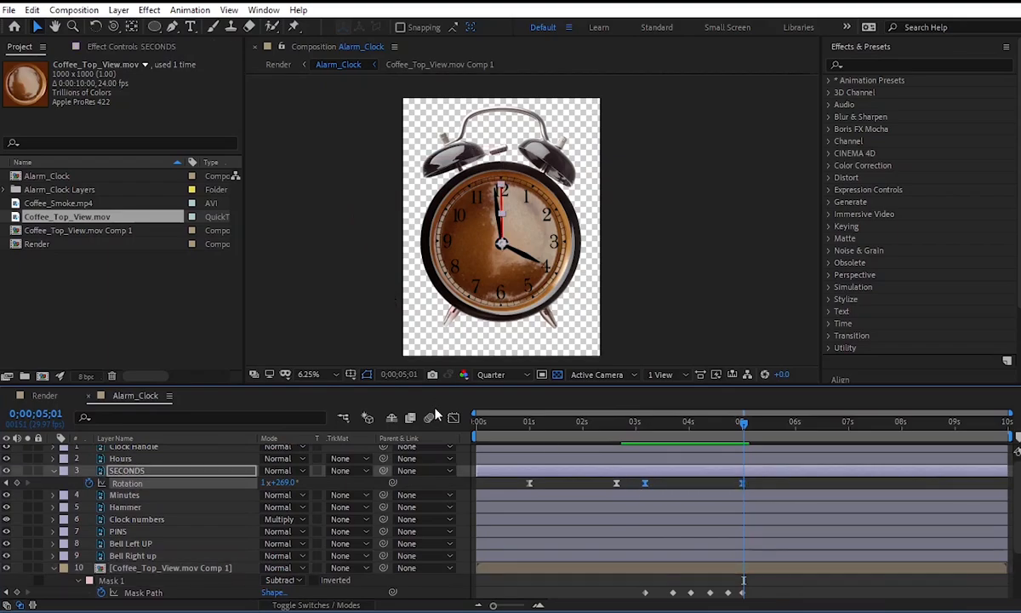
click(454, 417)
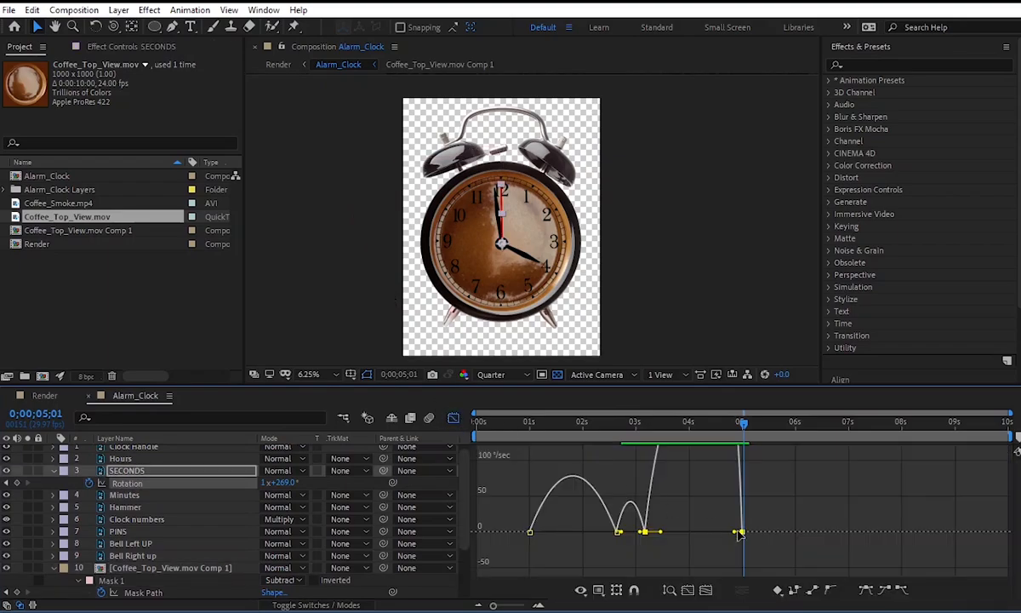
key(ctrl+z)
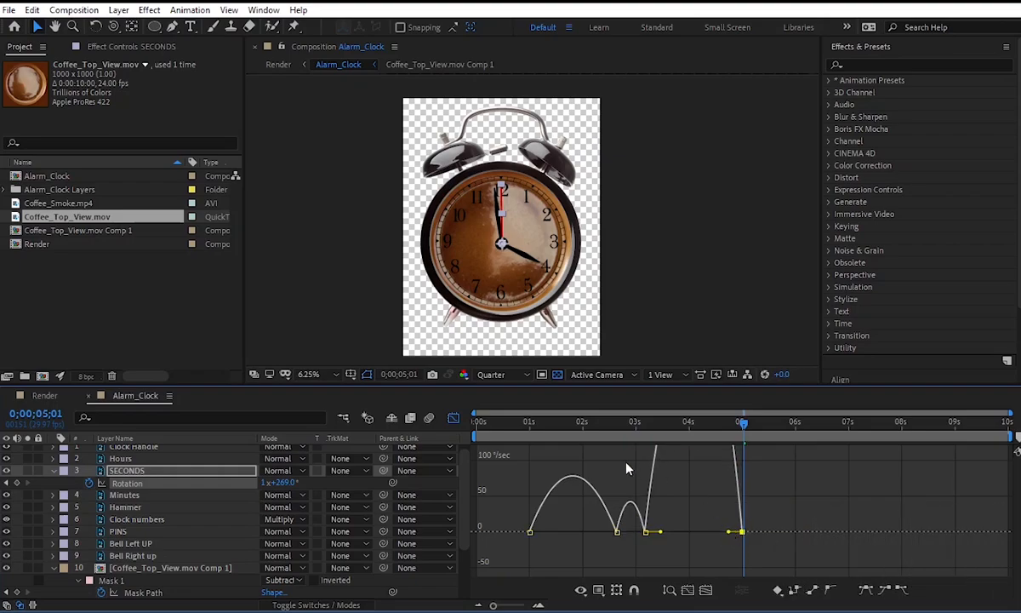
click(624, 434)
key(space)
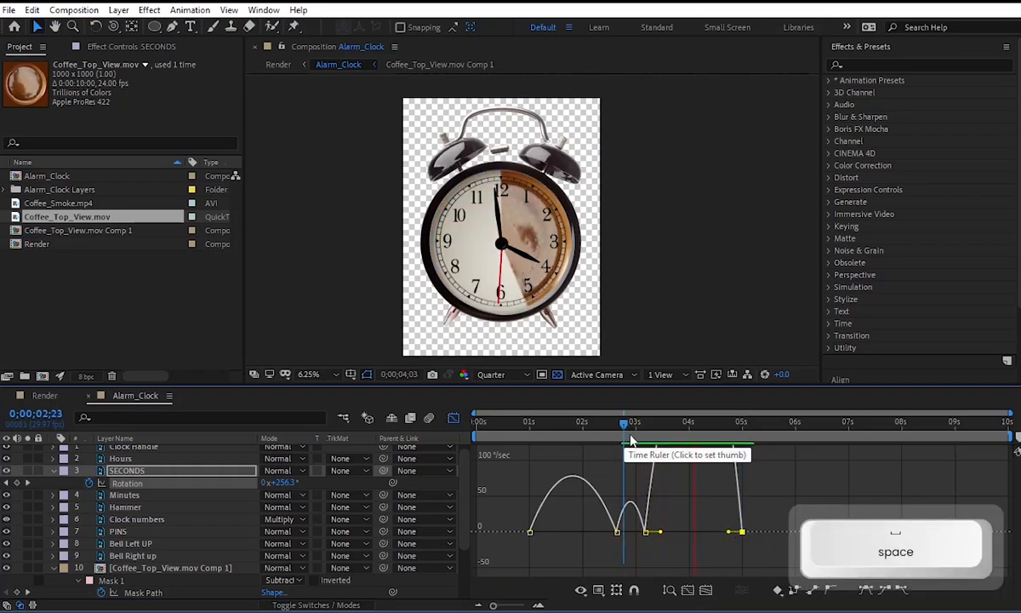
Undo the last speed graph ease change and move the final SECONDS Rotation keyframe earlier to about 0;00;04;22.
key(ctrl+z)
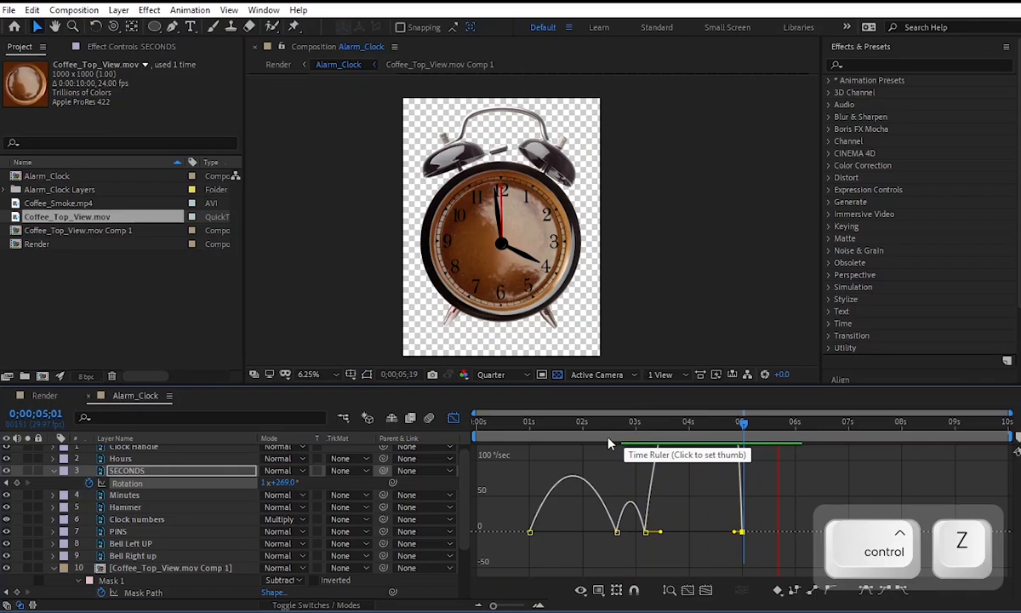
click(453, 418)
key(space)
drag(741, 484, 728, 484)
Compress the coffee layer's Mask Path keyframes in time so the last one lines up with the final SECONDS Rotation keyframe, and preview the reveal.
drag(752, 590, 631, 597)
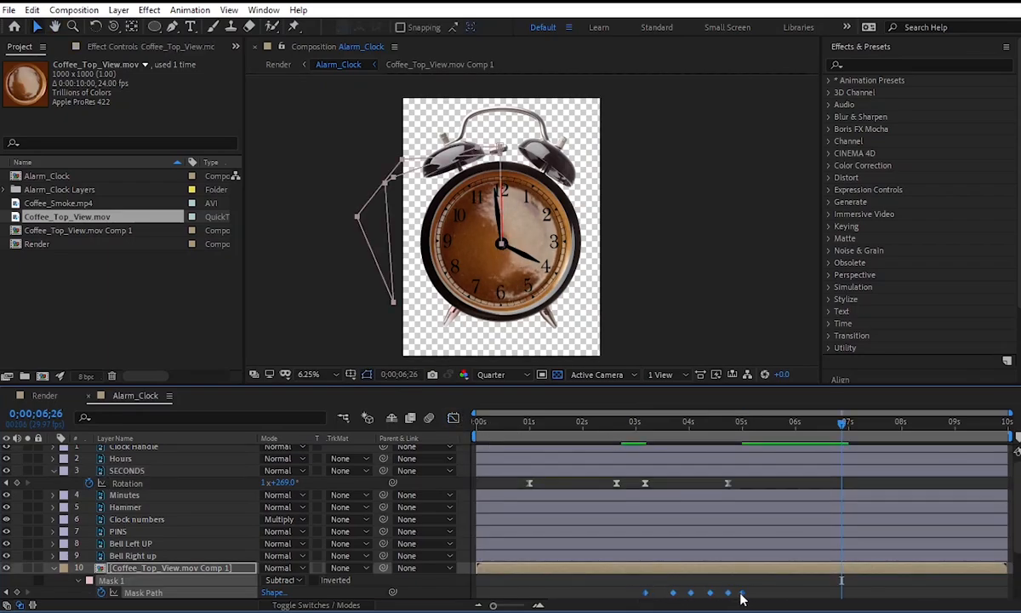
drag(743, 594, 732, 596)
key(ctrl+z)
click(634, 422)
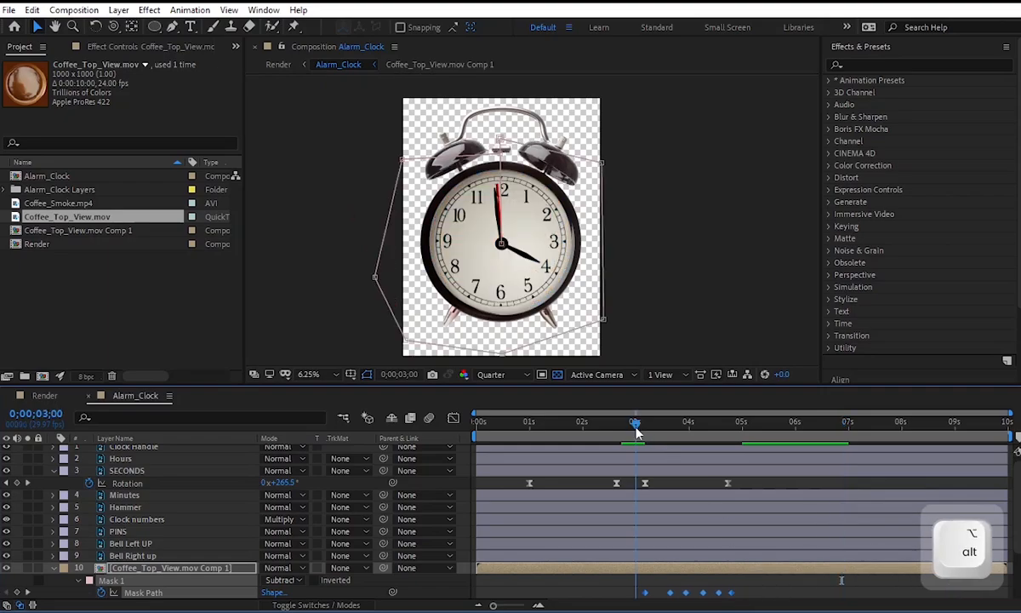
key(space)
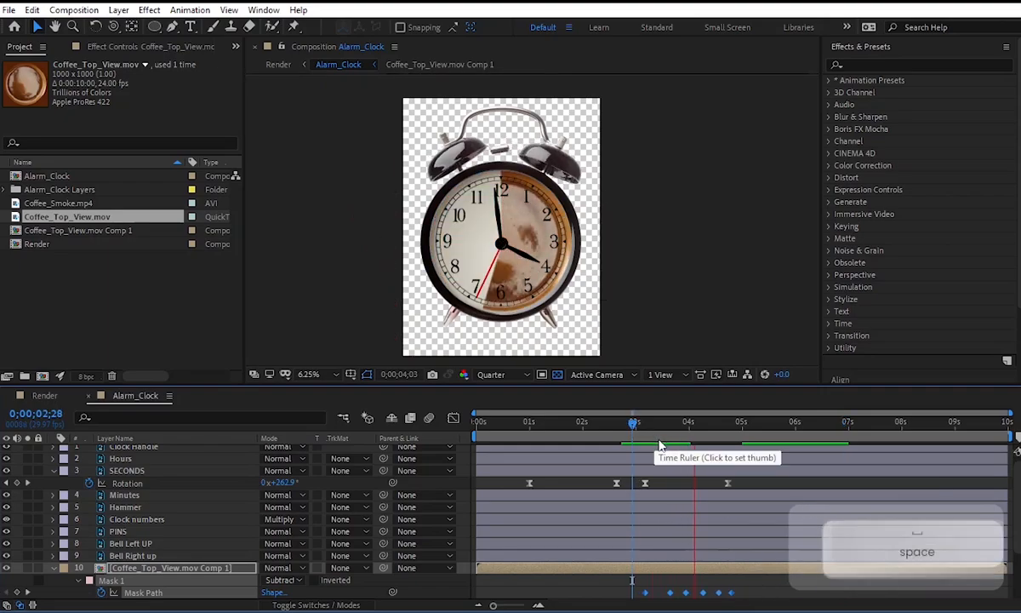
drag(656, 427, 647, 431)
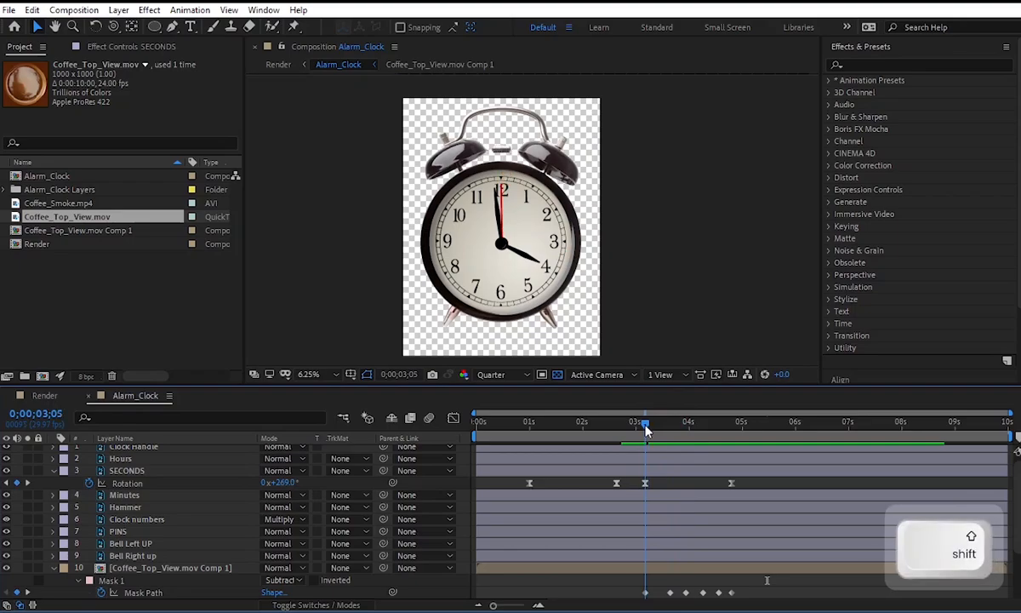
Apply the Invert effect to the Minutes layer at 0;00;03;05.
click(124, 495)
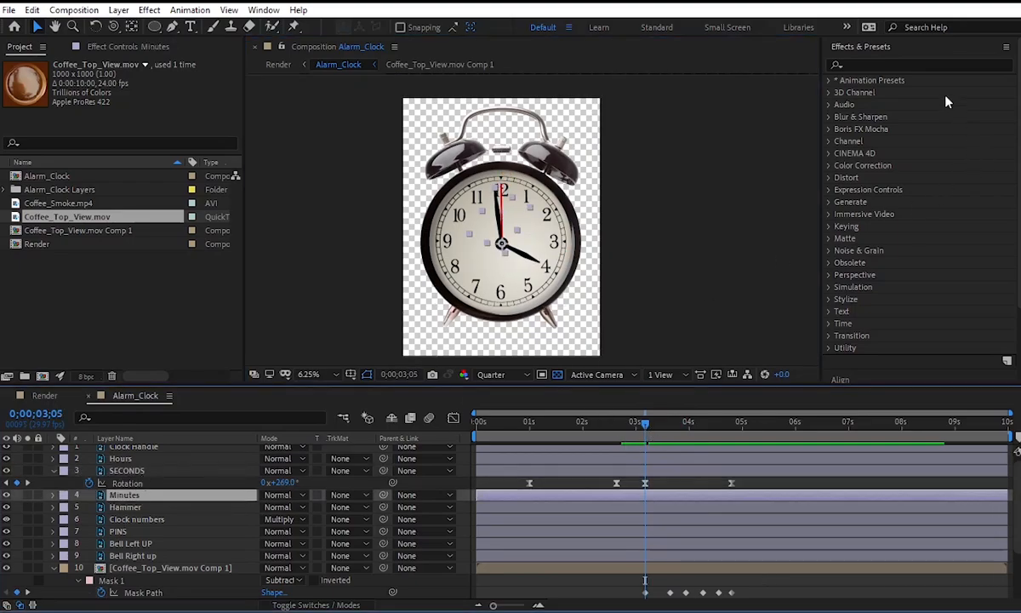
click(916, 65)
text(invert)
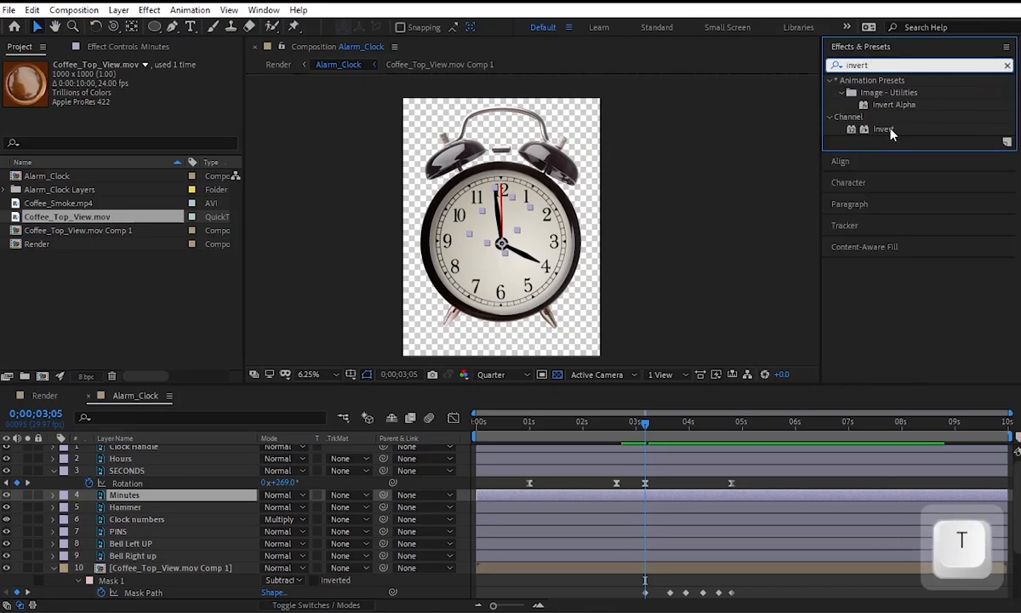
drag(890, 131, 515, 231)
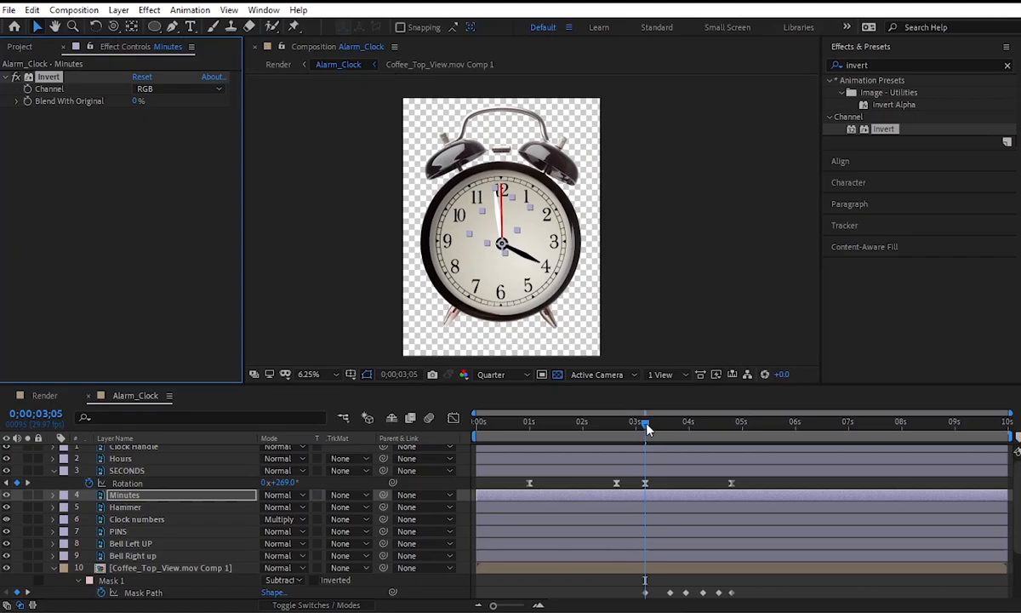
Keyframe Blend With Original in the Minutes layer's Invert effect at 100% just before 0;00;04;00 and 0% at 0;00;04;00.
drag(133, 102, 564, 103)
drag(647, 432, 670, 433)
key(ctrl)
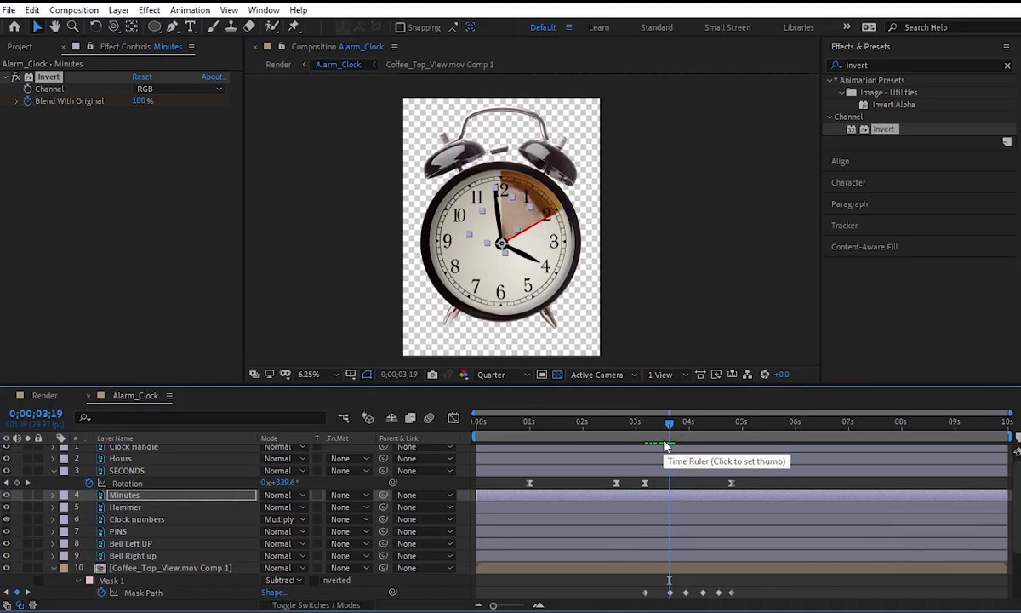
key(u)
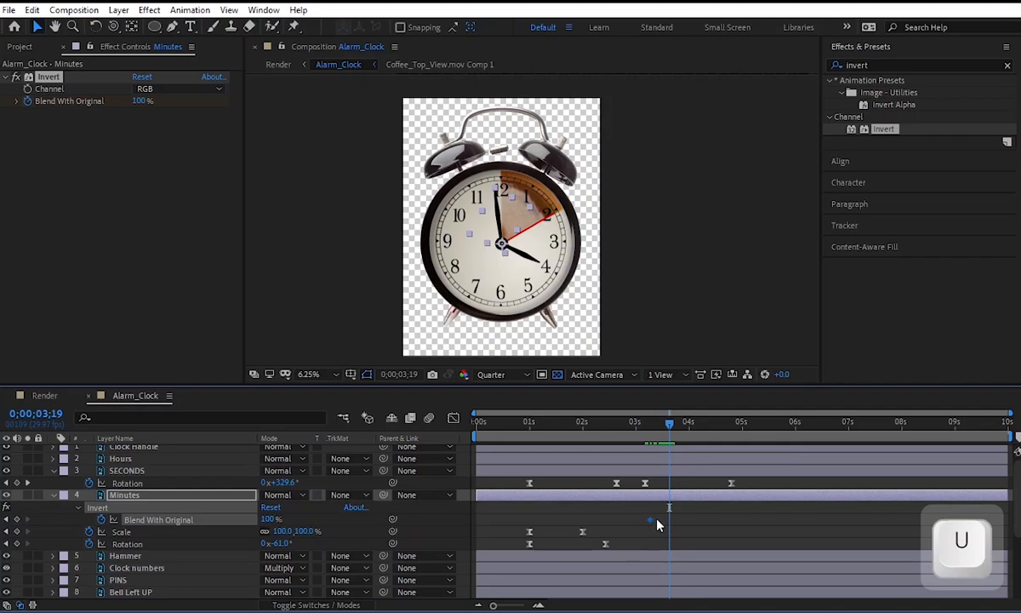
drag(657, 520, 667, 521)
drag(669, 433, 689, 434)
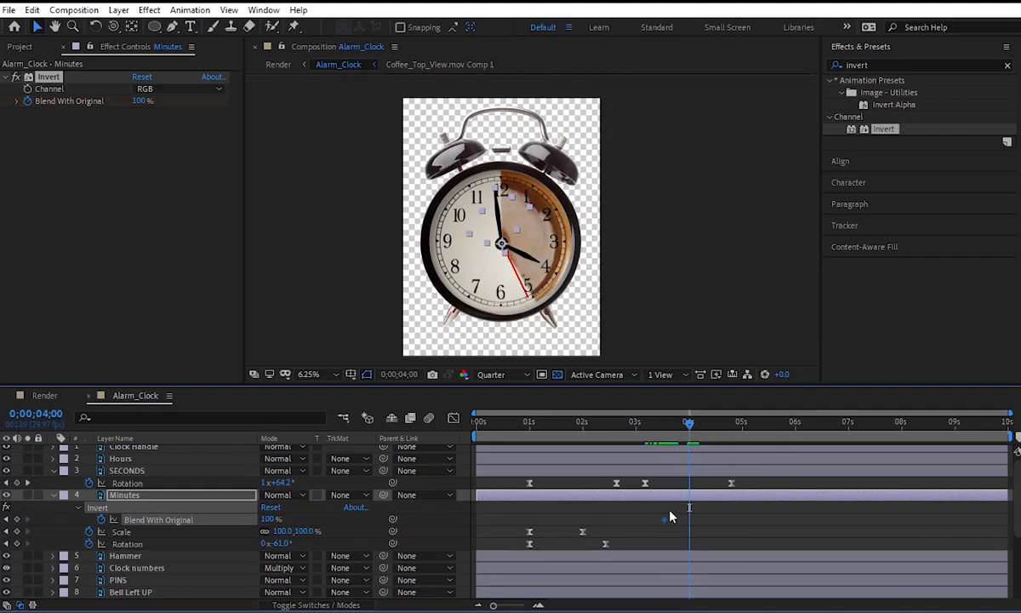
drag(668, 521, 684, 523)
text(0)
key(Return)
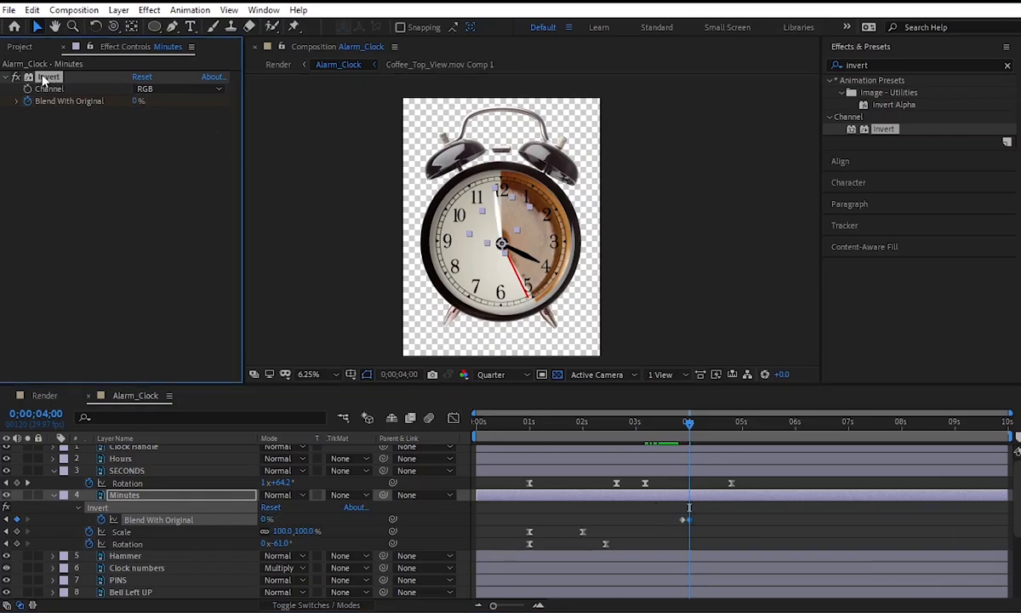
Copy the keyframed Invert effect from Minutes to the Hours layer and preview the colour change from 0;00;03;21.
key(ctrl+c)
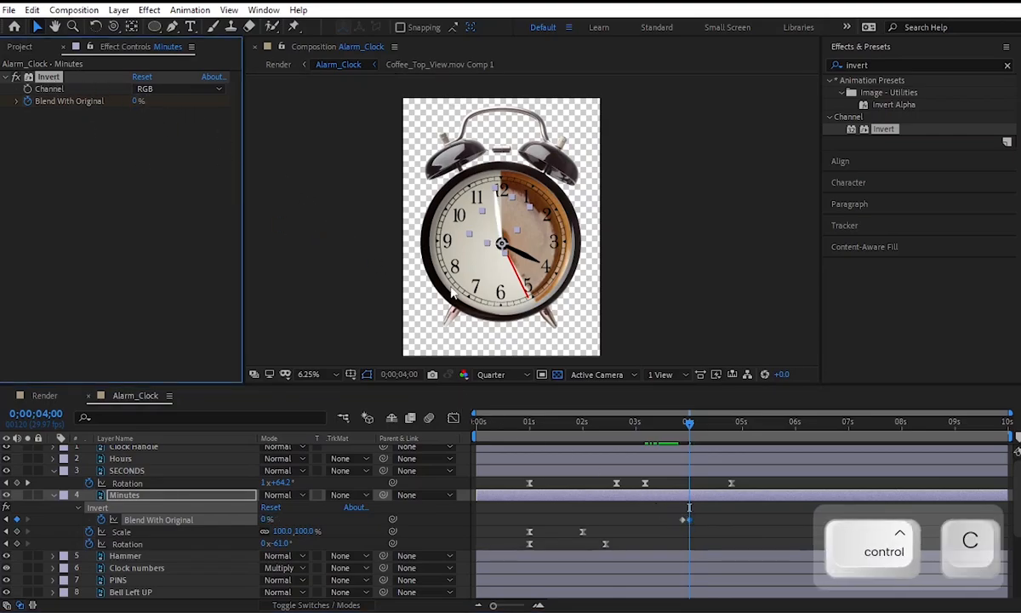
click(661, 471)
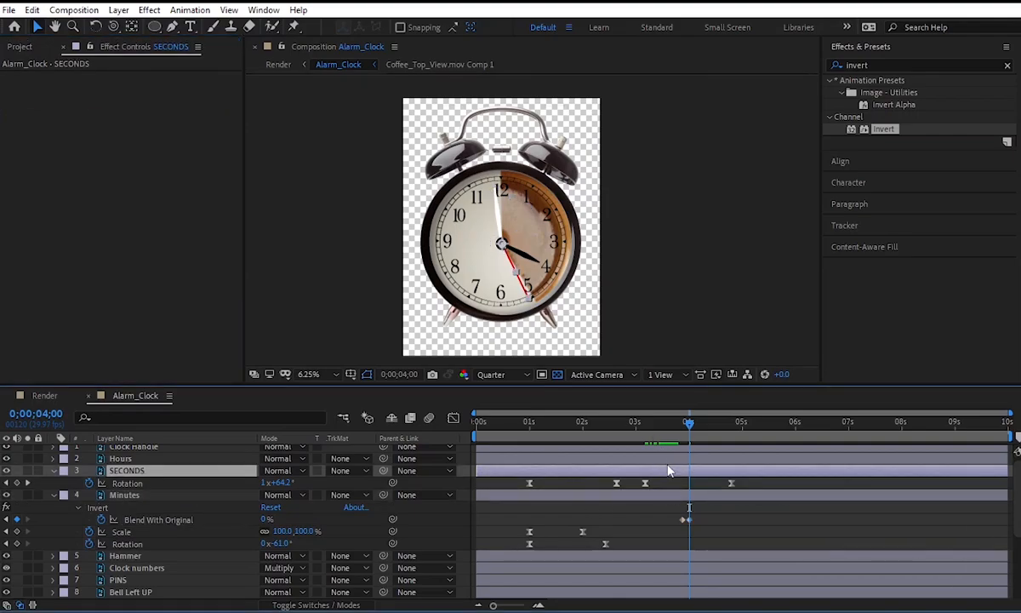
click(665, 461)
key(ctrl+v)
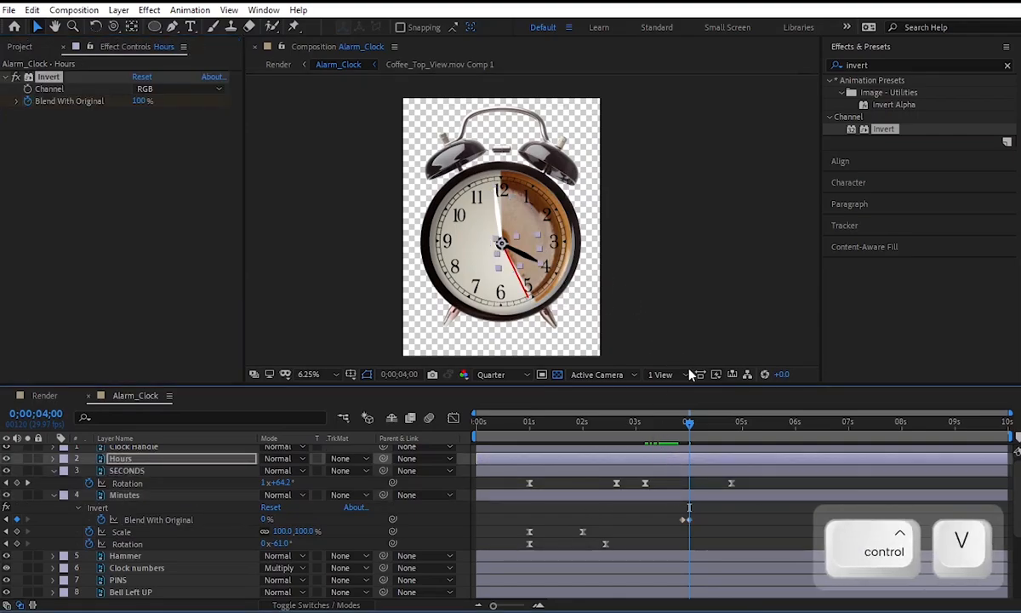
key(space)
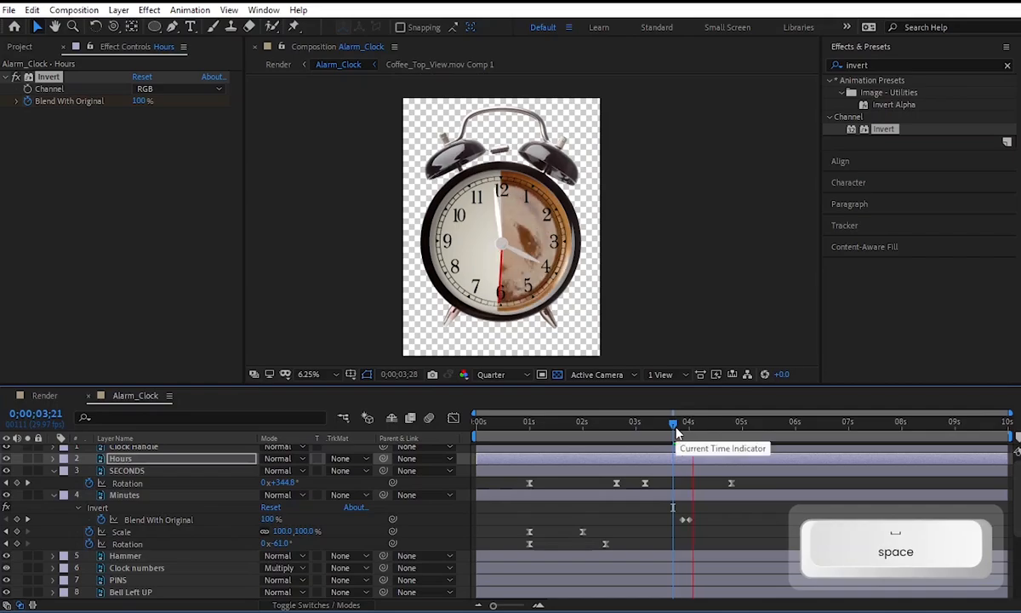
key(space)
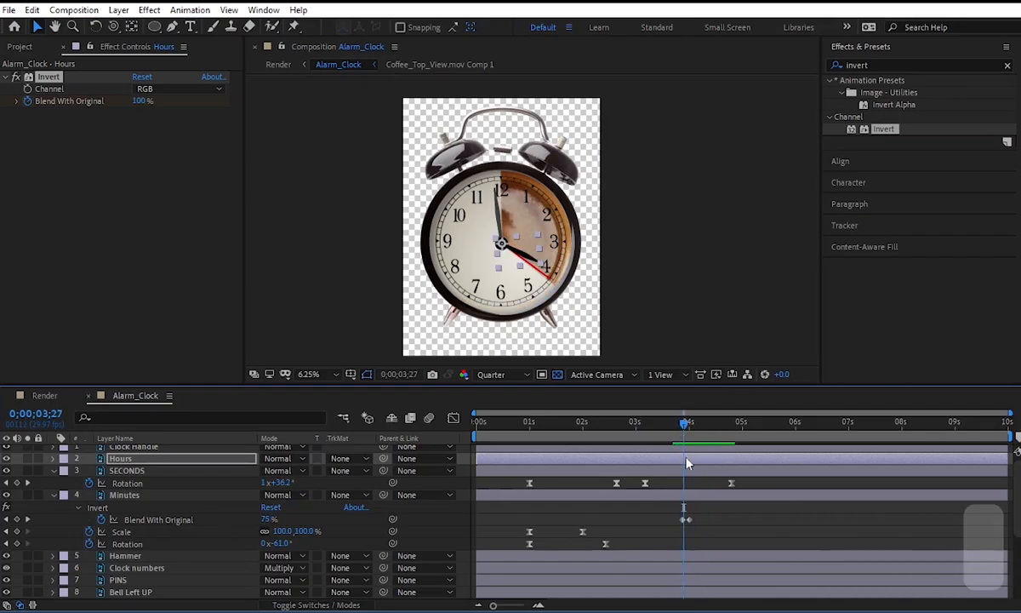
Move the Hours layer's Blend With Original keyframes slightly earlier than those of Minutes and preview from 0;00;03;13.
key(u)
drag(686, 484, 678, 486)
key(space)
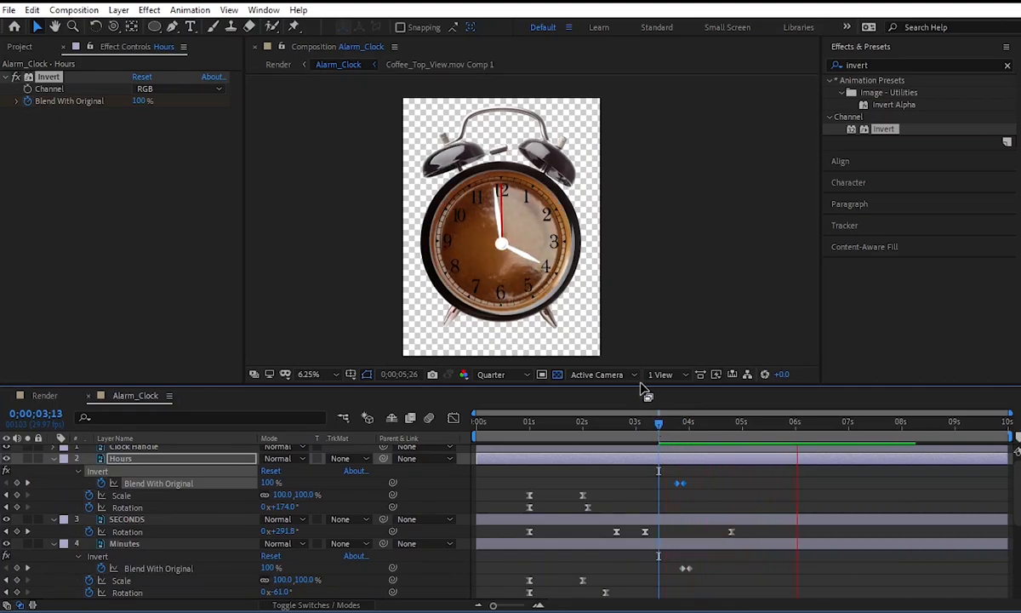
key(space)
key(alt)
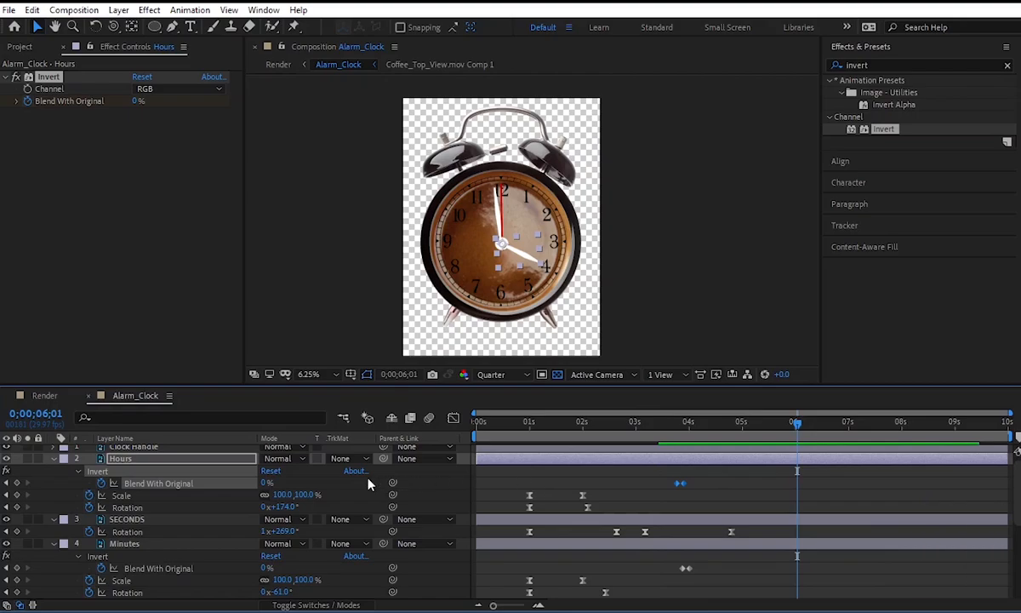
Collapse the revealed properties of all layers in Alarm_Clock and deselect the layers.
key(ctrl+a)
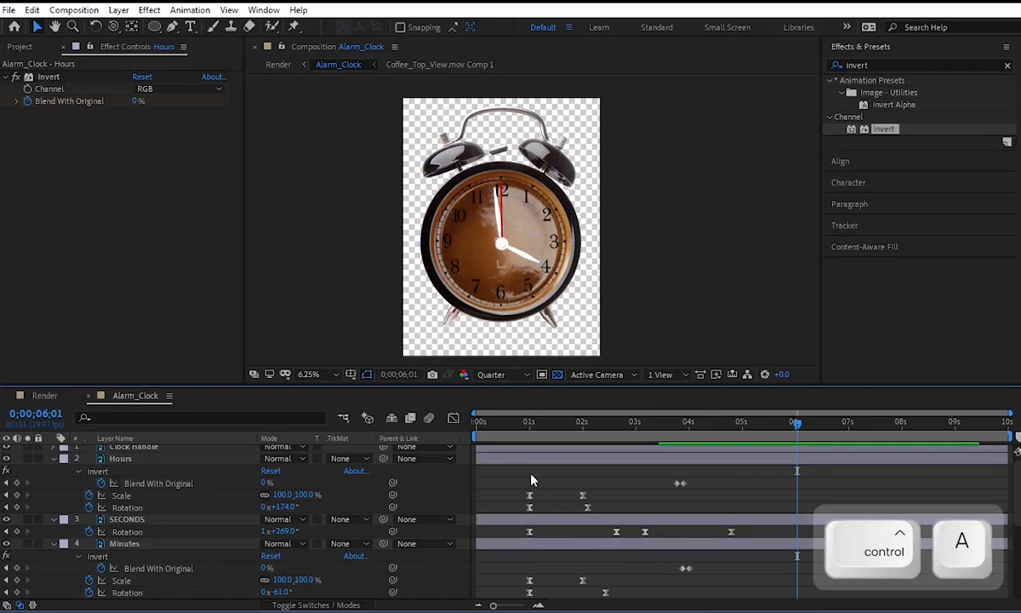
scroll(545, 479, down, 3)
key(u)
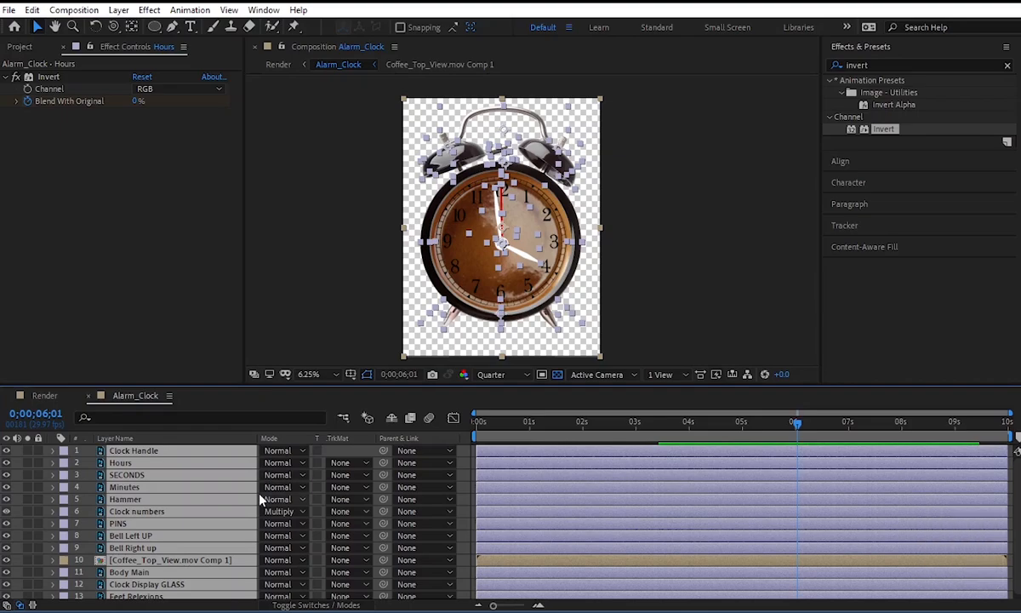
click(19, 46)
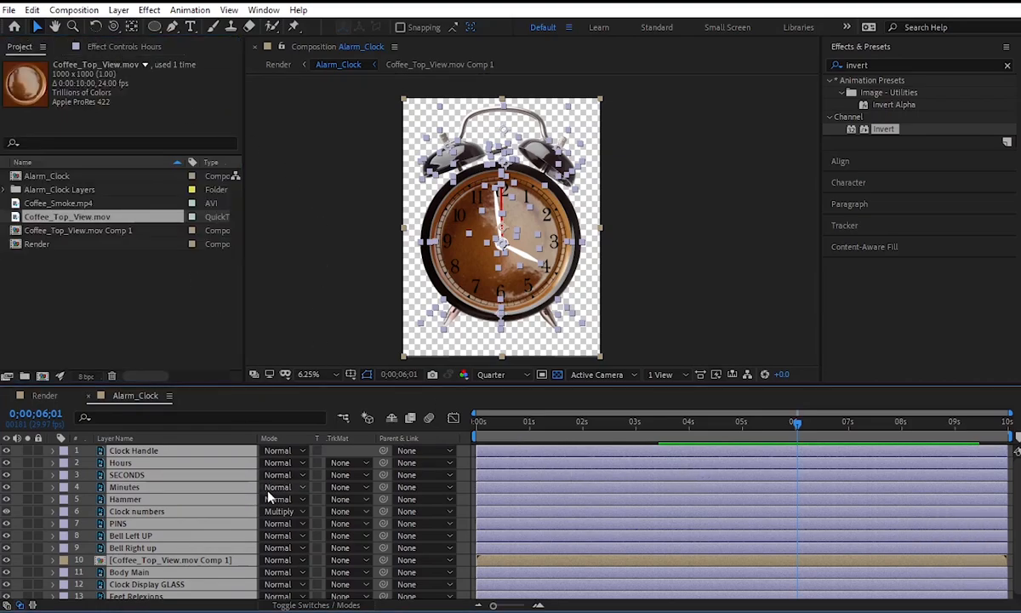
click(46, 489)
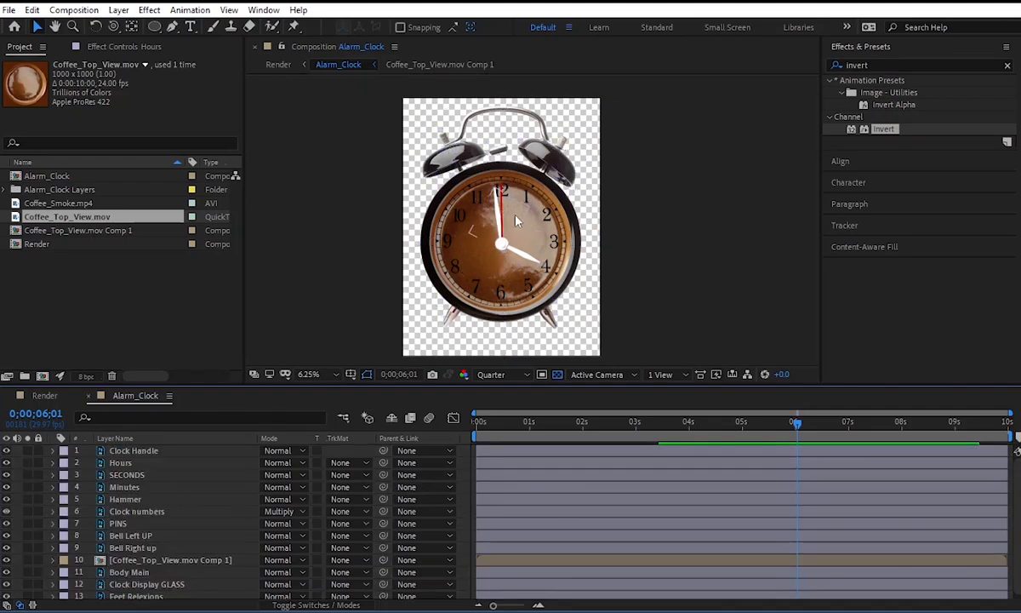
Add a 100% Opacity keyframe to the Clock numbers layer at 0;00;03;00.
click(524, 193)
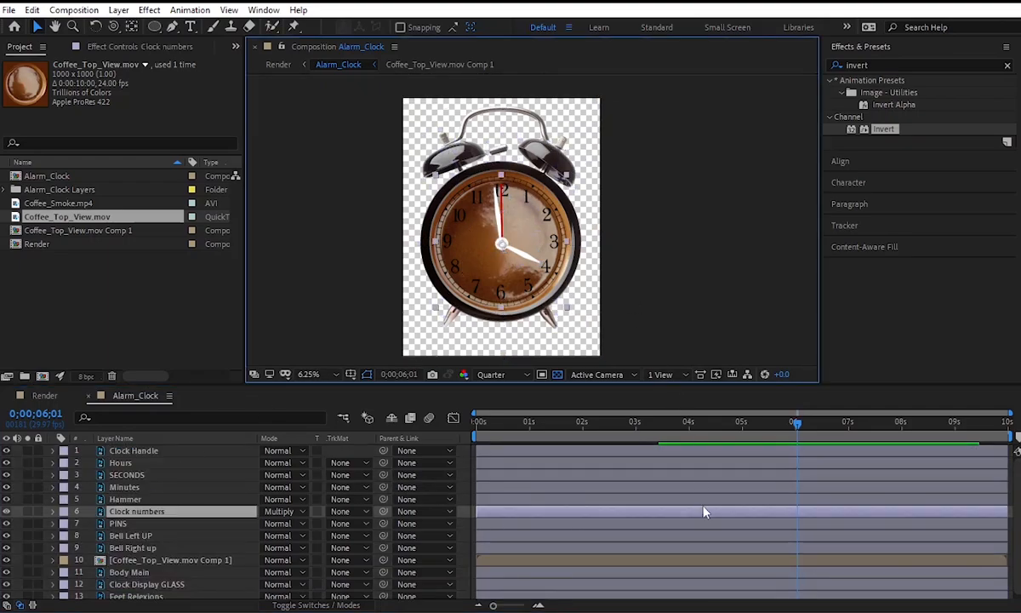
drag(696, 424, 657, 478)
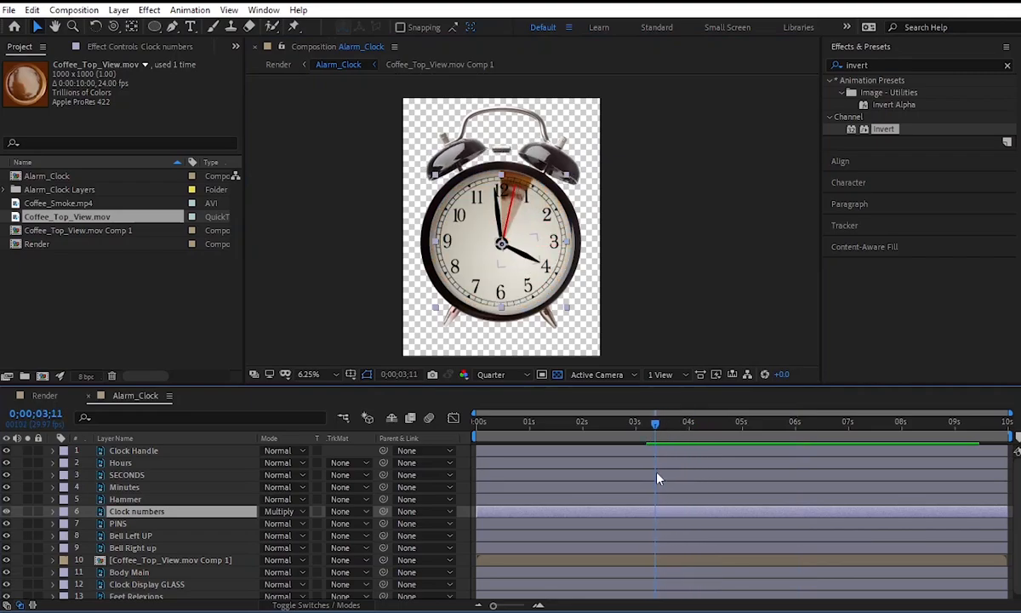
key(t)
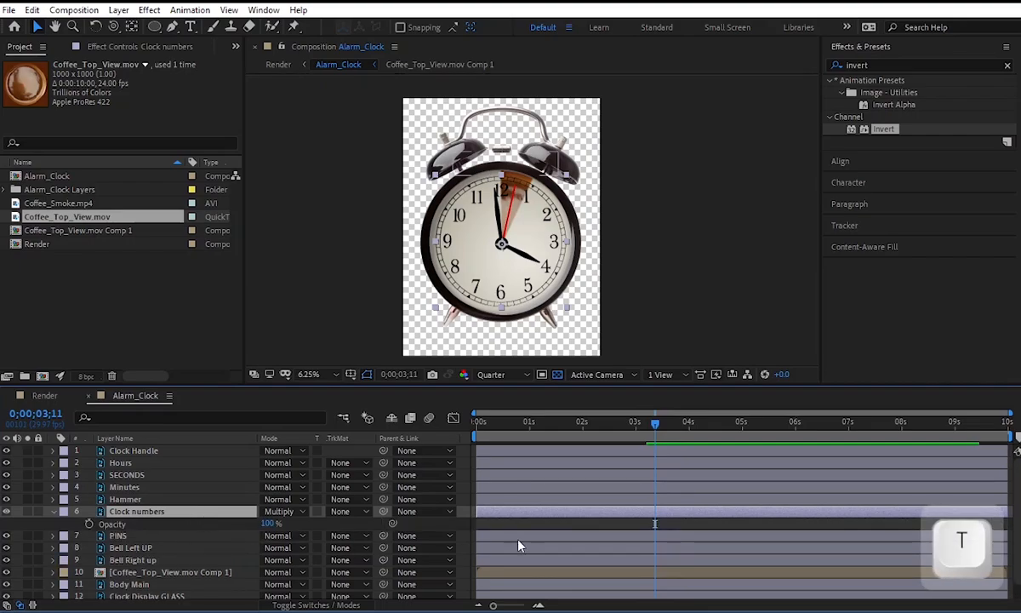
click(91, 523)
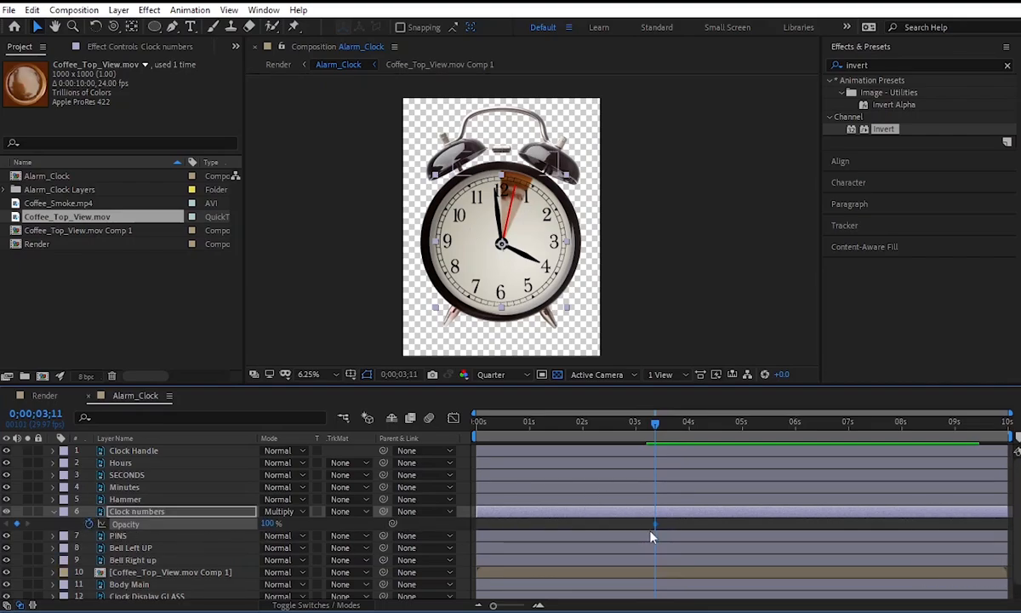
click(636, 443)
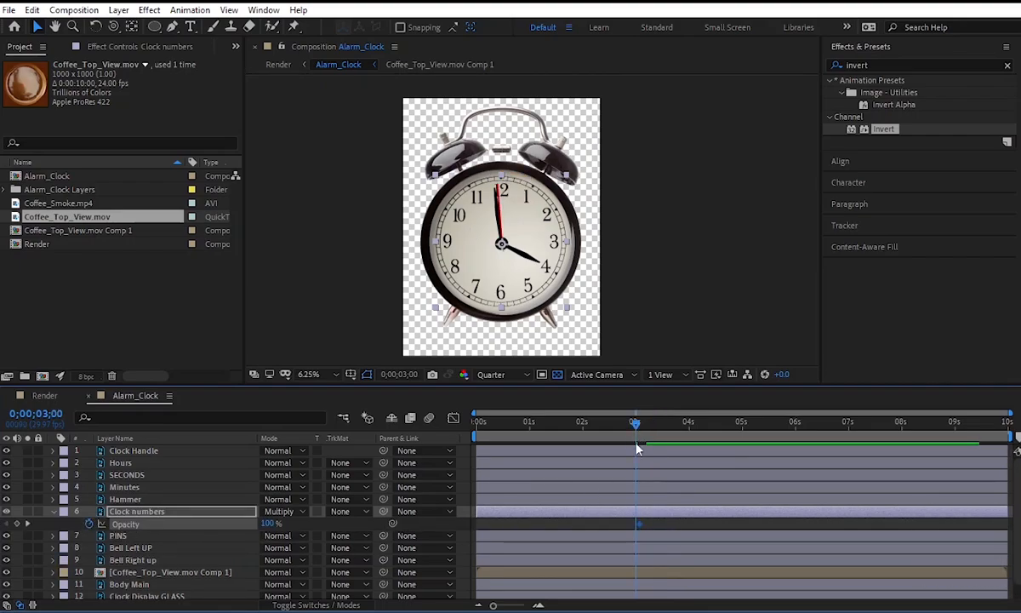
drag(638, 525, 635, 524)
Set the Clock numbers Opacity to 0% at 0;00;03;07 and preview the fade from 0;00;03;00.
drag(636, 425, 652, 431)
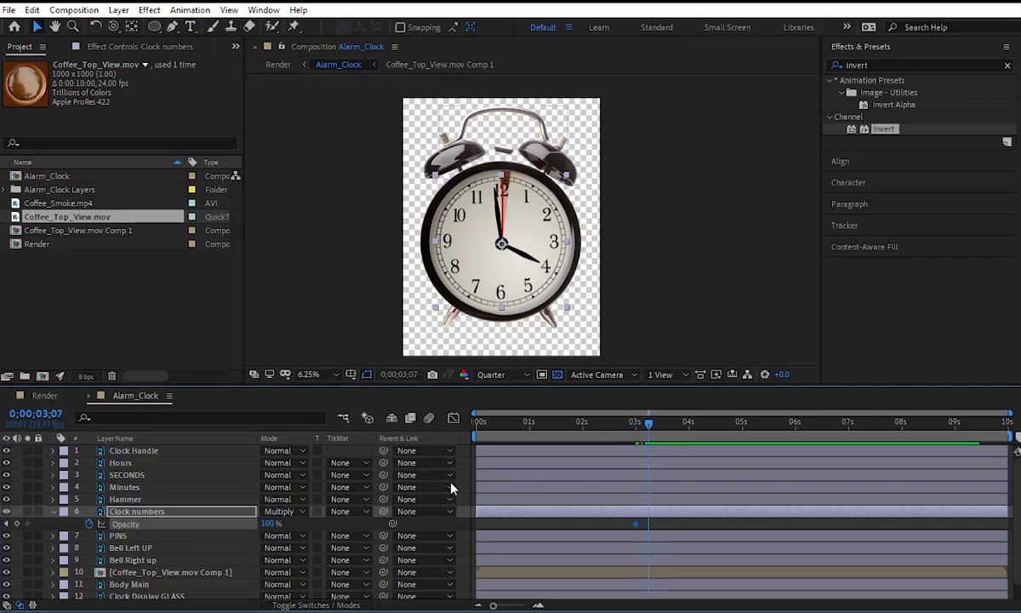
text(0)
key(Return)
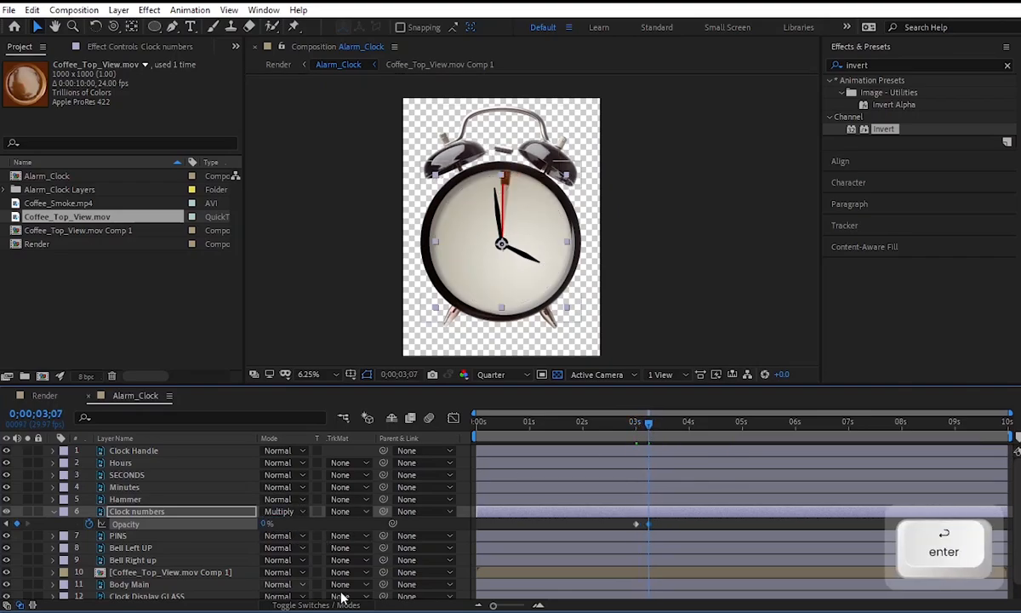
key(space)
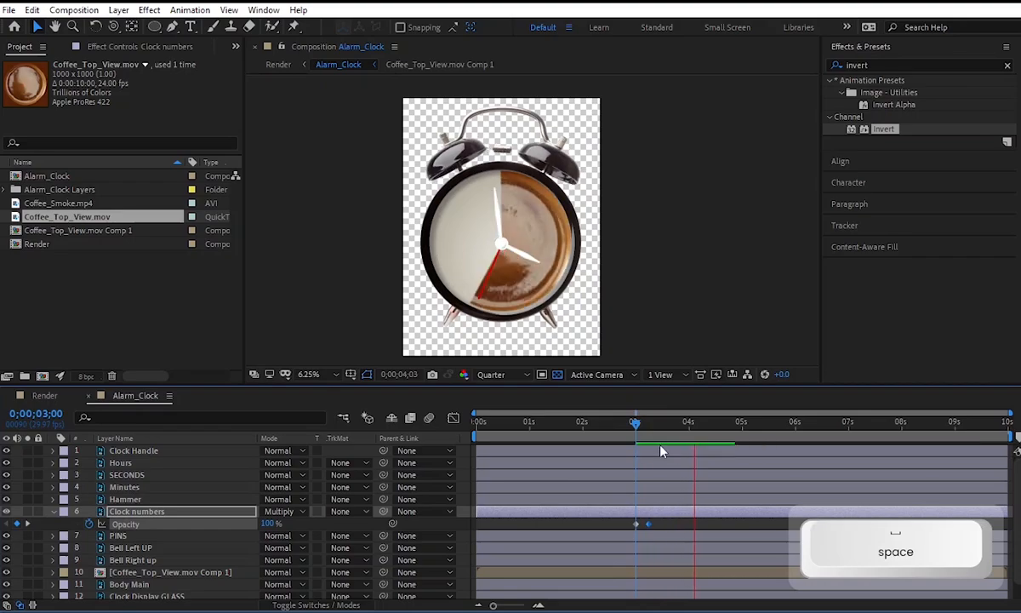
Shift both Clock numbers Opacity keyframes later so the fade starts at about 0;00;03;08, and preview it.
click(643, 428)
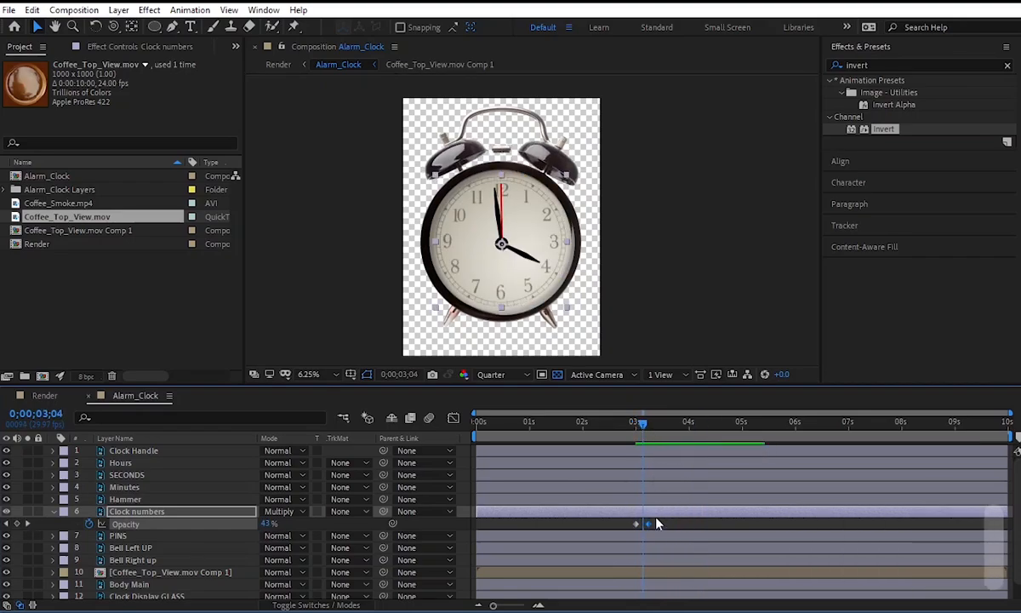
drag(645, 528, 660, 527)
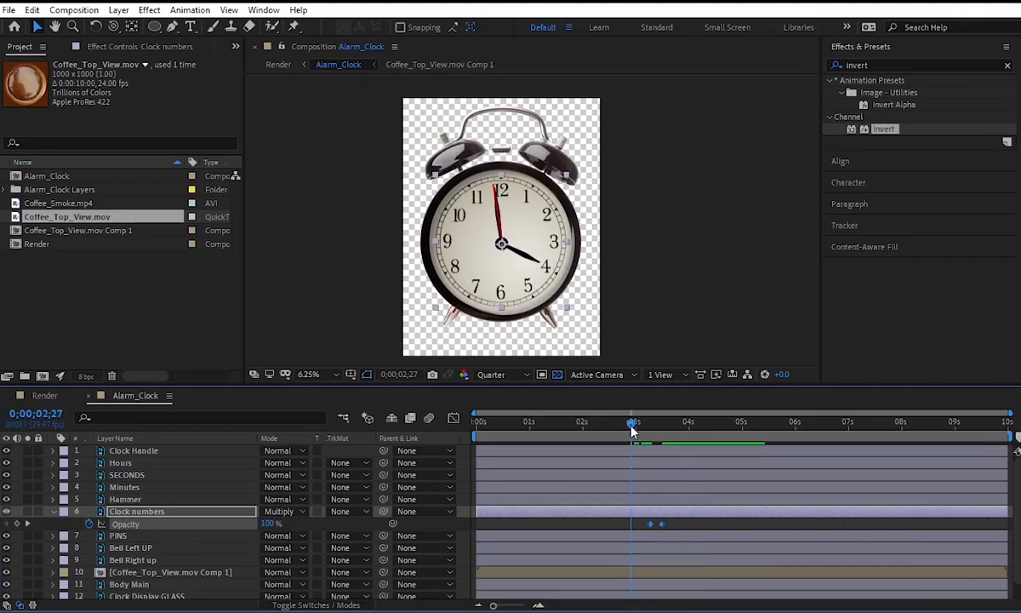
key(space)
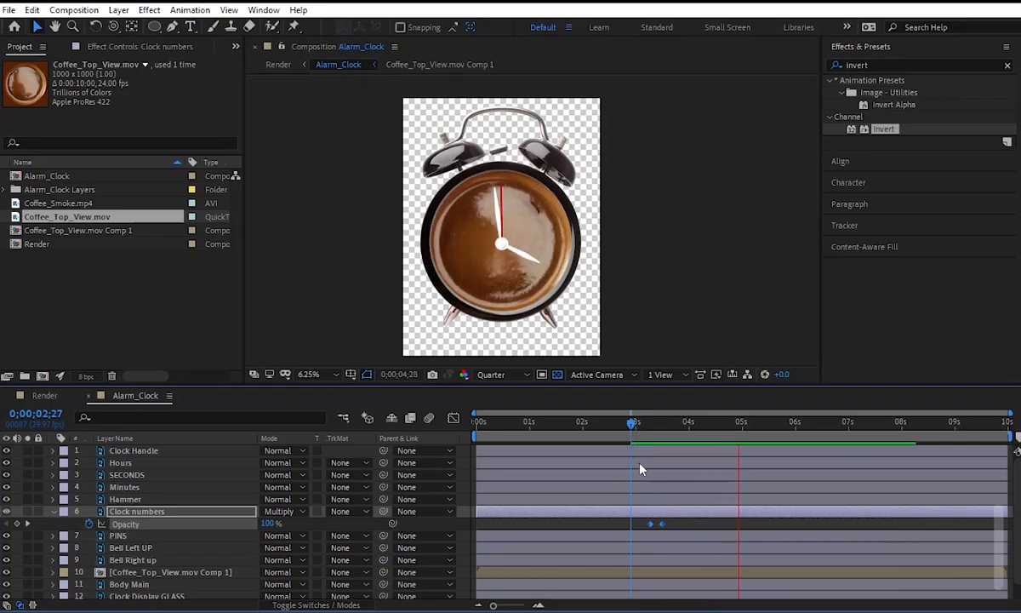
key(space)
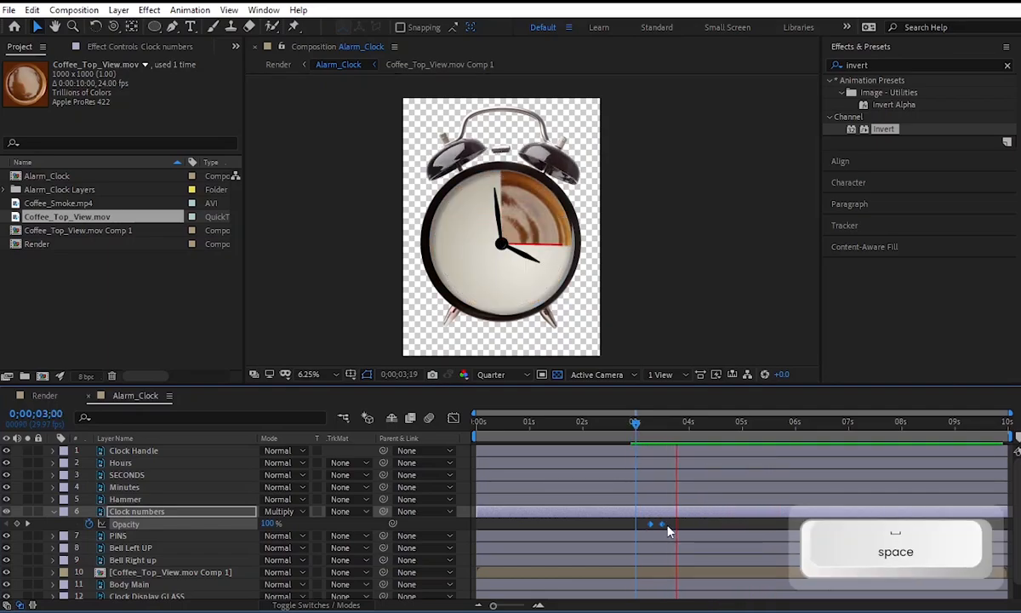
Retime the Clock numbers Opacity keyframes so the fade runs from about 0;00;03;10 to 0;00;03;19, and preview it.
key(space)
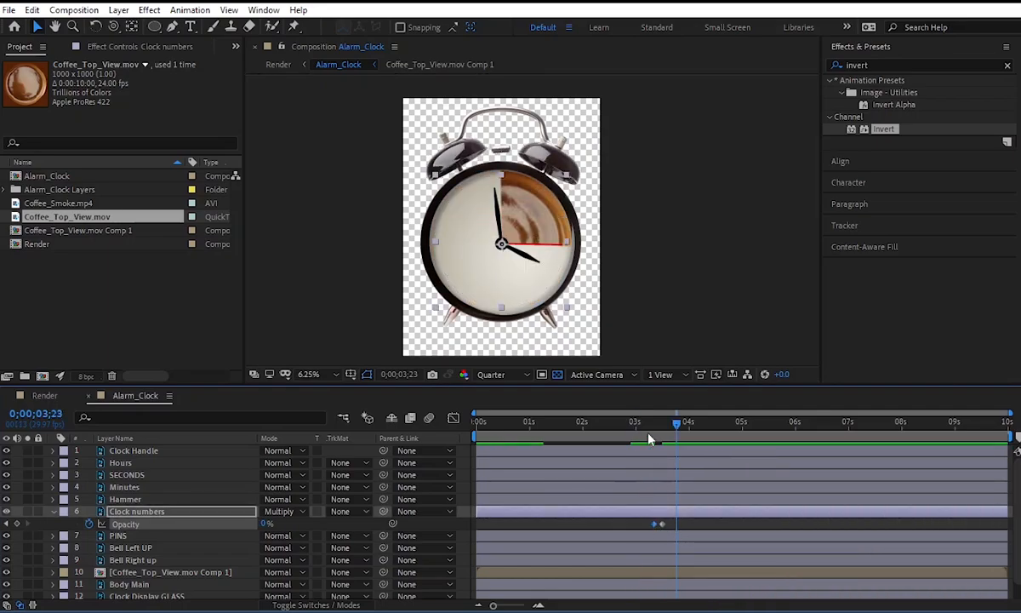
key(space)
key(space)
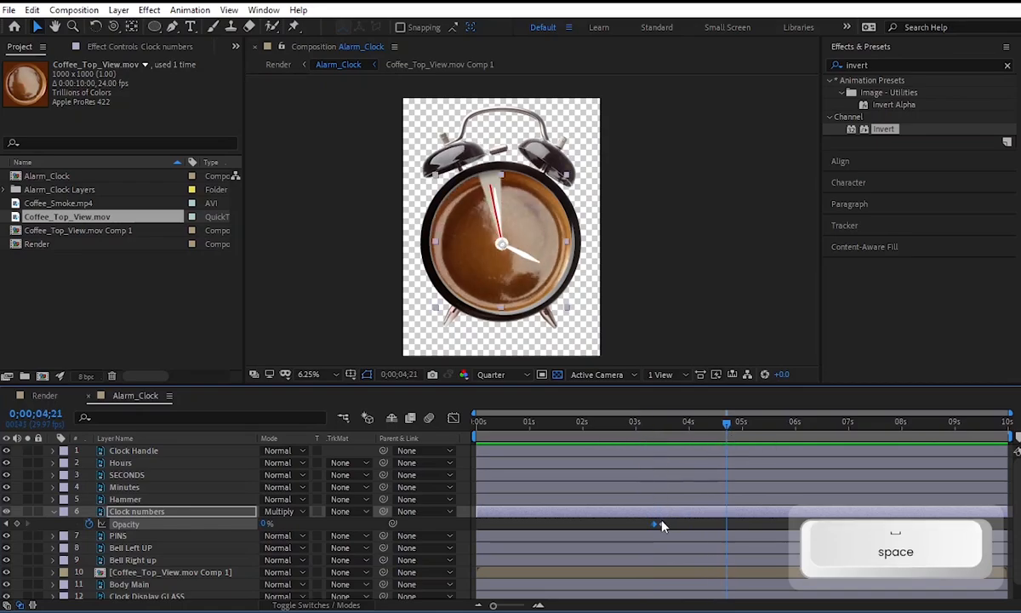
click(642, 421)
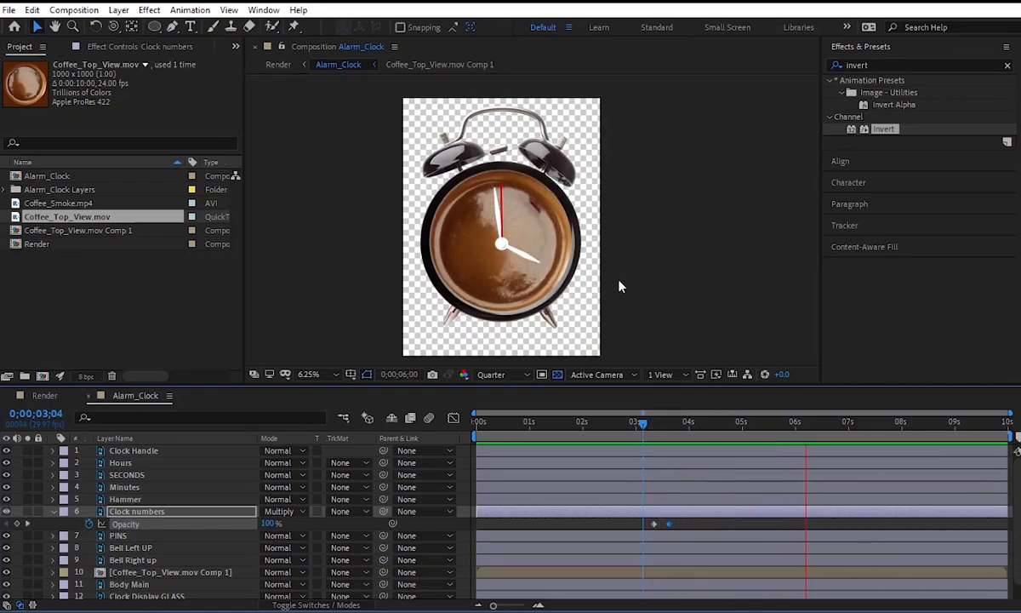
key(space)
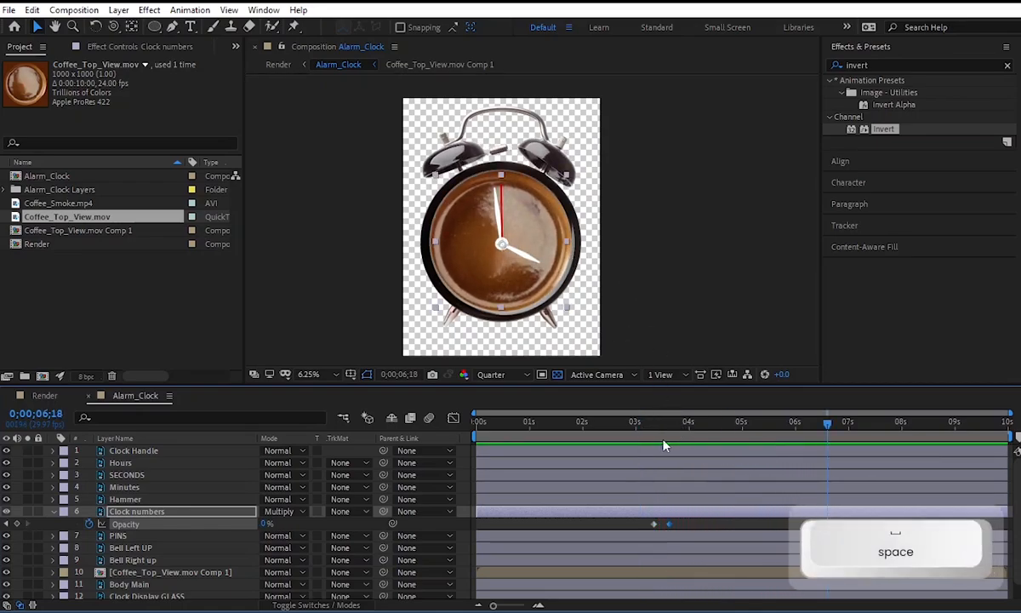
key(alt)
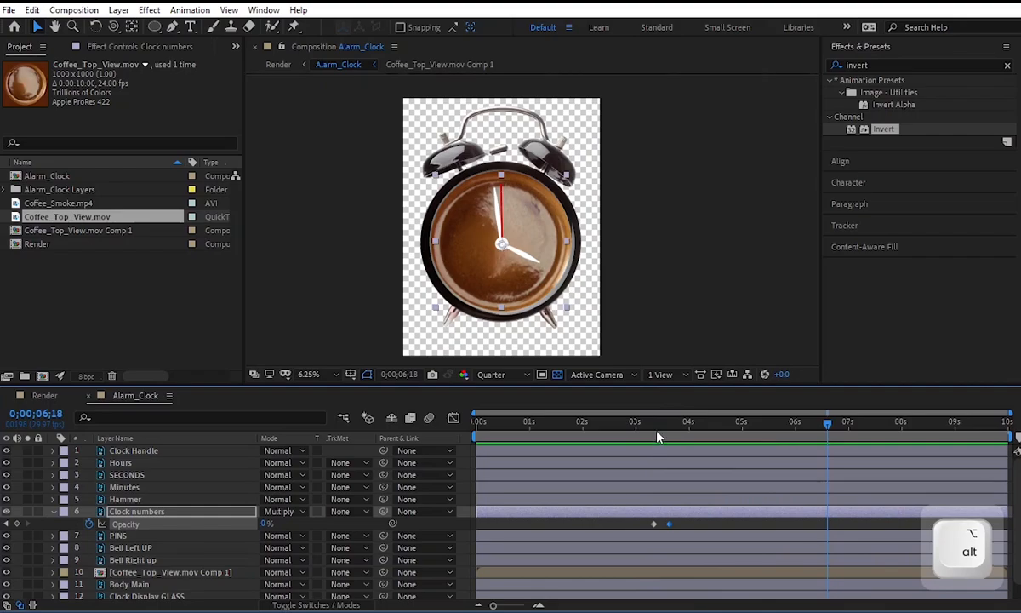
Switch to the Render composition and move the current time to 0;00;01;00.
drag(657, 436, 726, 454)
scroll(531, 221, down, 1)
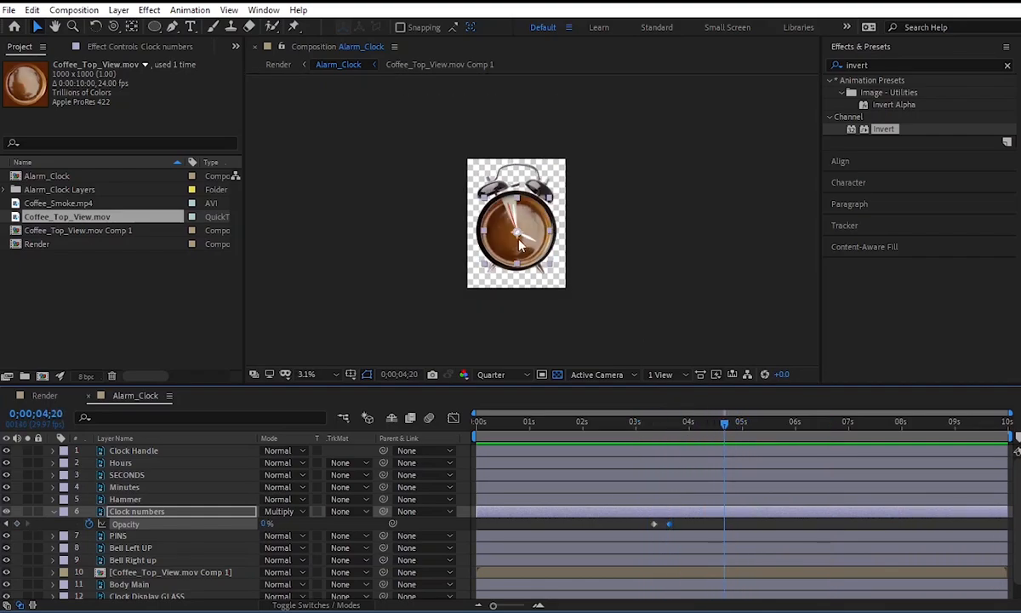
click(44, 395)
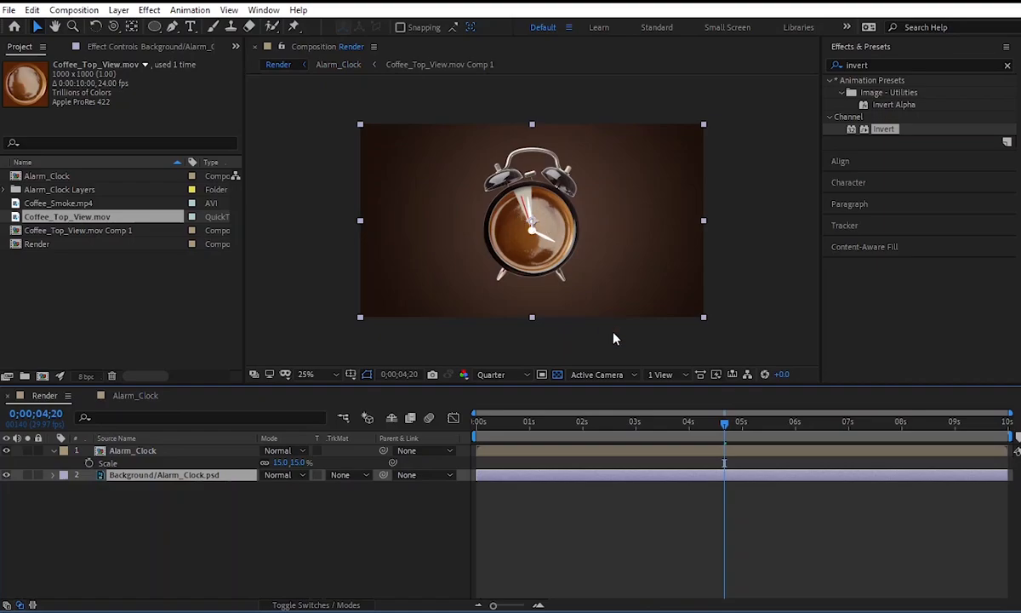
drag(630, 436, 529, 436)
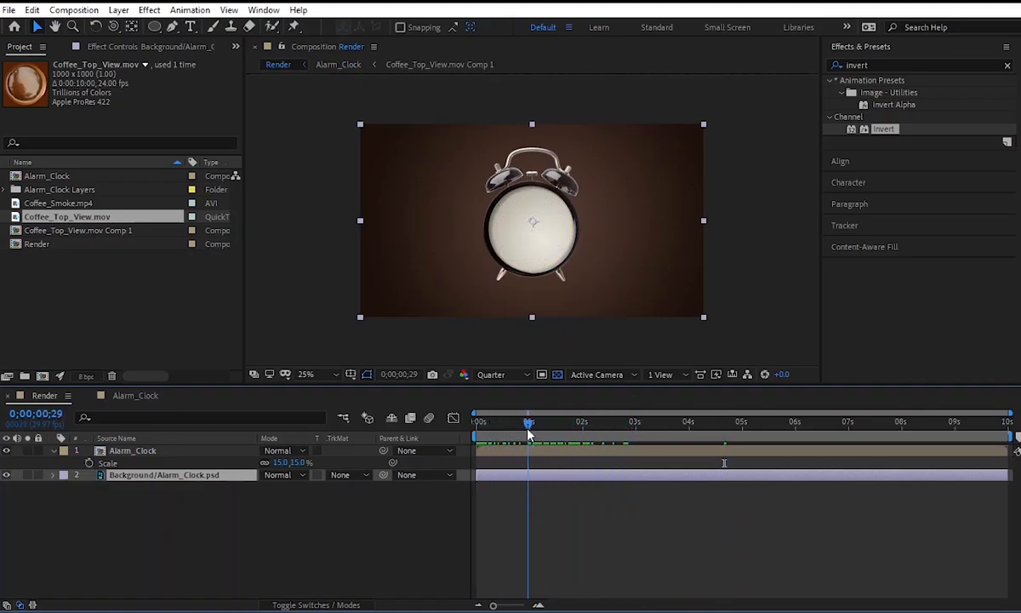
Add a null object to the Render composition and parent the Alarm_Clock layer to it.
right_click(226, 523)
mouse_move(312, 363)
click(454, 444)
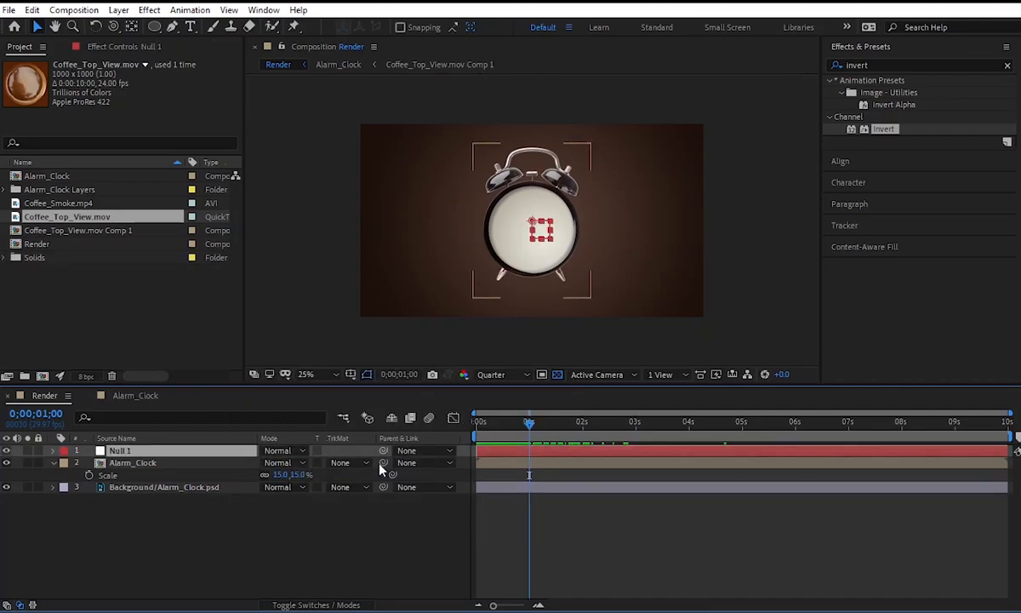
drag(383, 462, 246, 451)
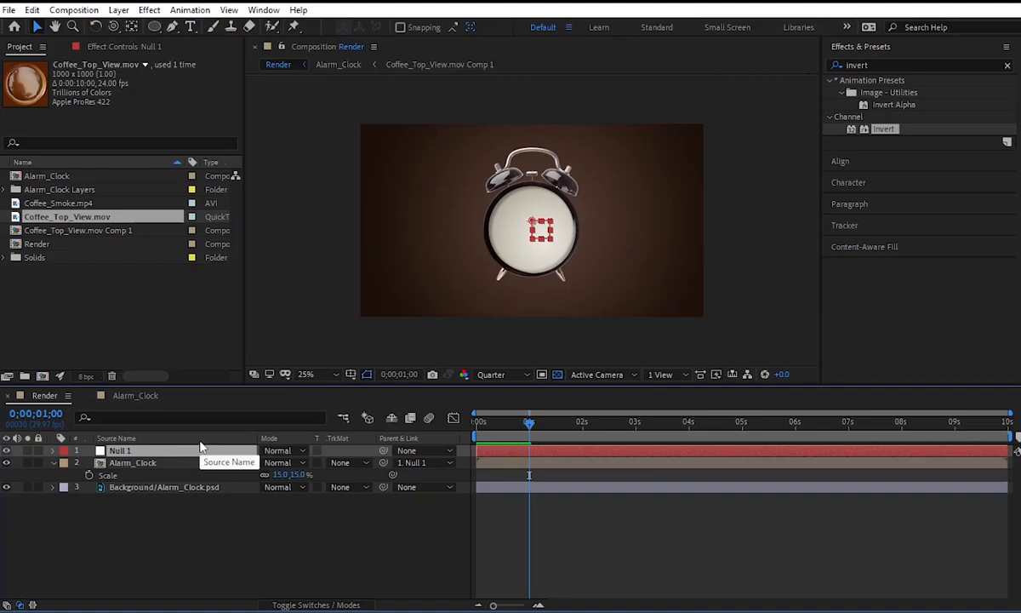
Reveal the Scale property of the null layer.
key(s)
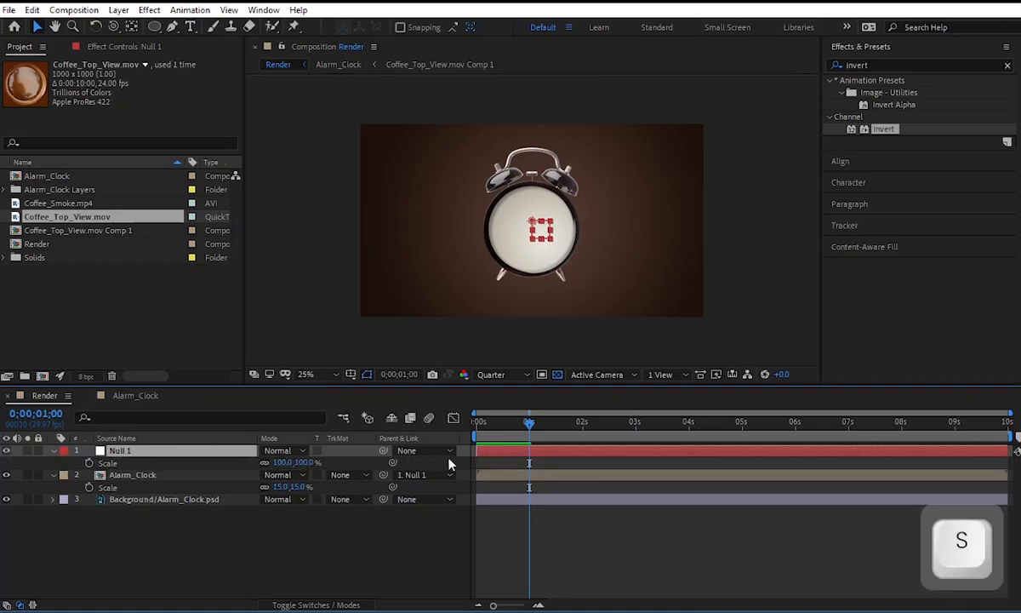
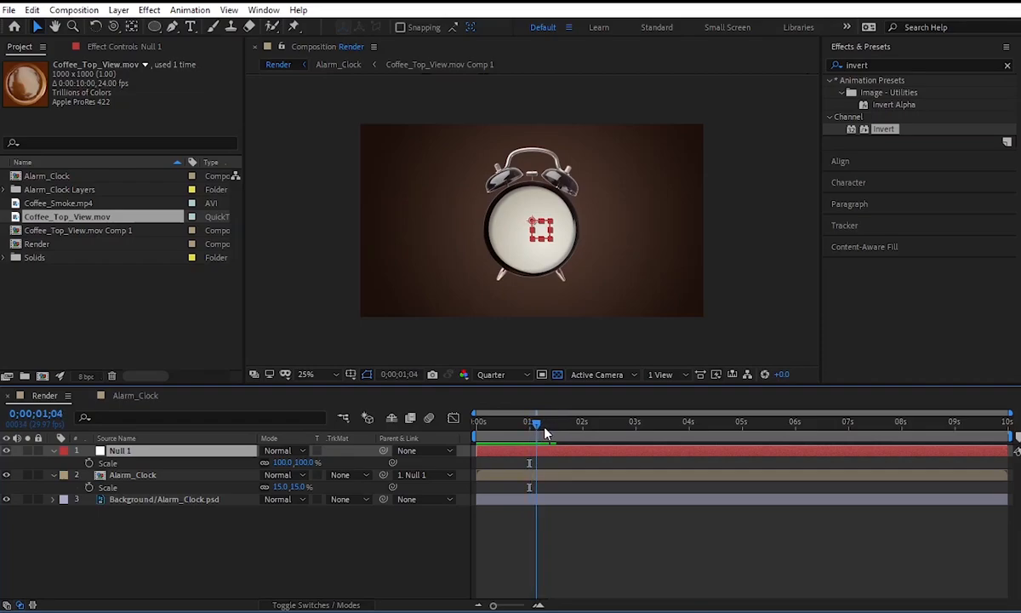
Keyframe the null's Scale from 350% at 0;00;00;00 to 100% at 0;00;01;15, and preview the zoom-out.
drag(563, 432, 558, 433)
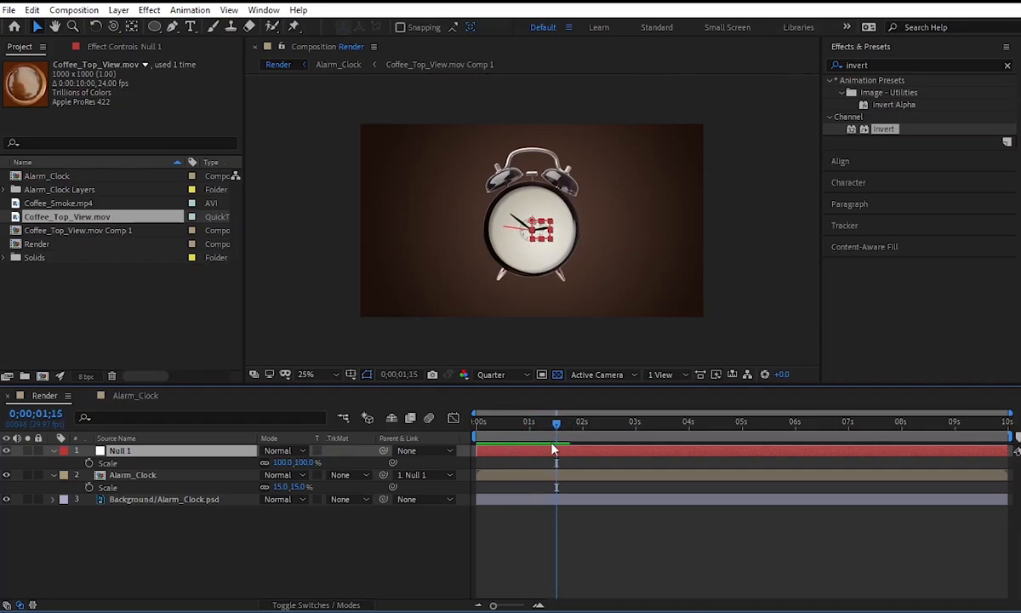
click(89, 463)
drag(556, 422, 477, 435)
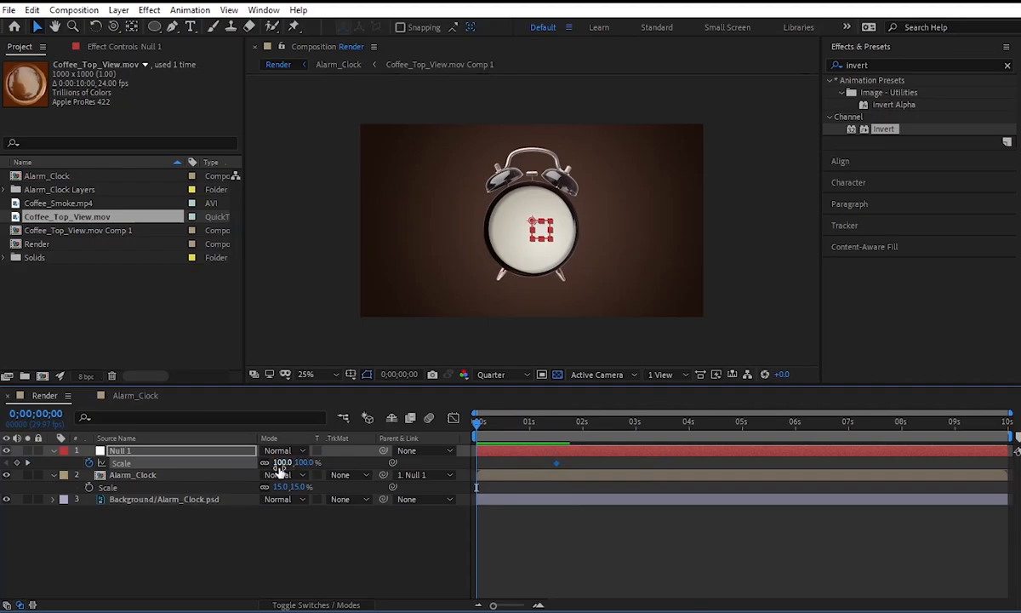
drag(281, 469, 458, 468)
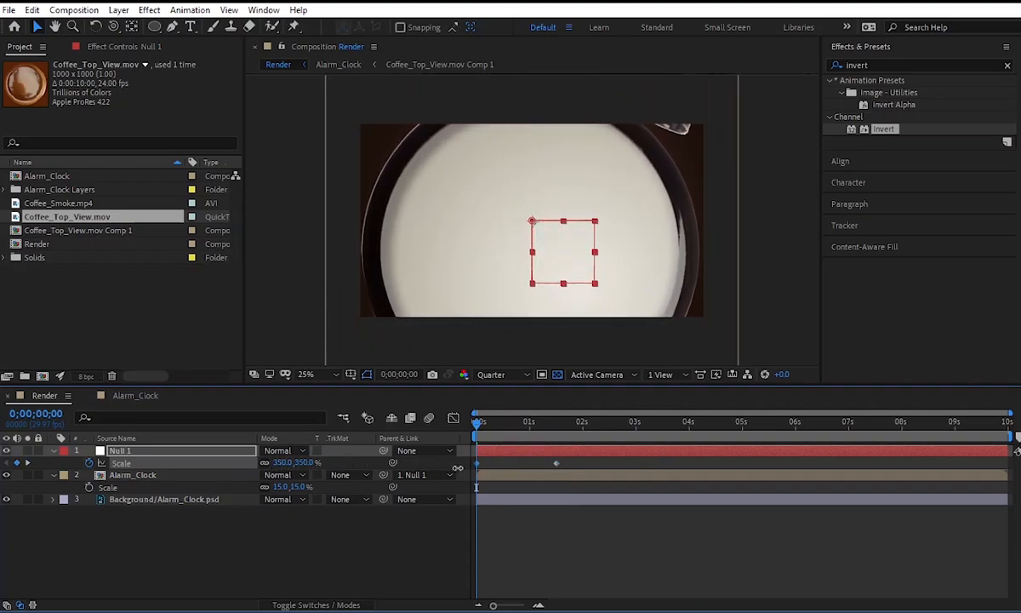
key(space)
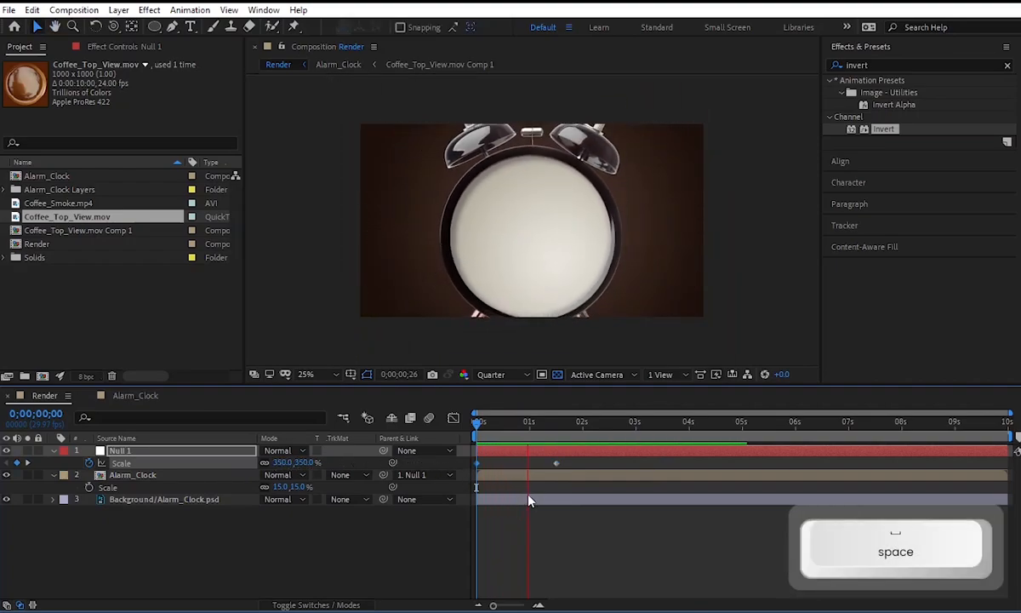
key(space)
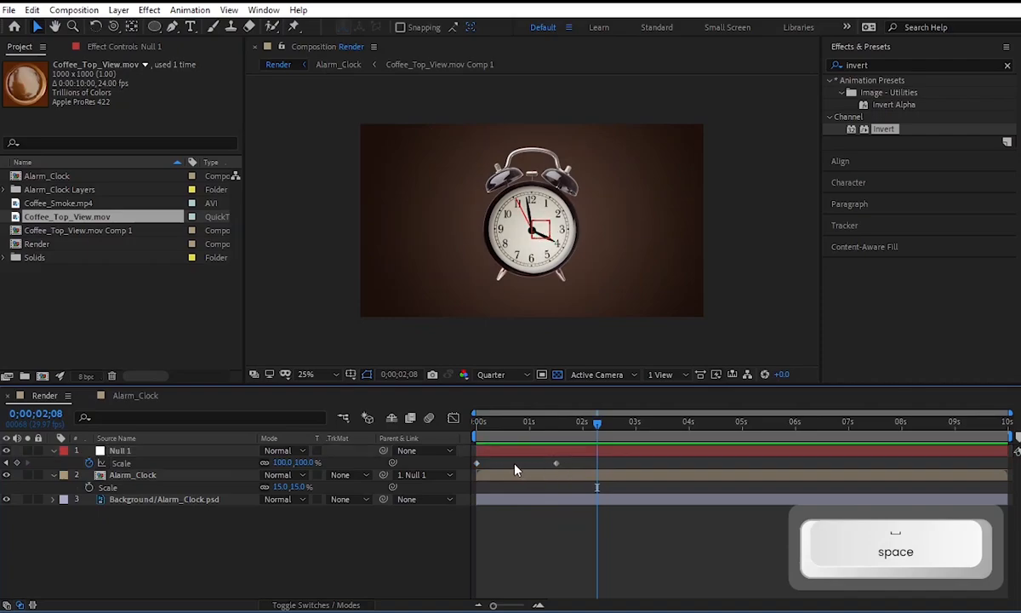
Easy Ease the null's Scale keyframes, lengthen the last keyframe's incoming influence to about 87% in the speed graph, and preview the motion.
key(F9)
key(shift+F3)
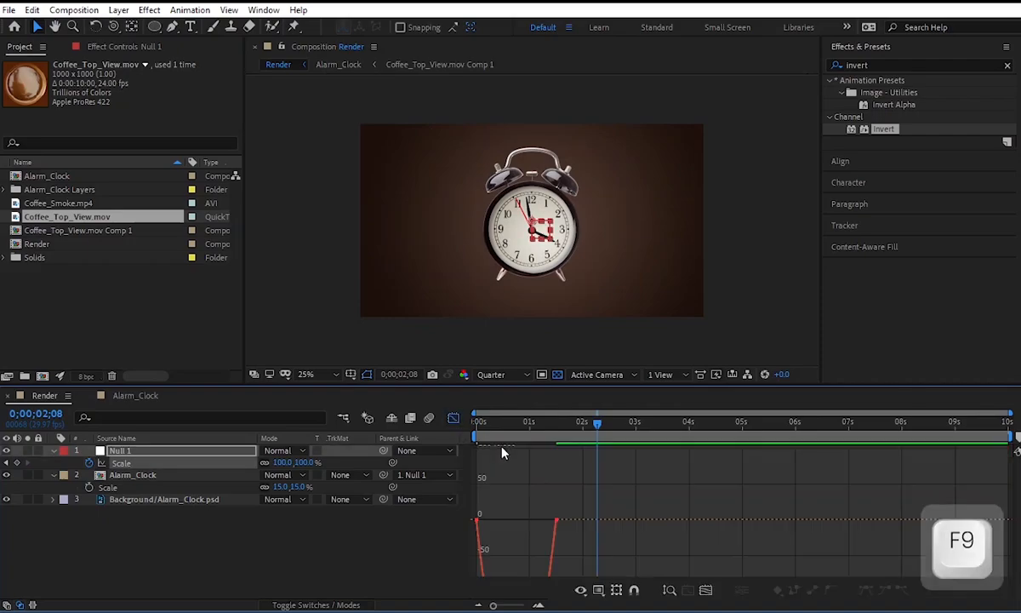
drag(543, 526, 521, 522)
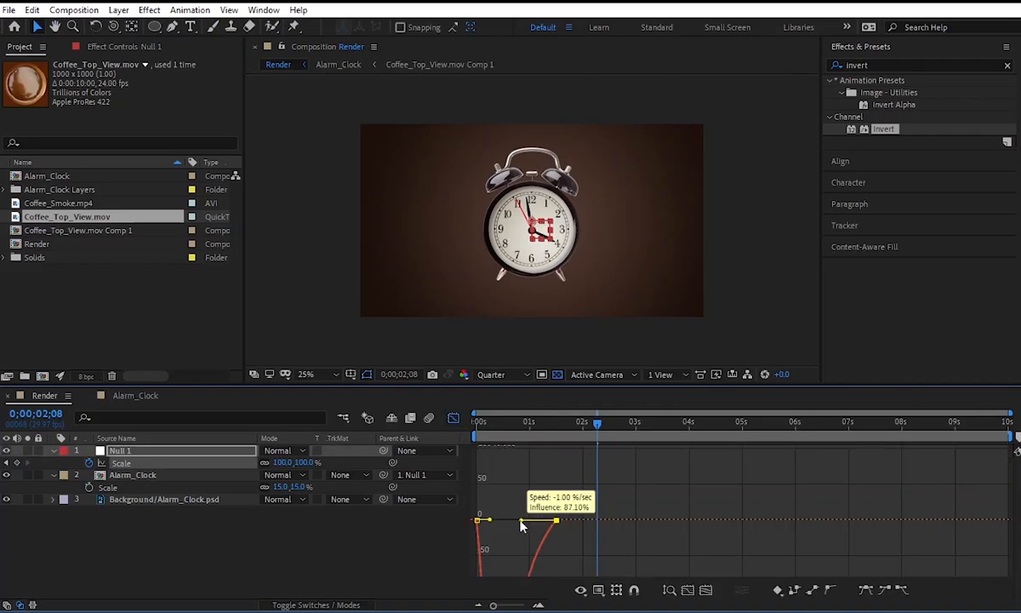
scroll(573, 504, down, 2)
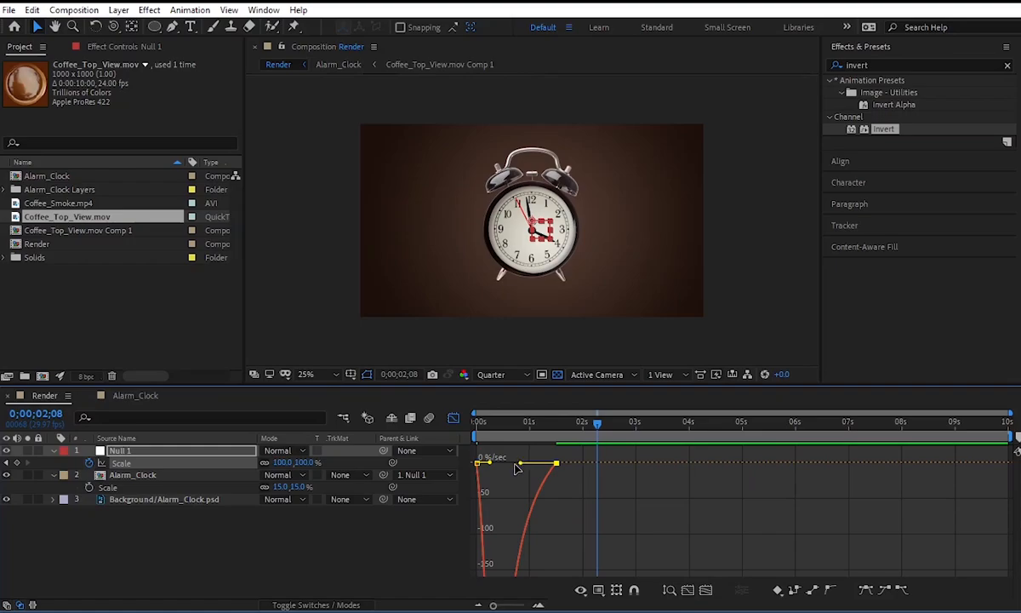
click(477, 432)
key(space)
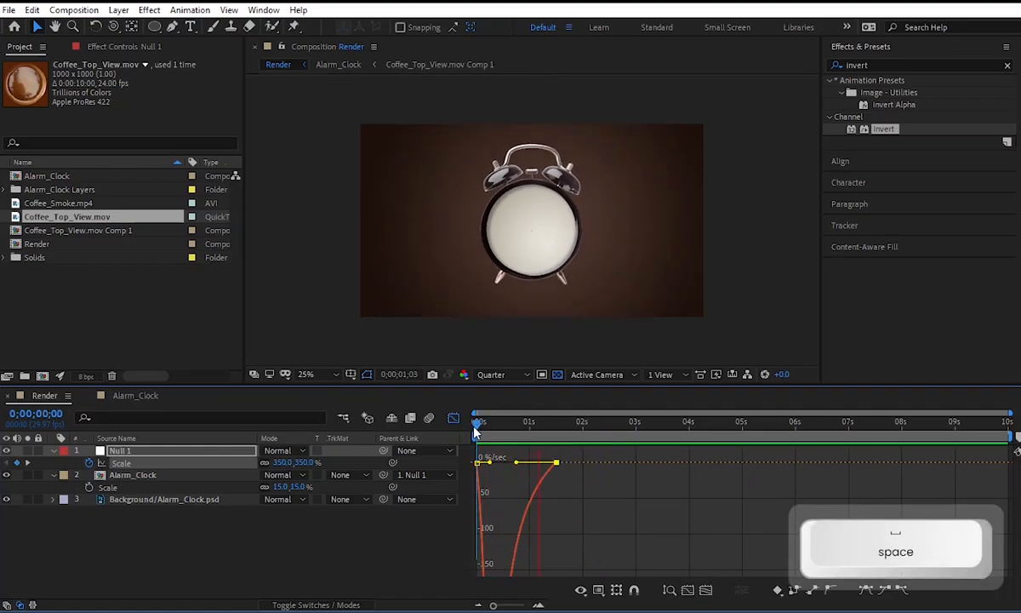
key(space)
click(457, 419)
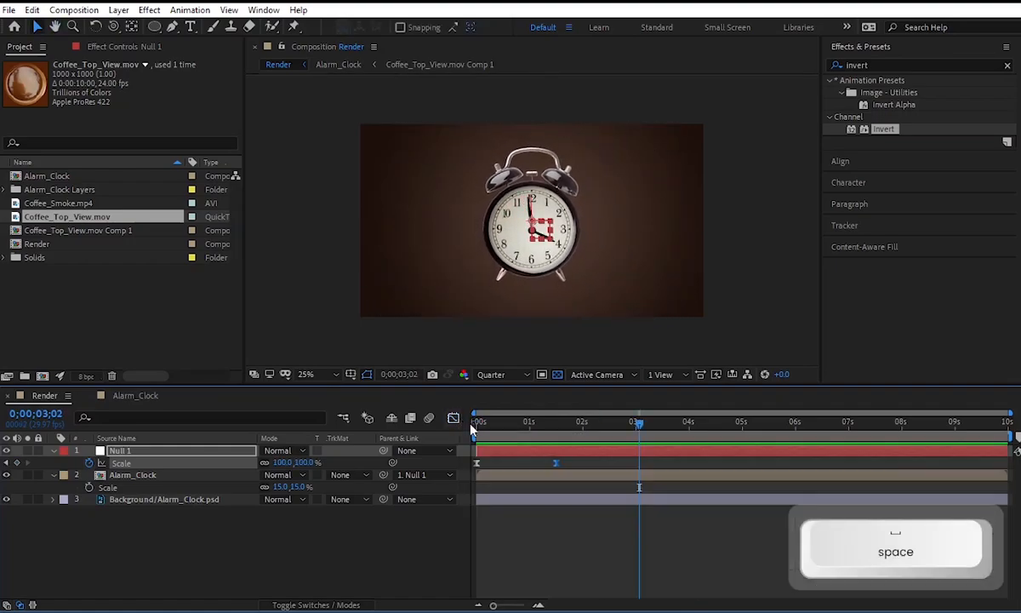
Shift the null's first Scale keyframe to about 0;00;00;04 and preview the animation from the start.
drag(476, 463, 483, 464)
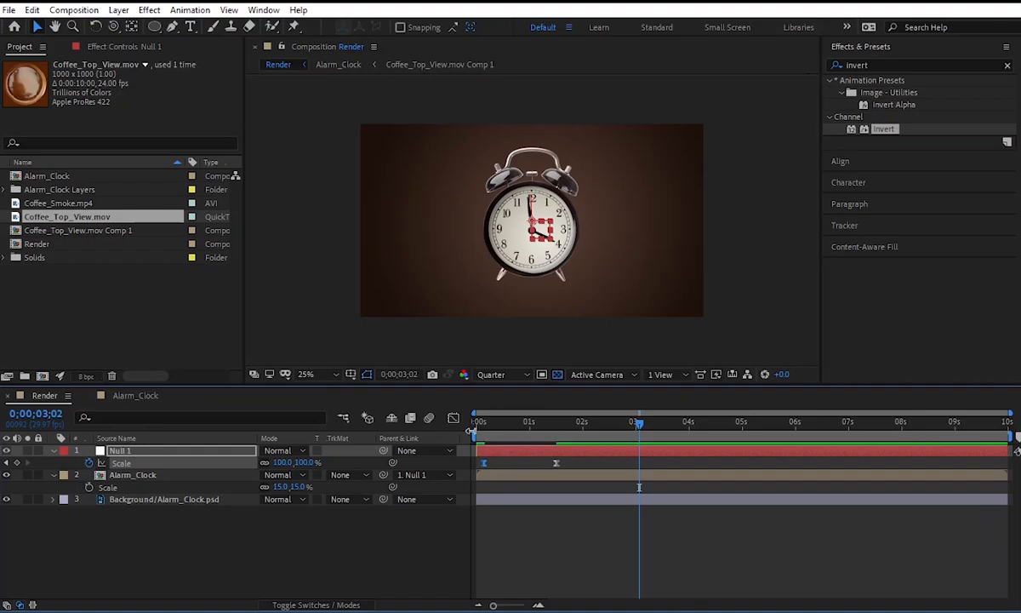
click(476, 432)
key(space)
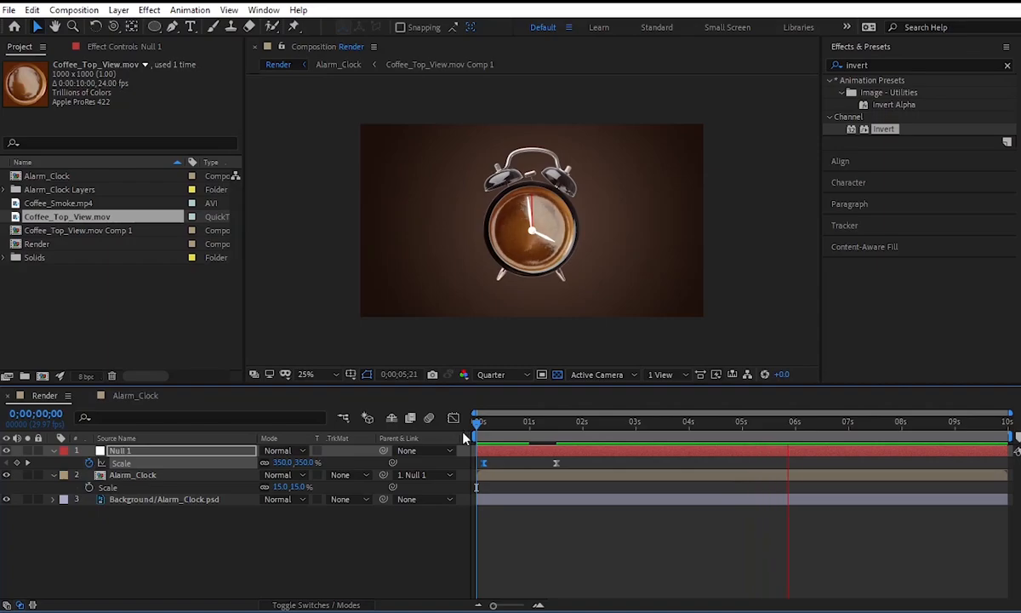
key(space)
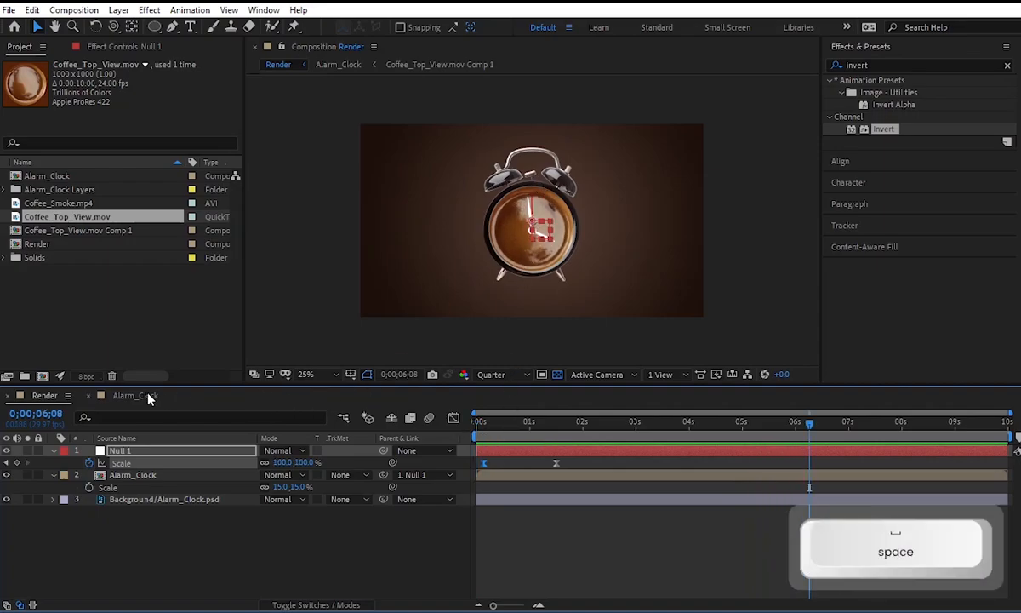
In the Alarm_Clock composition, add a Rotation keyframe of 0° to the Hammer layer at 0;00;04;15.
click(136, 396)
key(space)
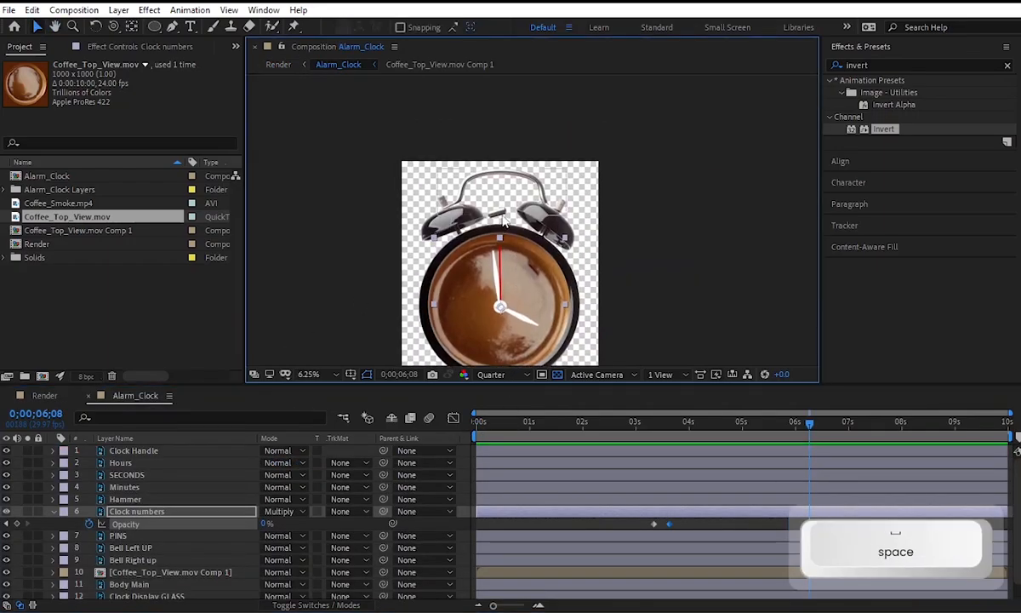
click(504, 222)
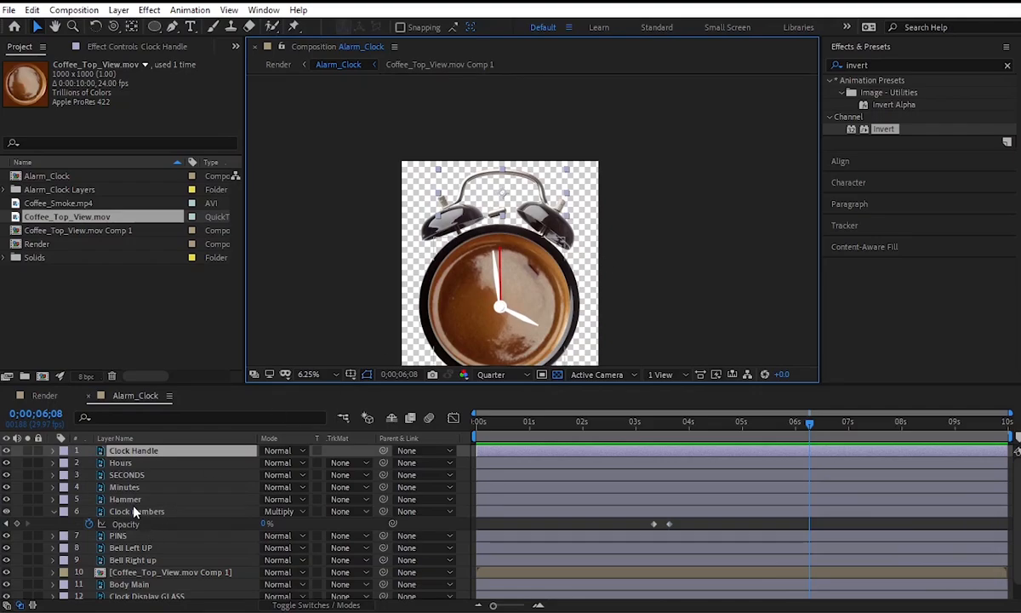
click(231, 501)
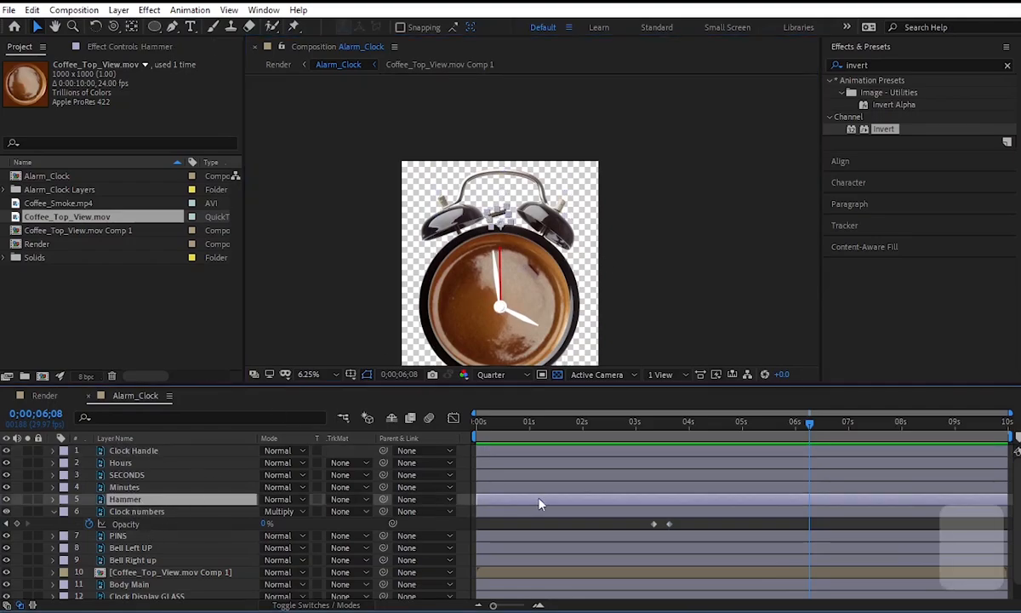
key(r)
alt+scroll(722, 511, up, 5)
click(697, 430)
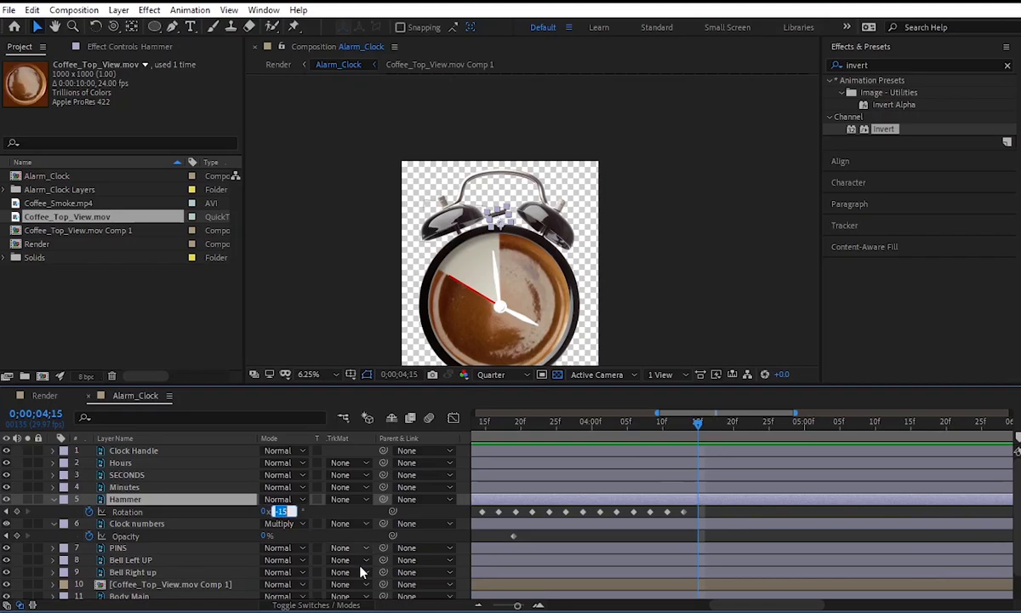
key(Return)
Preview the Render composition from 0;00;01;16 to check the clock and hammer motion.
click(44, 395)
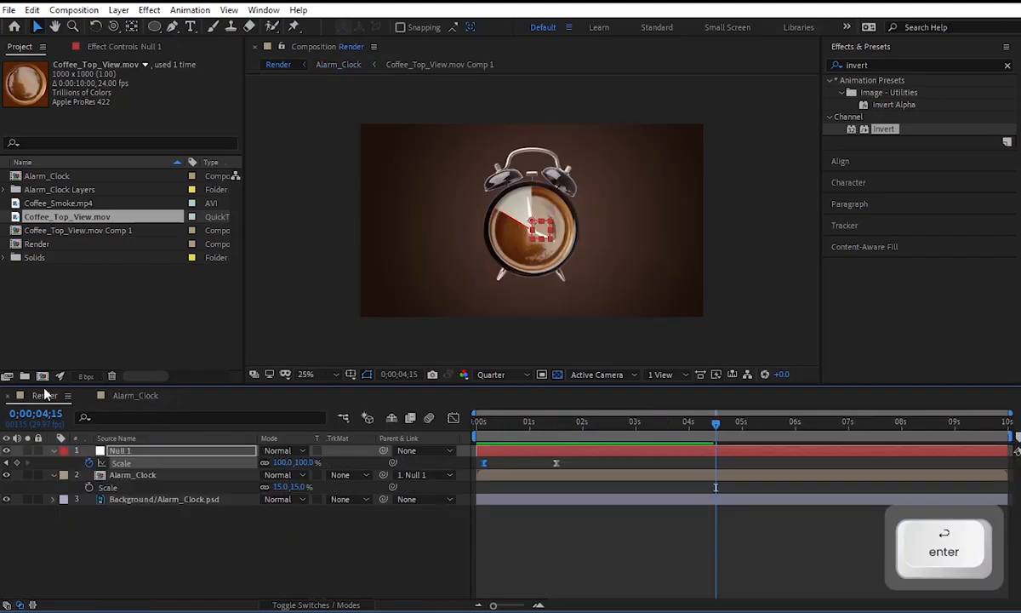
click(558, 422)
key(space)
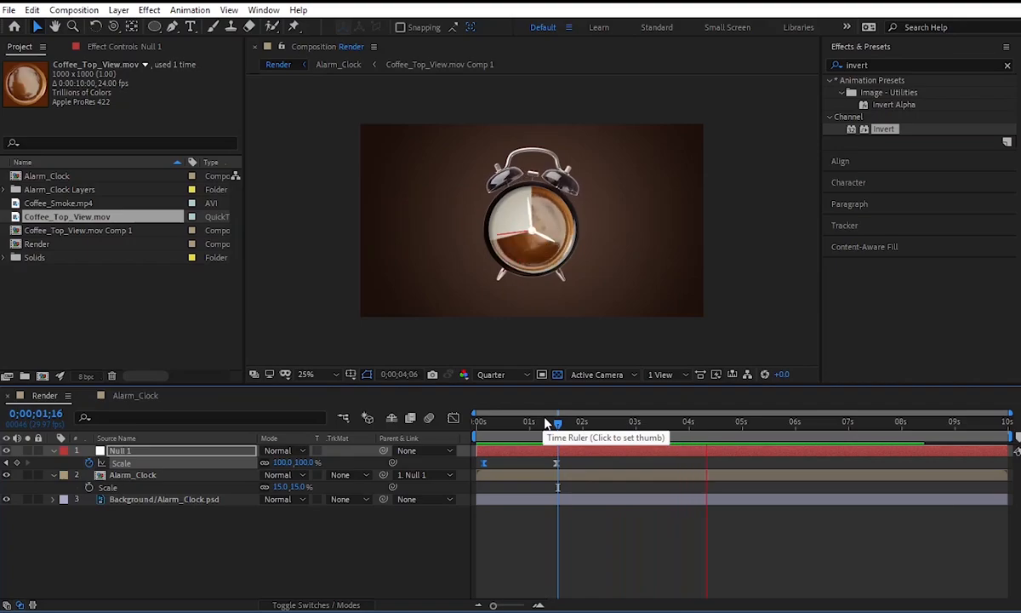
key(space)
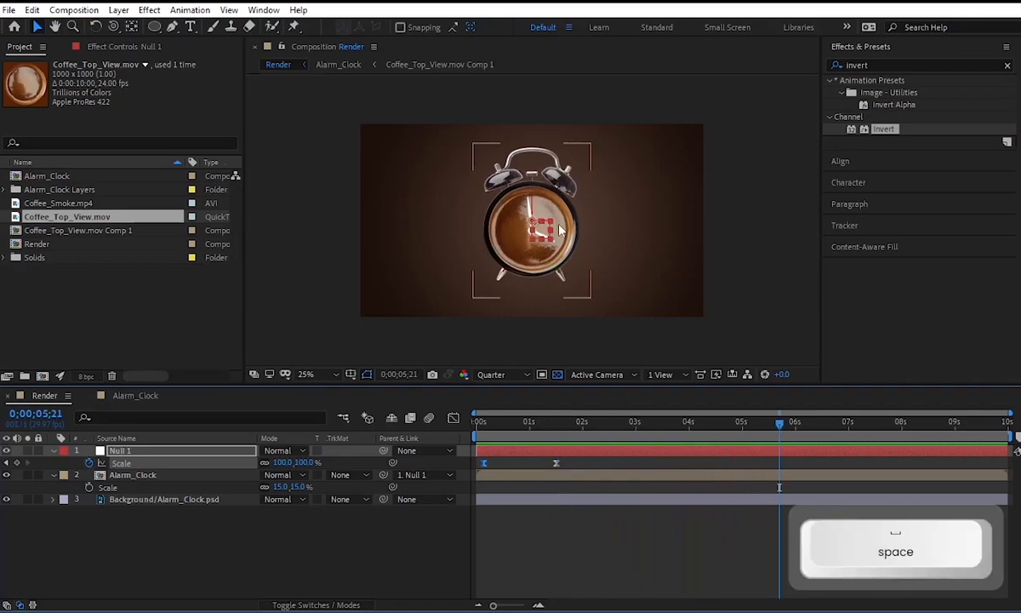
In Alarm_Clock, duplicate the SECONDS layer, then trim the duplicate's start and the original's end to 0;00;05;00.
click(158, 397)
drag(733, 435, 770, 435)
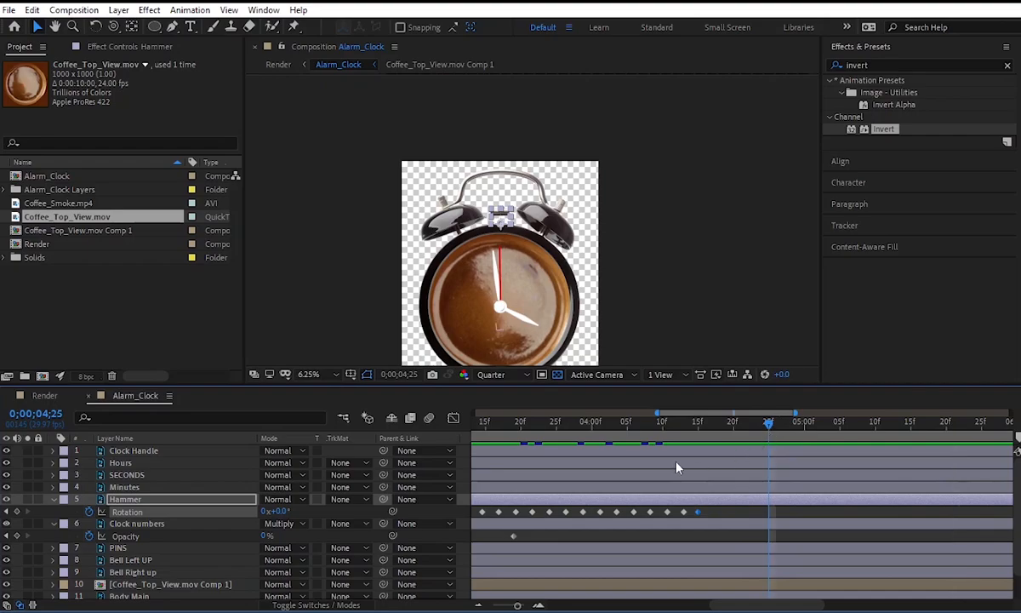
alt+scroll(699, 457, down, 3)
alt+scroll(666, 455, down, 3)
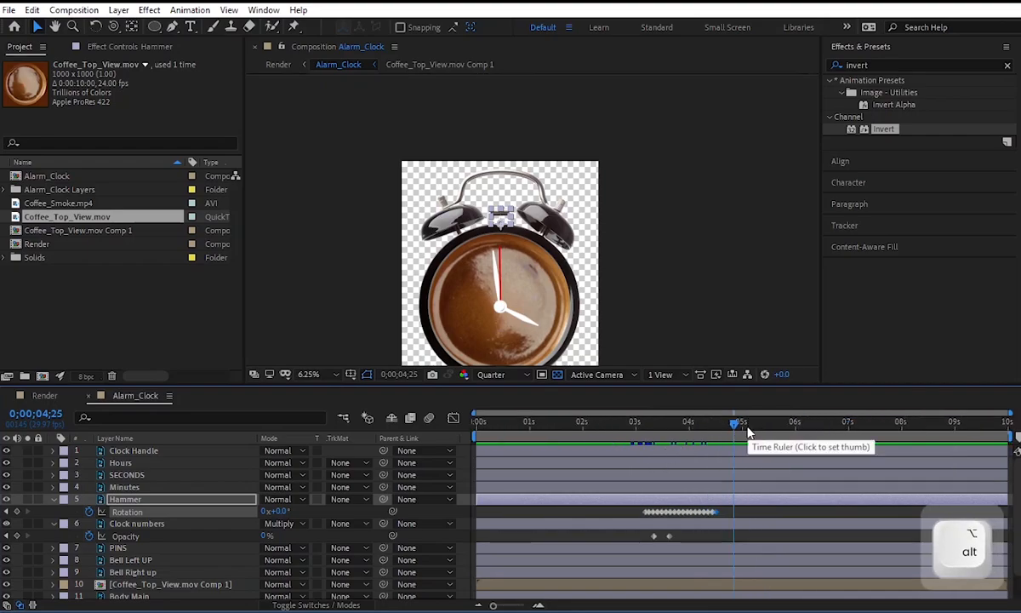
click(742, 422)
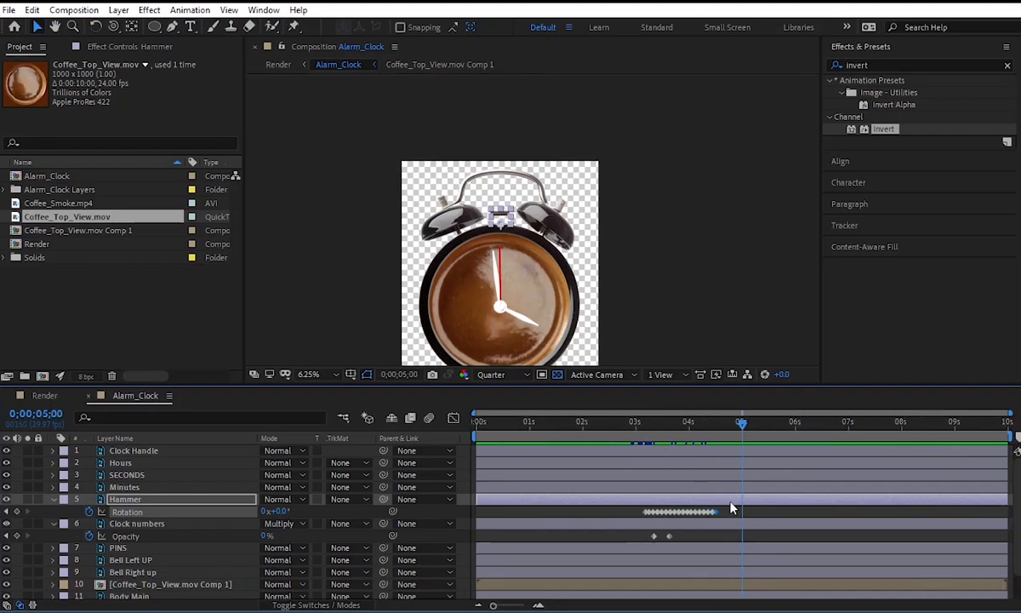
click(134, 475)
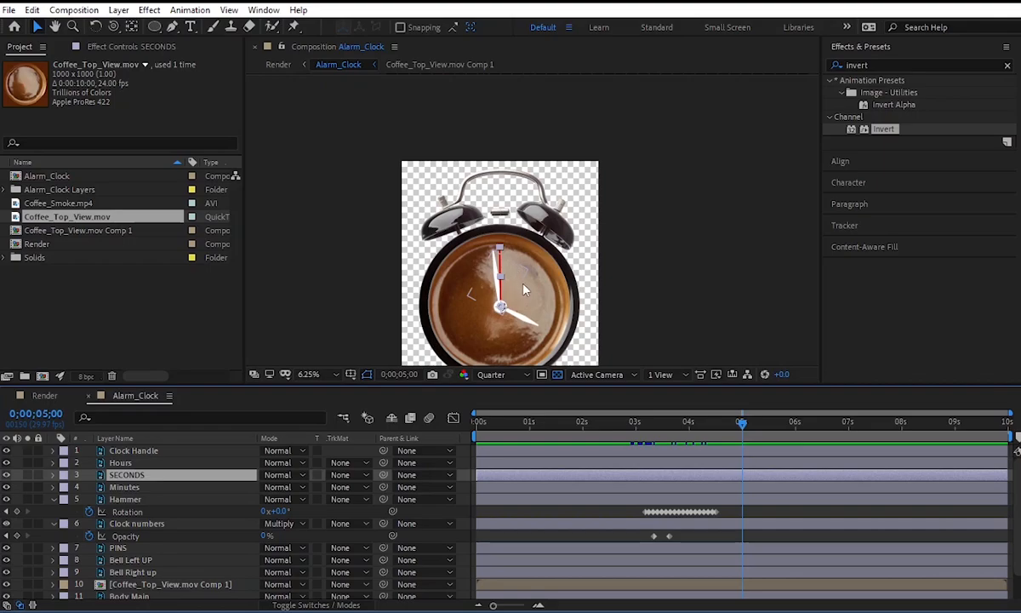
key(ctrl+d)
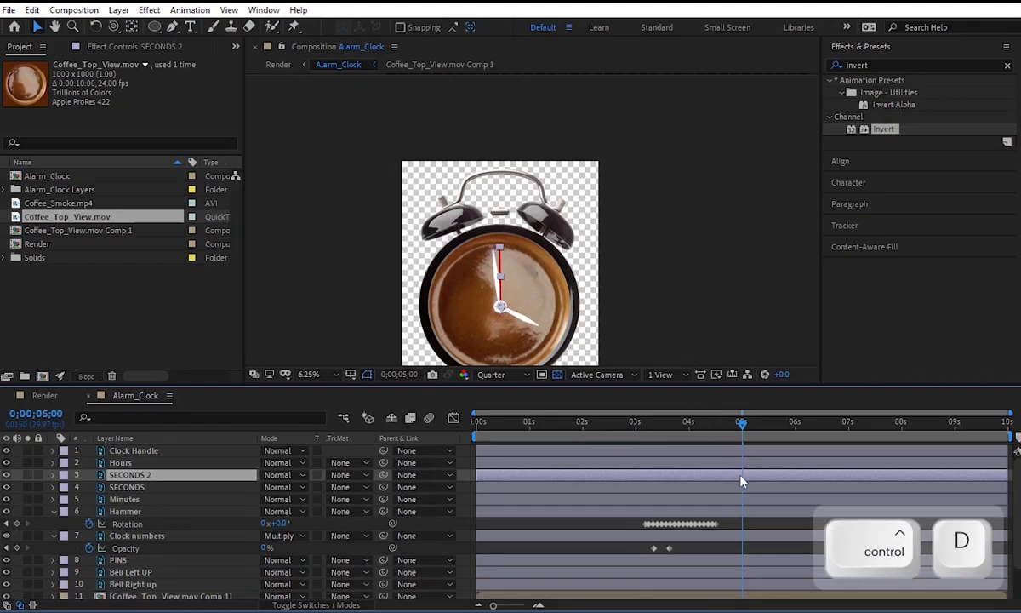
key(alt+bracketleft)
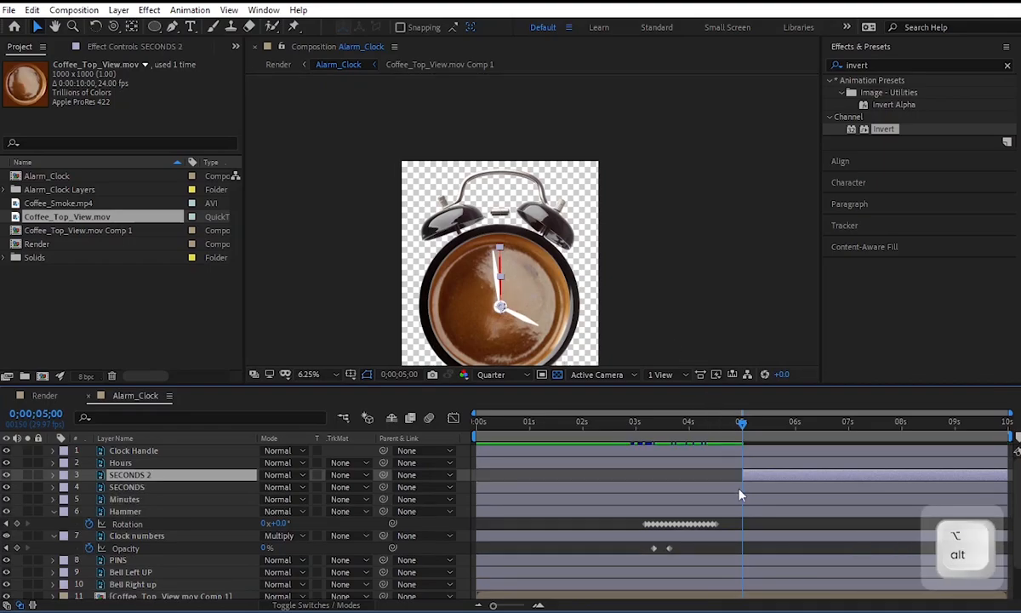
click(742, 487)
key(alt+bracketright)
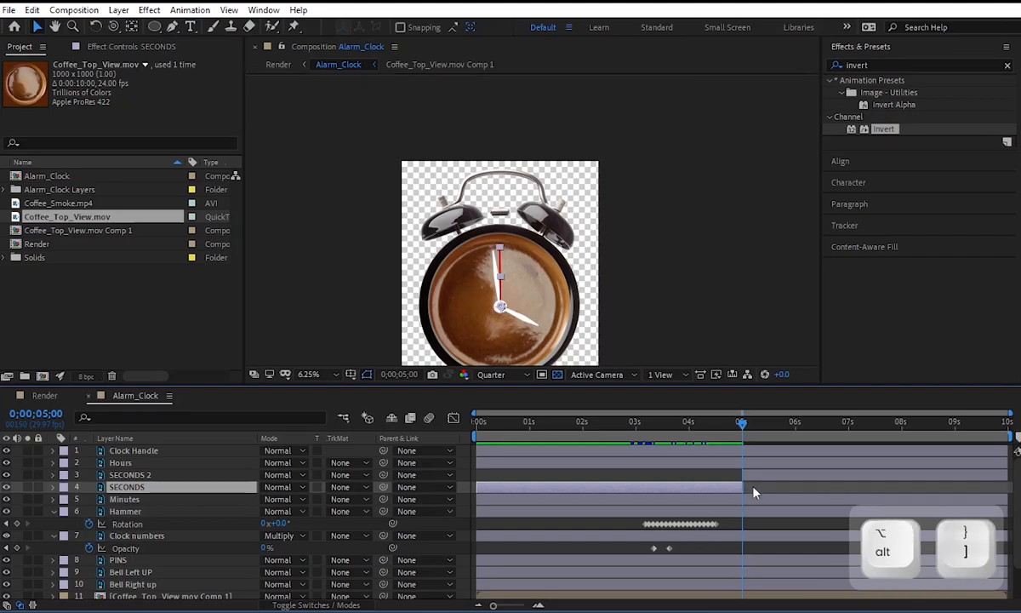
Clear the inherited Rotation keyframes on SECONDS 2 and set a fresh Rotation keyframe at 0;00;05;00.
click(747, 474)
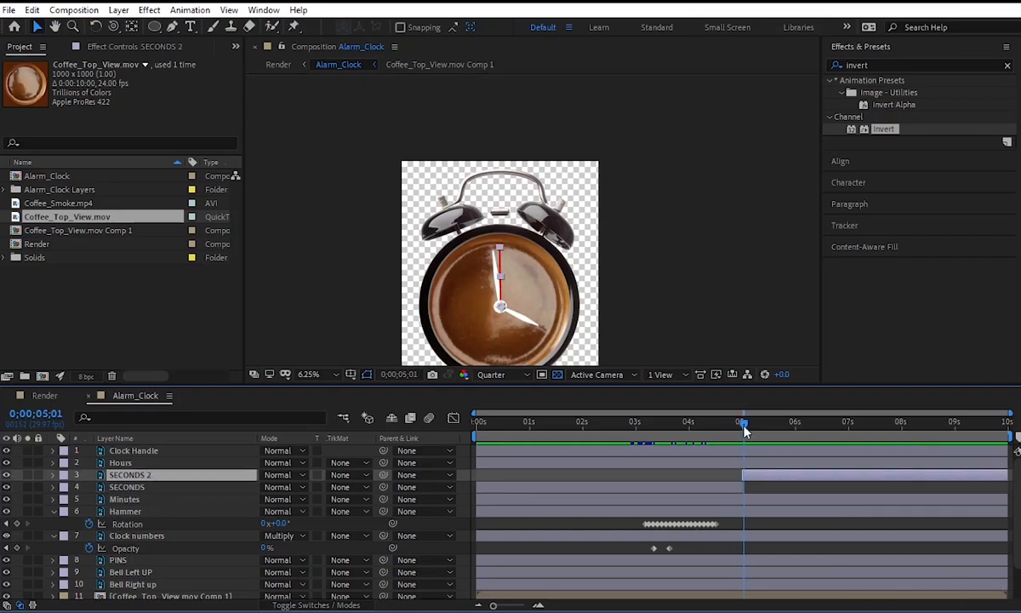
key(r)
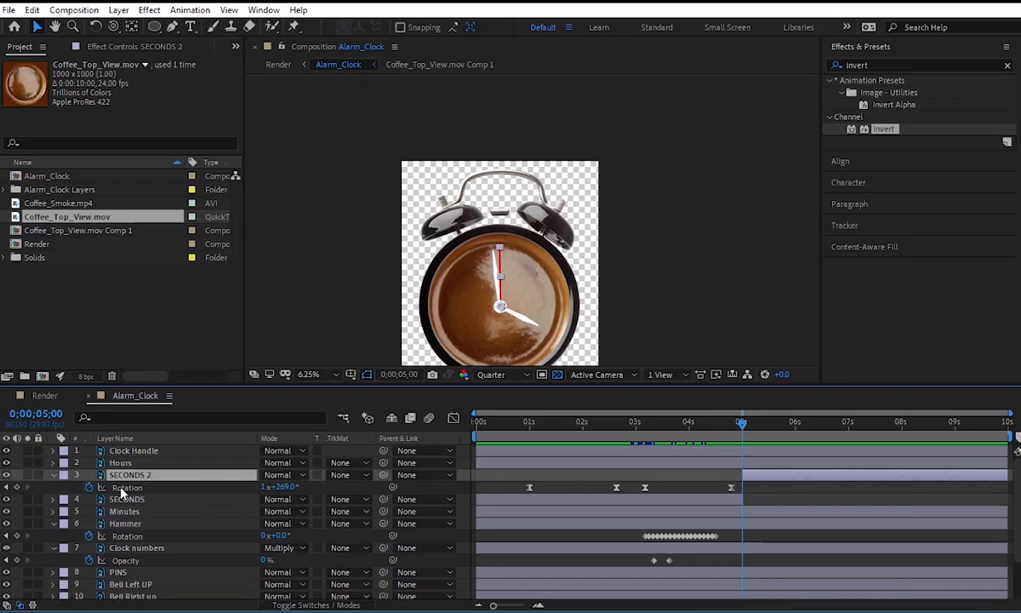
click(89, 488)
click(89, 488)
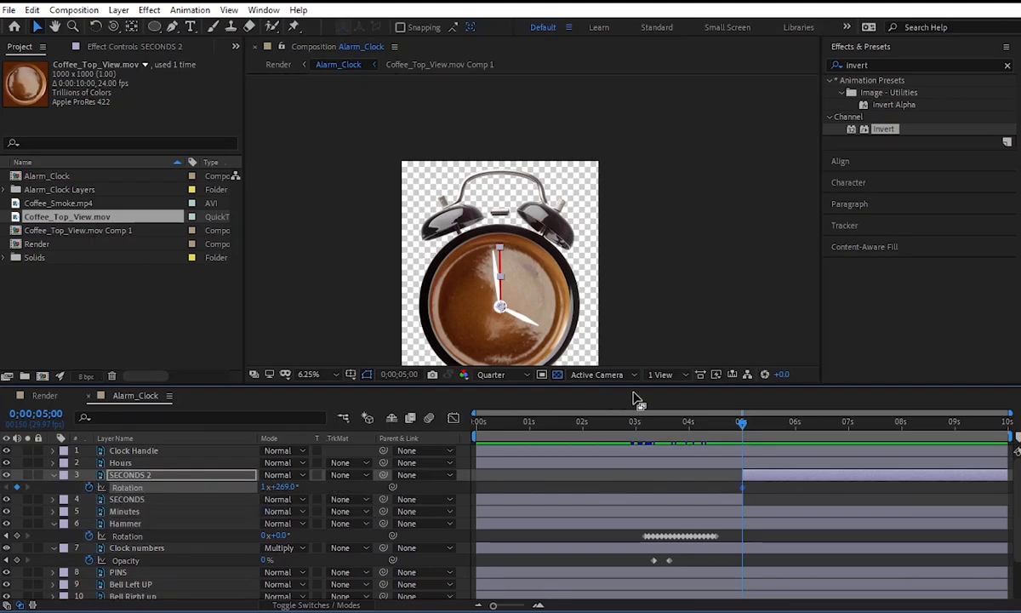
Add a Rotation keyframe of about 1x+354° to SECONDS 2 at 0;00;08;00, and preview the hand's motion.
drag(865, 424, 904, 444)
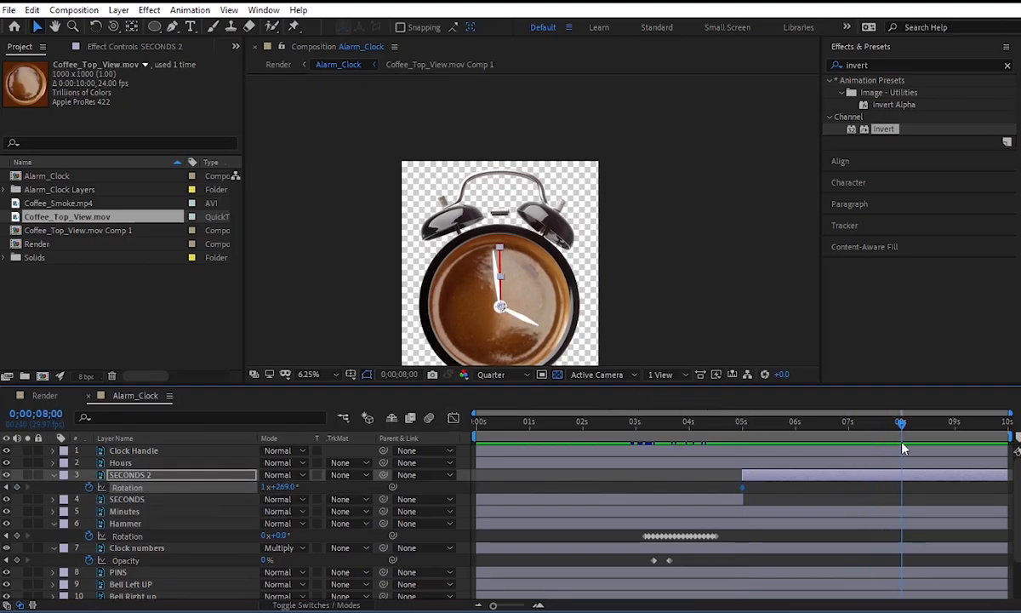
click(266, 487)
text(0)
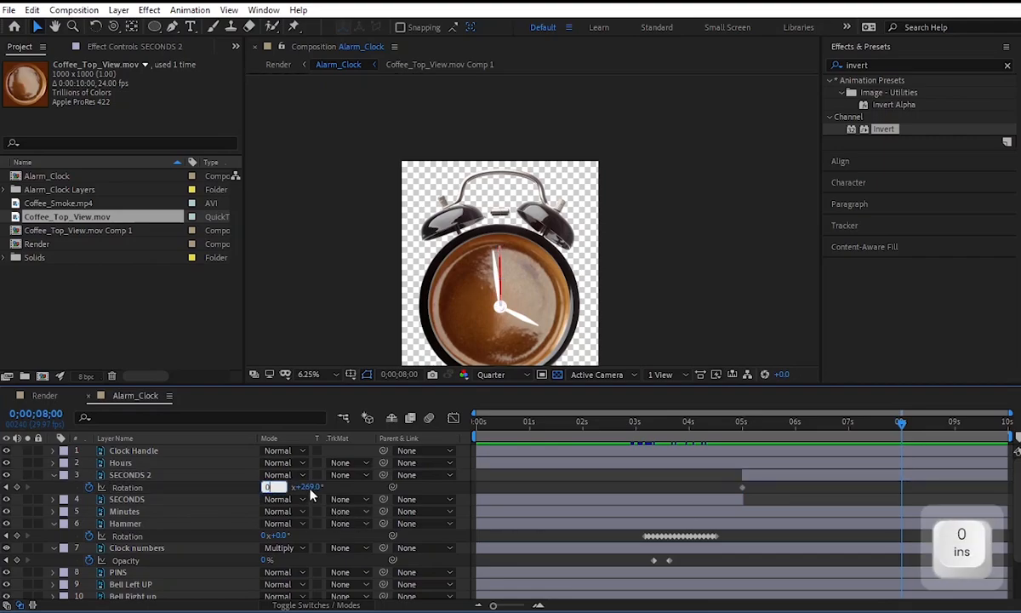
click(317, 487)
drag(288, 488, 315, 485)
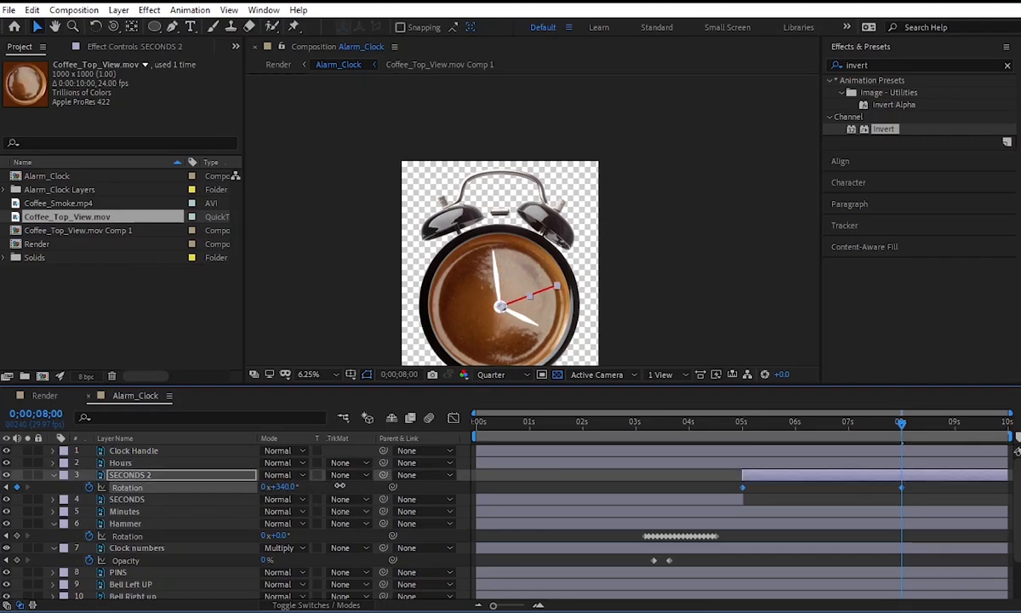
drag(755, 429, 728, 429)
key(space)
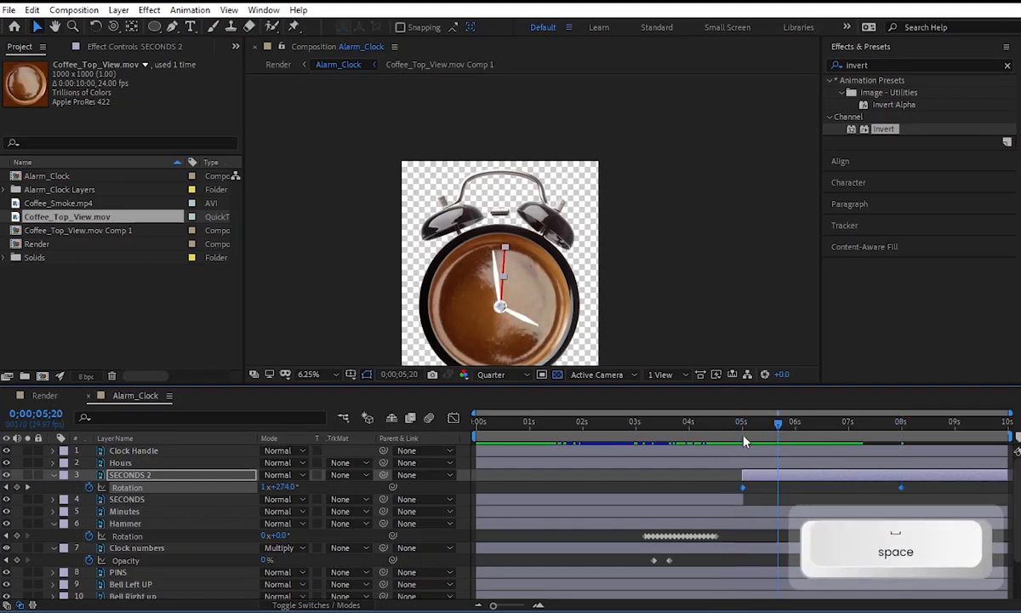
drag(786, 425, 745, 436)
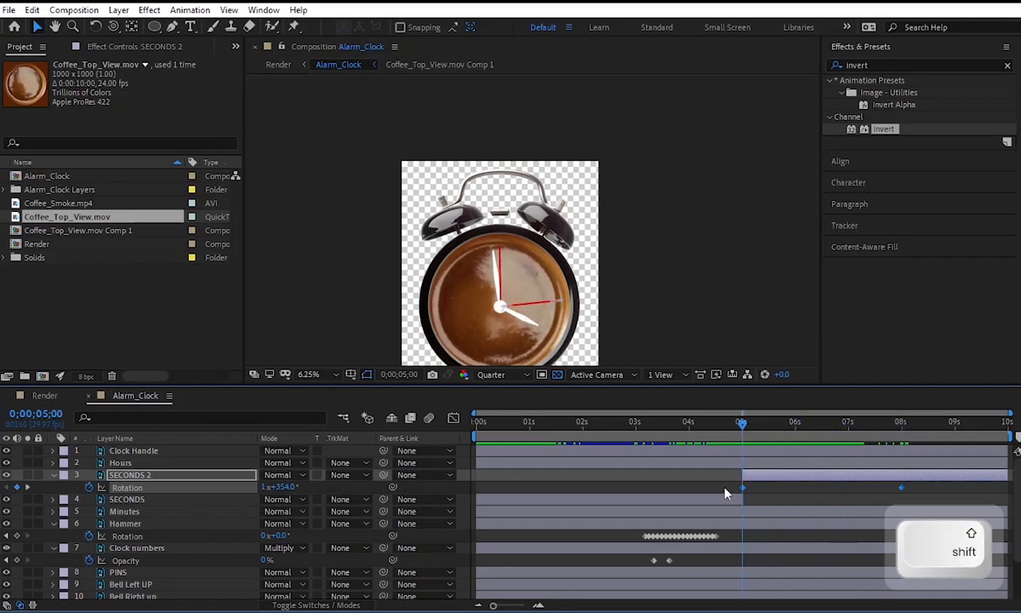
Delete both Rotation keyframes on SECONDS 2 and reset the layer's rotation to 0°.
drag(729, 490, 913, 488)
key(Delete)
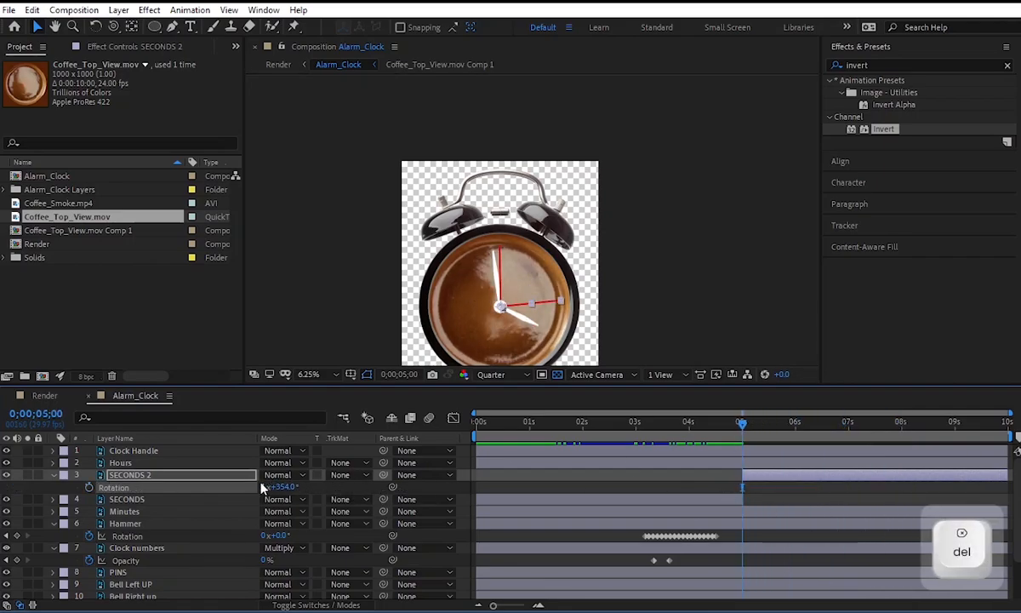
click(266, 487)
text(0)
key(Return)
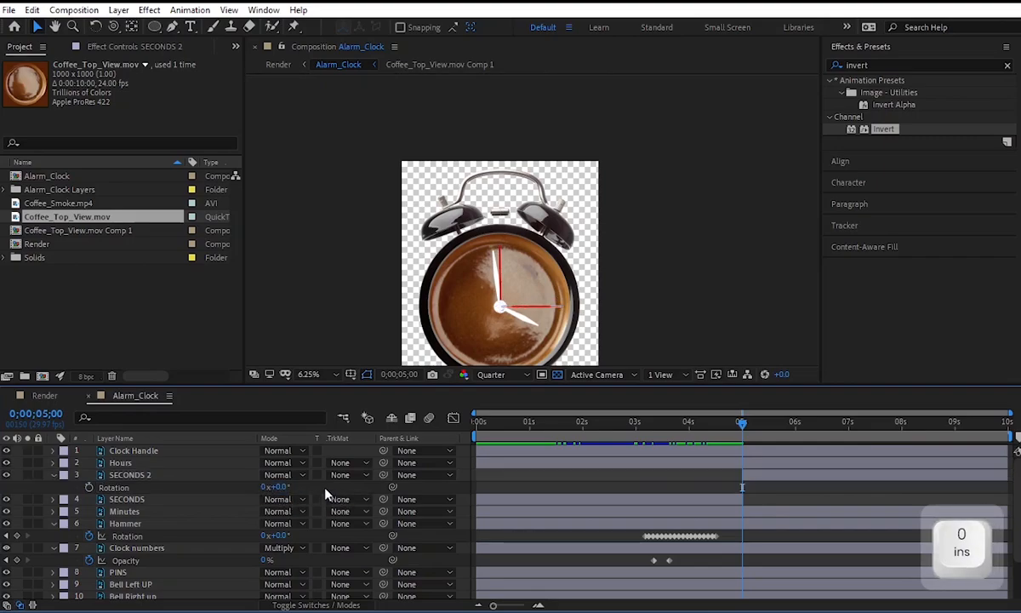
Trim the end of the original SECONDS layer to exactly 0;00;05;00, where SECONDS 2 starts.
scroll(752, 500, up, 3)
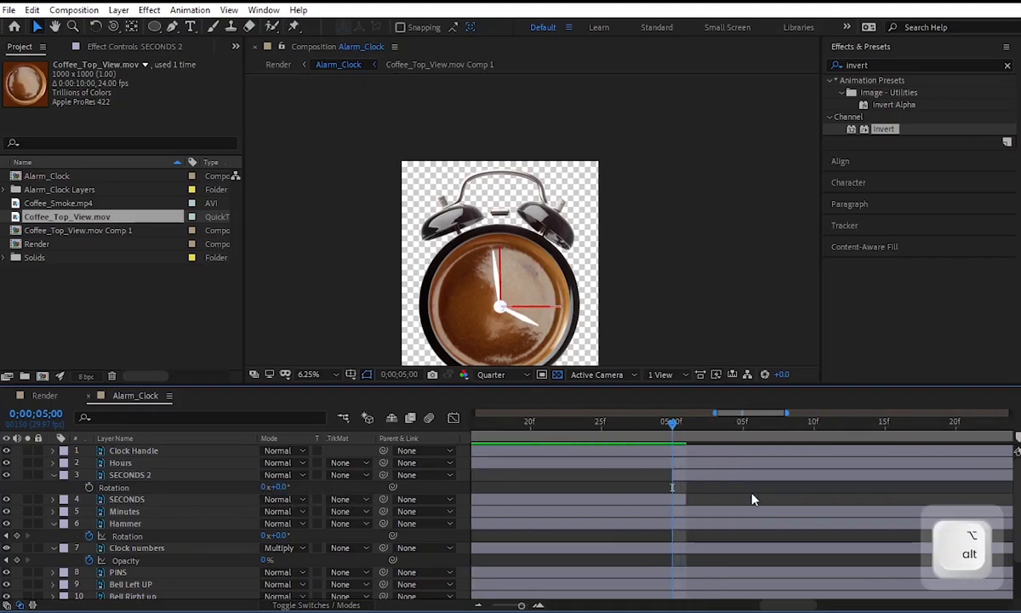
drag(686, 499, 671, 498)
drag(671, 429, 675, 434)
Rotate SECONDS 2 to -91° and set a Rotation keyframe at 0;00;05;00.
click(683, 474)
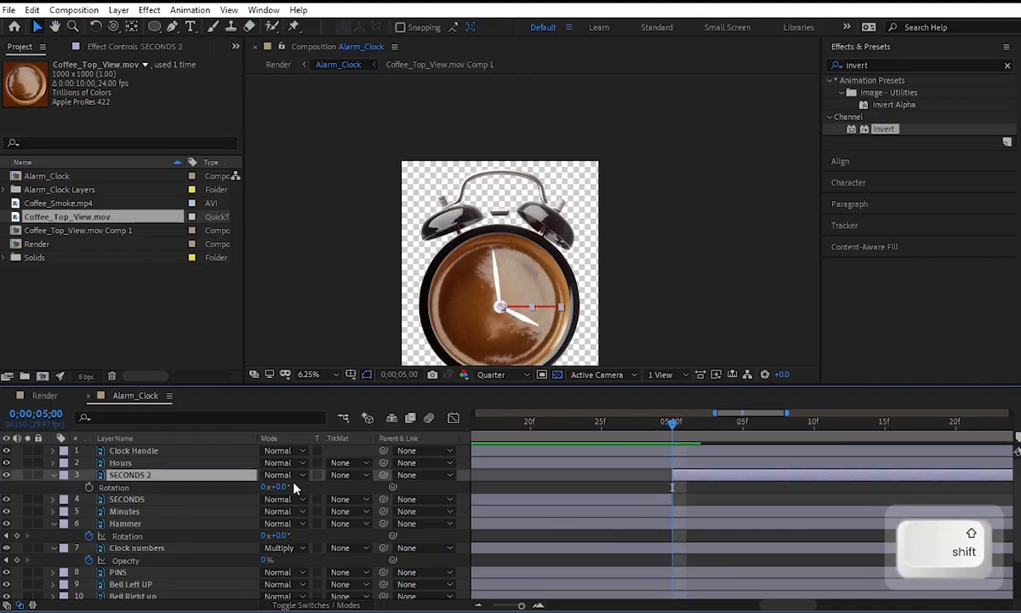
drag(282, 488, 251, 486)
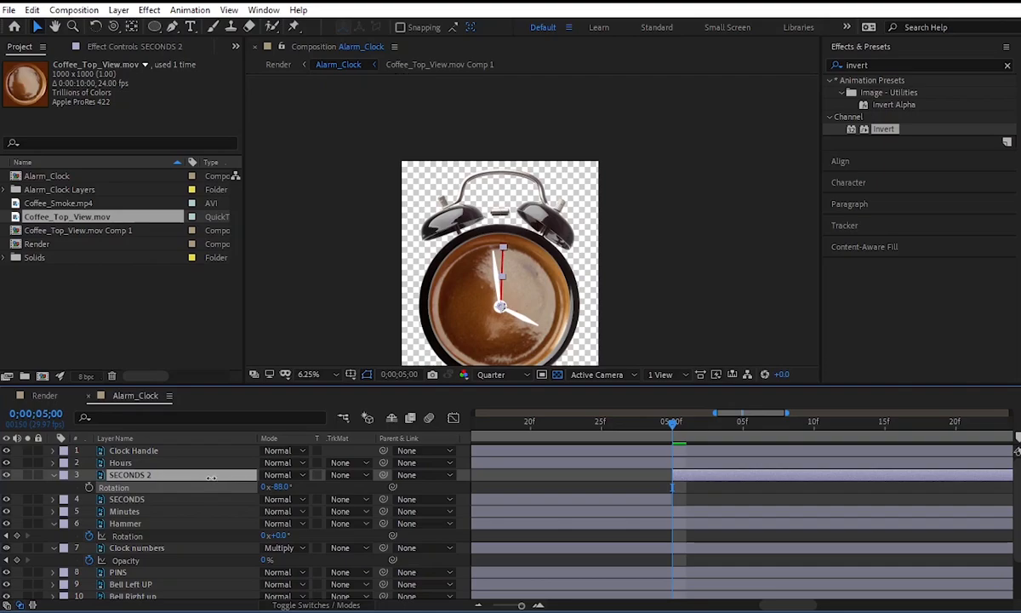
drag(210, 478, 210, 477)
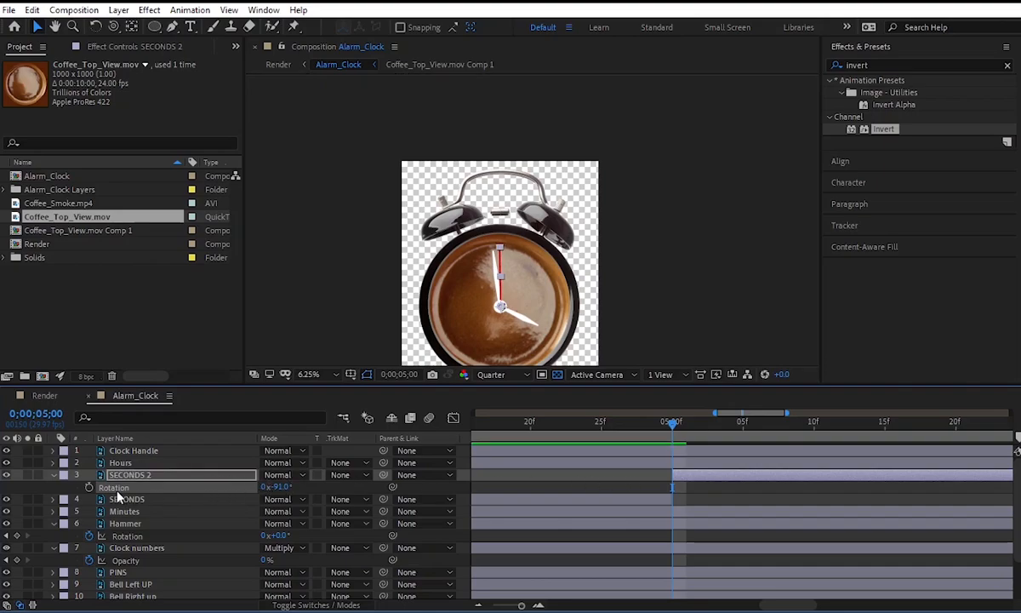
Add a Rotation keyframe of -4° to SECONDS 2 at 0;00;08;00, and preview the hand's motion.
drag(675, 433, 881, 438)
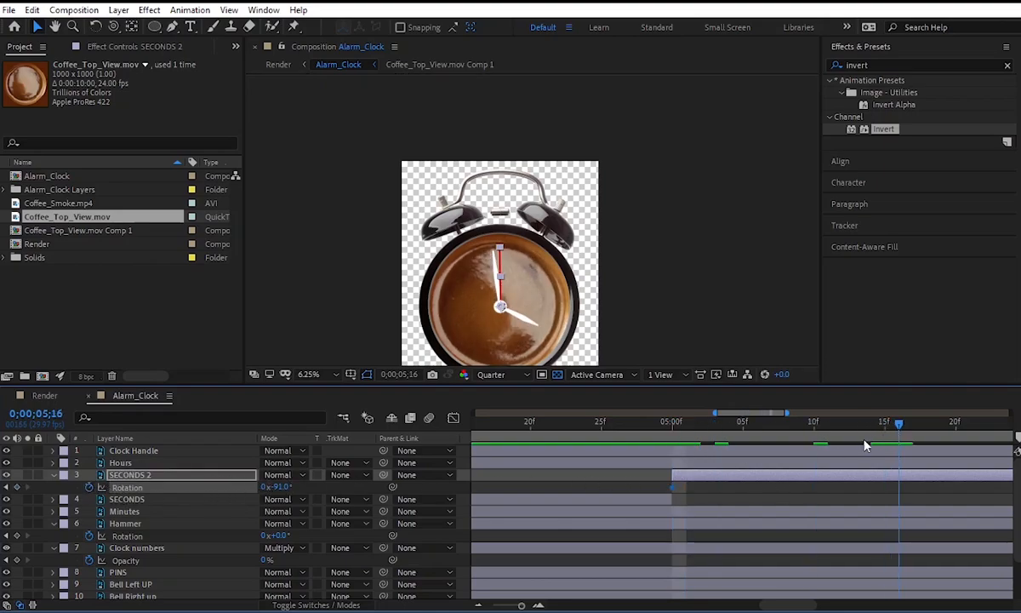
scroll(868, 439, down, 5)
click(902, 434)
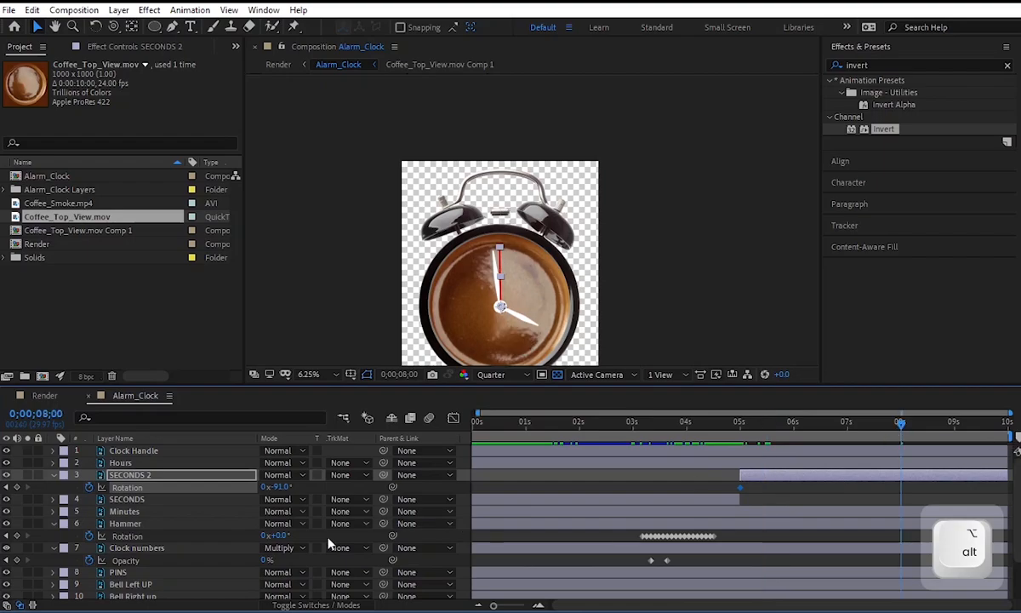
click(285, 486)
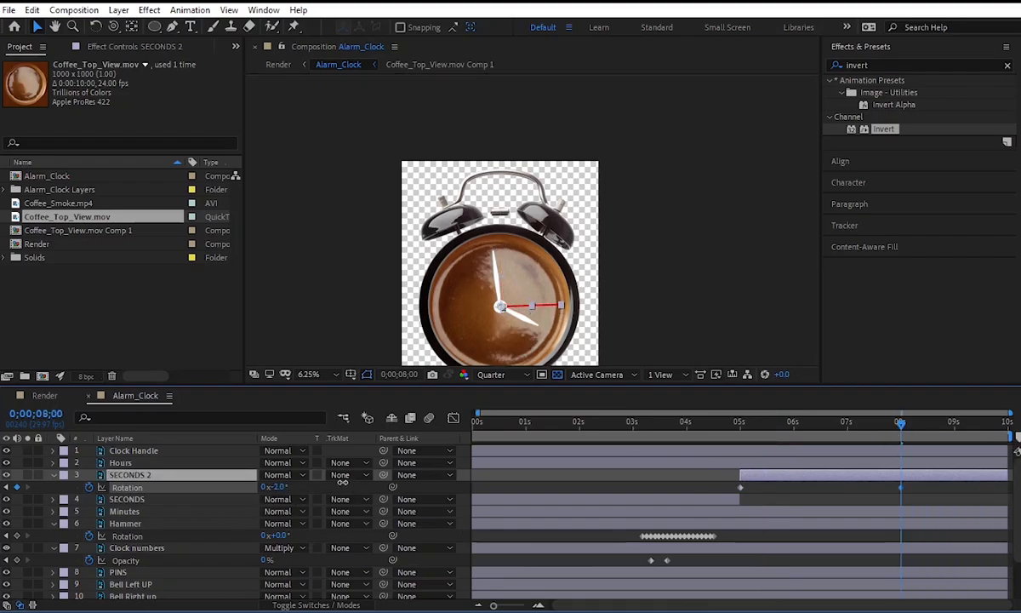
click(730, 422)
key(space)
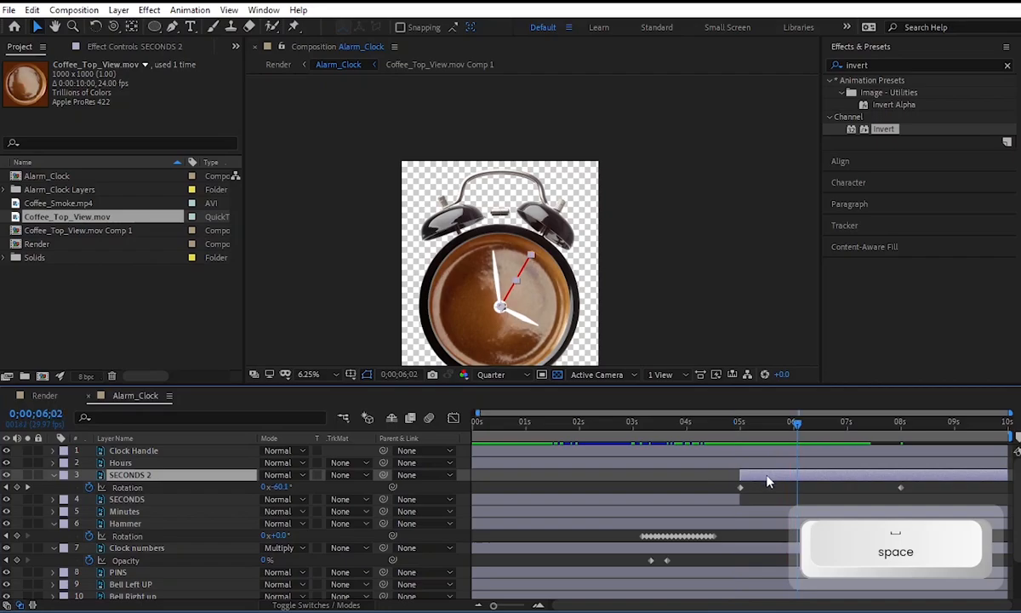
Apply Posterize Time to SECONDS 2 with a frame rate of 6, and preview the ticking from 0;00;04;26.
click(832, 64)
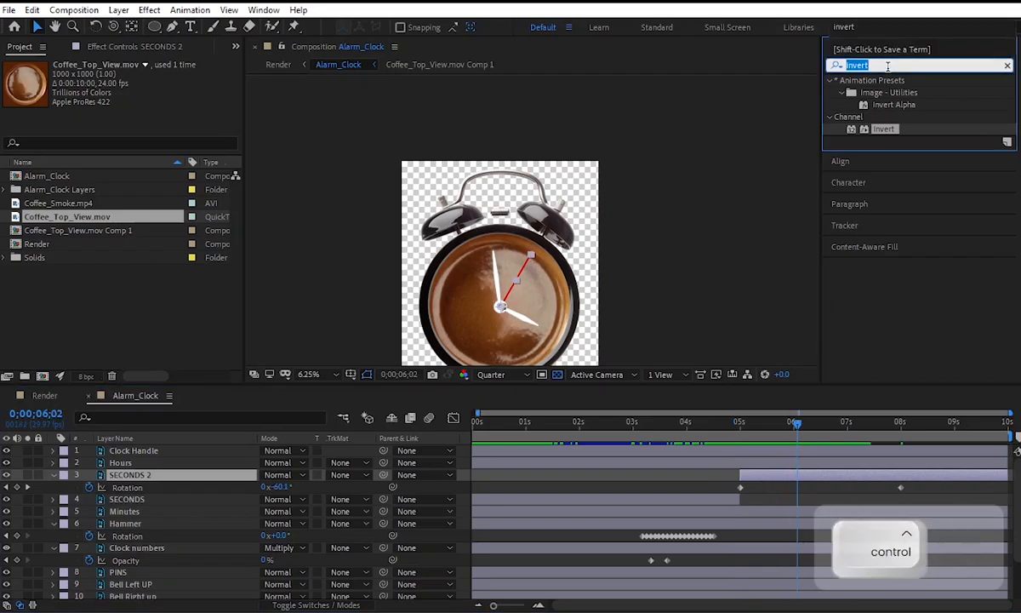
key(ctrl+a)
text(post)
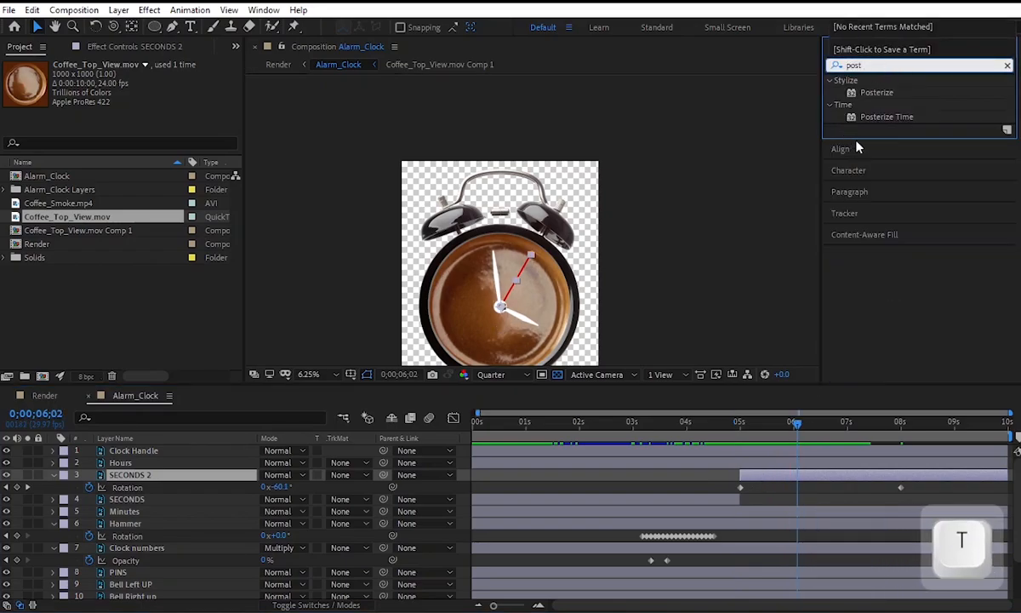
drag(868, 123, 841, 477)
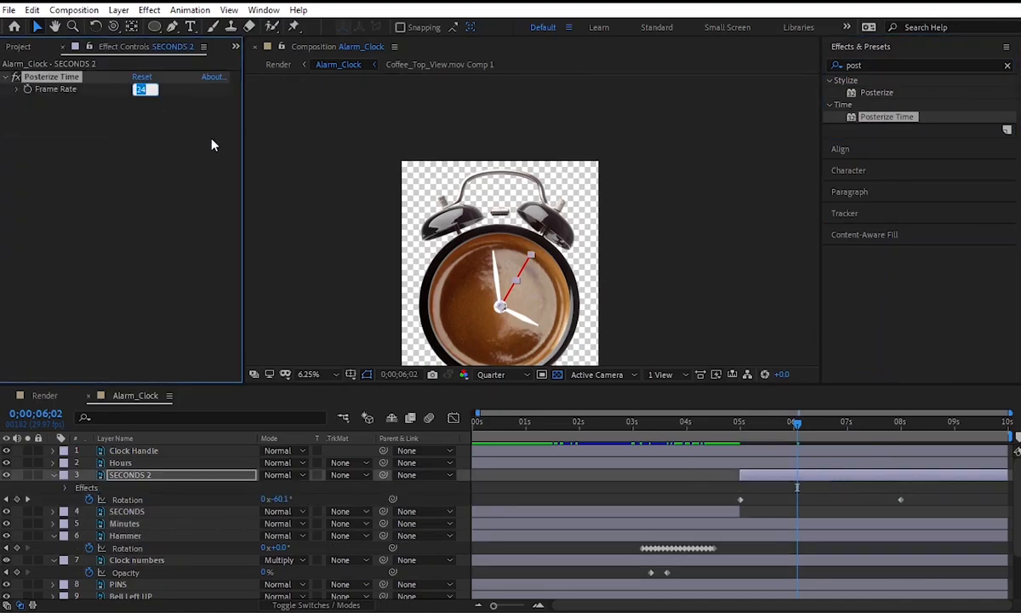
text(6)
key(Return)
click(732, 435)
key(space)
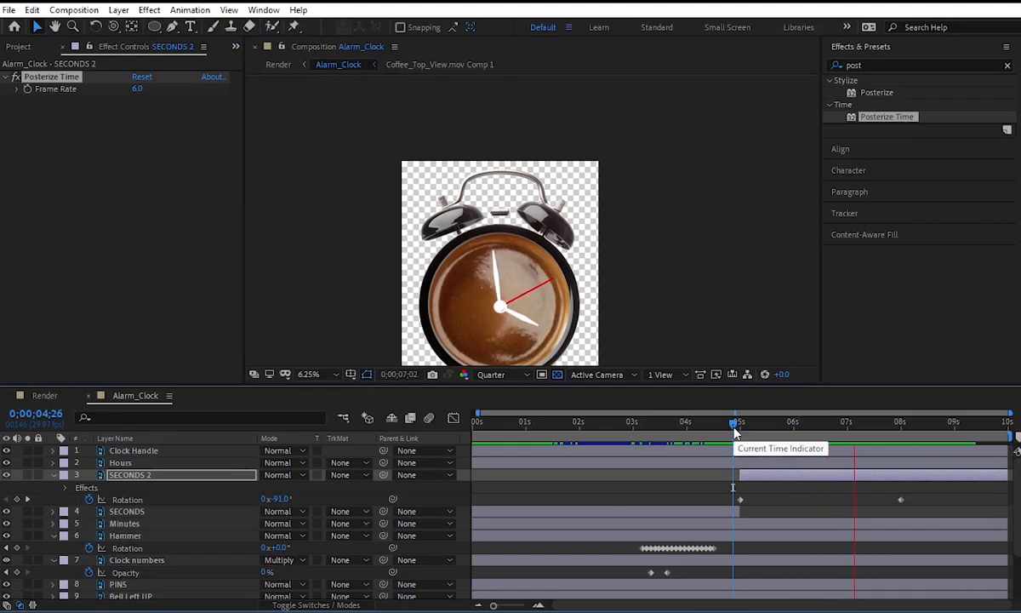
key(space)
Apply Easy Ease to the Rotation keyframes of SECONDS 2 and the Opacity keyframes of Clock numbers.
scroll(638, 481, down, 1)
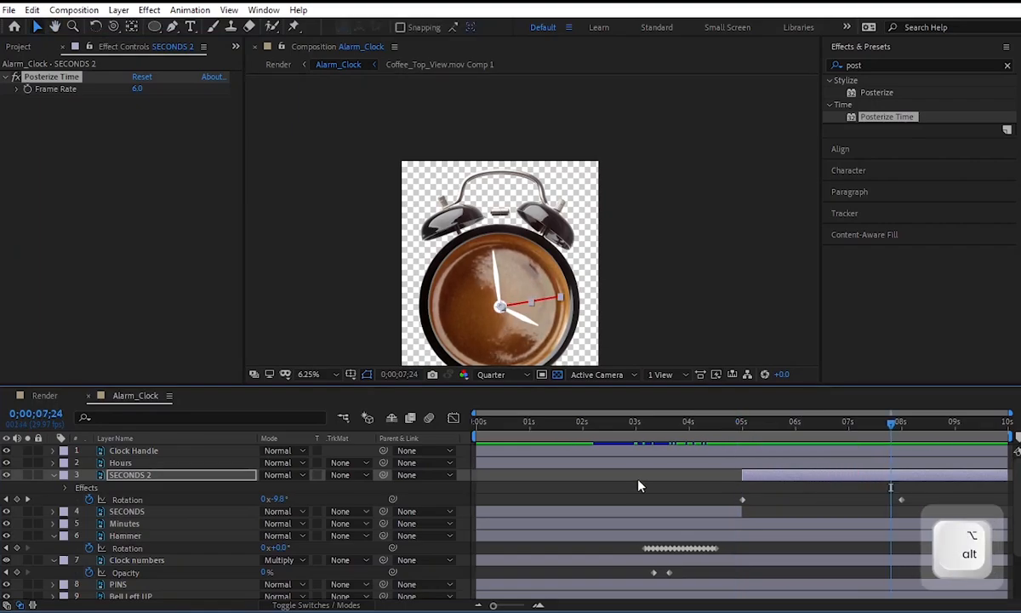
scroll(639, 481, down, 1)
drag(731, 459, 933, 470)
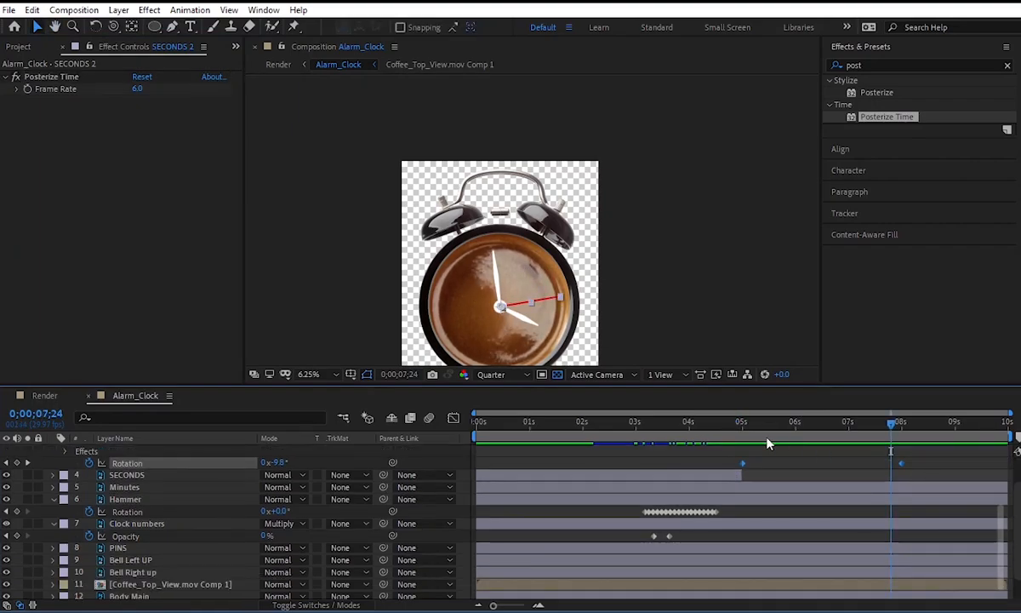
key(F9)
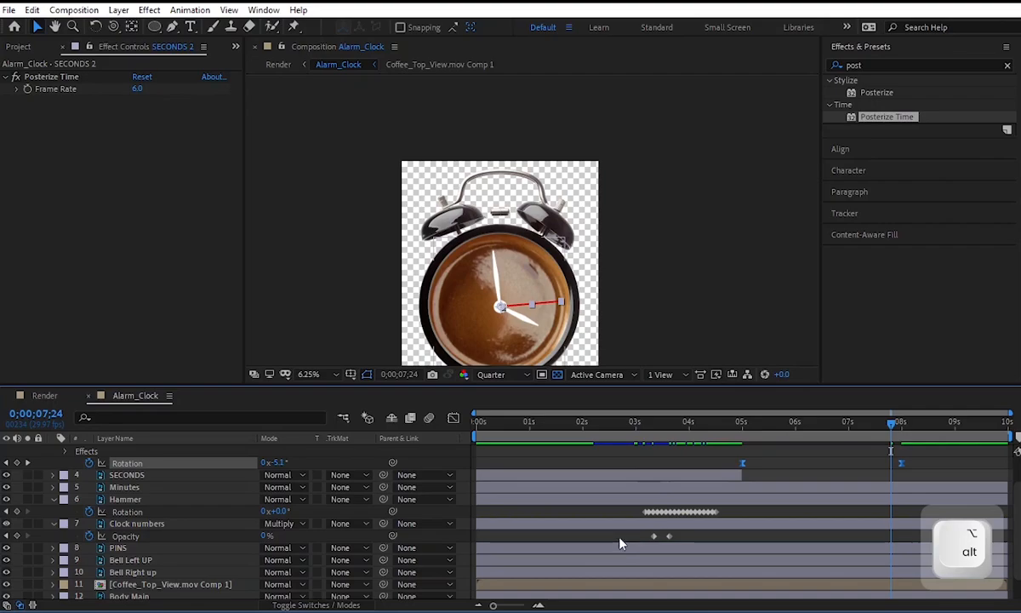
drag(646, 531, 679, 540)
key(F9)
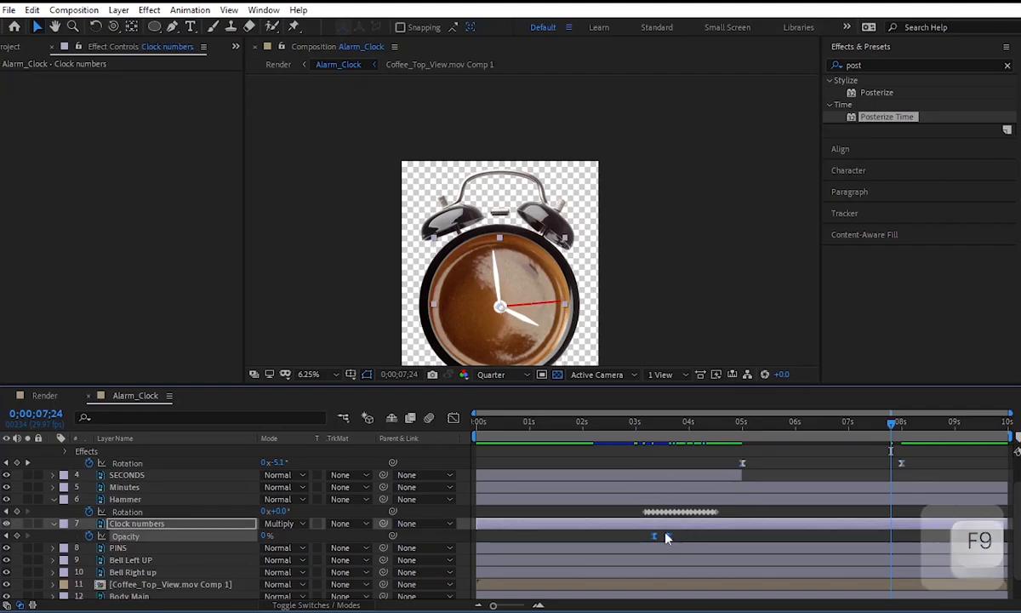
Collapse the revealed properties of all layers in Alarm_Clock and deselect the layers.
key(alt)
key(ctrl+a)
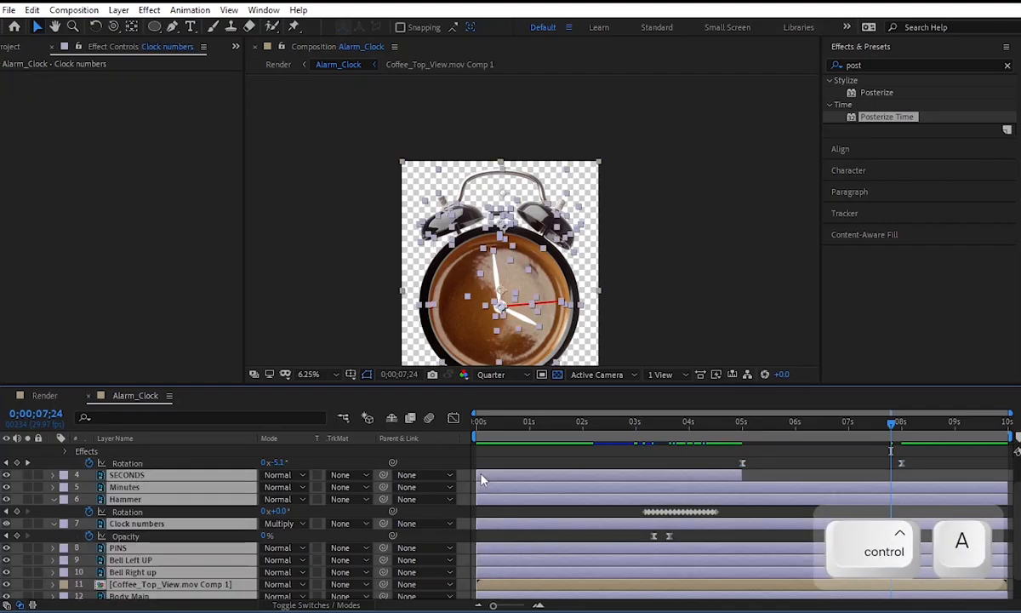
key(u)
key(u)
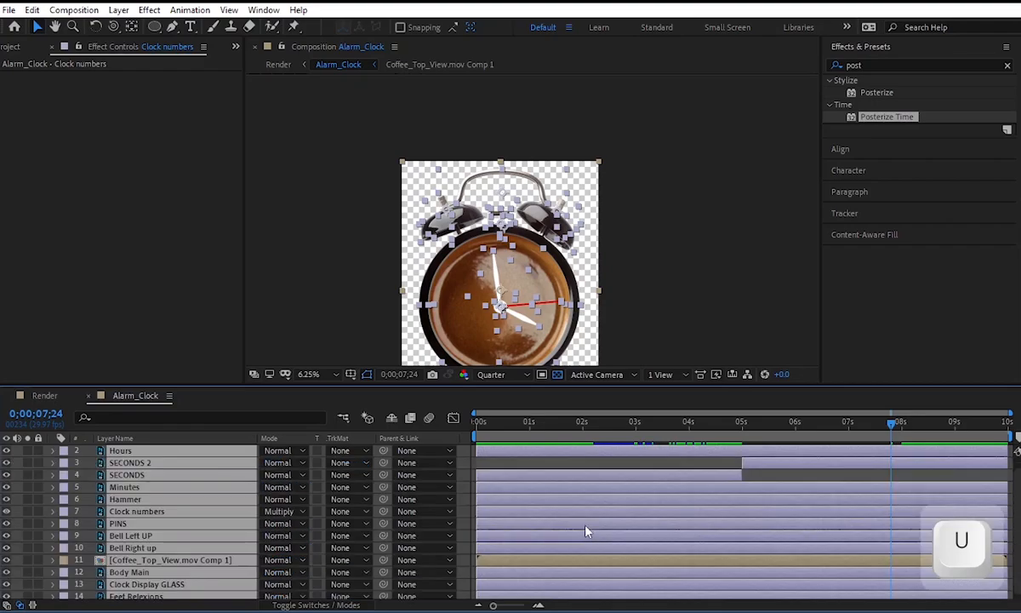
click(83, 483)
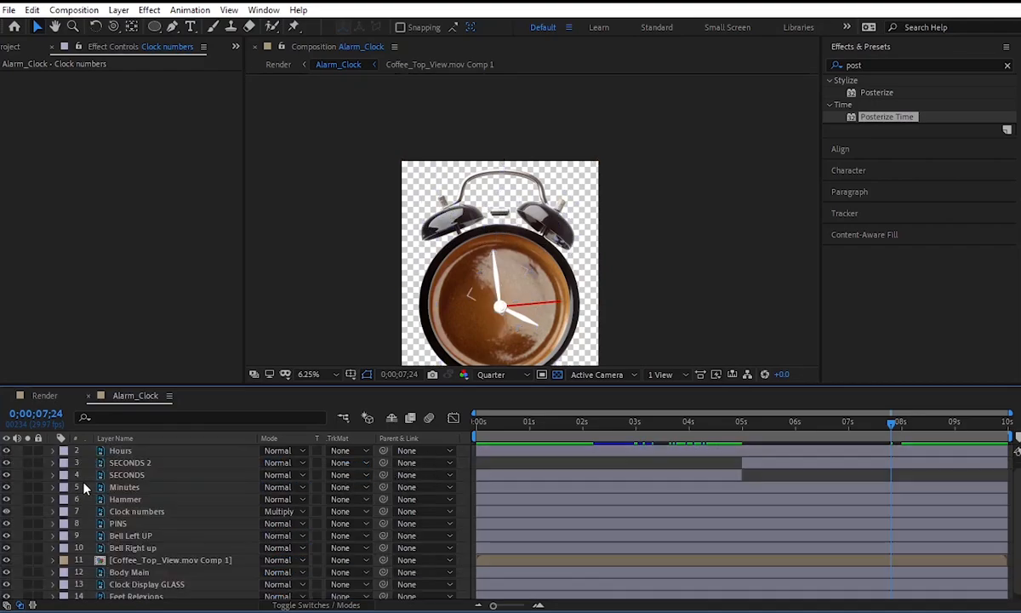
scroll(466, 510, down, 1)
Preview the Render composition from its start to check the eased, ticking second hand.
click(44, 395)
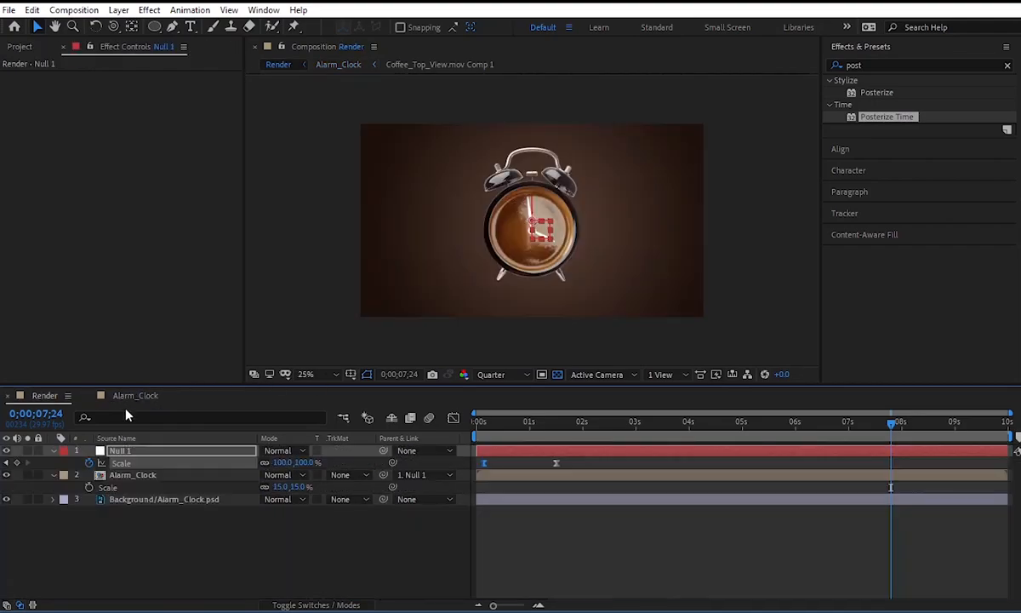
click(474, 423)
key(space)
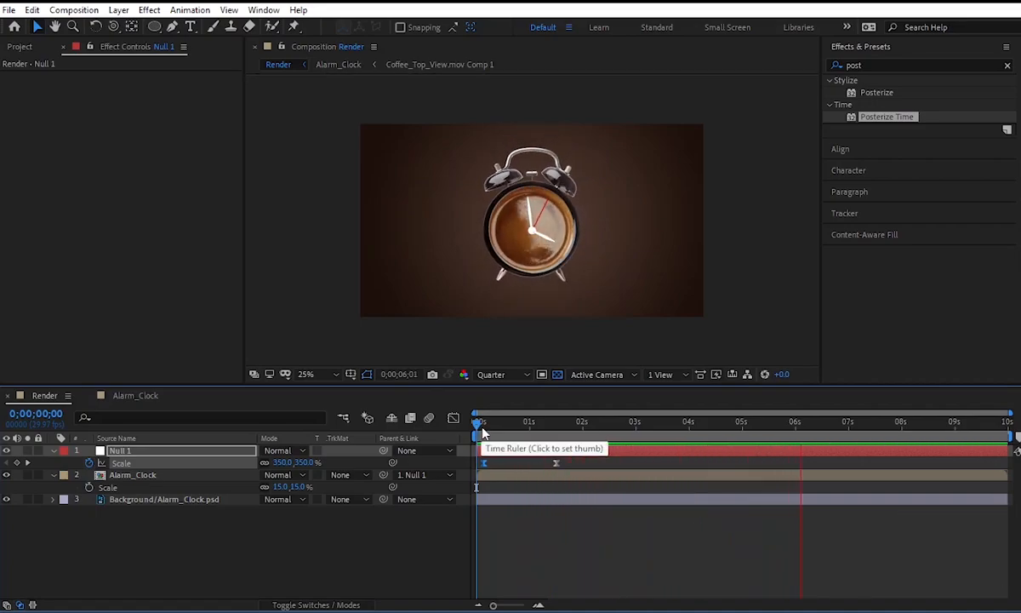
key(space)
In Alarm_Clock, move the last Rotation keyframe of SECONDS 2 to the composition's end at 0;00;09;29.
click(146, 397)
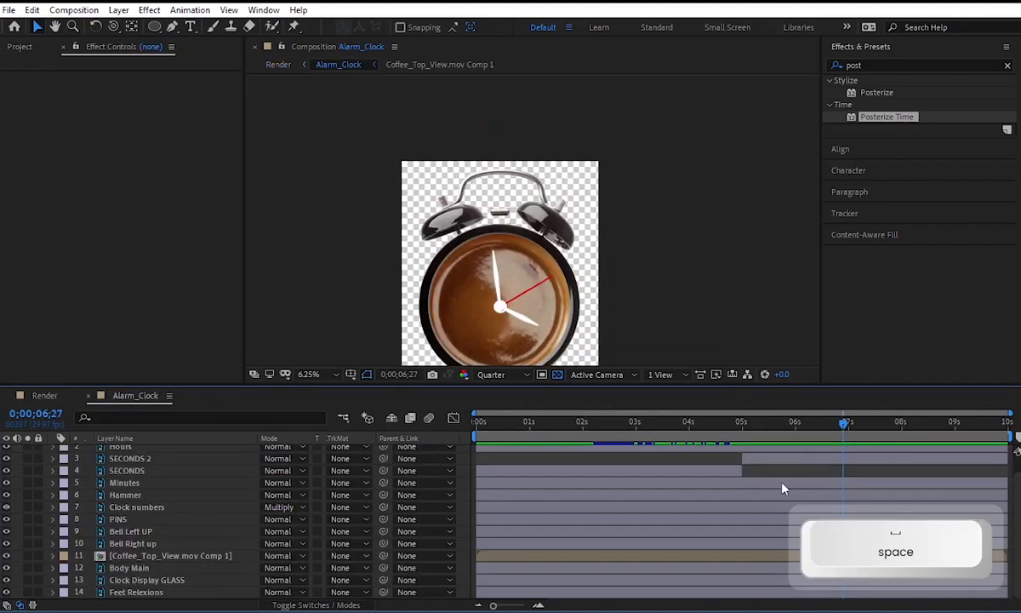
click(761, 479)
key(u)
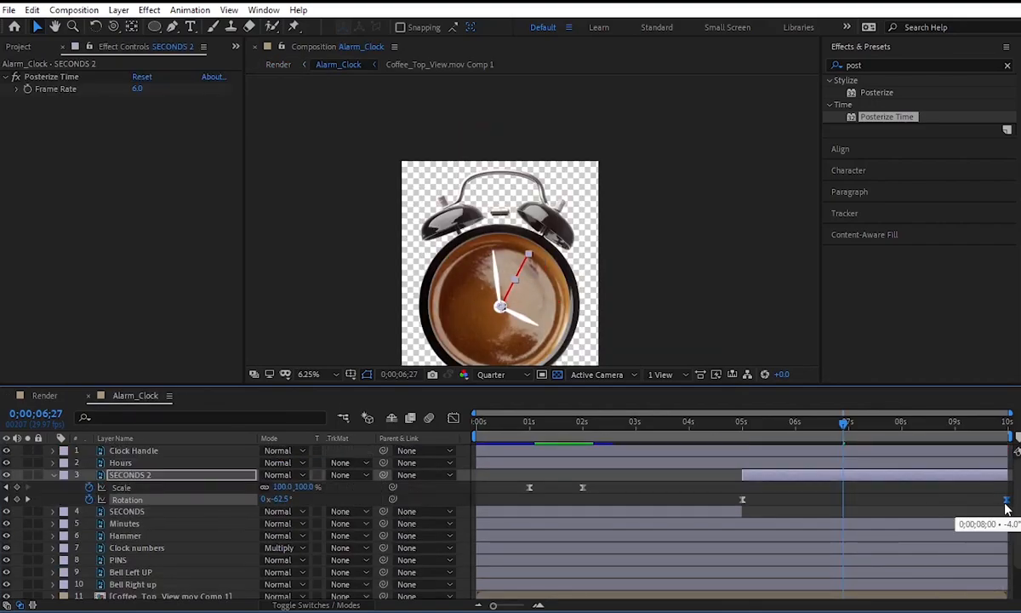
Play the Render composition from 0;00;00;00 to review the second hand's extended rotation.
click(44, 395)
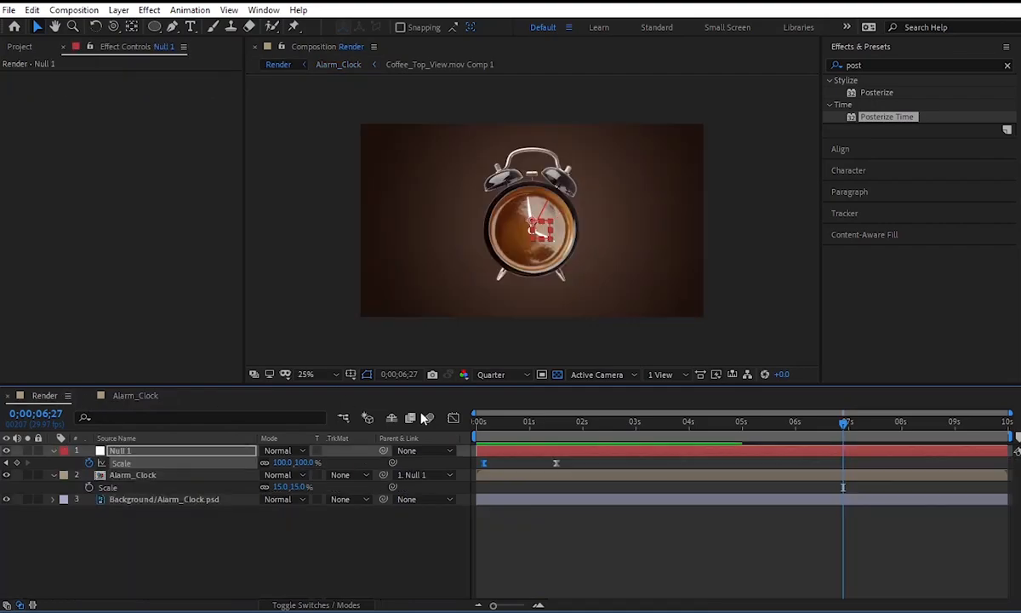
click(497, 423)
click(463, 421)
key(space)
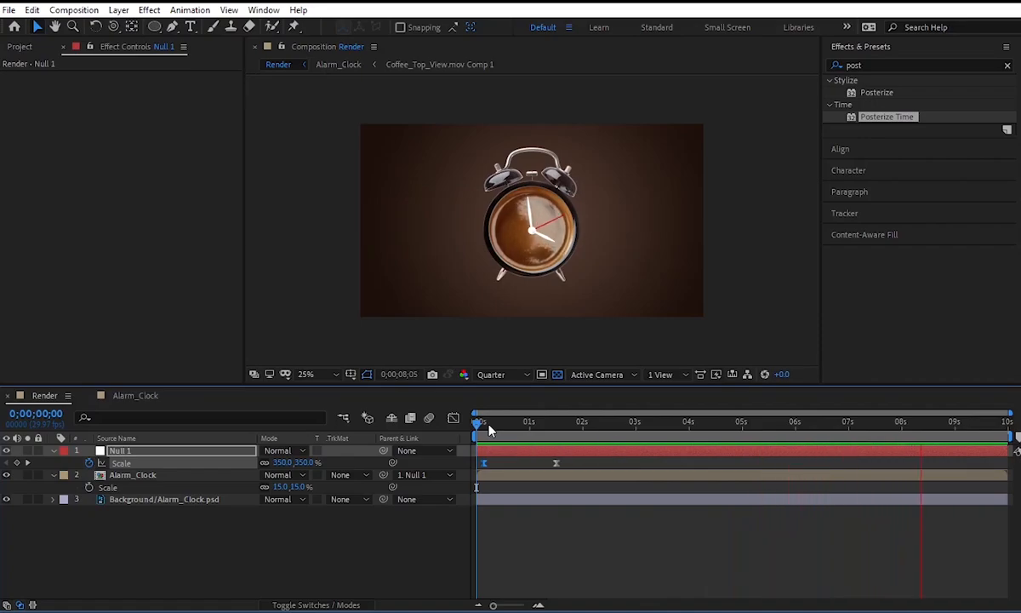
key(space)
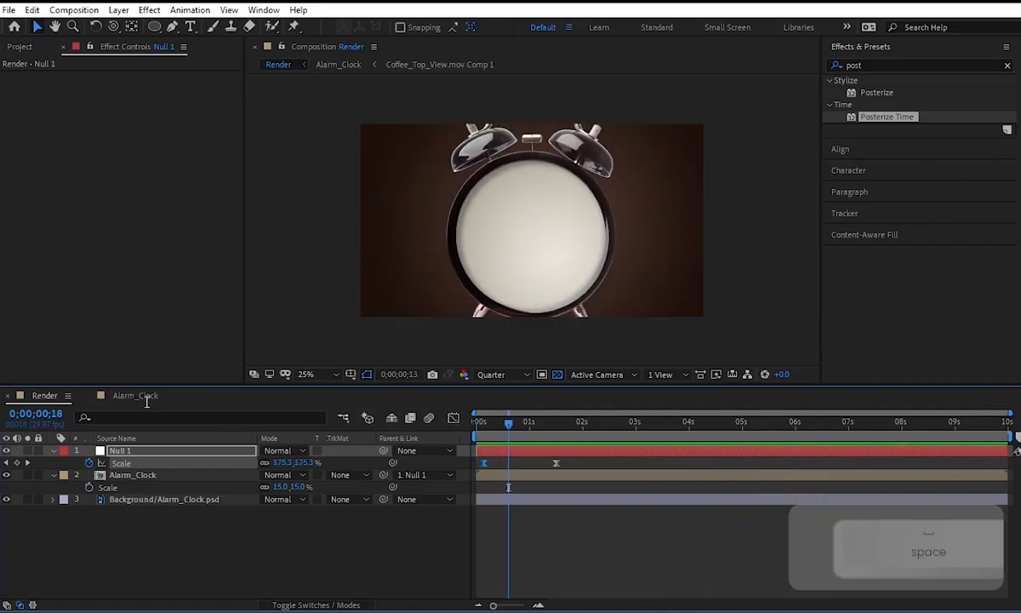
In Alarm_Clock, change the Rotation of SECONDS 2 at 0;00;09;29 to about -36°, and preview from 0;00;05;04.
click(138, 395)
shift+click(1008, 437)
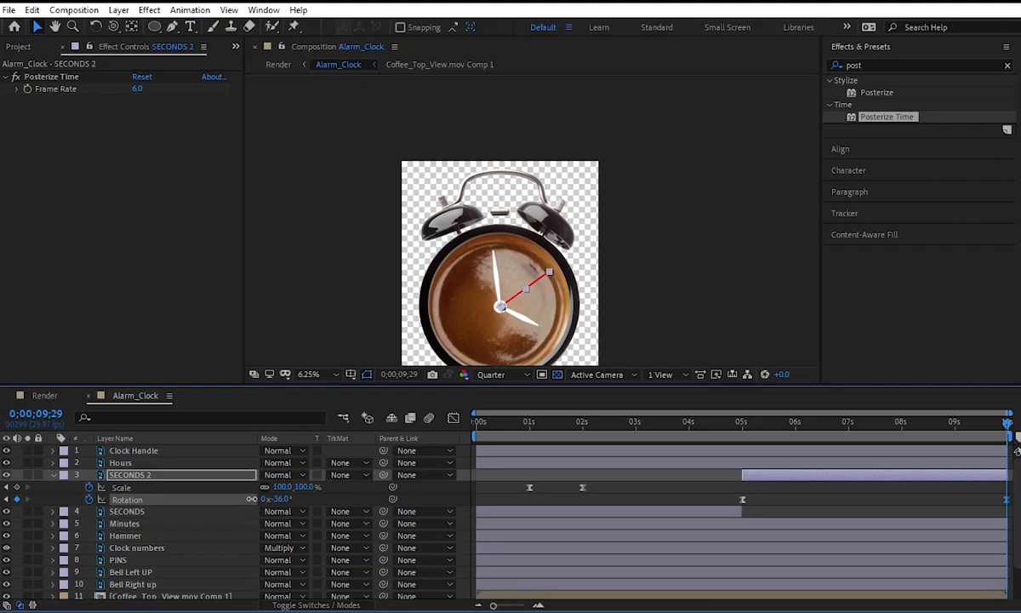
click(740, 441)
key(space)
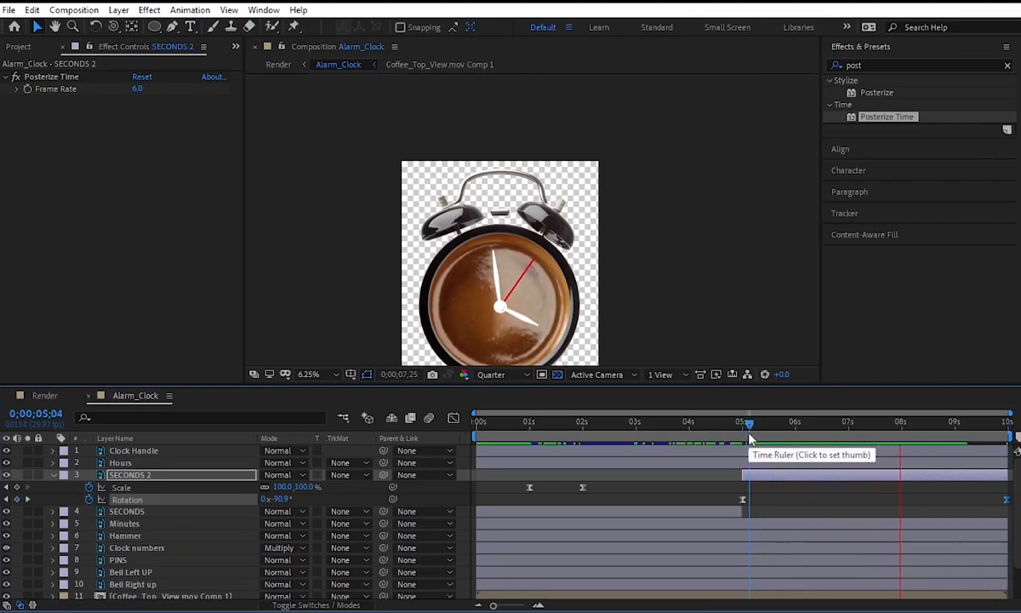
key(space)
Preview the Render composition from 0;00;01;13 to check the slower second hand.
click(42, 395)
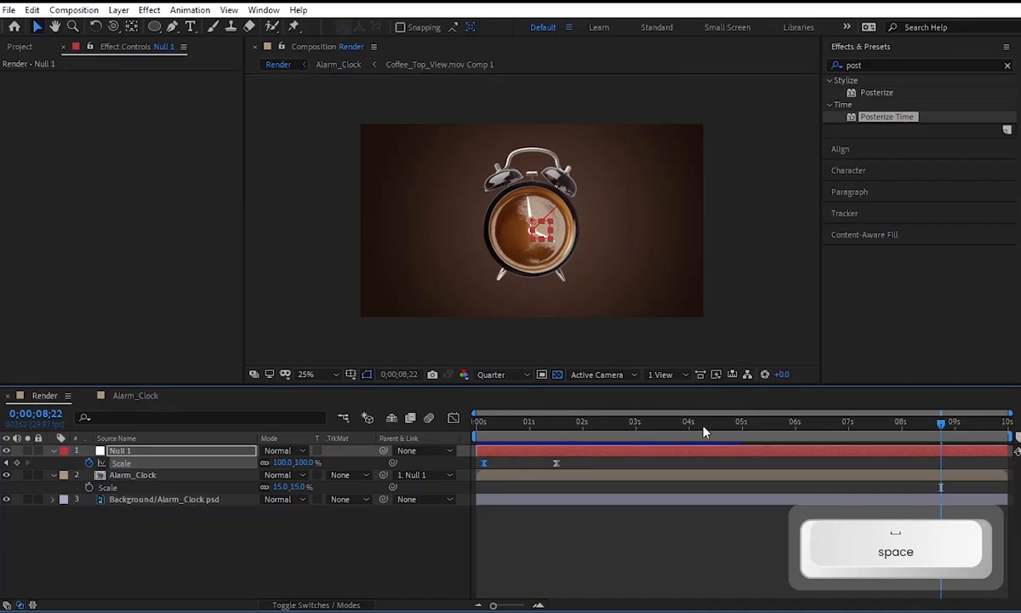
click(553, 432)
key(space)
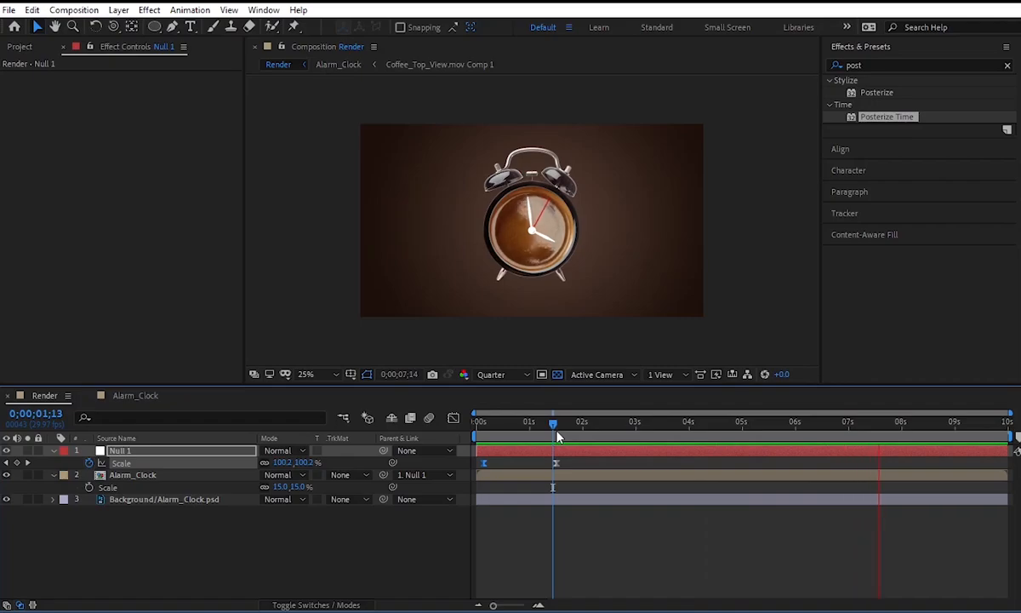
key(space)
Move the current time in Render to 0;00;05;00 and add Coffee_Smoke.mp4 as the topmost layer.
drag(780, 433, 742, 434)
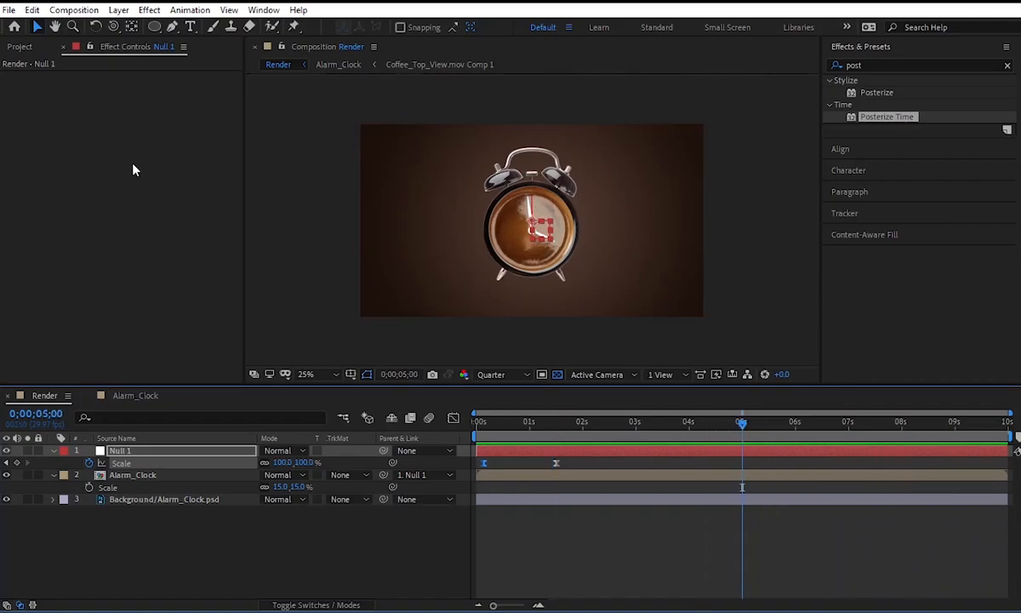
click(20, 47)
click(60, 204)
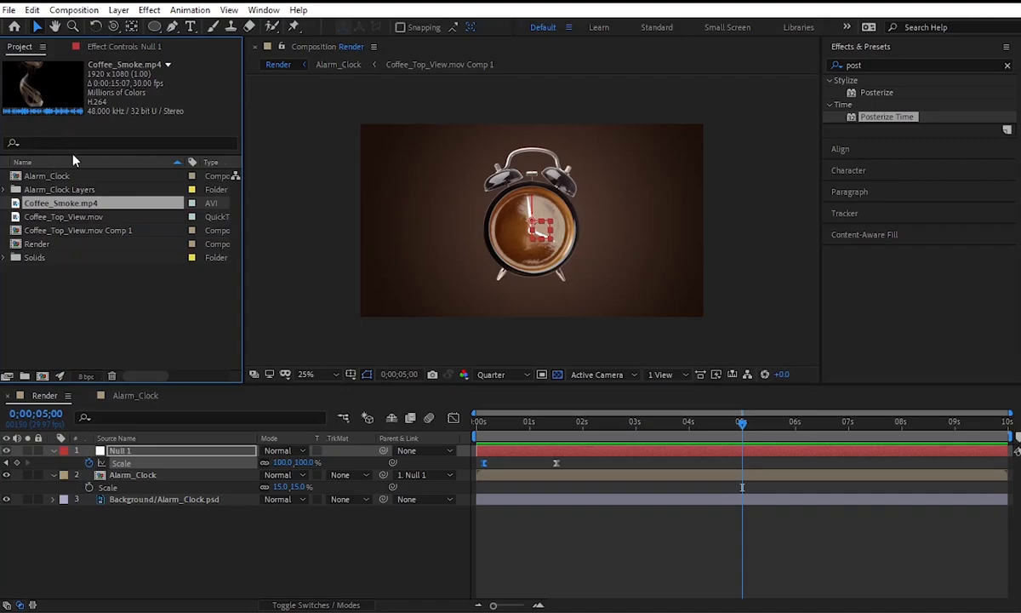
drag(68, 206, 137, 450)
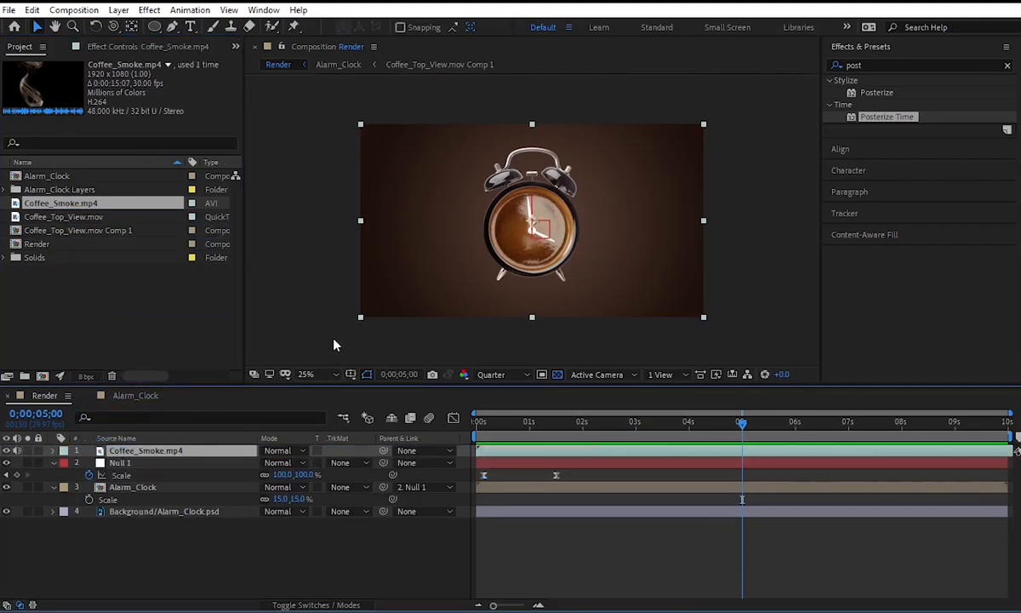
Scale the Coffee_Smoke.mp4 layer to 52% and position it so the smoke rises from the upper part of the clock dial.
key(s)
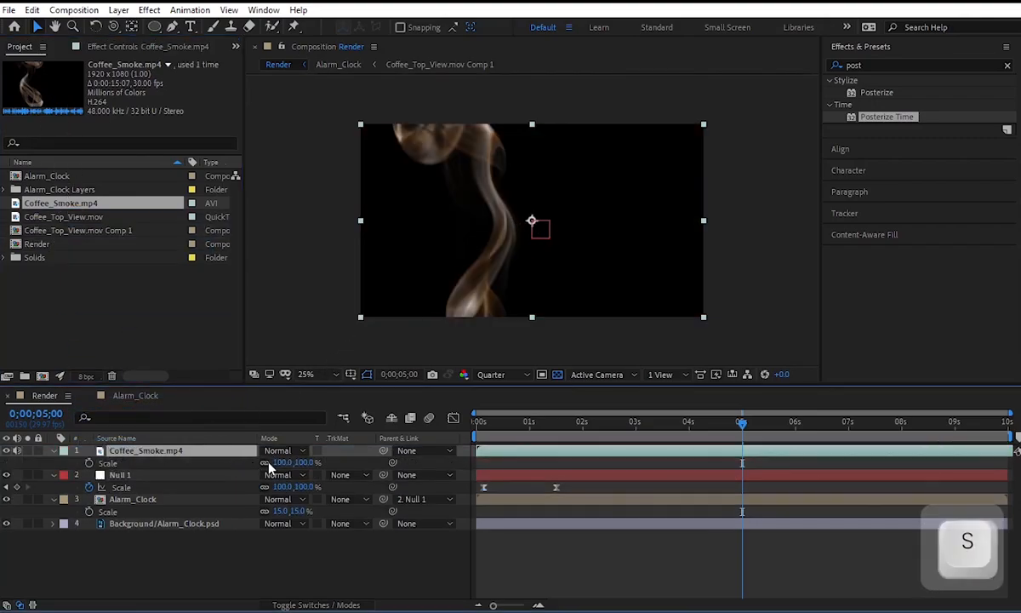
drag(279, 464, 248, 467)
drag(545, 250, 576, 200)
drag(278, 469, 283, 467)
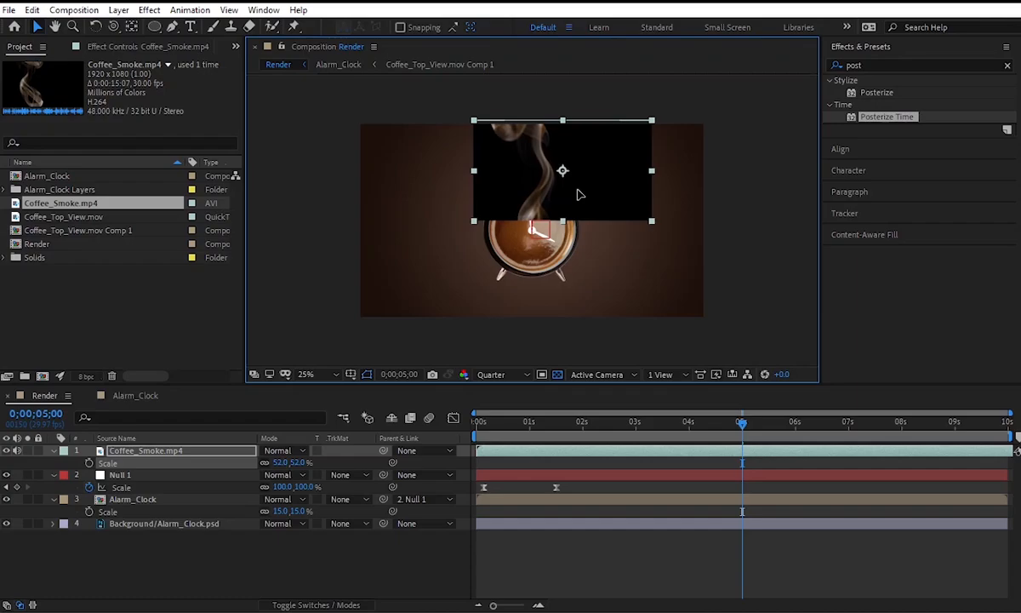
Set the Coffee_Smoke.mp4 layer's blending mode to Screen.
right_click(228, 456)
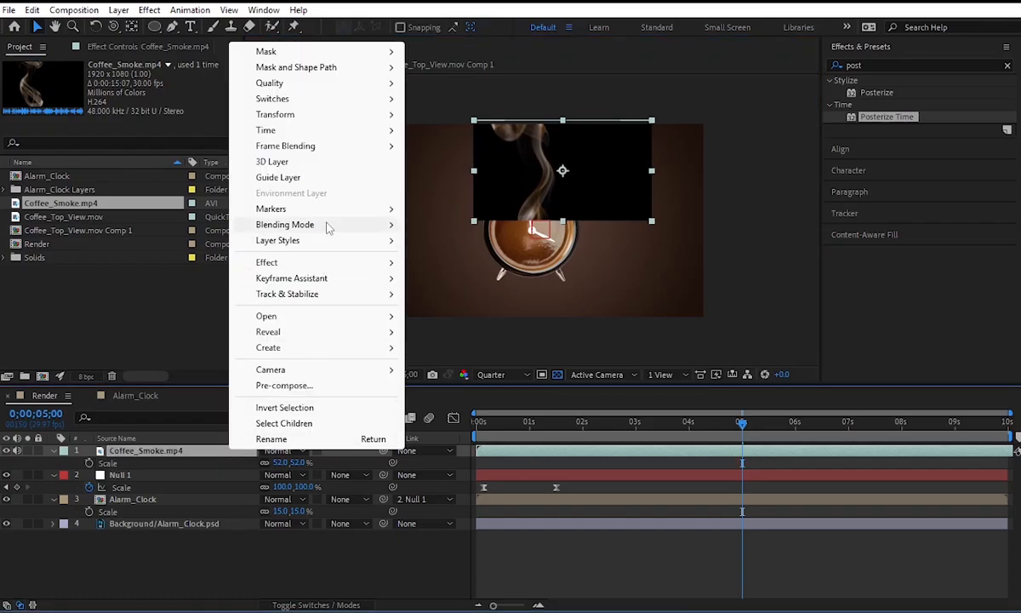
mouse_move(326, 226)
click(433, 283)
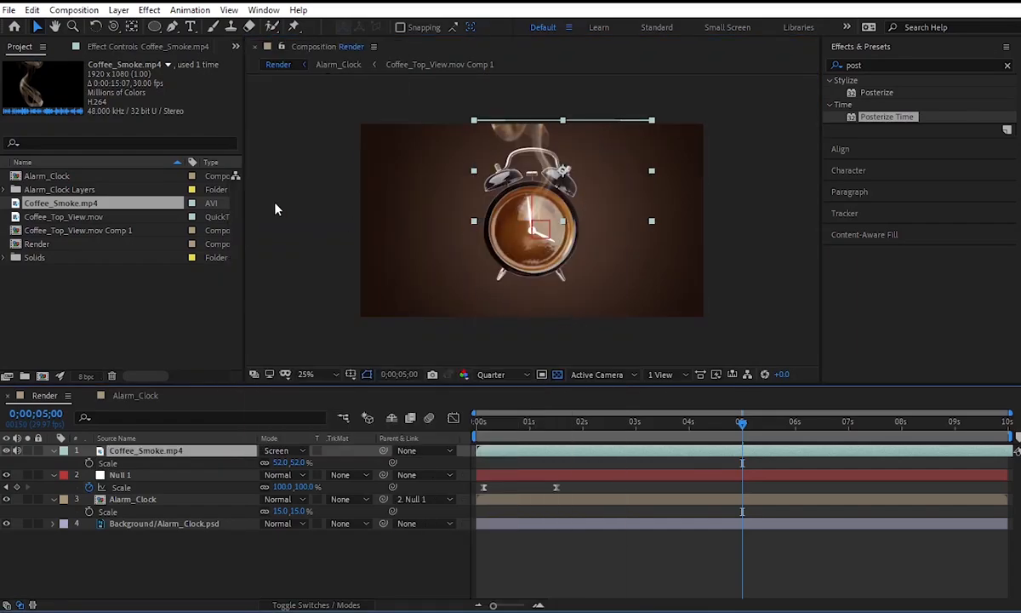
Draw a closed Pen mask on Coffee_Smoke.mp4 around the smoke, from the upper dial to above the frame, redoing its upper edge.
click(173, 29)
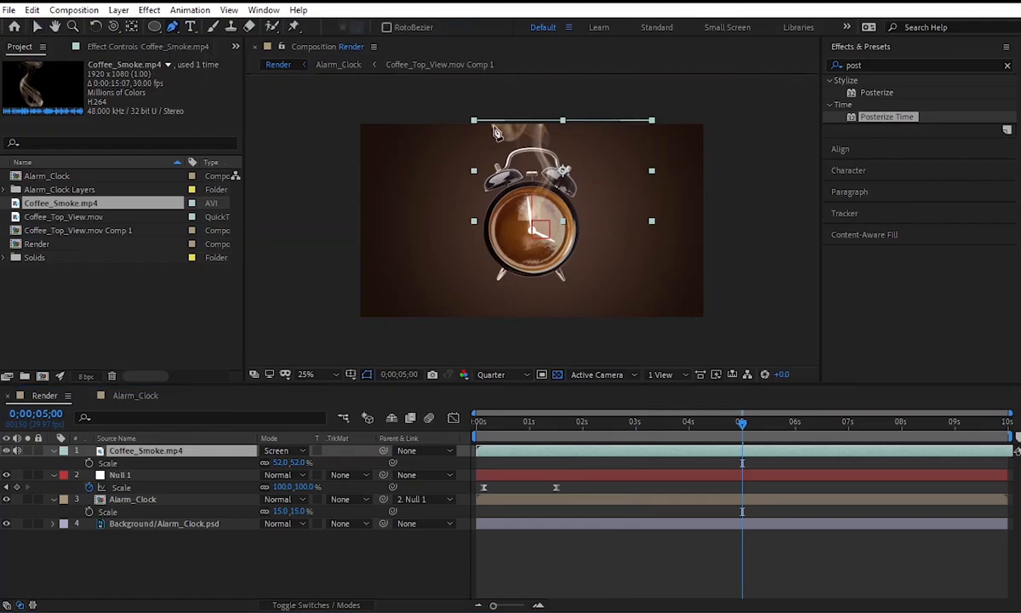
click(491, 105)
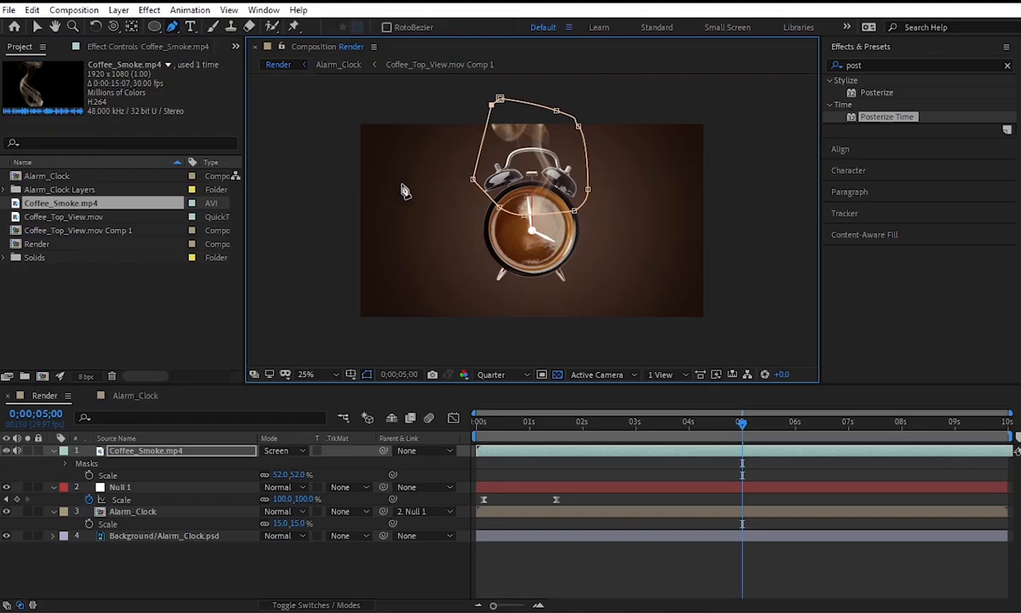
key(ctrl+z)
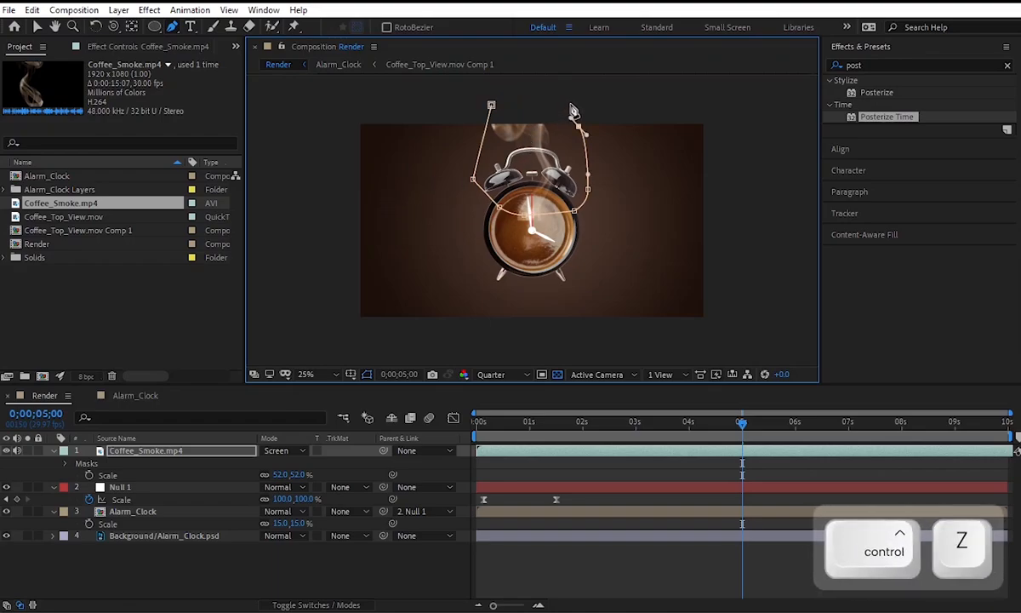
click(491, 104)
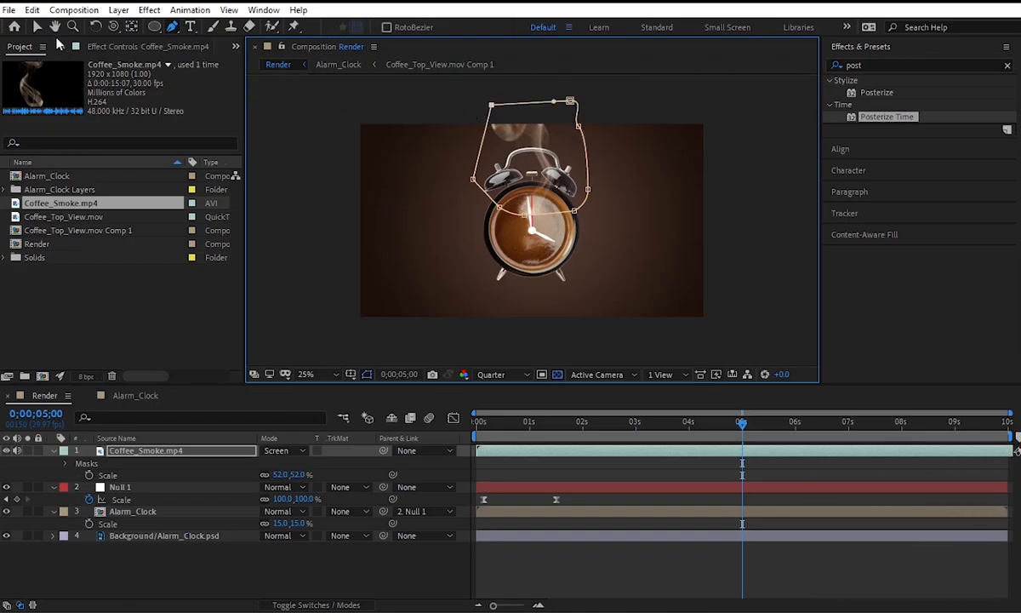
Set the Mask Feather of Mask 1 on Coffee_Smoke.mp4 to 100 pixels in both directions.
click(66, 464)
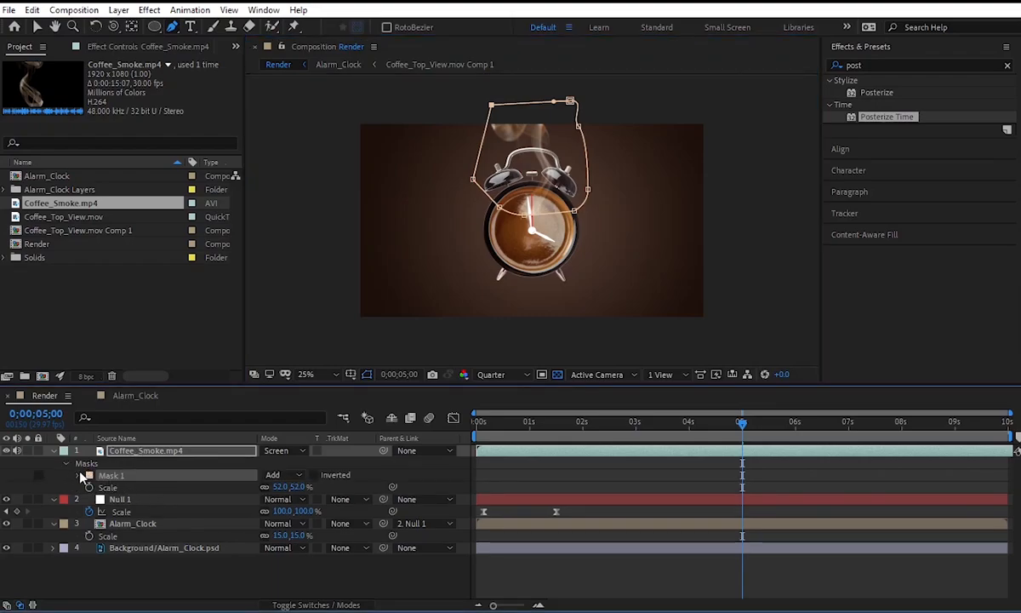
click(78, 475)
text(50)
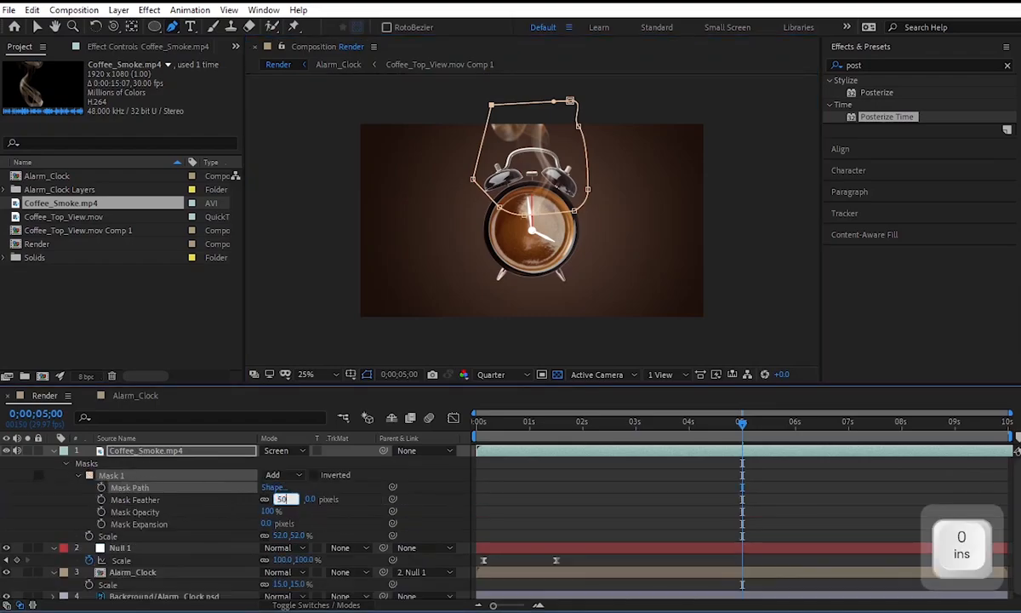
key(Return)
drag(281, 504, 305, 502)
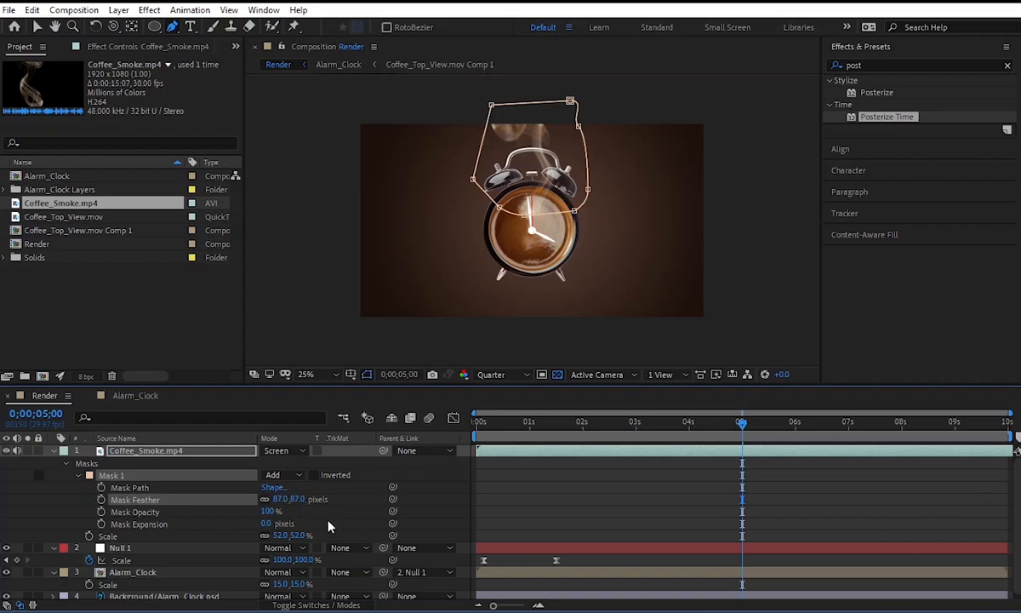
click(301, 500)
text(100)
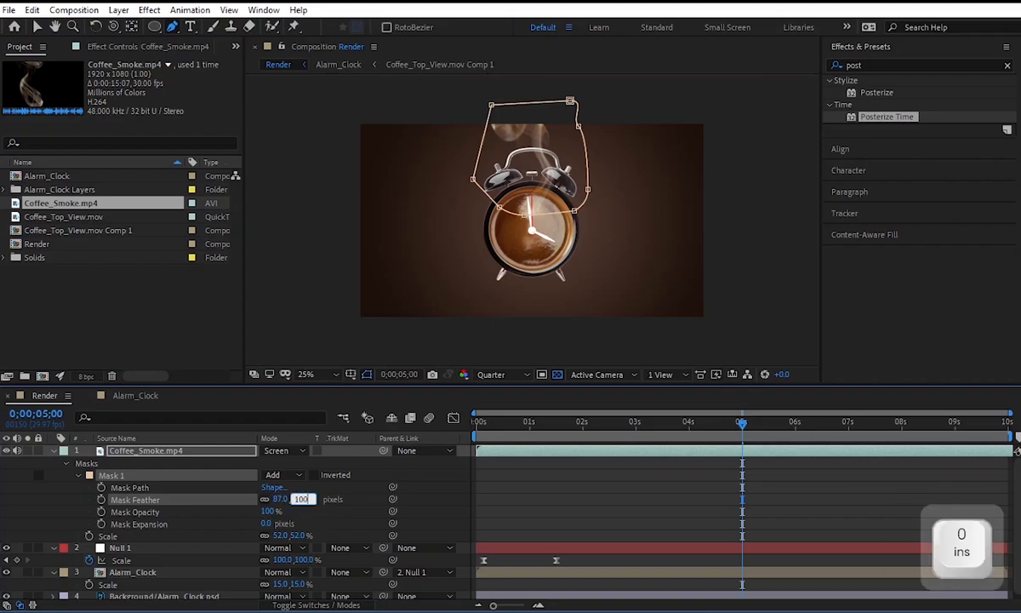
key(Return)
Shift the Coffee_Smoke.mp4 layer in time so it starts at 0;00;05;00.
drag(673, 423, 740, 440)
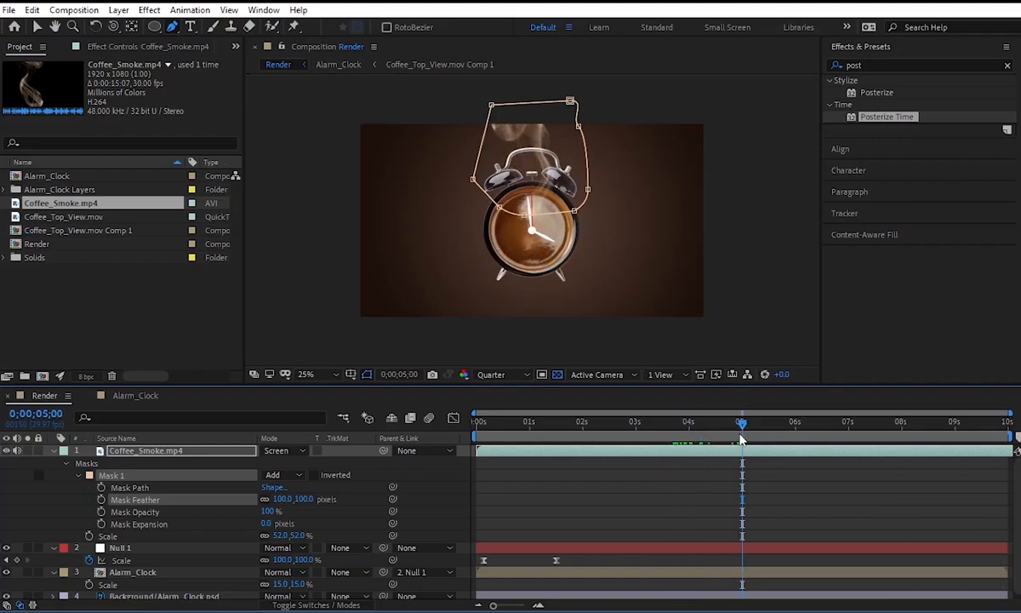
drag(644, 455, 839, 454)
drag(749, 452, 818, 451)
mouse_move(744, 426)
mouse_down()
mouse_move(735, 425)
mouse_move(757, 429)
mouse_move(743, 428)
mouse_up()
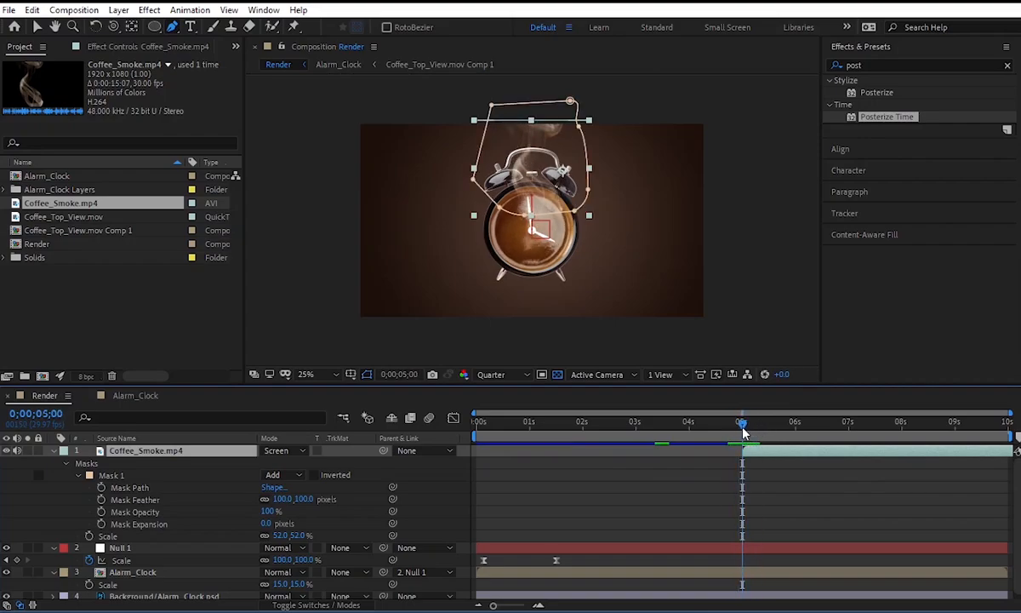
Keyframe Mask 1's Mask Path about half a second after 0;00;05;00, and at 0;00;05;00 pull the upper mask points down to the dial.
click(100, 488)
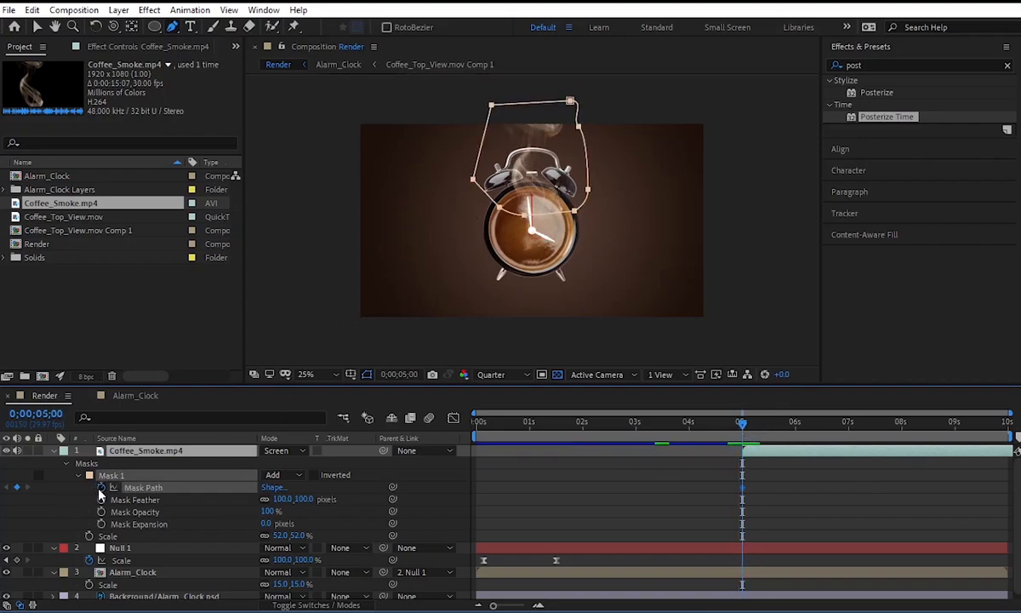
drag(748, 488, 767, 488)
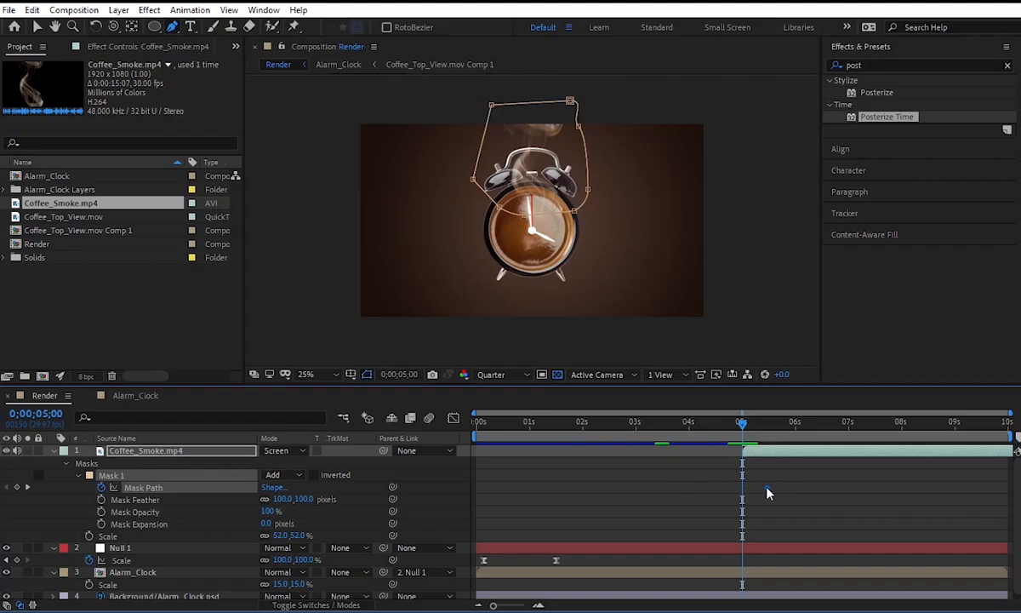
click(37, 26)
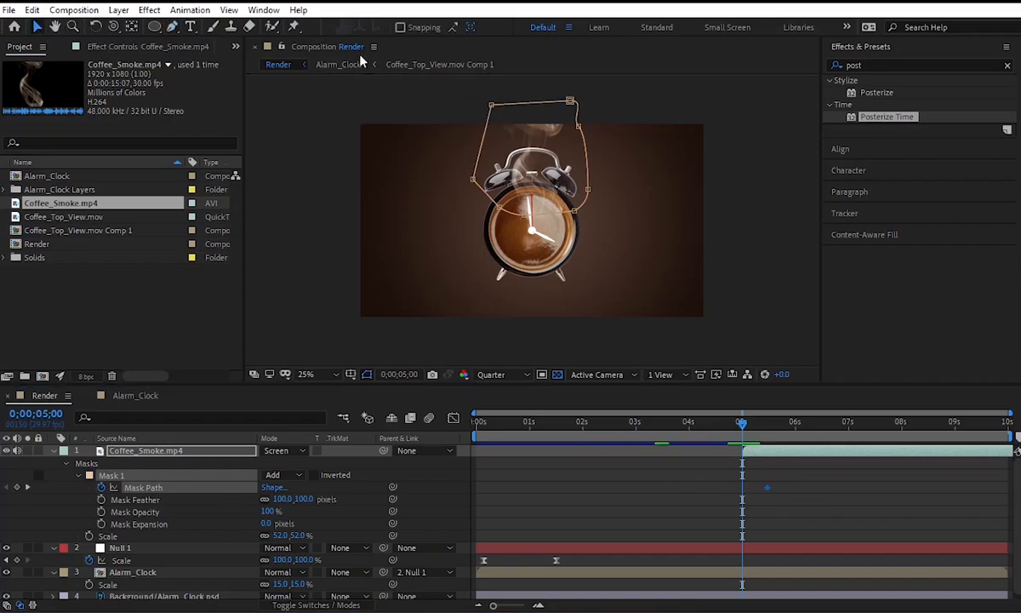
drag(479, 99, 577, 216)
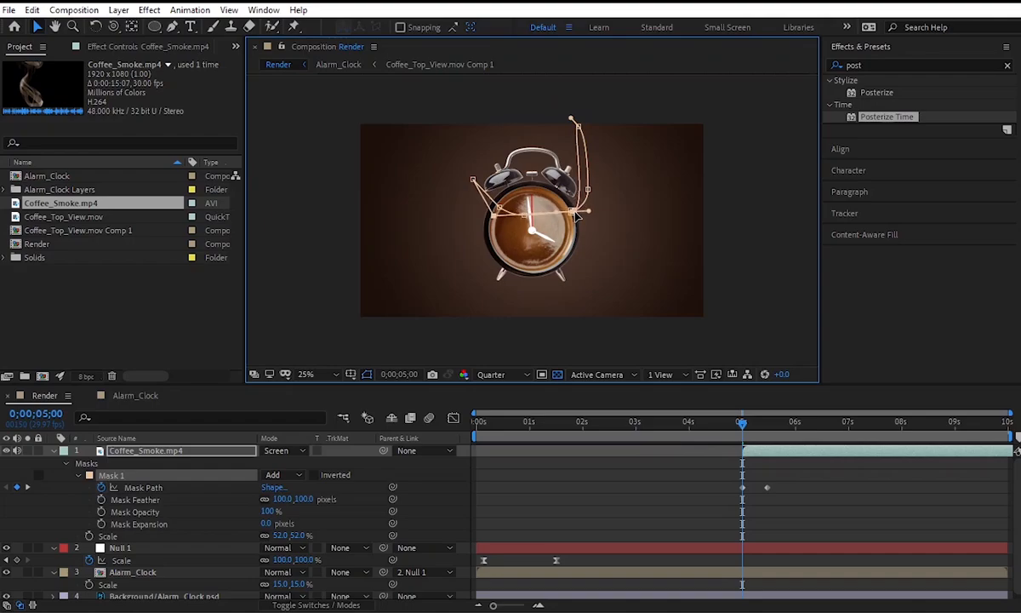
Move the final Mask Path keyframe to about 0;00;05;20, apply Easy Ease to both keyframes, and preview from 0;00;04;24.
key(space)
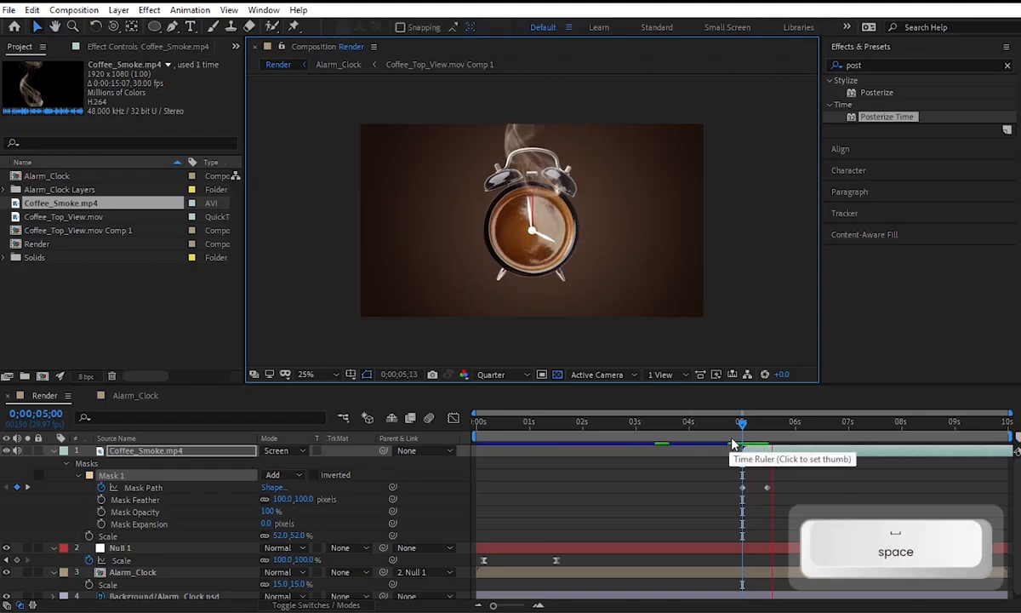
key(space)
drag(782, 482, 741, 493)
click(770, 491)
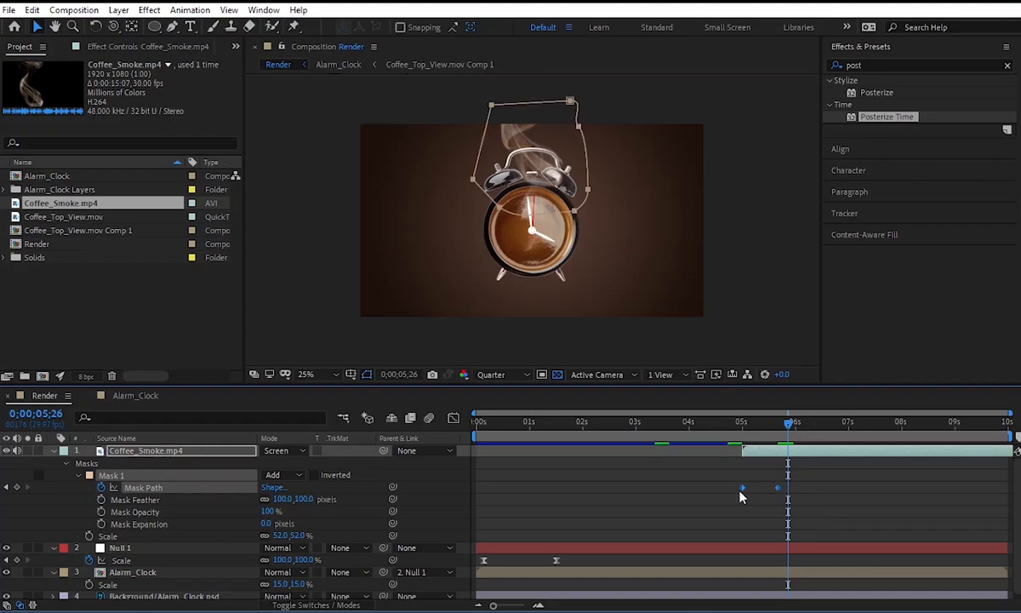
key(F9)
click(733, 434)
key(space)
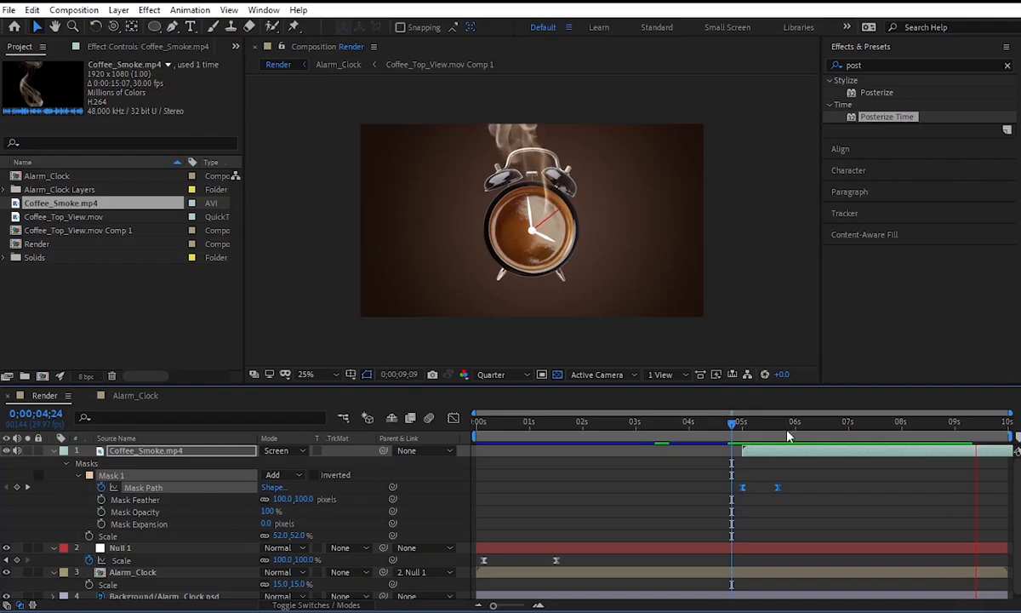
Show only the keyframed properties of all Render layers and preview the composition from 0;00;00;00.
key(ctrl+a)
key(u)
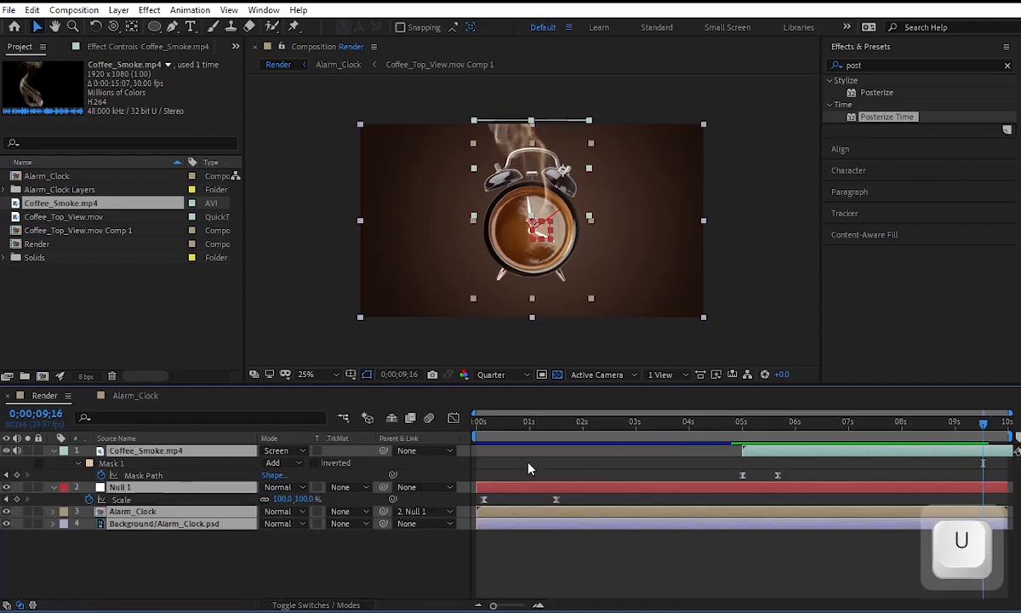
click(477, 421)
key(space)
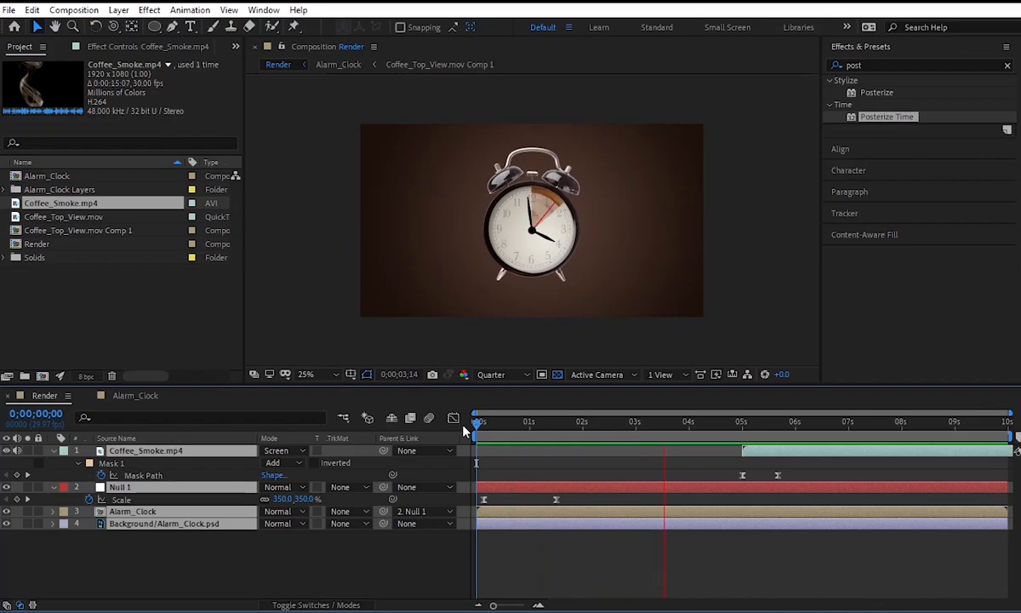
Move the current time to 0;00;02;29 and create a text layer reading "Coffee".
drag(606, 425, 634, 437)
click(242, 553)
right_click(242, 554)
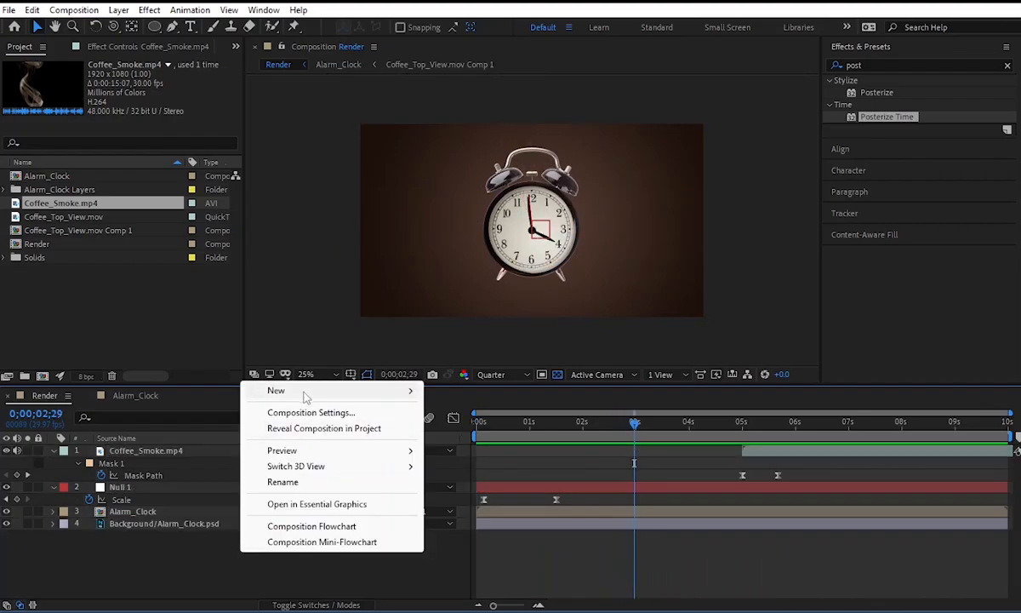
mouse_move(369, 394)
click(460, 413)
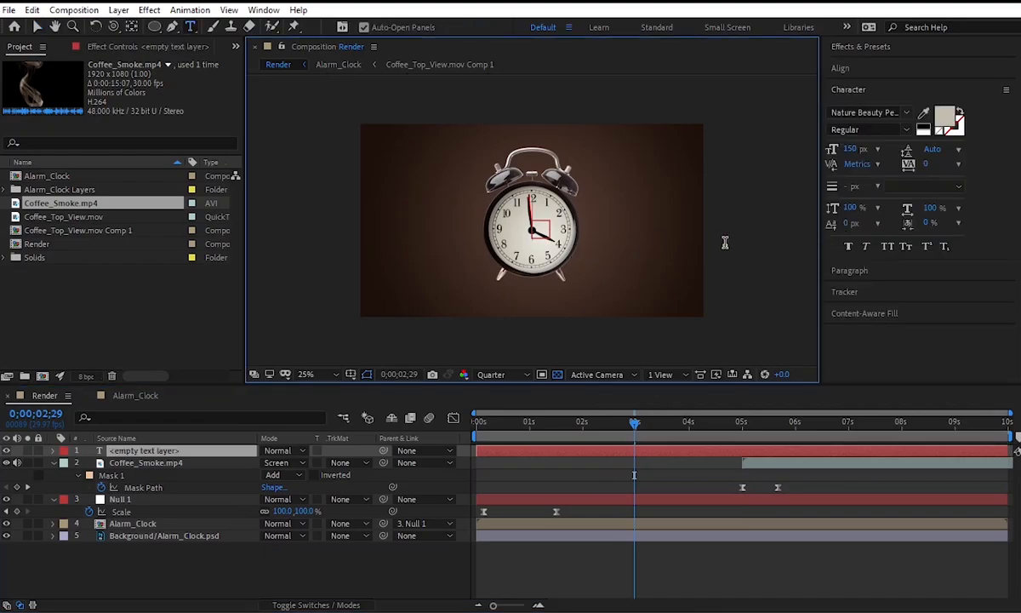
text(Co)
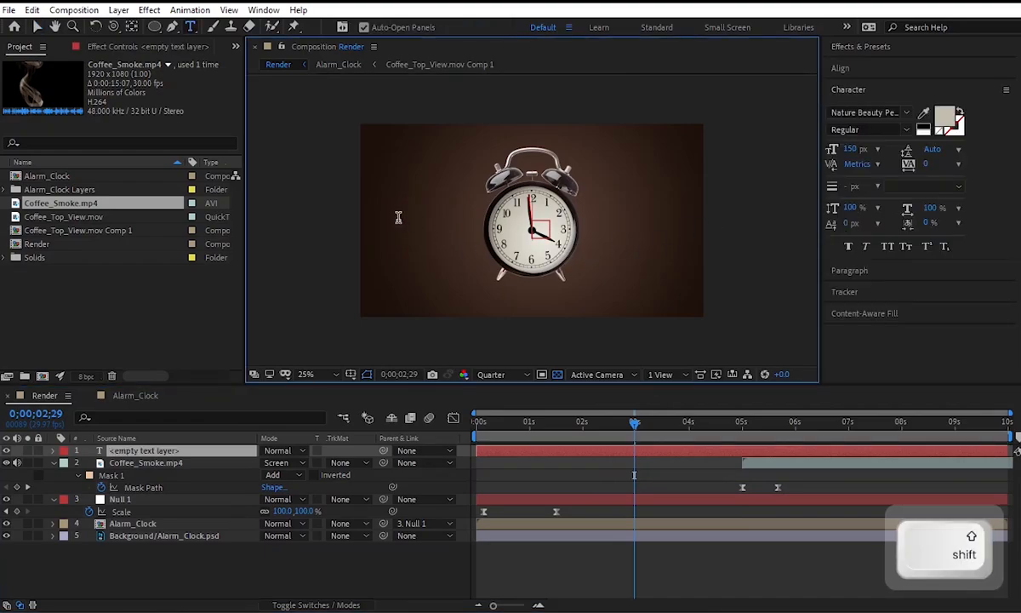
text(of)
key(BackSpace)
key(BackSpace)
text(ffee)
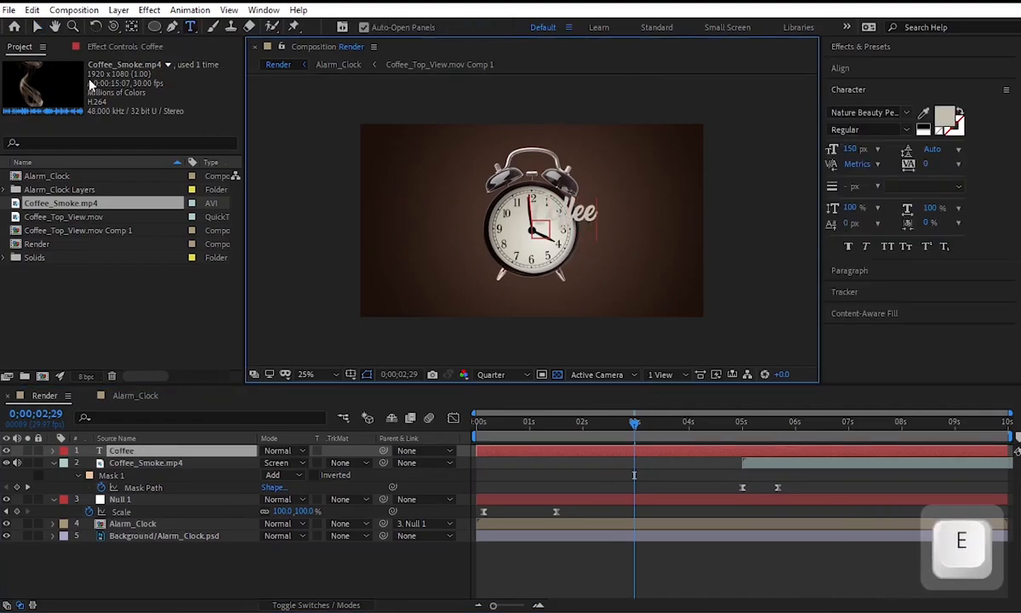
click(37, 27)
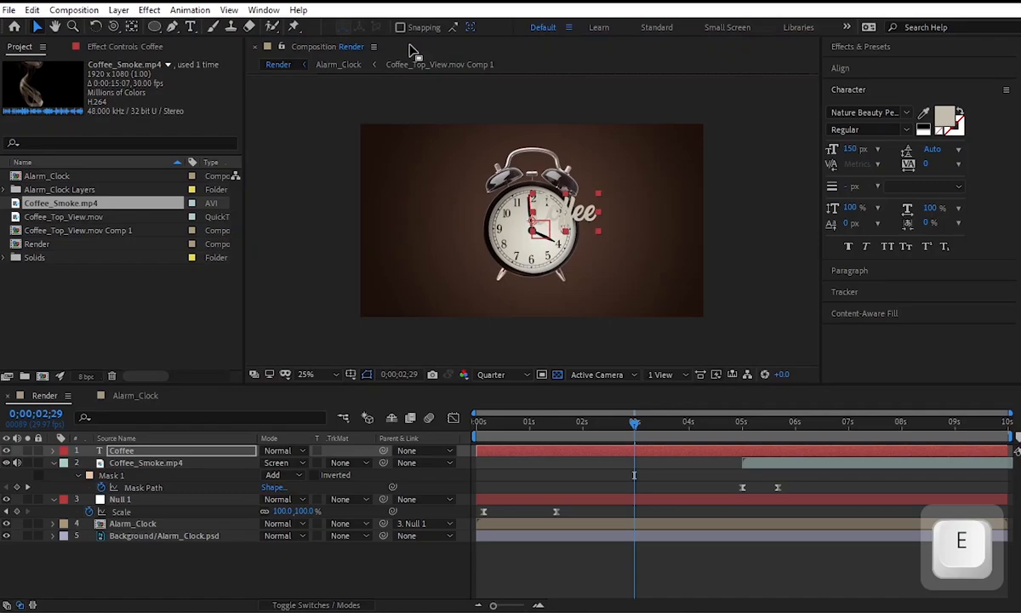
Keep the text's current font and move the word "Coffee" to the empty area left of the alarm clock.
click(862, 112)
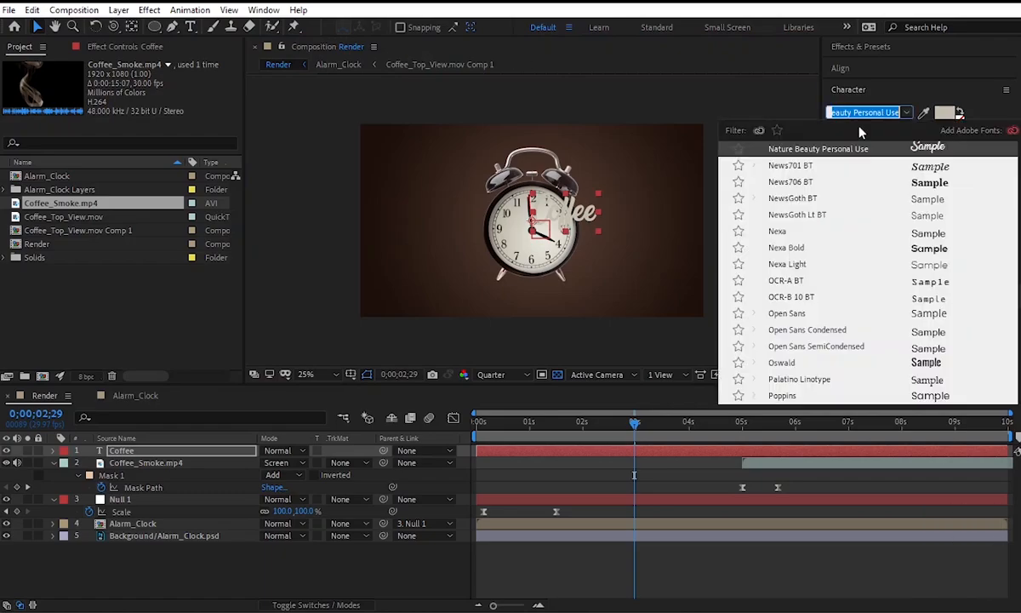
click(750, 117)
drag(579, 213, 446, 223)
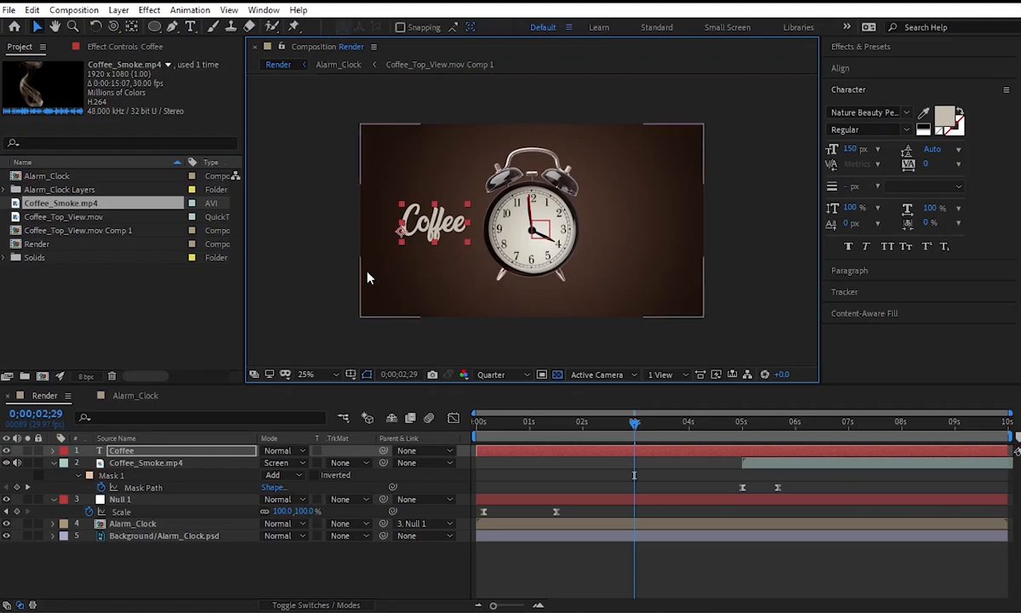
Duplicate the Coffee text layer, place the copy right of the clock, and change its text to "Time".
click(176, 450)
key(ctrl+d)
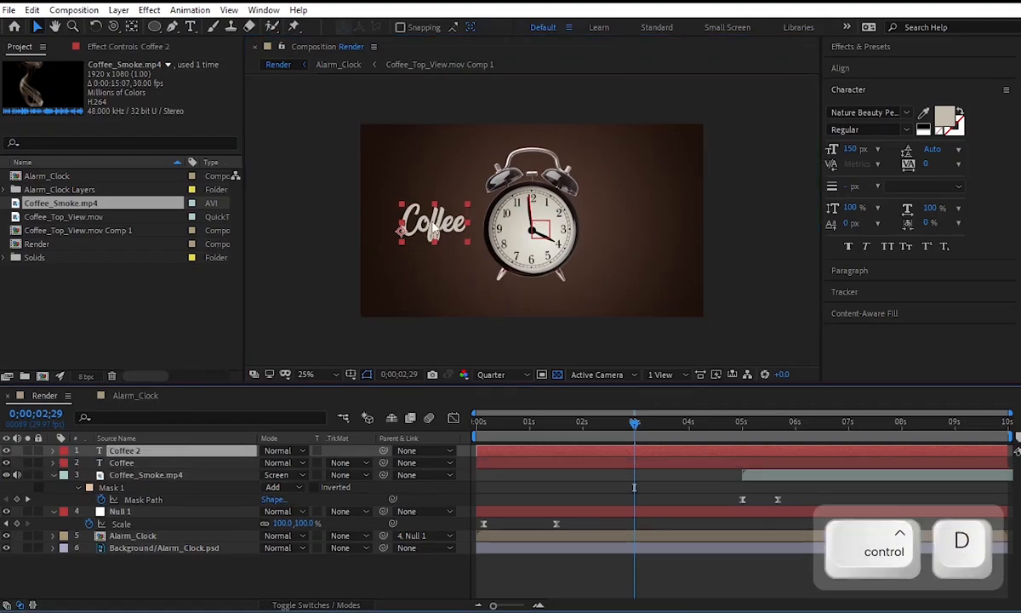
drag(434, 234, 634, 225)
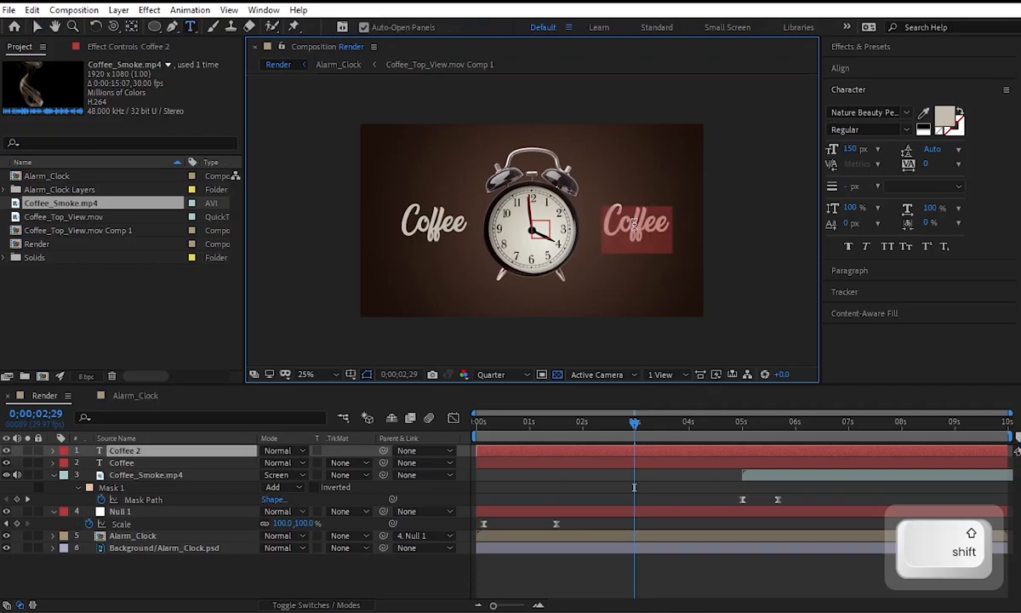
text(Time)
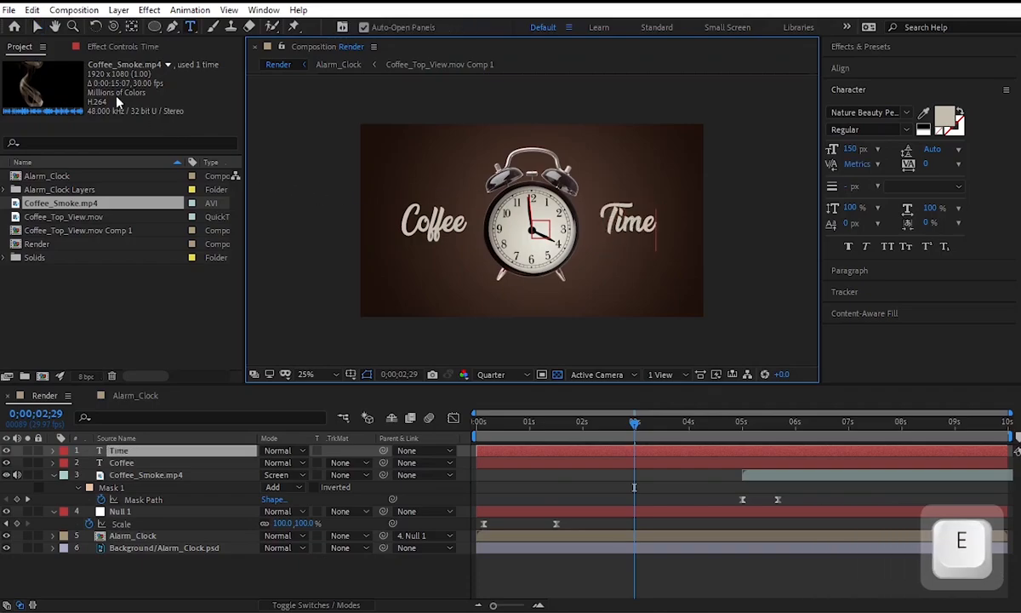
Balance the words around the clock by shifting "Time" slightly right and "Coffee" slightly left.
click(37, 26)
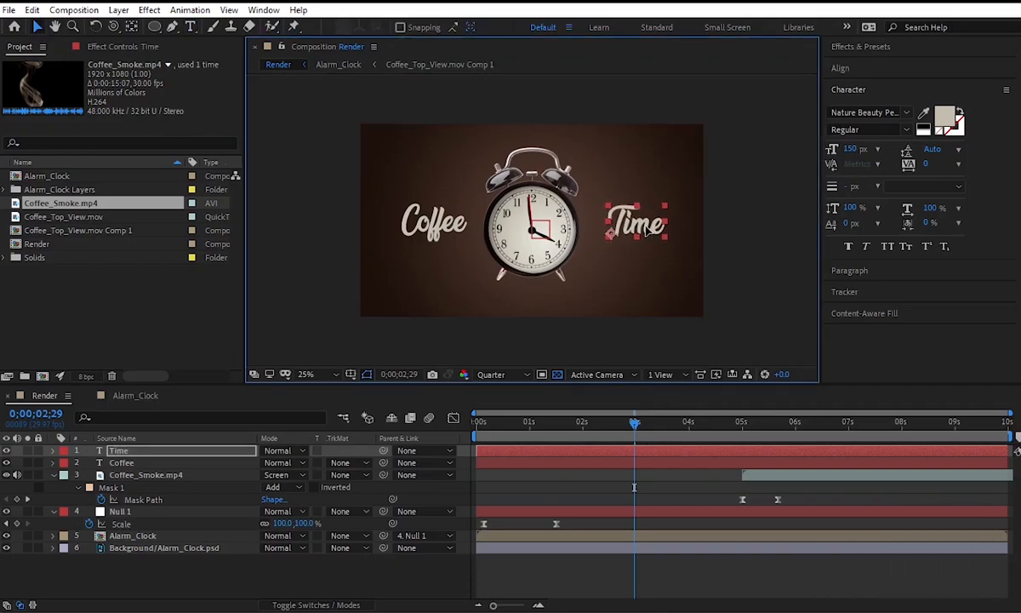
click(433, 232)
drag(434, 236, 429, 236)
click(758, 228)
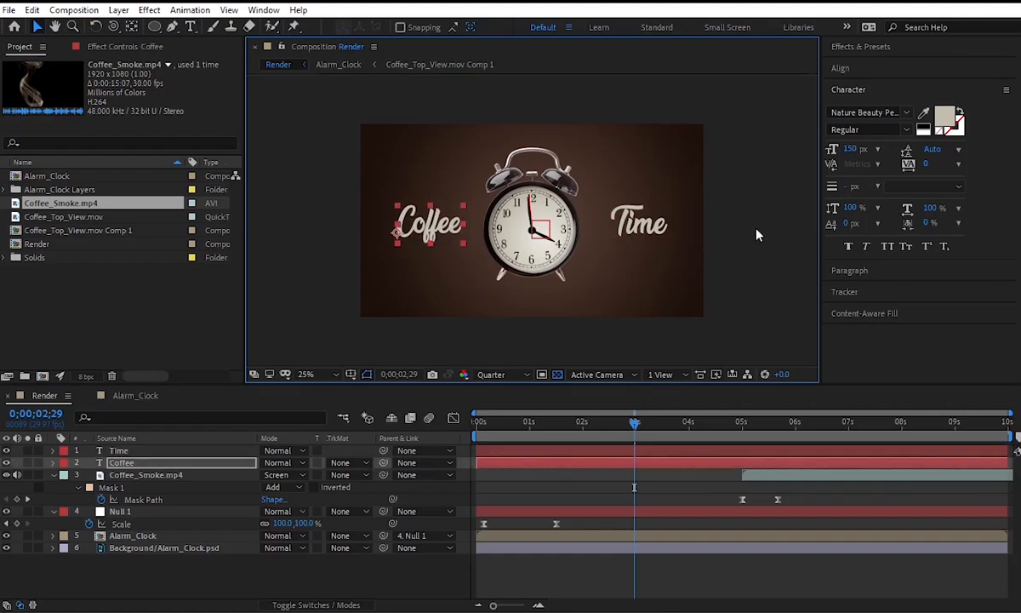
Apply the 3D Rotate In by Character text animation preset to "Time" at 0;00;02;28 and to "Coffee" at 0;00;02;16.
click(877, 49)
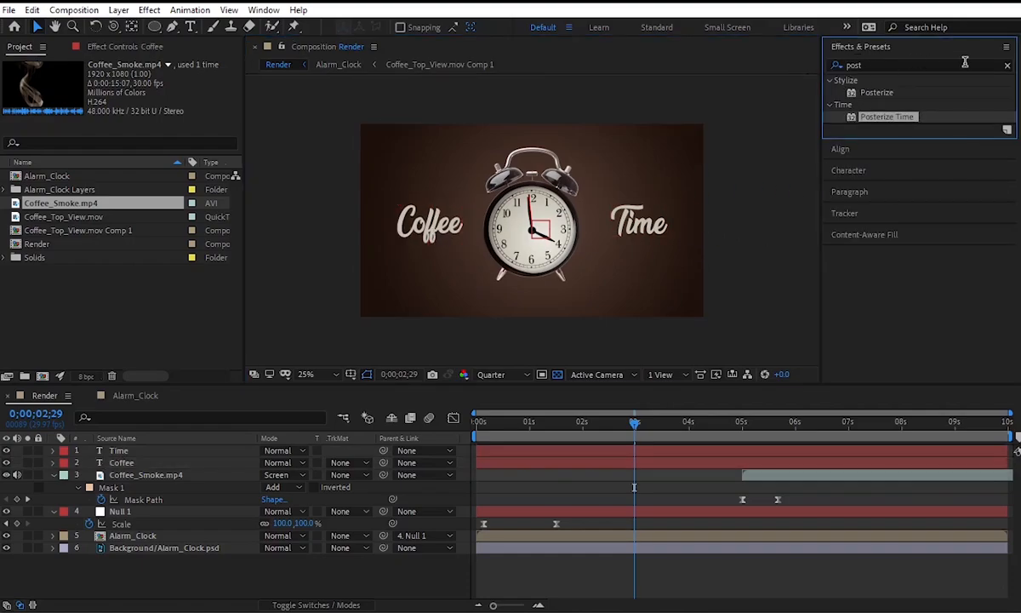
click(1008, 67)
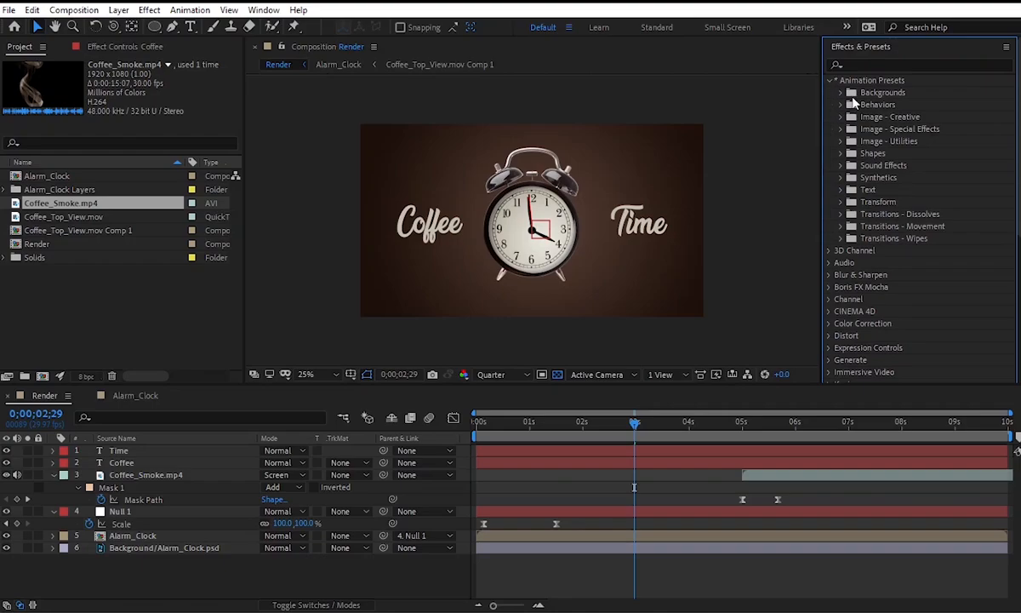
click(842, 191)
scroll(847, 170, down, 3)
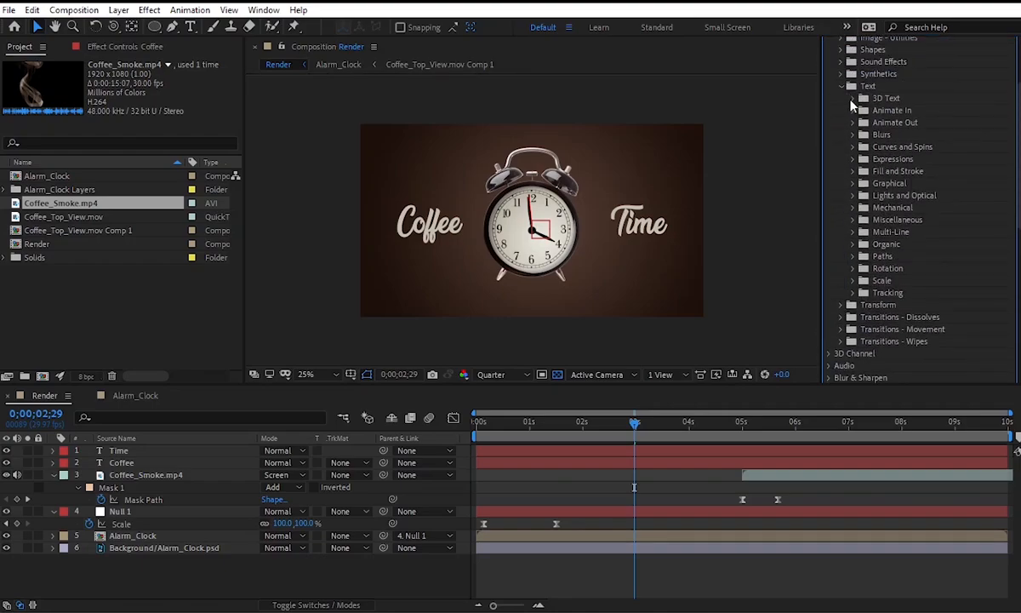
click(852, 98)
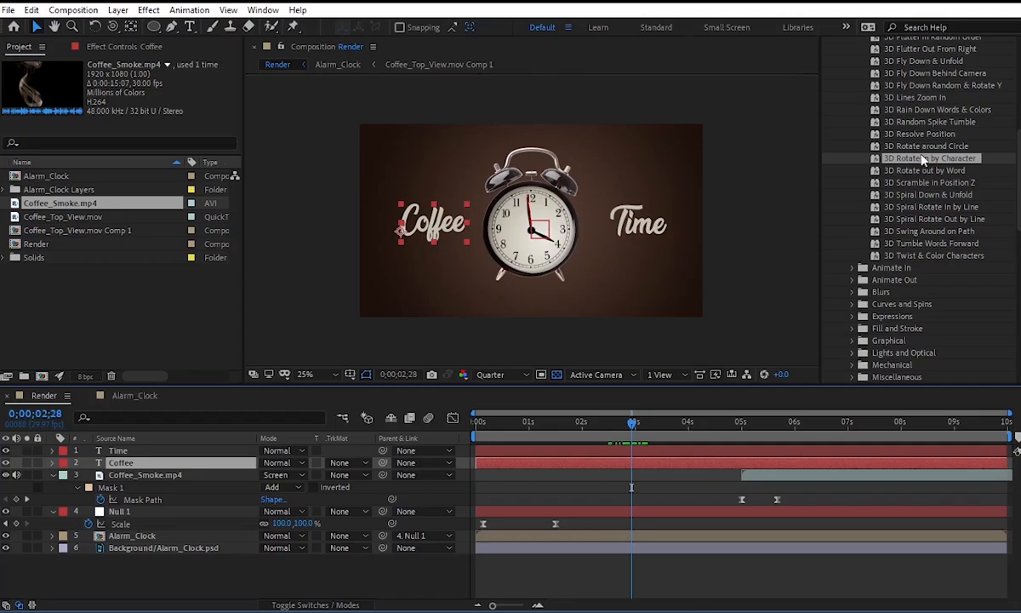
drag(890, 159, 430, 235)
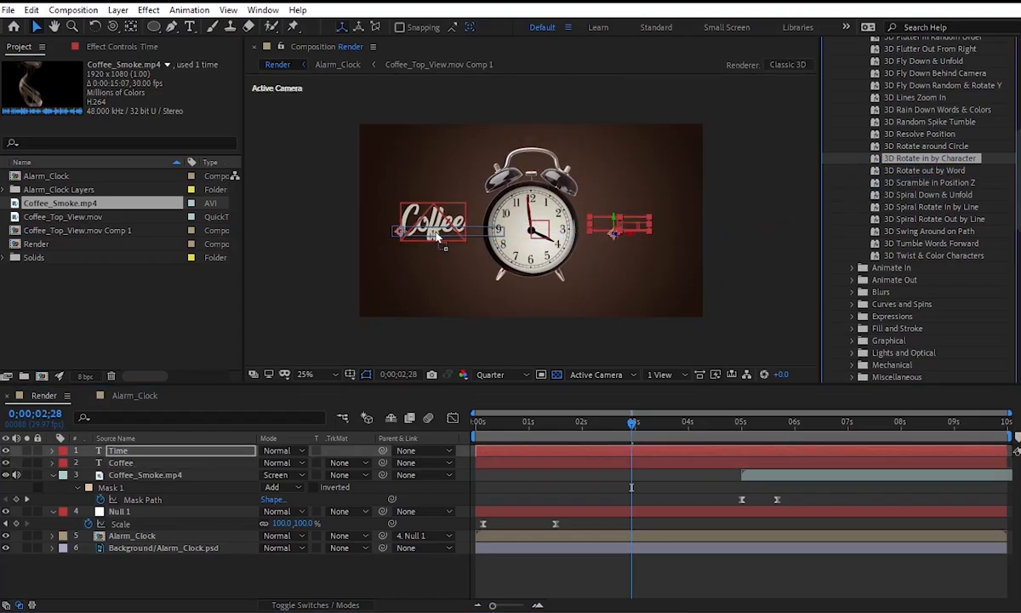
click(627, 428)
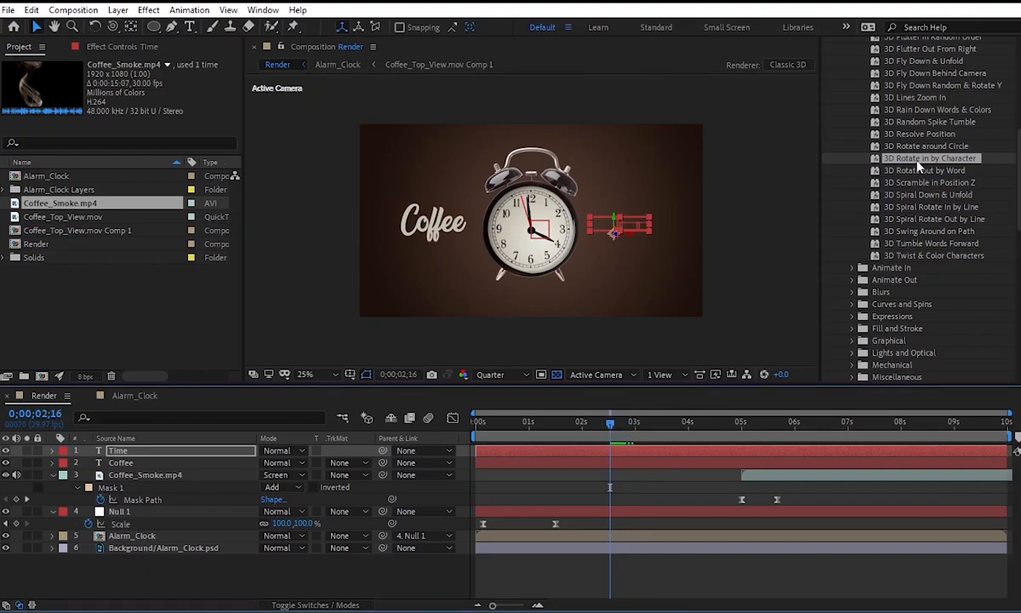
drag(919, 164, 434, 223)
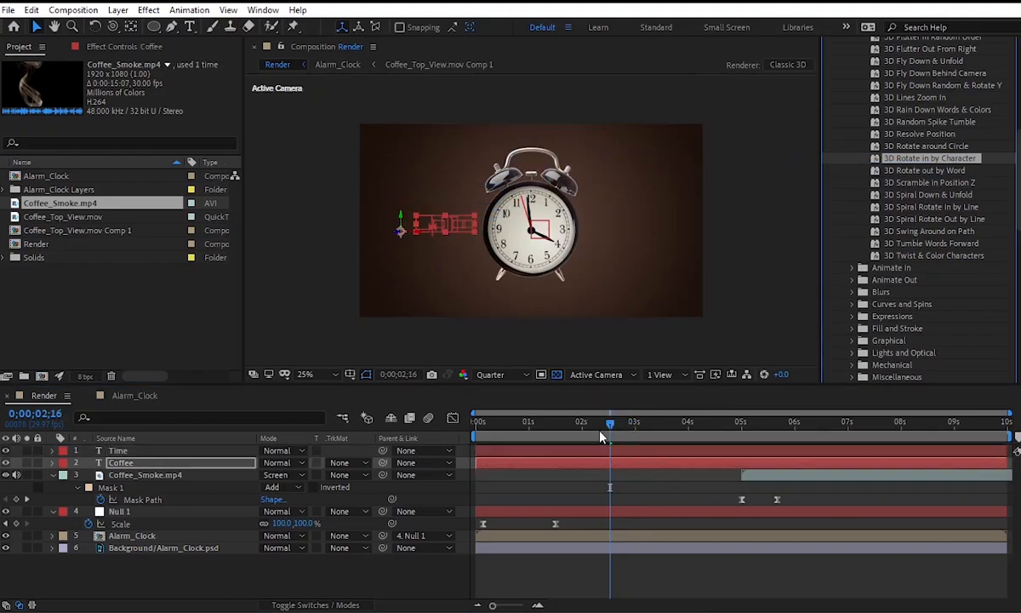
Play the Render composition from the start, then replay from 0;00;04;29 and 0;00;03;10 to review the text animation and smoke timing.
drag(601, 436, 449, 444)
key(space)
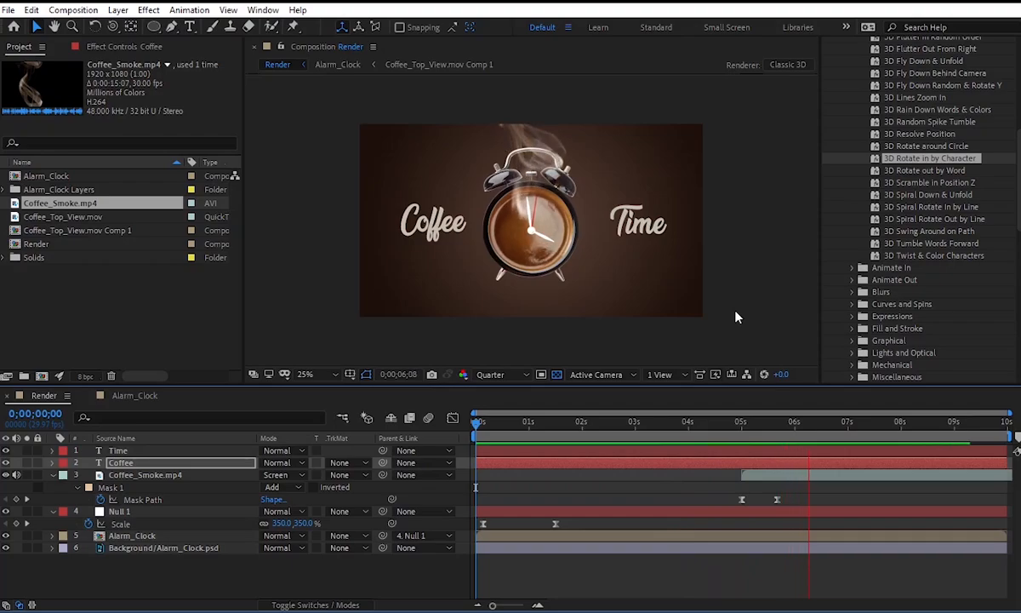
key(space)
click(737, 423)
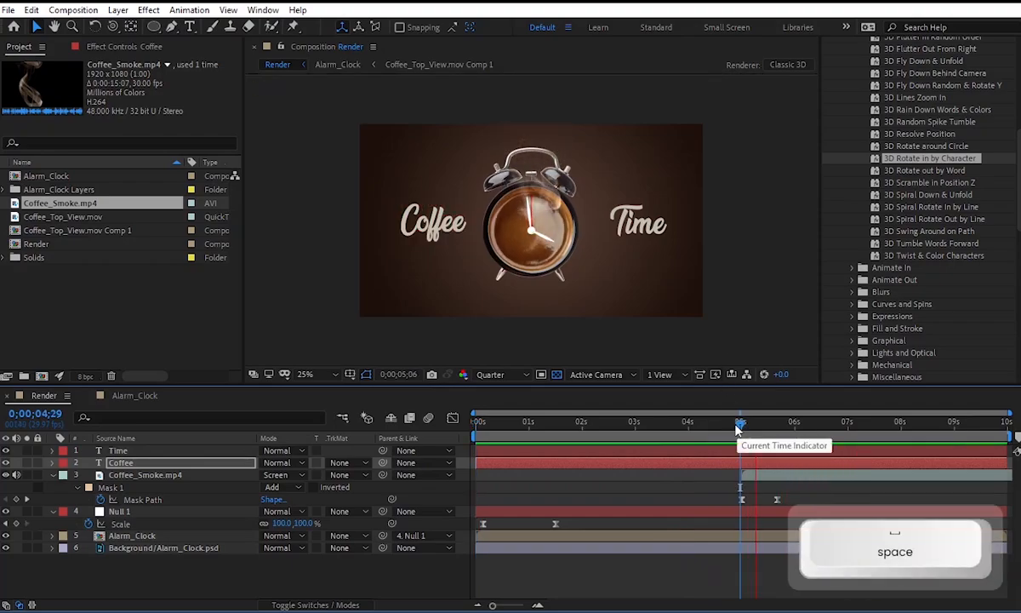
drag(738, 429, 654, 429)
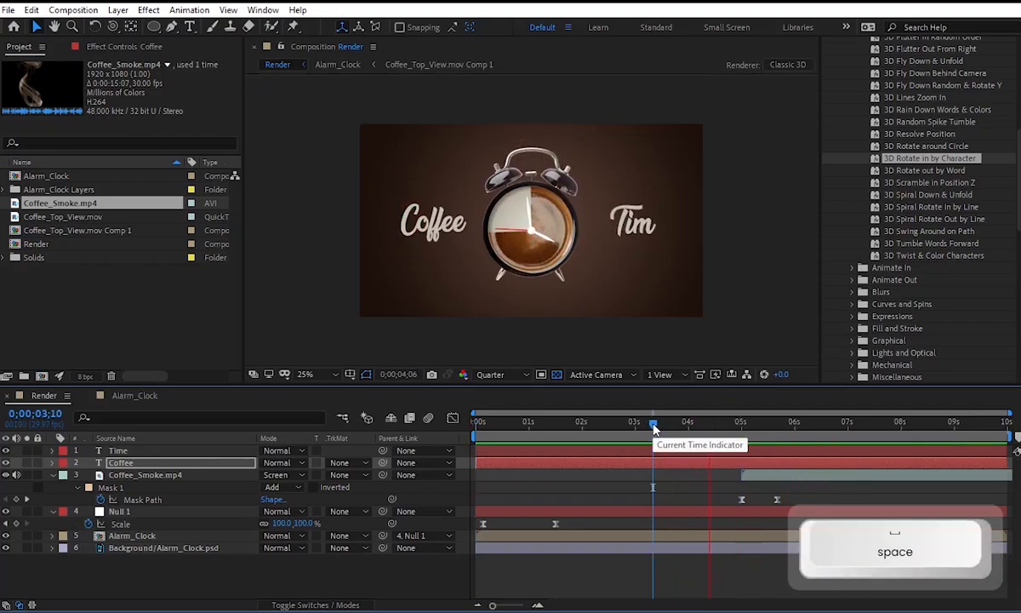